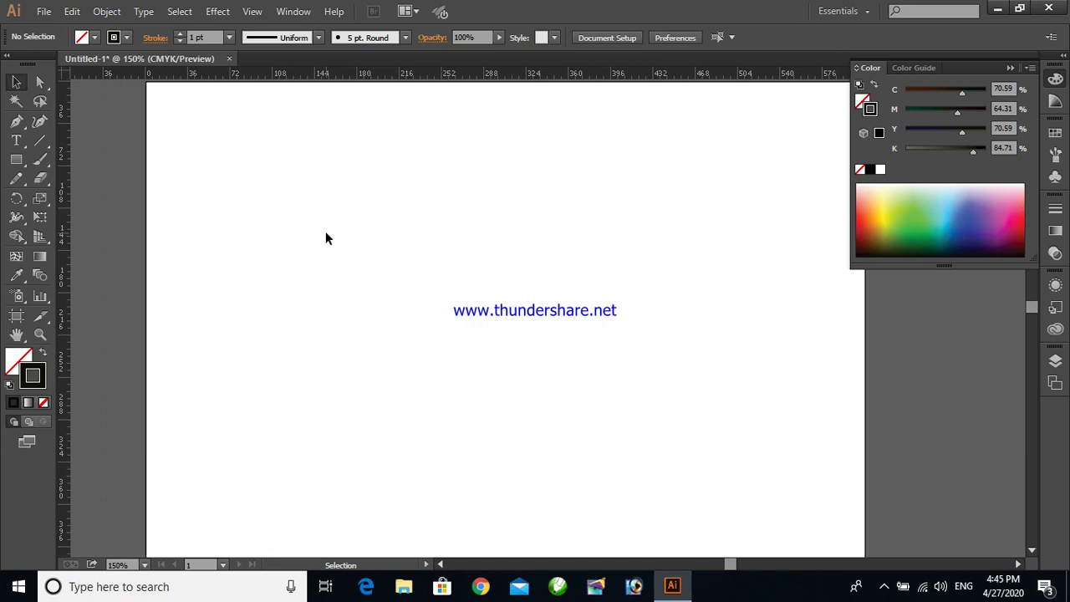
# Collapse the floating colour panel and set the stroke to None, leaving fill and stroke both empty
pyautogui.click(1008, 69)
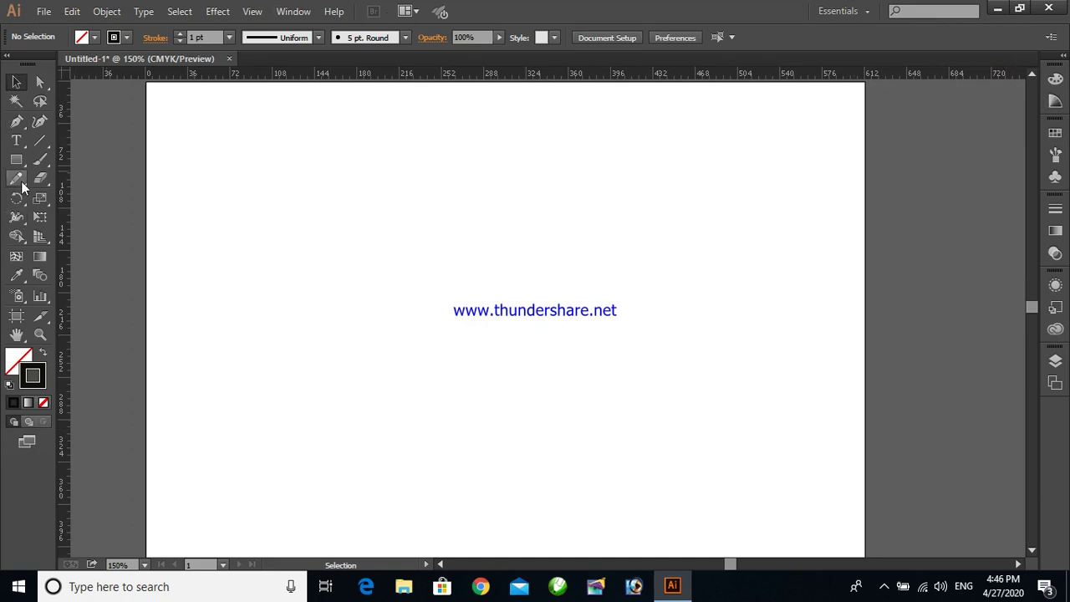
pyautogui.click(15, 361)
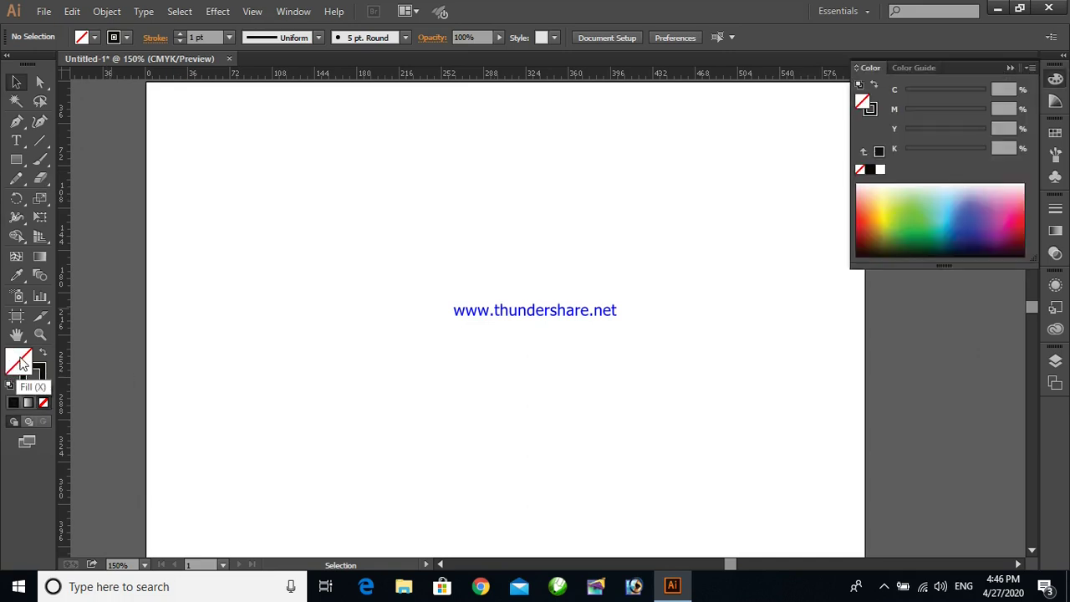
pyautogui.click(43, 381)
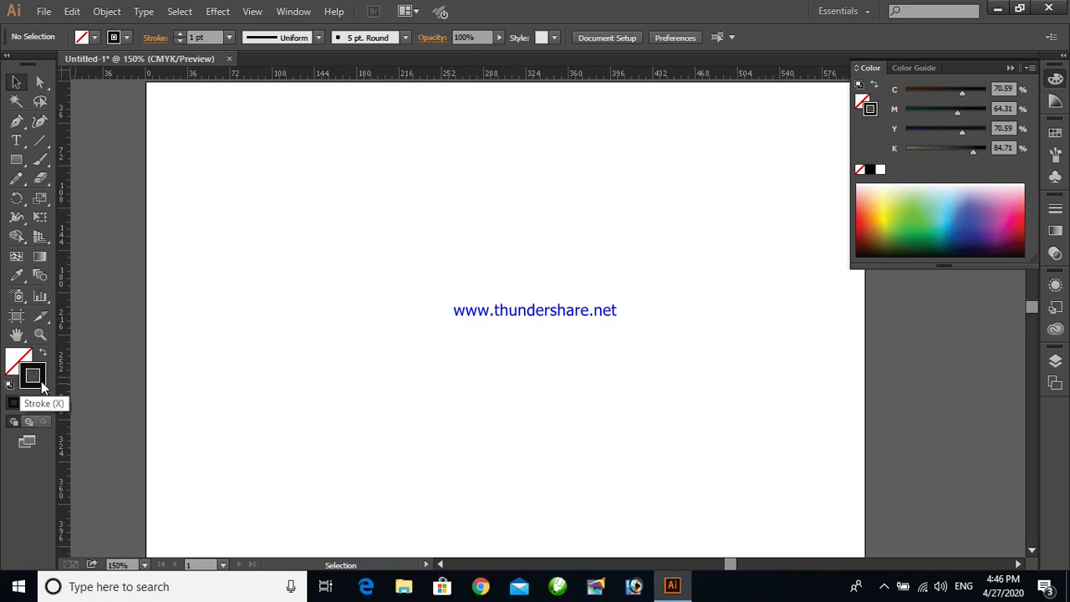
pyautogui.click(20, 359)
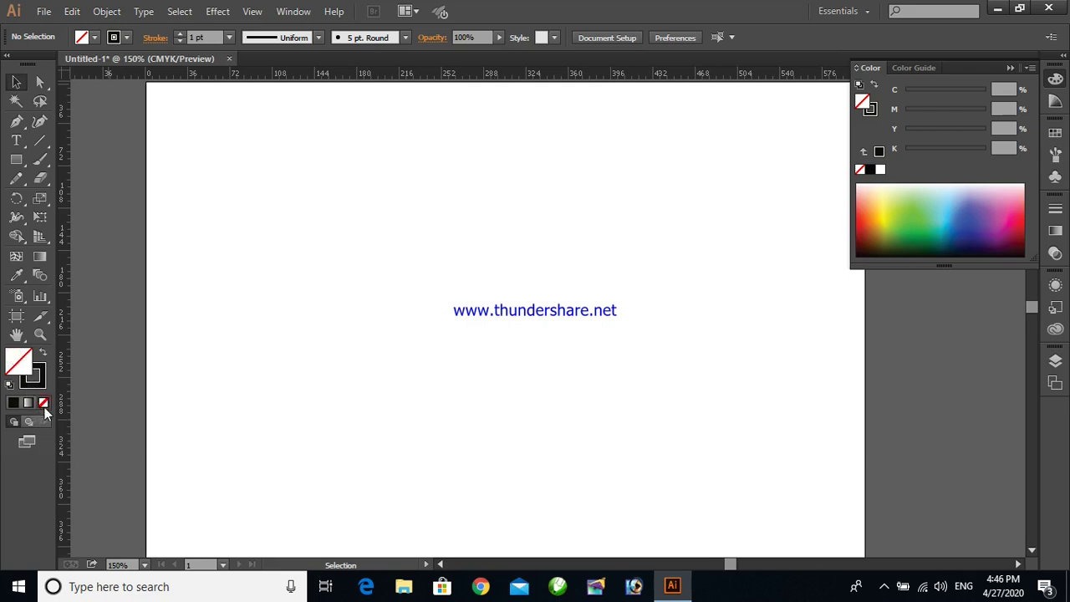
pyautogui.click(43, 381)
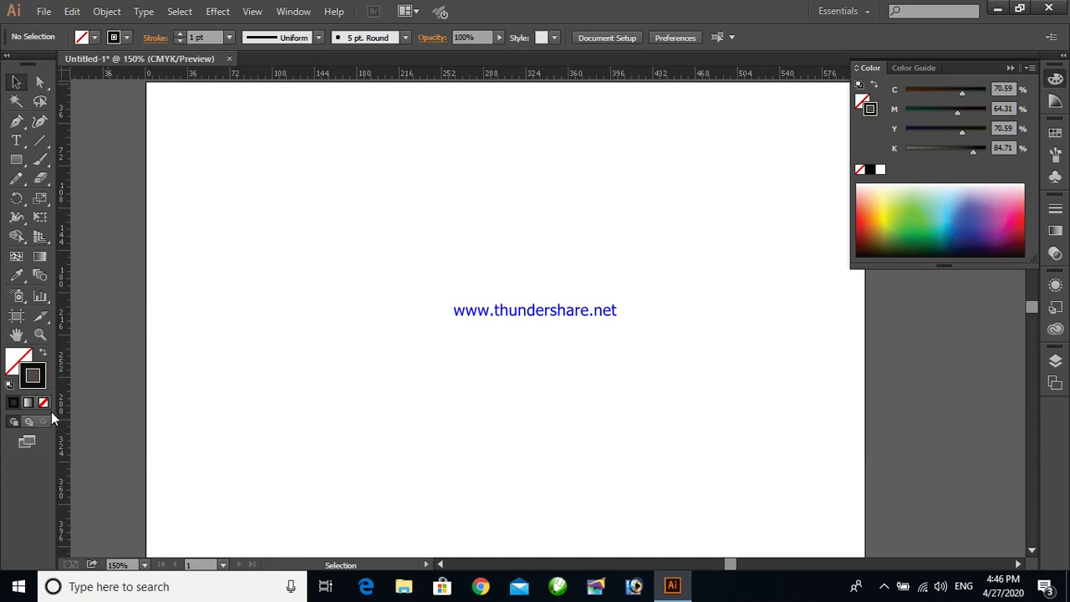
pyautogui.click(44, 404)
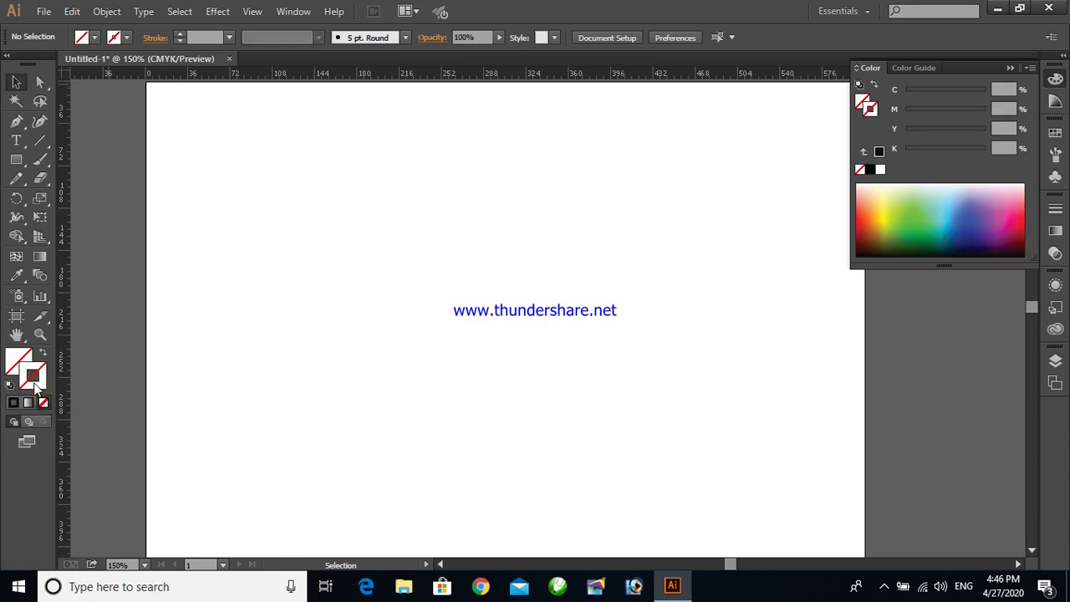
# Draw a closed triangle path with the Pen tool, then undo a stray lone anchor and deselect
pyautogui.click(15, 122)
pyautogui.click(285, 154)
pyautogui.click(411, 326)
pyautogui.click(448, 155)
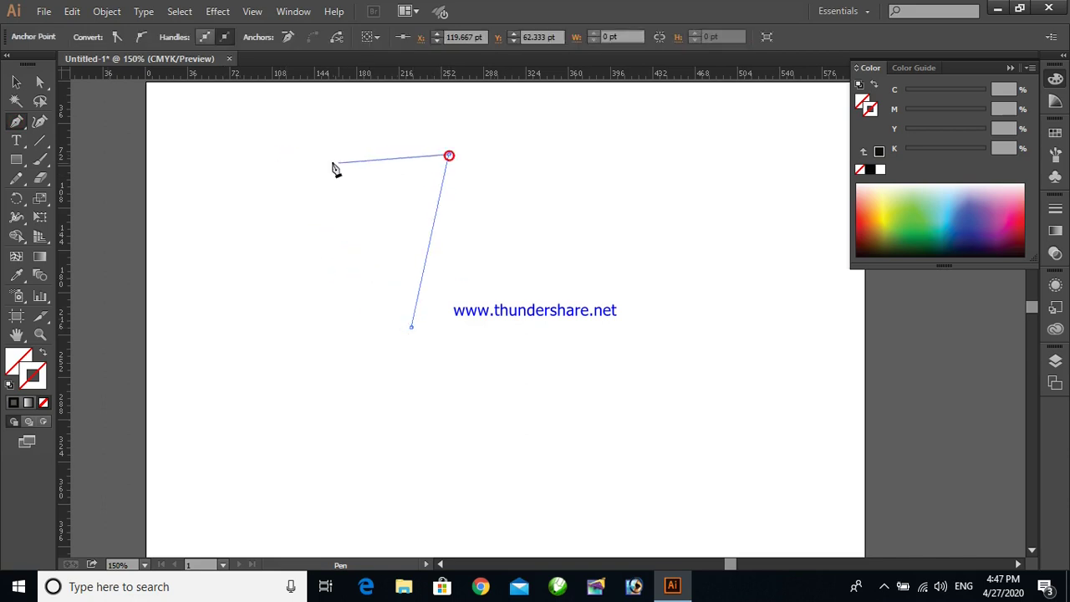
pyautogui.click(285, 156)
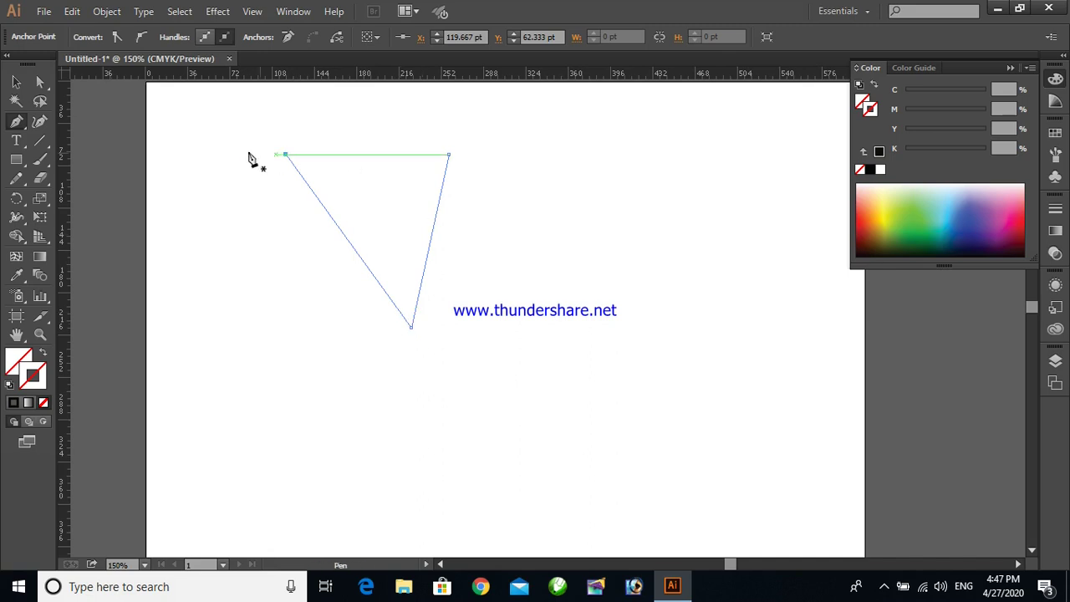
pyautogui.click(107, 152)
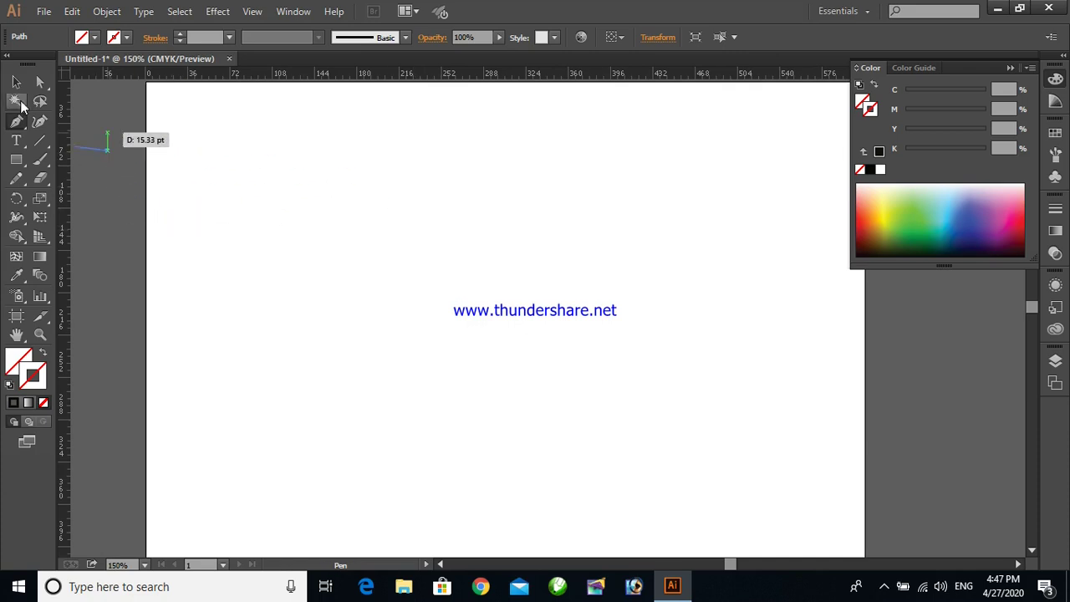
pyautogui.press('v')
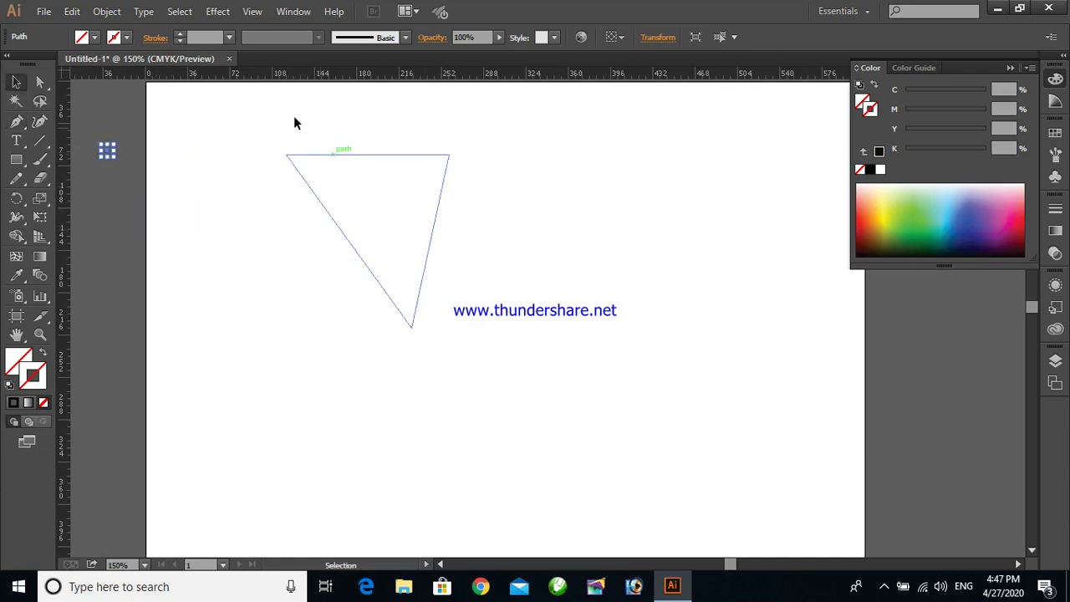
pyautogui.hotkey('ctrl', 'z')
pyautogui.click(316, 239)
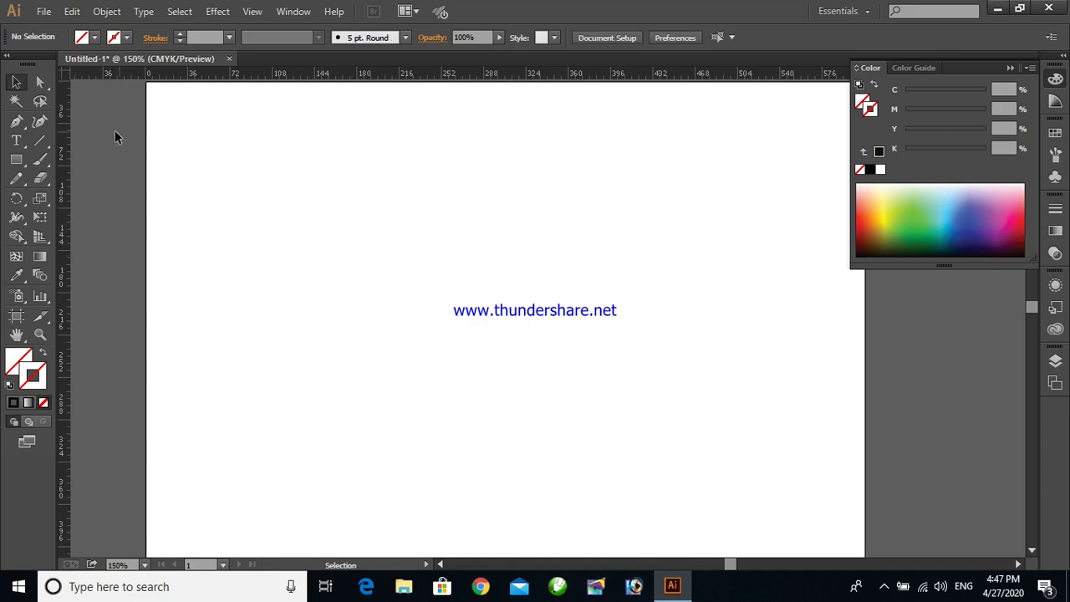
# Draw a second closed triangle, deselect it, then select all to reveal the invisible path
pyautogui.click(15, 121)
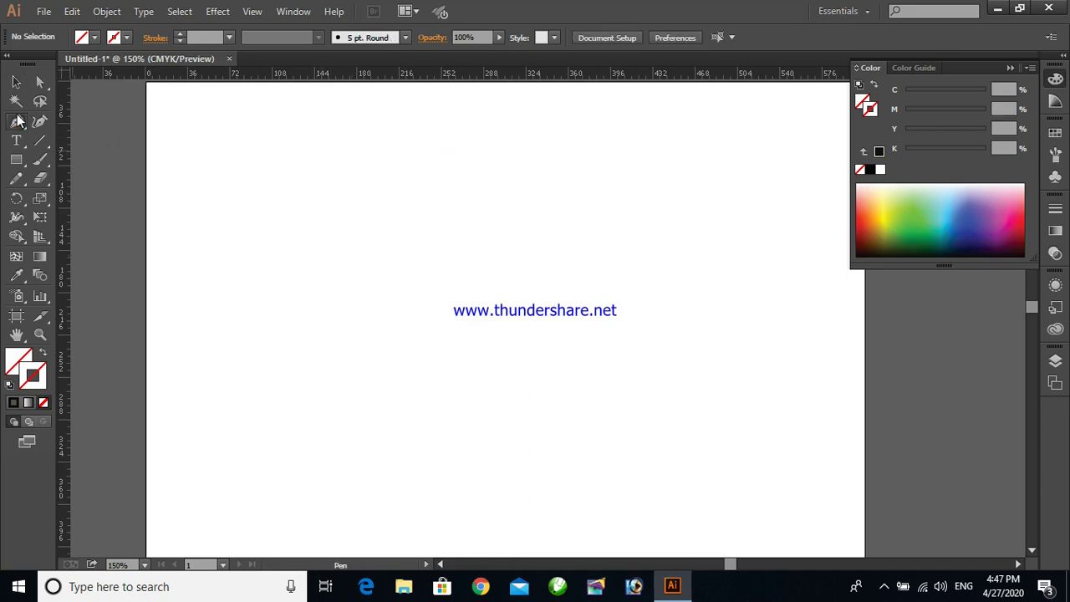
pyautogui.click(369, 219)
pyautogui.click(462, 391)
pyautogui.click(576, 215)
pyautogui.click(369, 220)
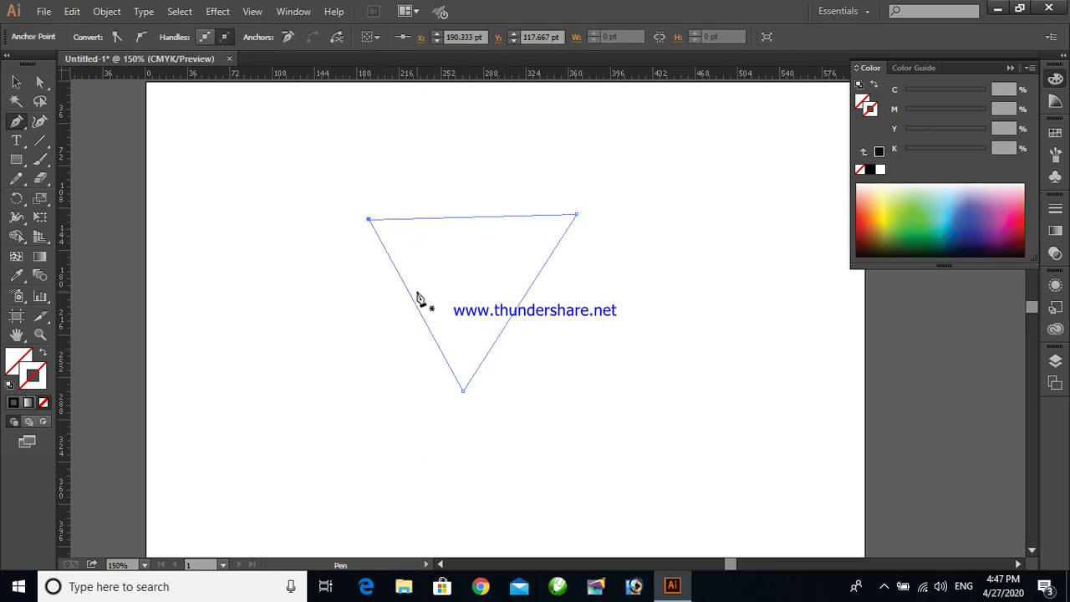
pyautogui.click(15, 83)
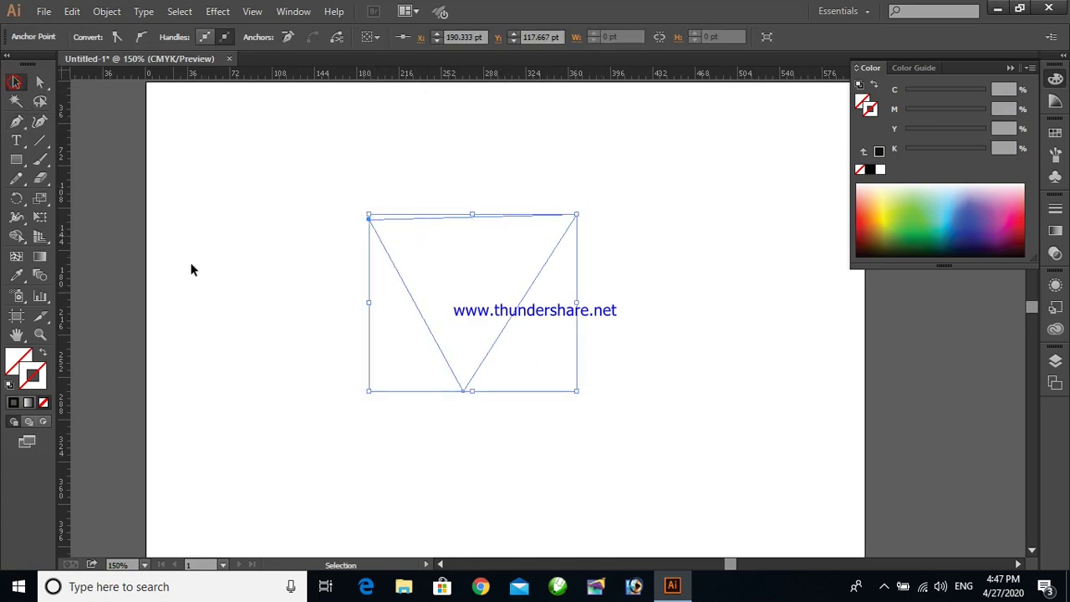
pyautogui.click(267, 346)
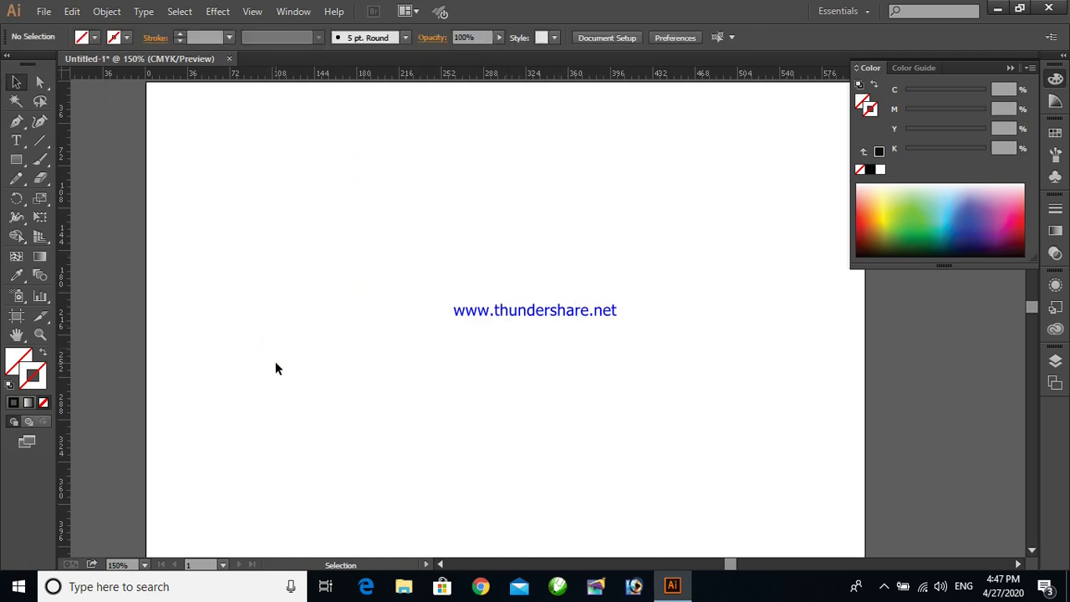
pyautogui.hotkey('ctrl', 'a')
# With nothing selected and the Pen tool active, set the stroke to near-black, keeping fill at None
pyautogui.click(275, 369)
pyautogui.click(16, 120)
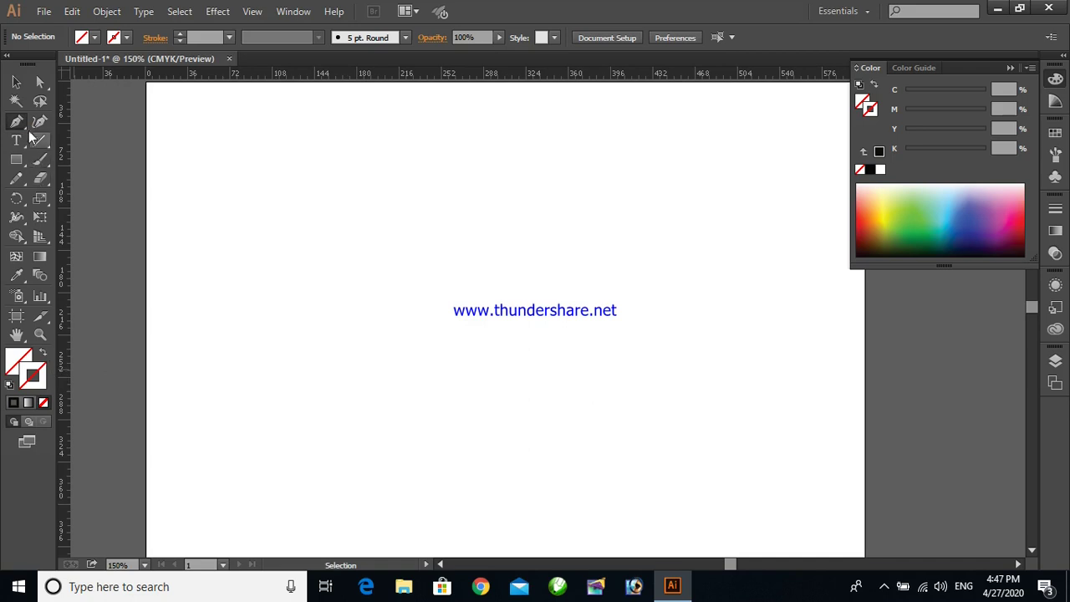
pyautogui.click(26, 380)
pyautogui.click(23, 359)
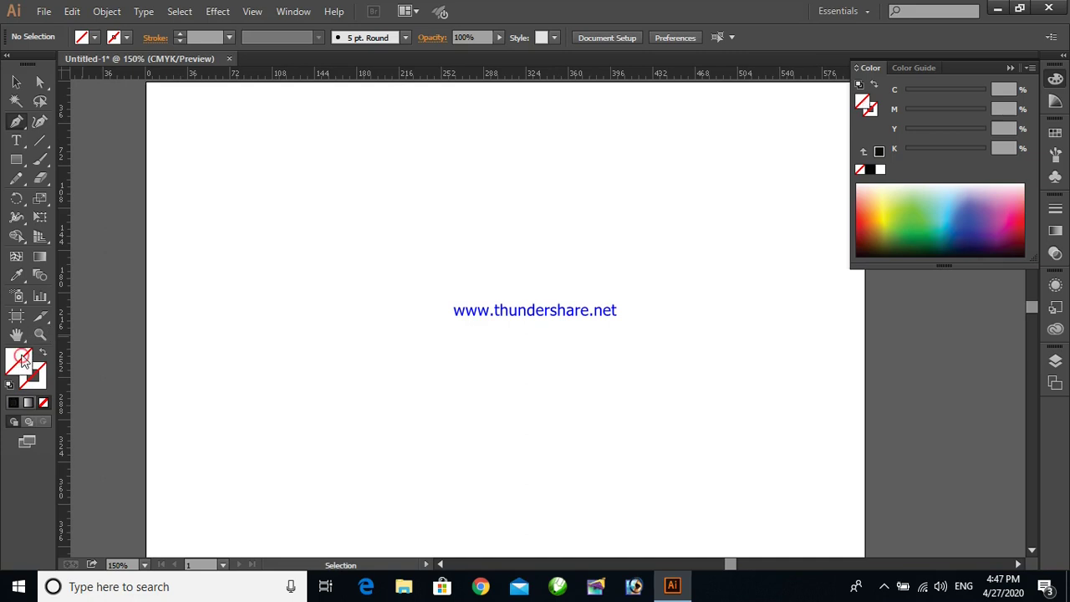
pyautogui.click(40, 373)
pyautogui.click(892, 249)
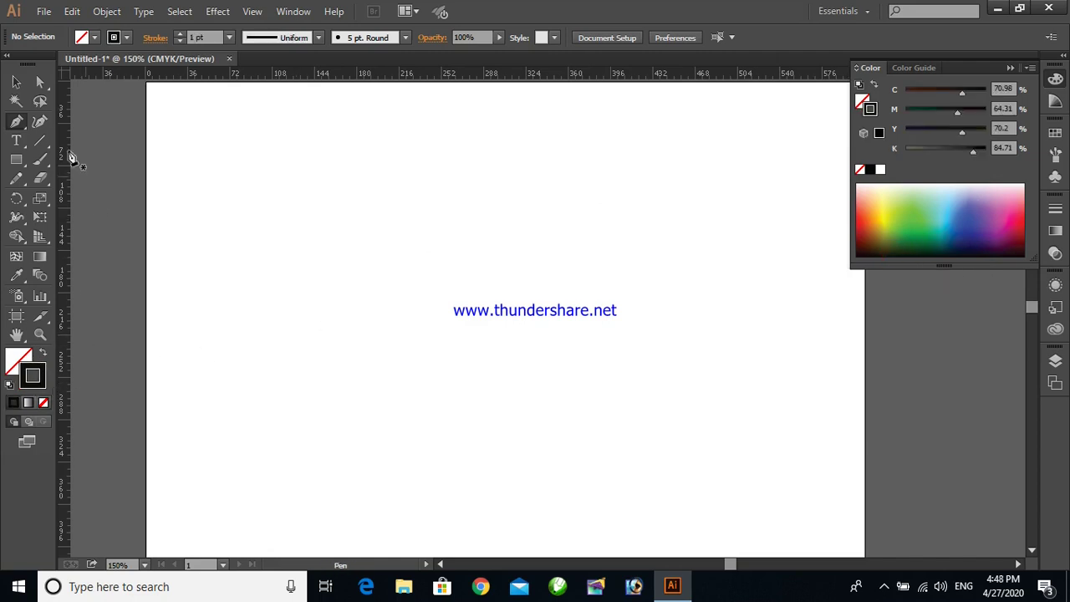
# Draw a triangle near the artboard middle with a thin near-black 1 pt outline and no fill, then deselect it
pyautogui.click(426, 172)
pyautogui.click(337, 402)
pyautogui.click(591, 384)
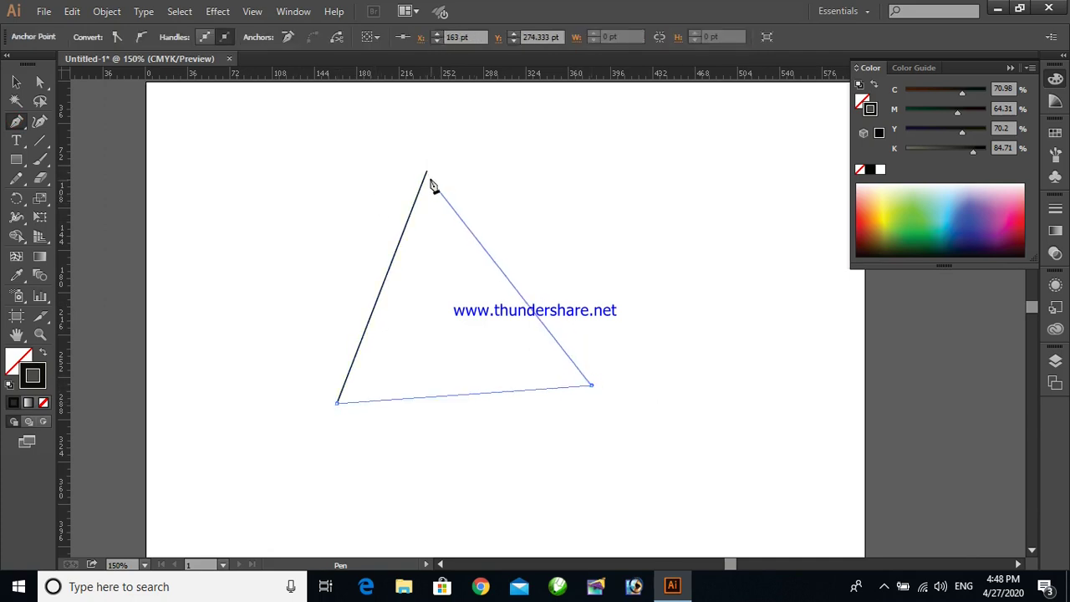
pyautogui.click(426, 171)
pyautogui.click(17, 81)
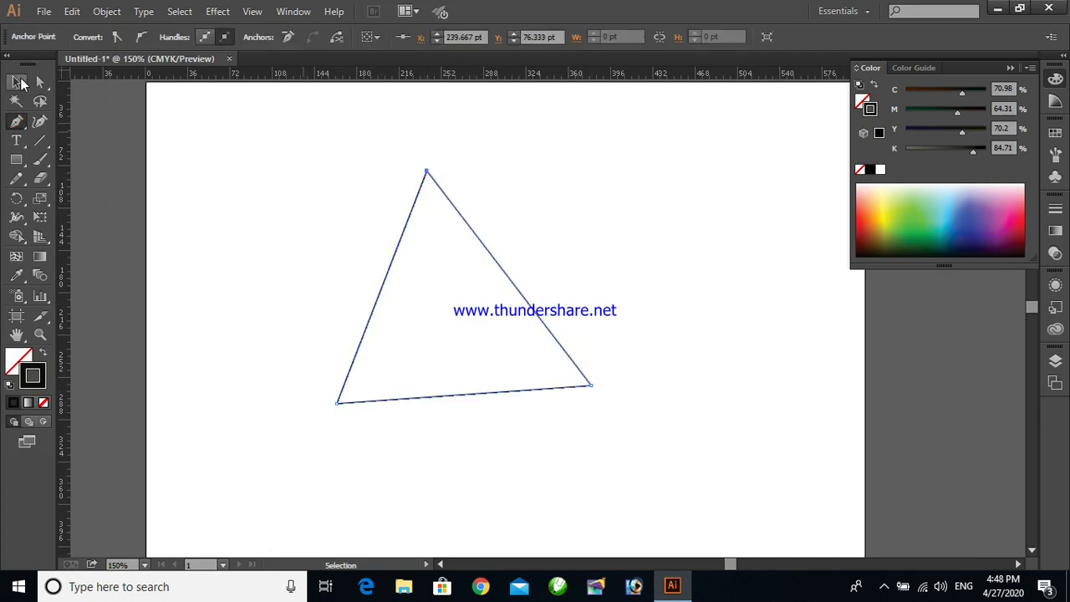
pyautogui.click(134, 204)
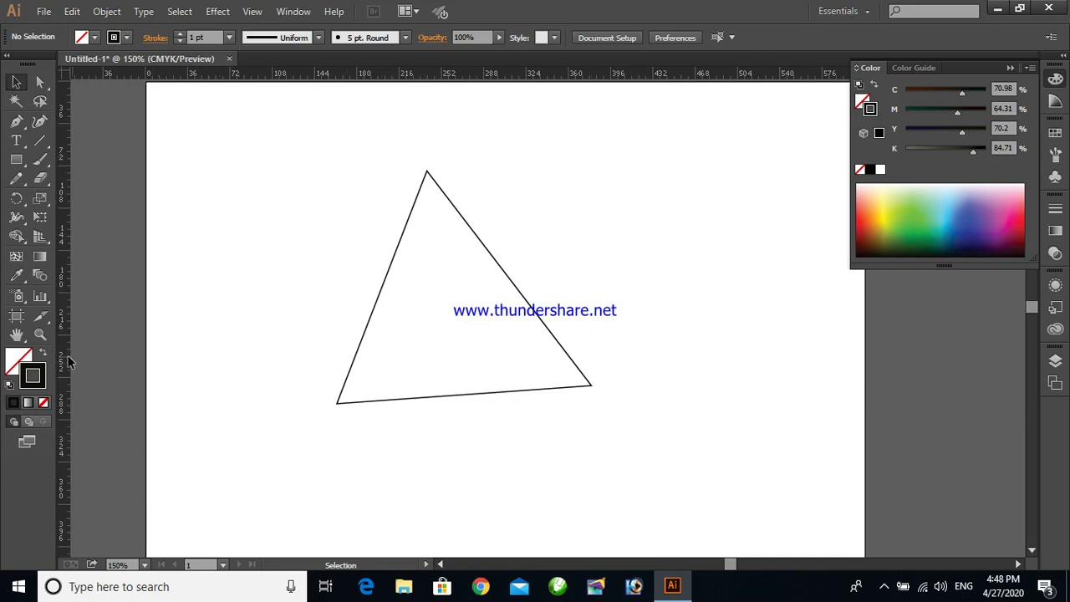
pyautogui.click(25, 358)
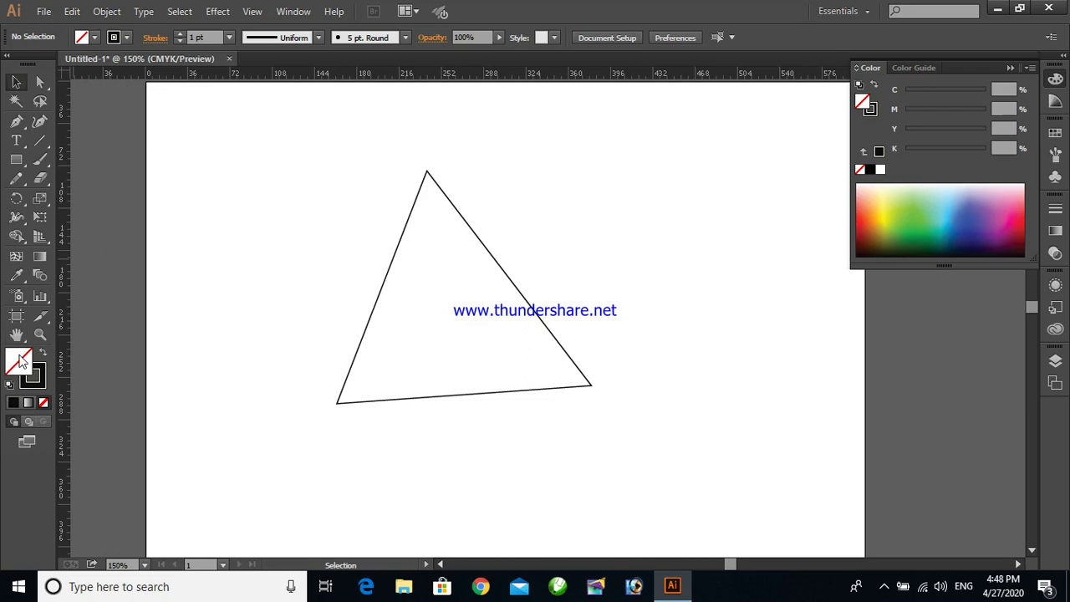
# Set the fill to yellow and draw a four-cornered arrowhead shape right of the triangle
pyautogui.click(885, 211)
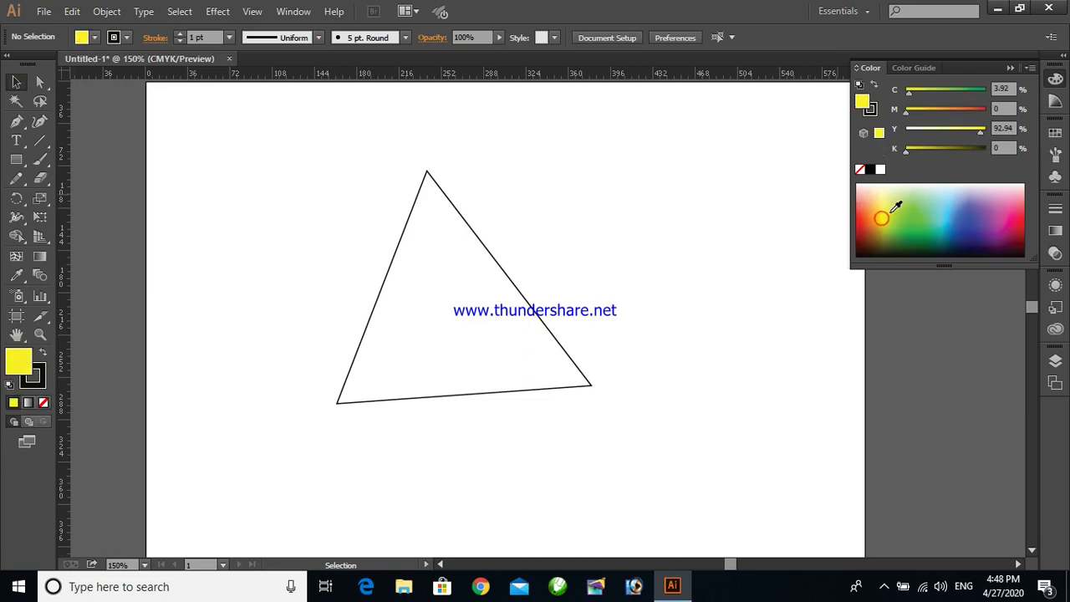
pyautogui.click(16, 121)
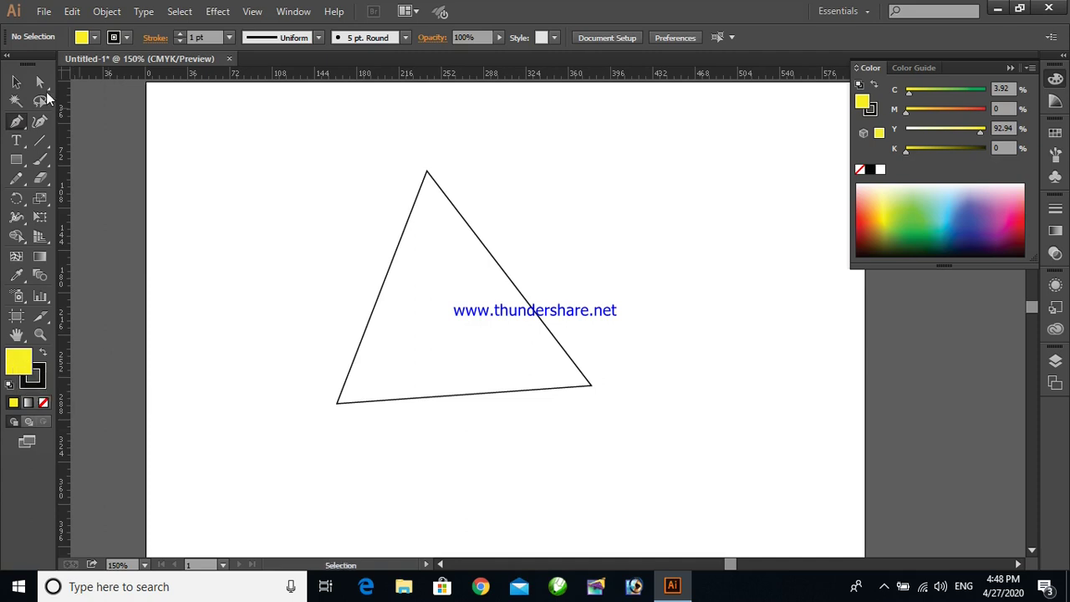
pyautogui.click(667, 182)
pyautogui.moveTo(639, 330); pyautogui.dragTo(696, 320)
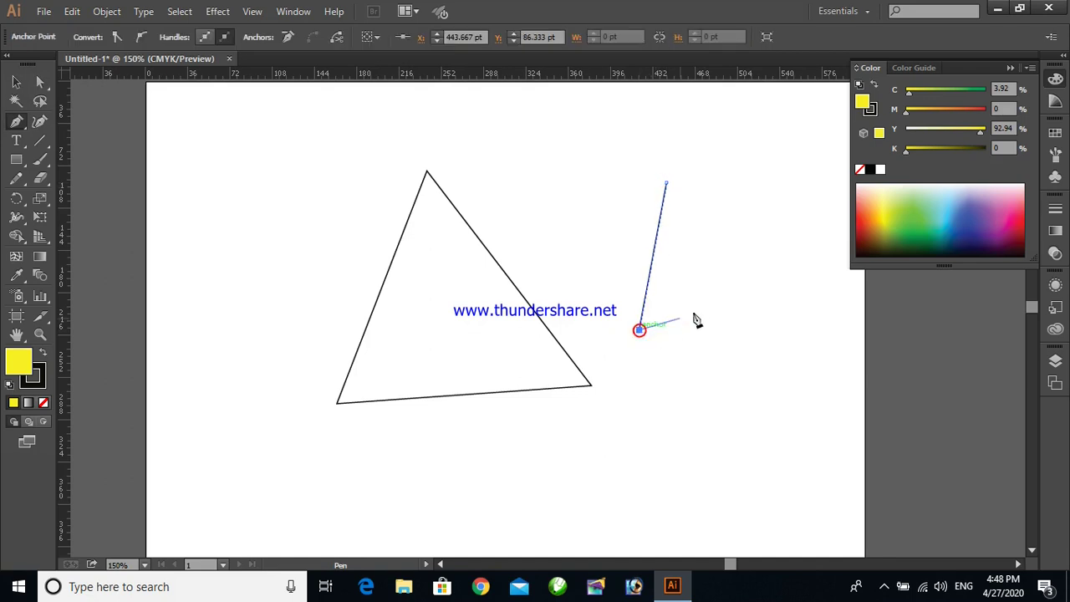
pyautogui.click(803, 248)
pyautogui.moveTo(720, 239); pyautogui.dragTo(729, 210)
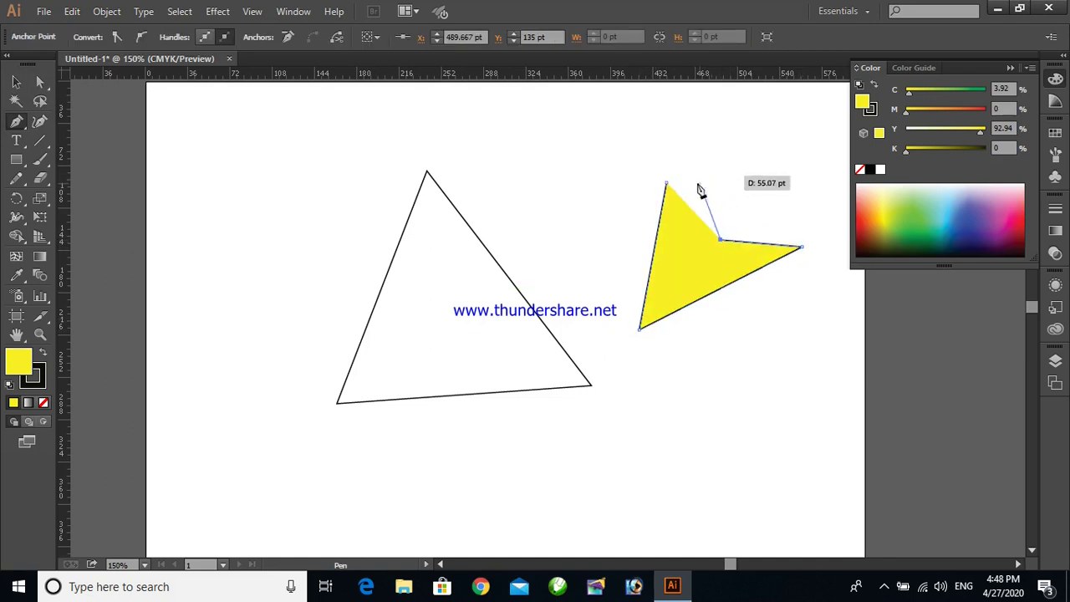
pyautogui.click(666, 182)
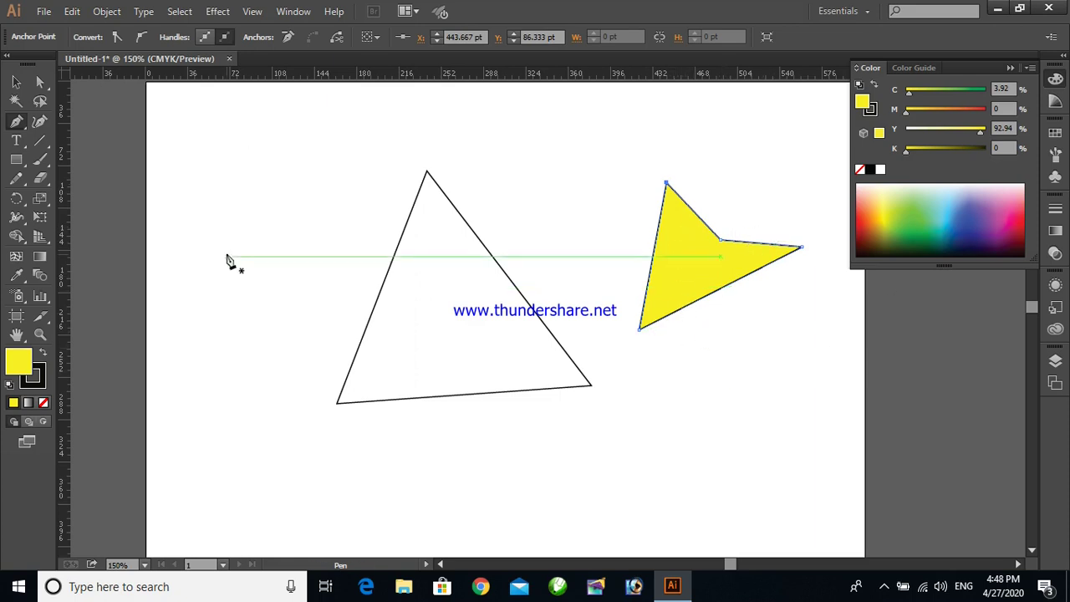
# Select both shapes with Ctrl+A and delete them, leaving the artboard empty
pyautogui.click(15, 82)
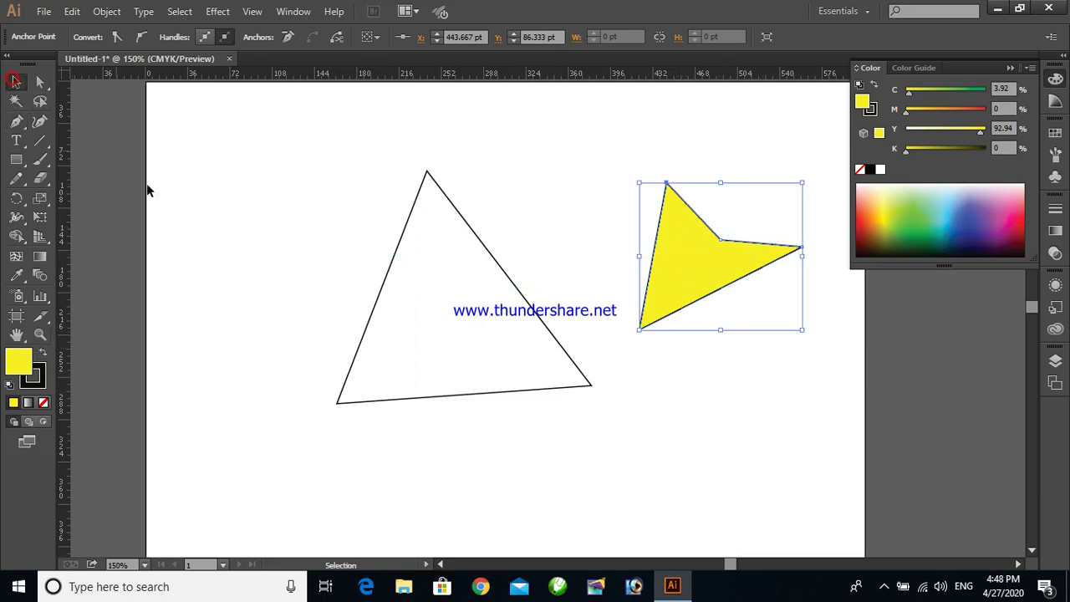
pyautogui.click(196, 223)
pyautogui.hotkey('ctrl', 'a')
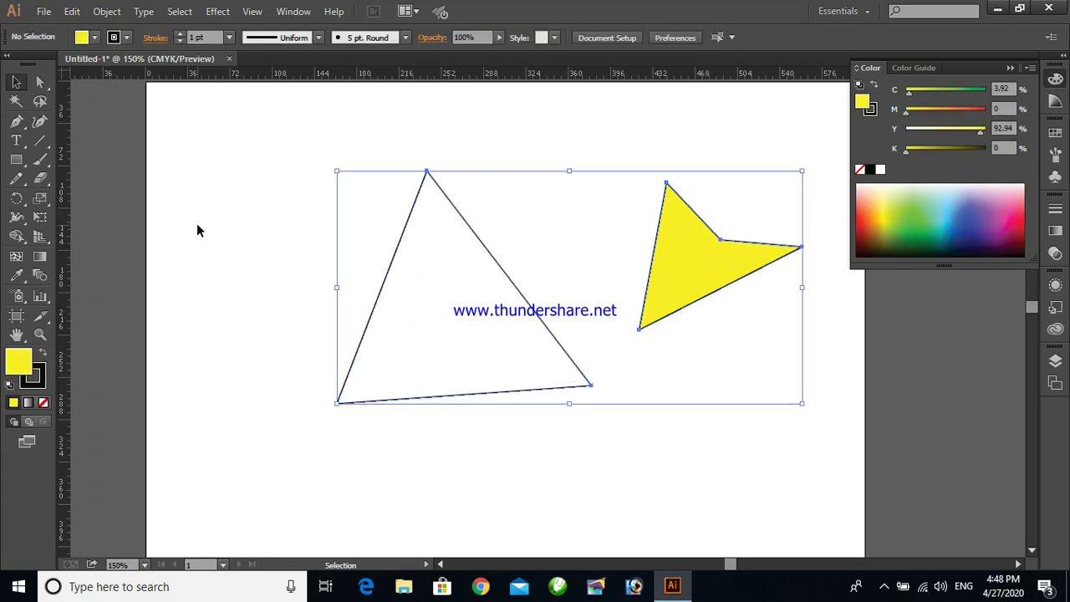
pyautogui.press('Delete')
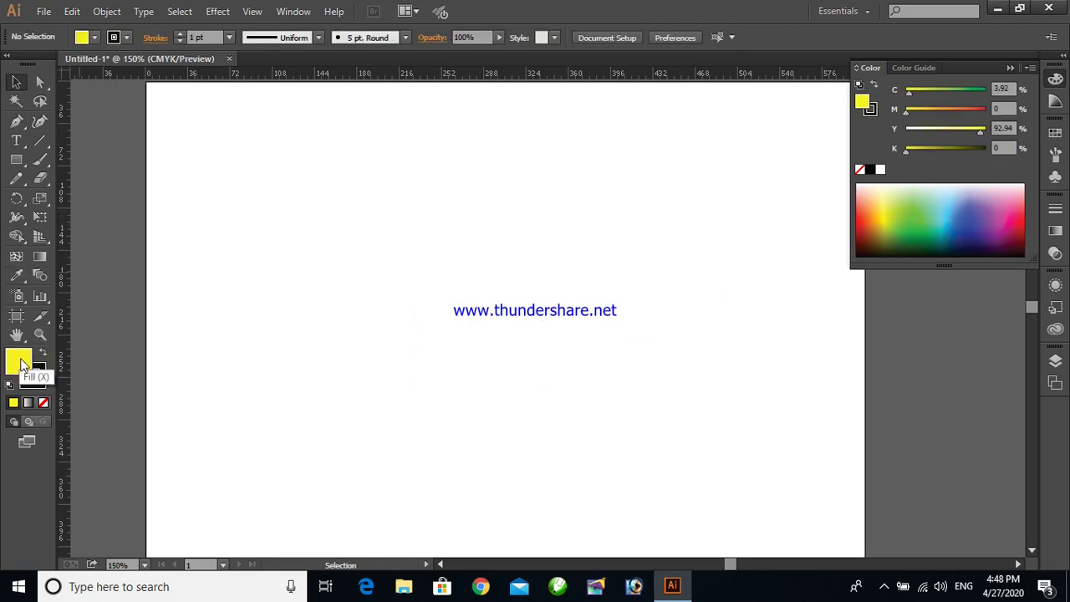
# Reset the fill to None, bring the near-black stroke forward, and choose the plain Pen Tool
pyautogui.click(43, 403)
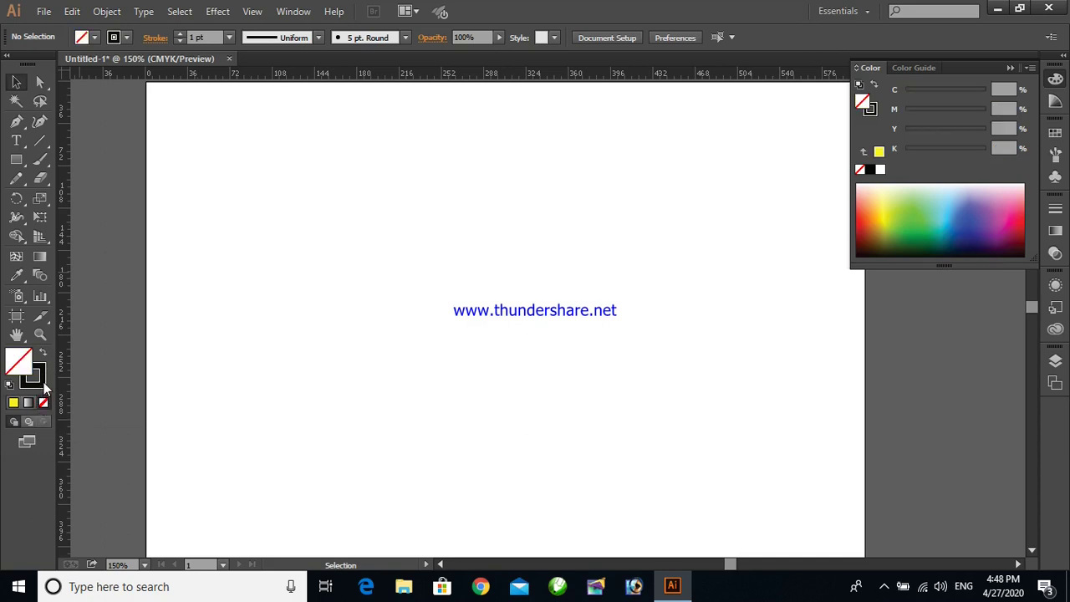
pyautogui.click(43, 379)
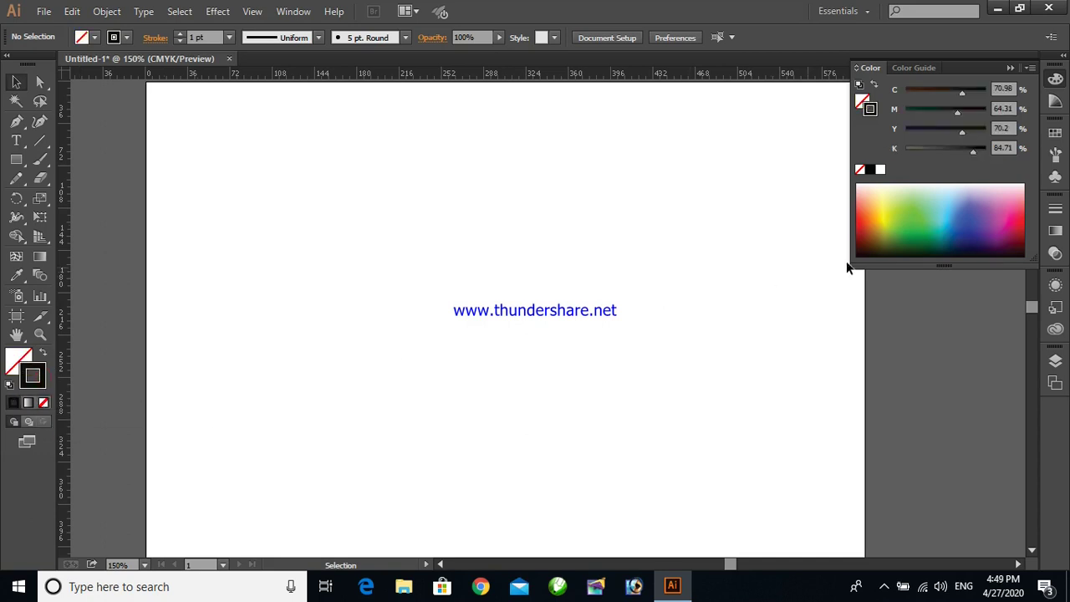
pyautogui.click(17, 122)
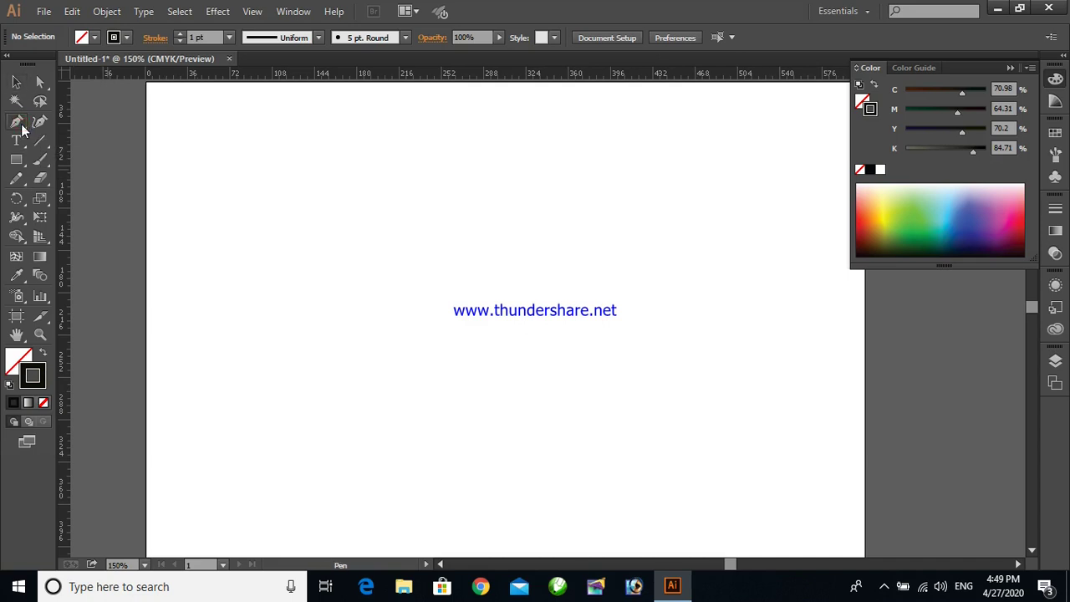
pyautogui.click(20, 124)
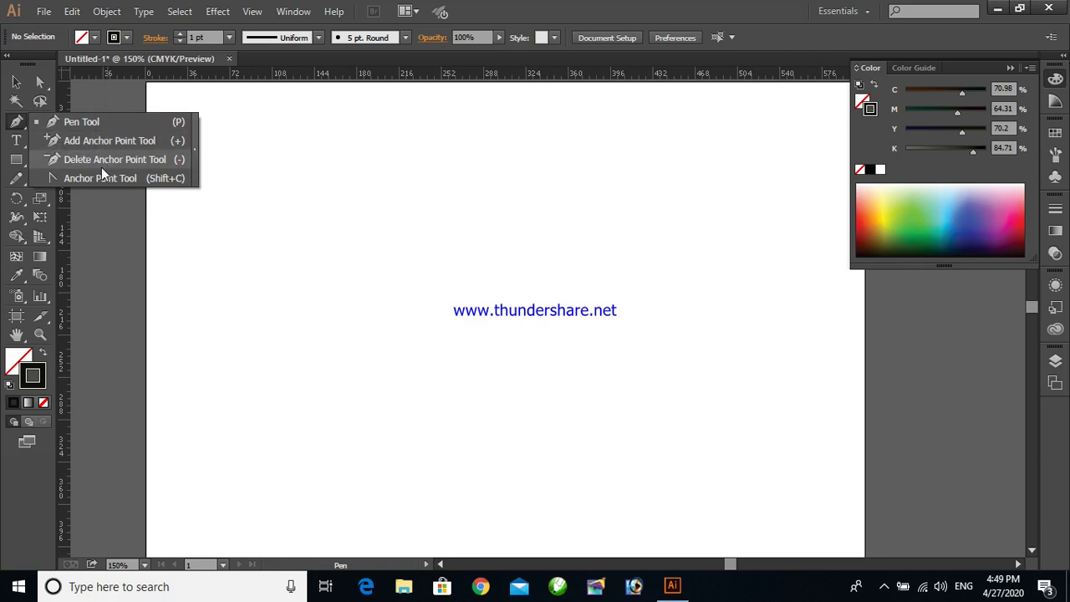
pyautogui.click(63, 123)
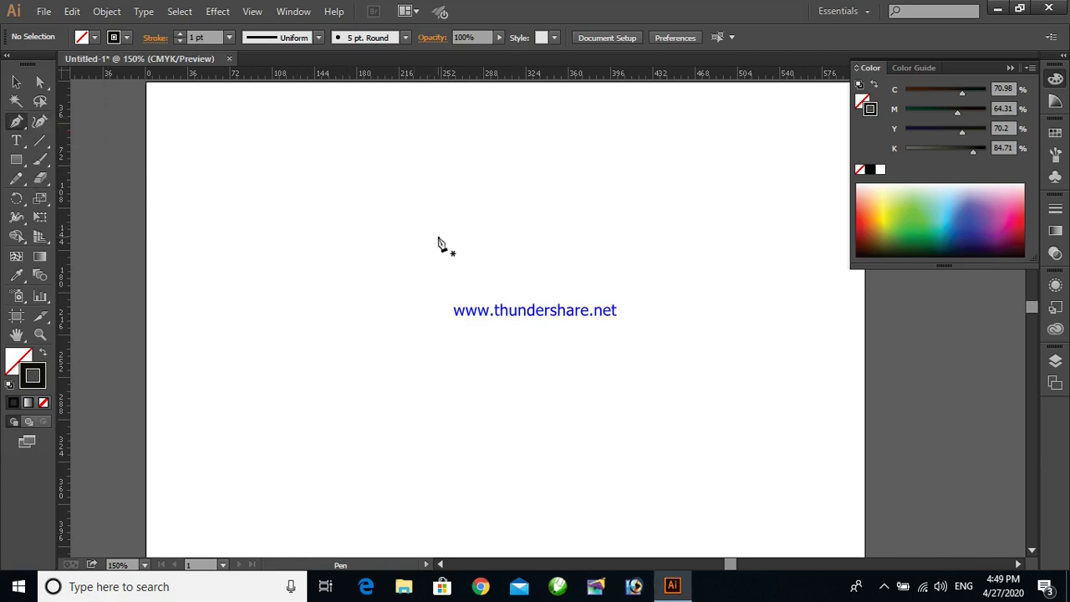
# Draw a closed four-point arrowhead outline with one inward corner near the artboard centre, then deselect it
pyautogui.click(449, 179)
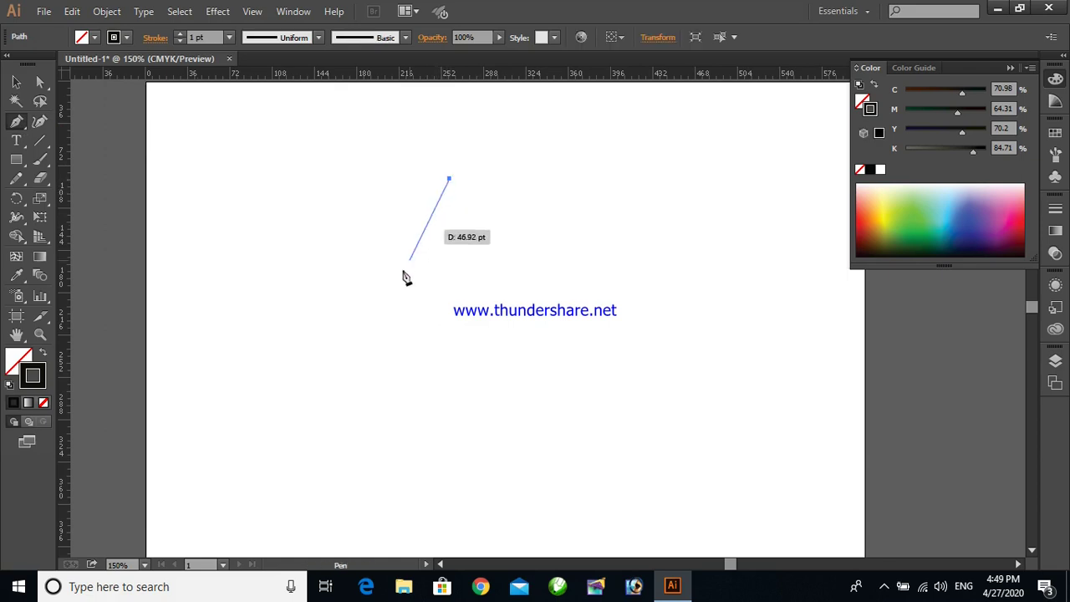
pyautogui.click(375, 346)
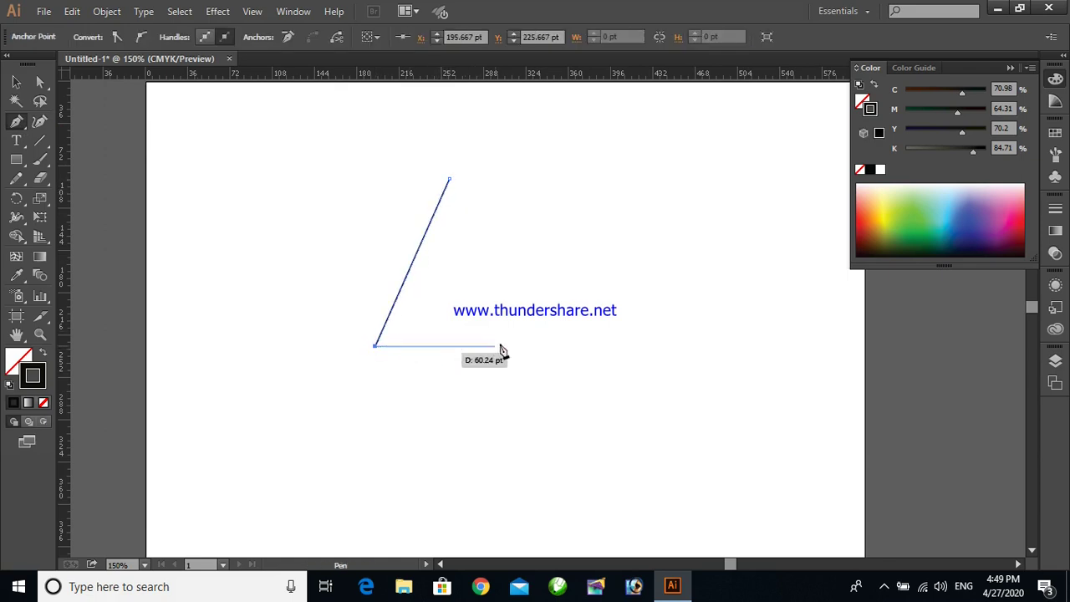
pyautogui.click(551, 321)
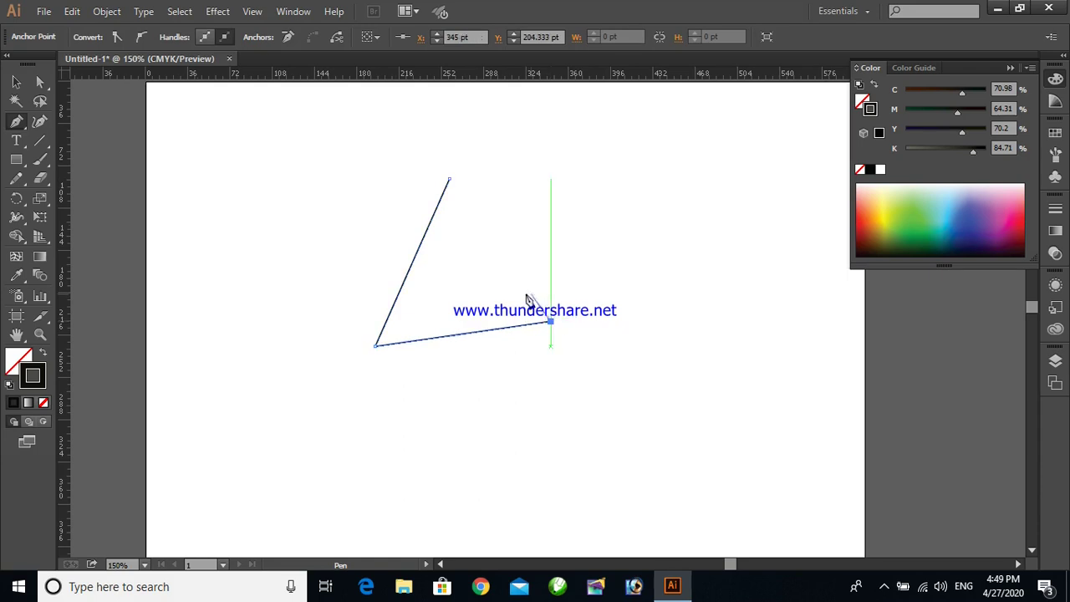
pyautogui.click(454, 284)
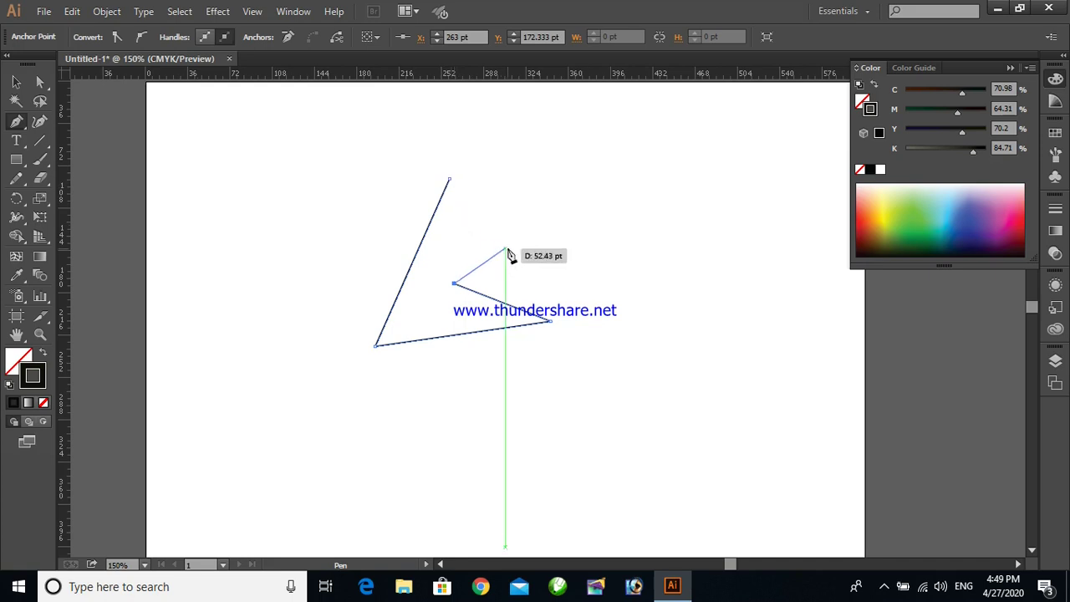
pyautogui.click(449, 181)
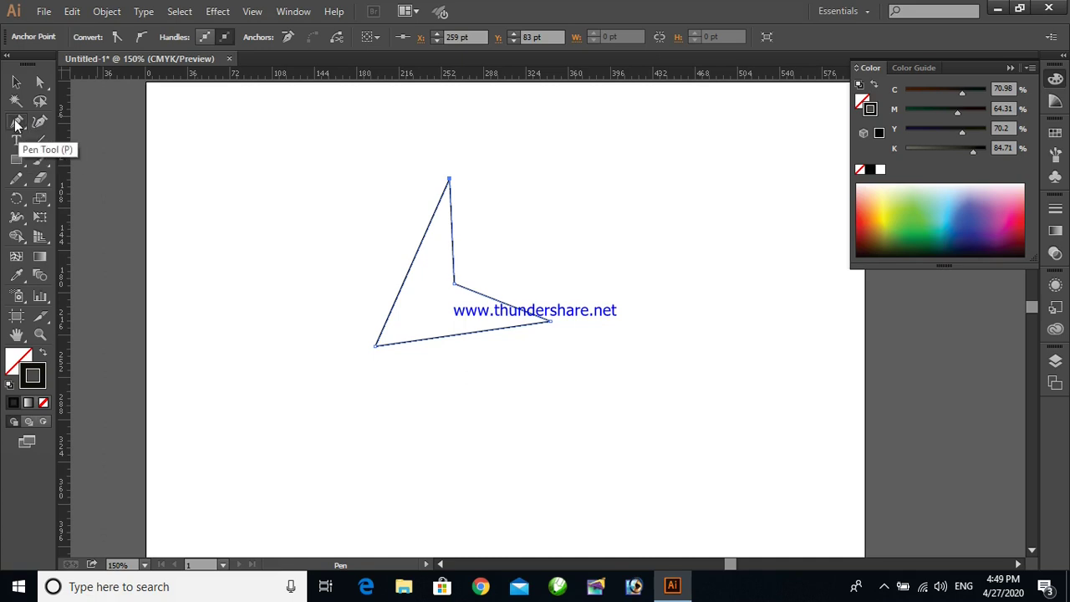
pyautogui.click(15, 81)
pyautogui.moveTo(450, 294); pyautogui.dragTo(543, 242)
pyautogui.click(466, 291)
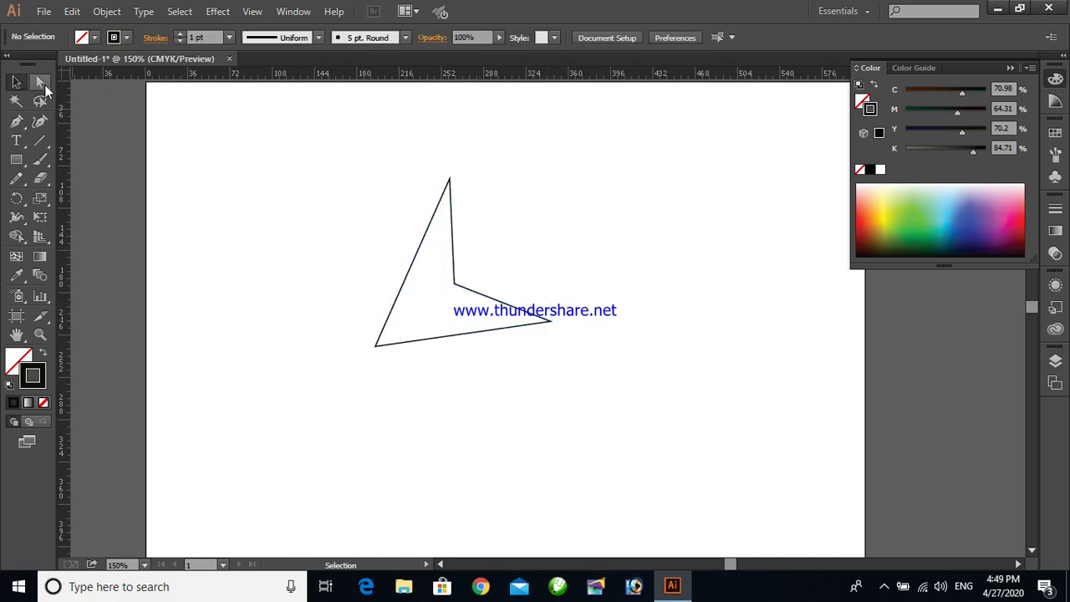
pyautogui.click(16, 121)
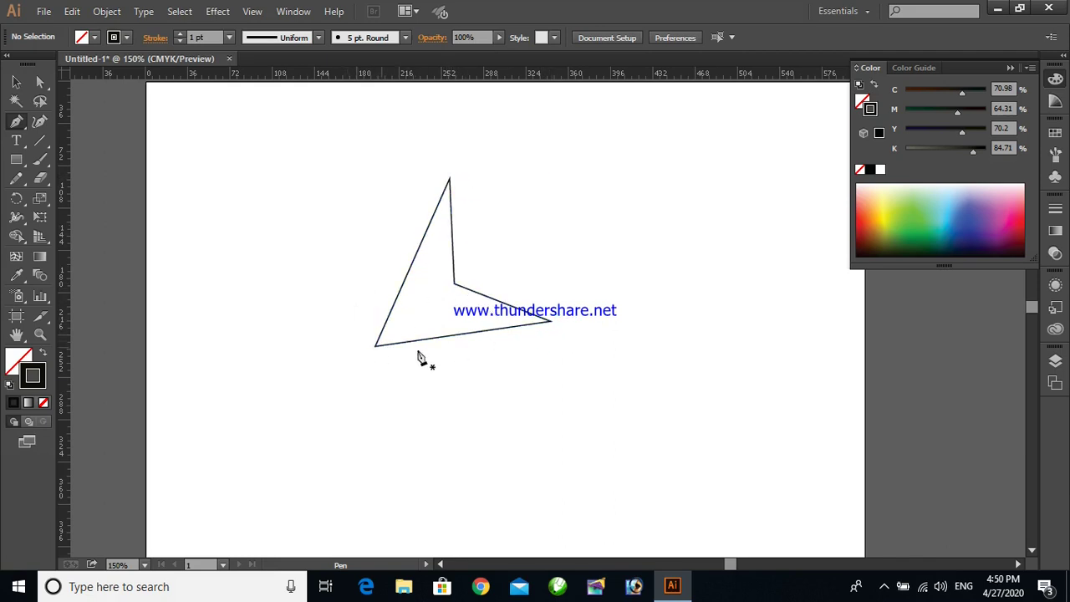
pyautogui.click(43, 86)
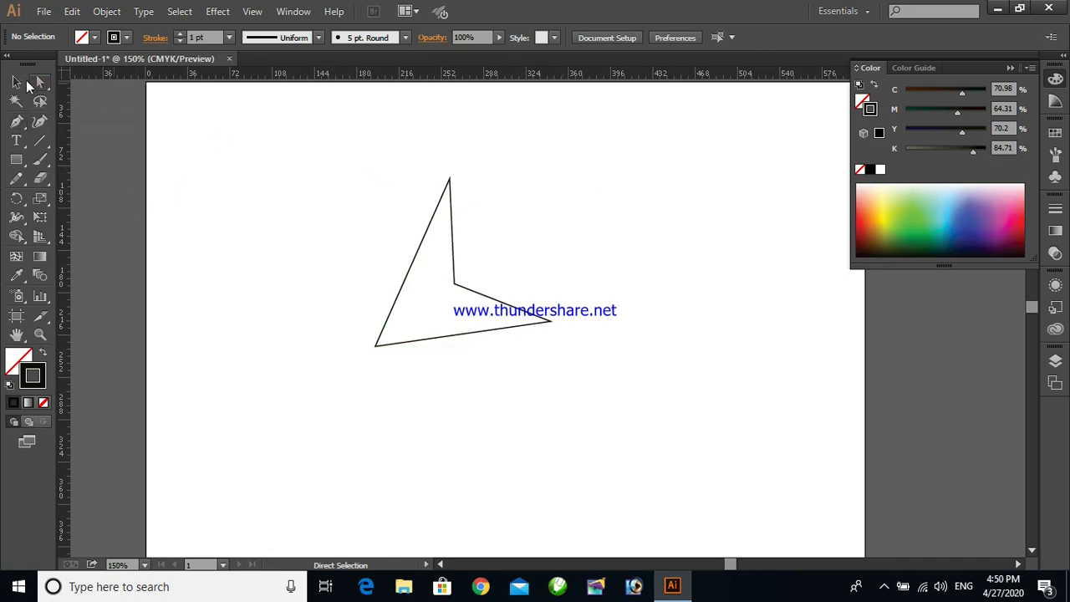
# Move the inner corner, pull the bottom-left corner left and lower the right corner to widen and flatten the outline
pyautogui.click(410, 342)
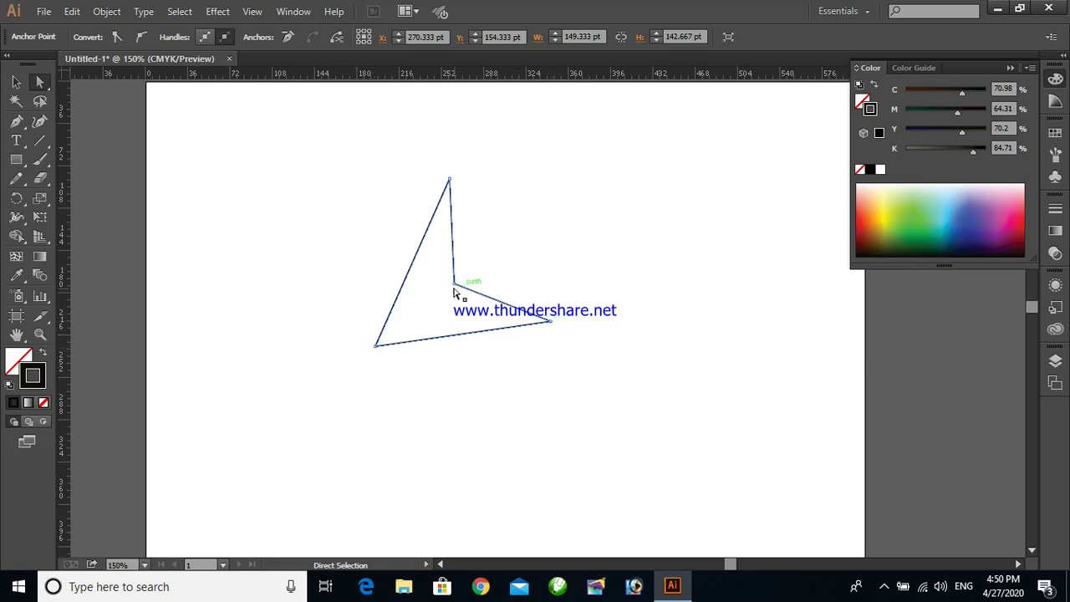
pyautogui.moveTo(454, 284); pyautogui.dragTo(442, 297)
pyautogui.moveTo(377, 351); pyautogui.dragTo(317, 346)
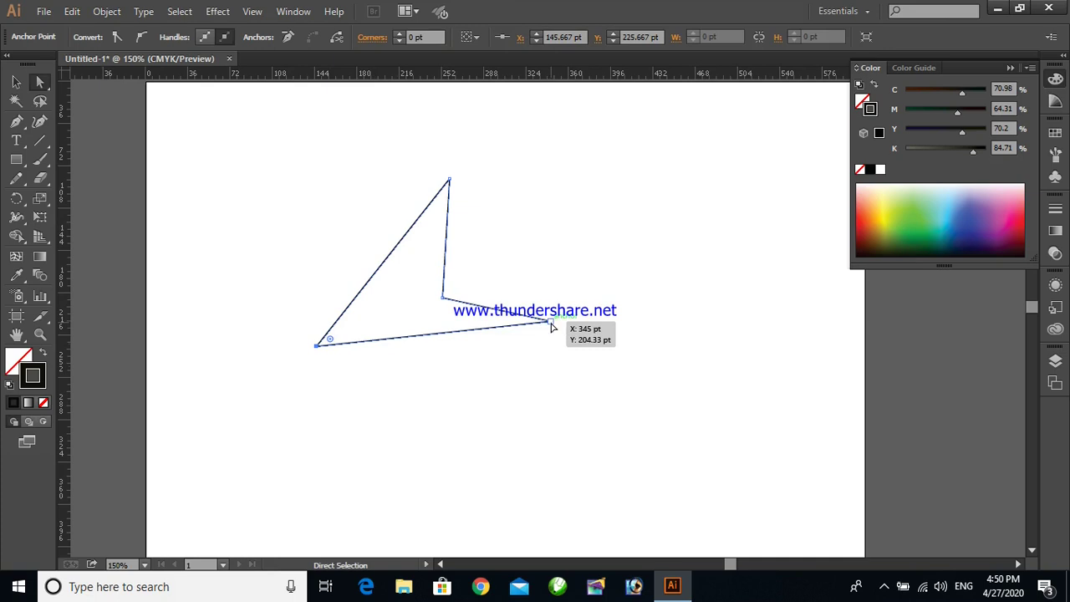
pyautogui.moveTo(551, 328); pyautogui.dragTo(550, 346)
pyautogui.moveTo(443, 298); pyautogui.dragTo(598, 263)
pyautogui.click(16, 81)
# Stretch the shape taller from the bottom handle, scale it in from the top-left, then shift it slightly left
pyautogui.moveTo(458, 349); pyautogui.dragTo(458, 373)
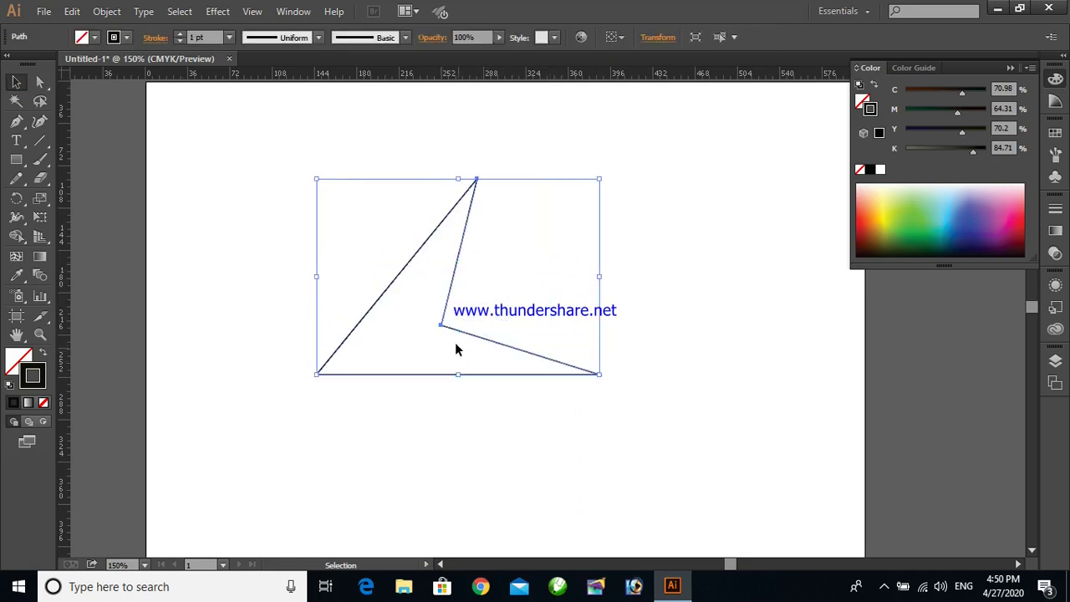
pyautogui.moveTo(317, 179); pyautogui.dragTo(351, 203)
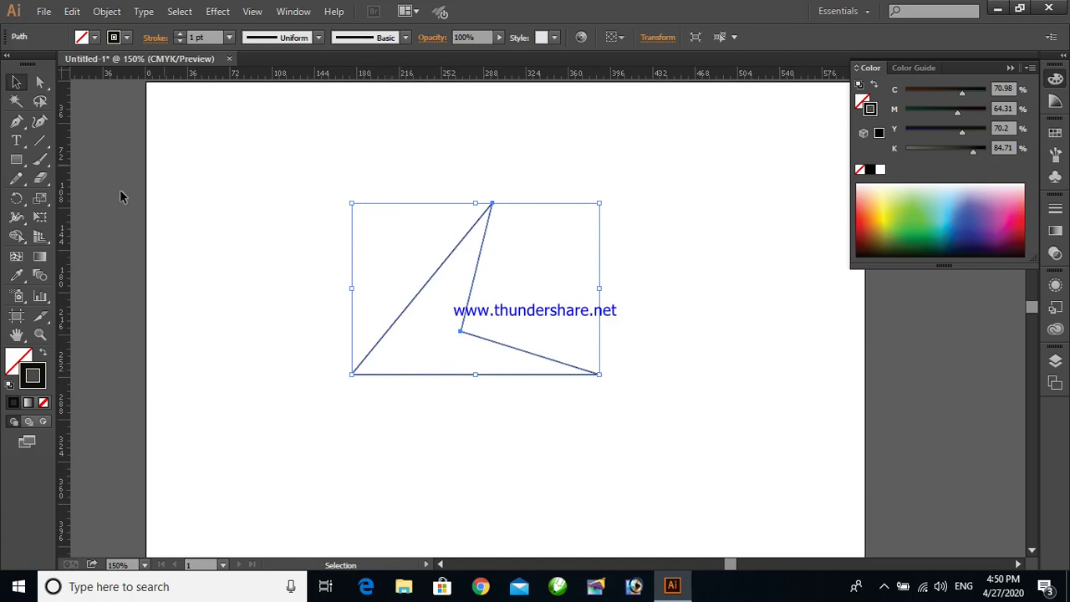
pyautogui.click(43, 84)
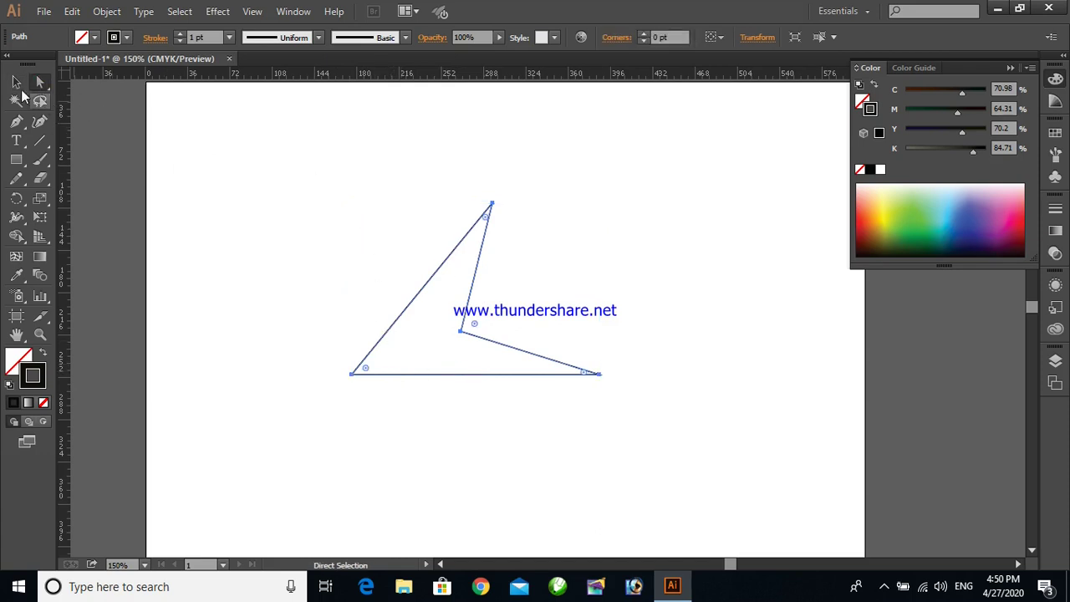
pyautogui.click(16, 81)
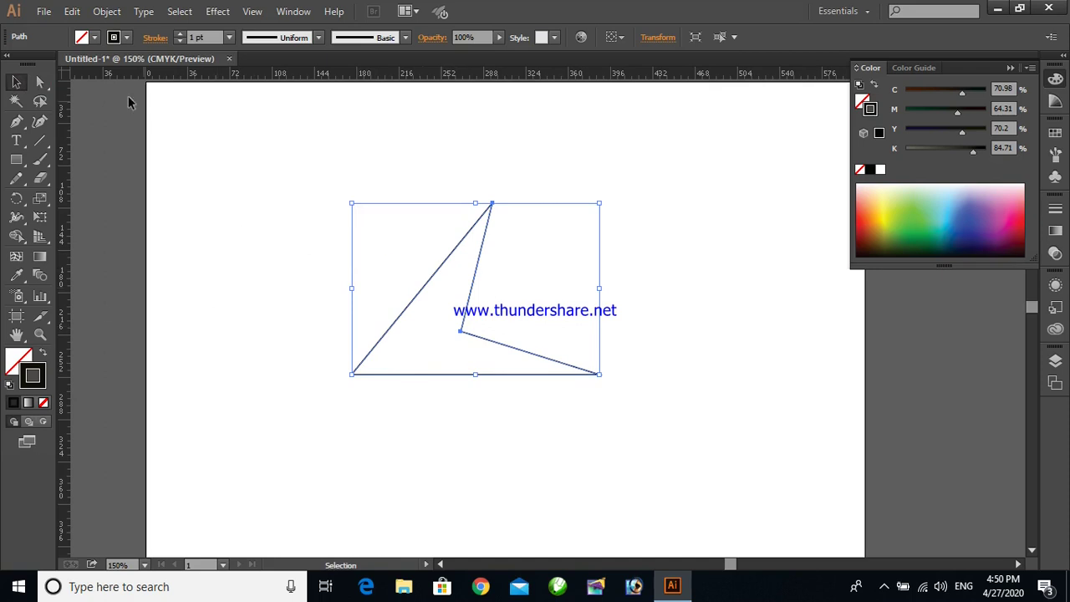
pyautogui.click(40, 83)
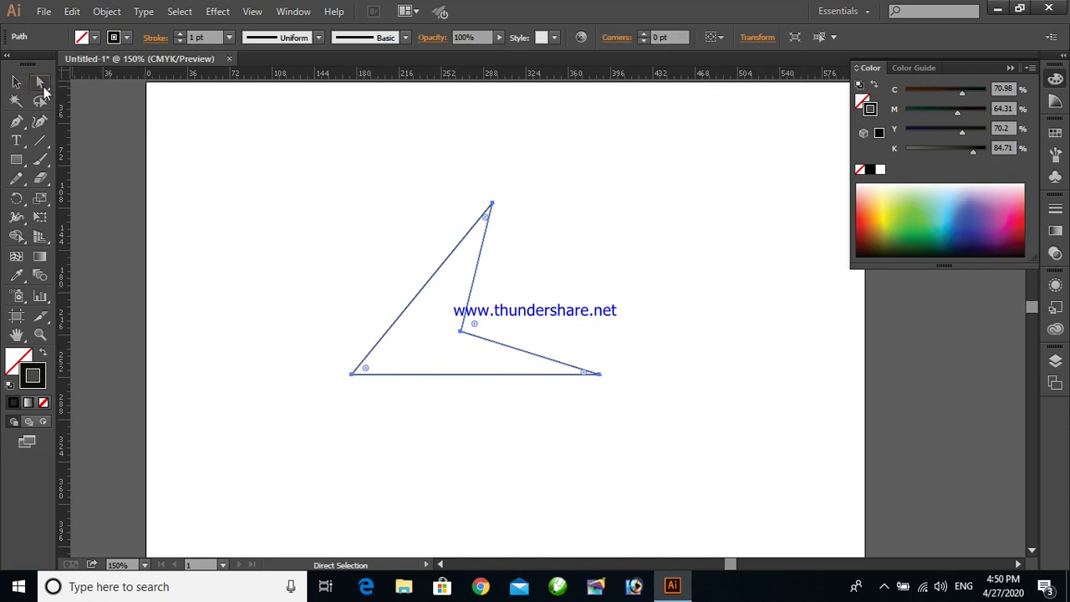
pyautogui.moveTo(461, 332); pyautogui.dragTo(454, 332)
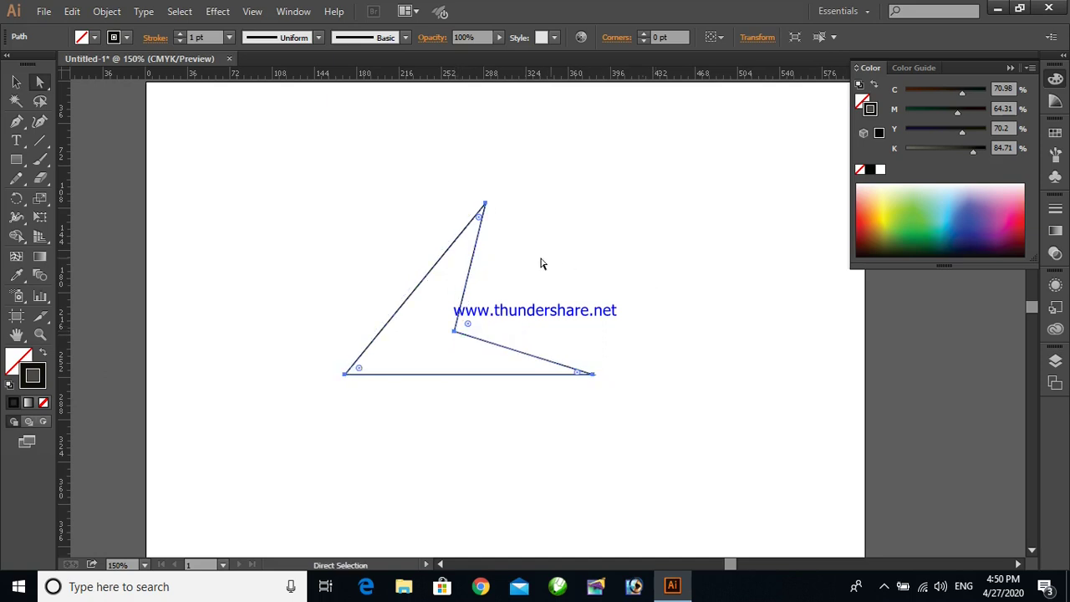
# Move the inner and top corners up-left, lower the bottom-right corner and pull the bottom-left corner outward
pyautogui.click(660, 242)
pyautogui.click(454, 332)
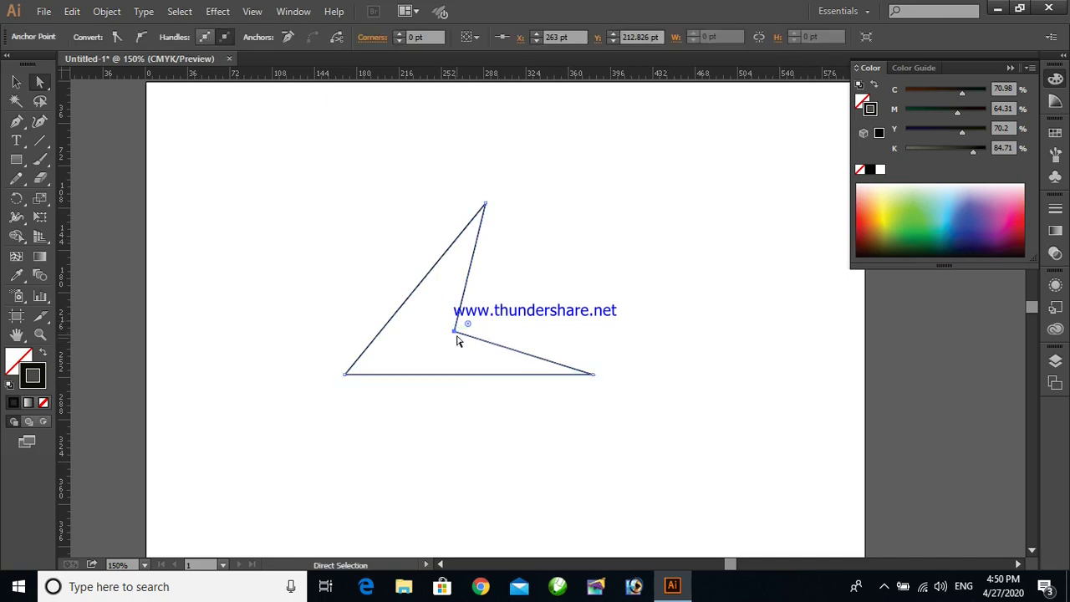
pyautogui.moveTo(454, 333); pyautogui.dragTo(441, 329)
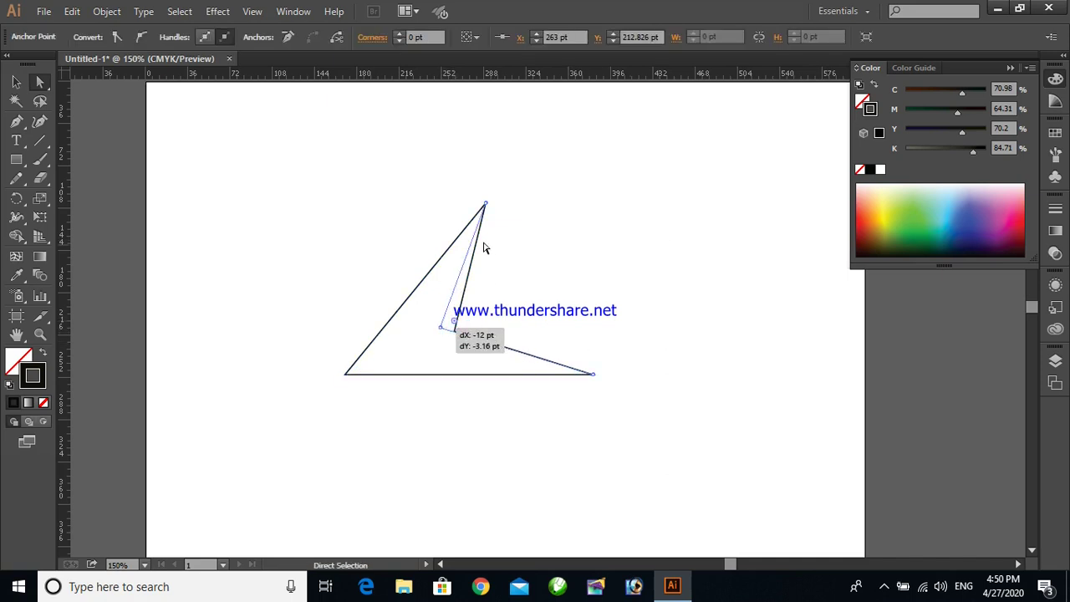
pyautogui.moveTo(486, 206); pyautogui.dragTo(476, 190)
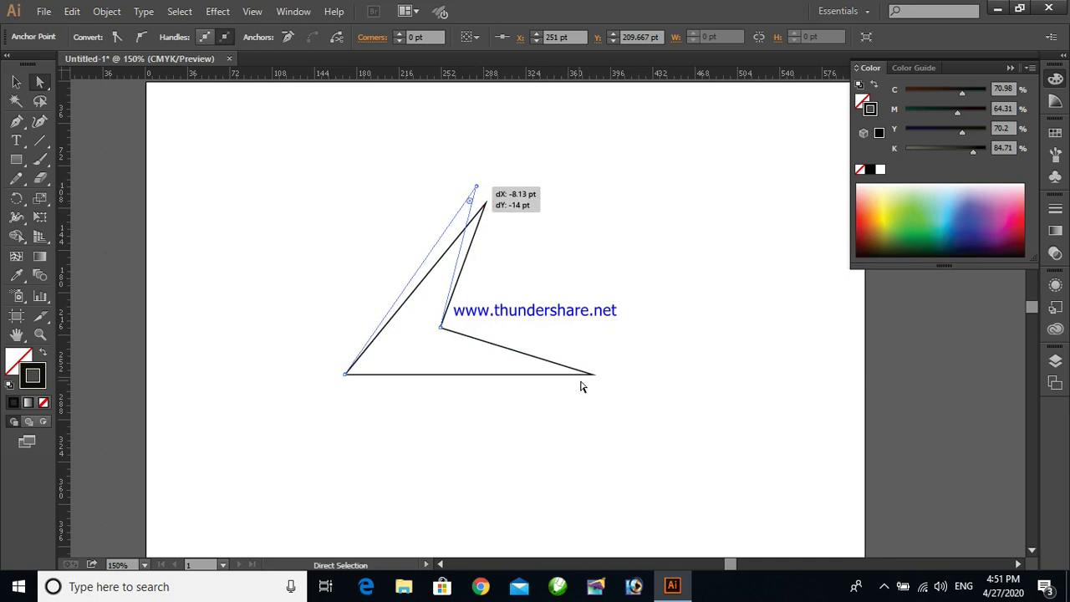
pyautogui.moveTo(593, 380); pyautogui.dragTo(594, 389)
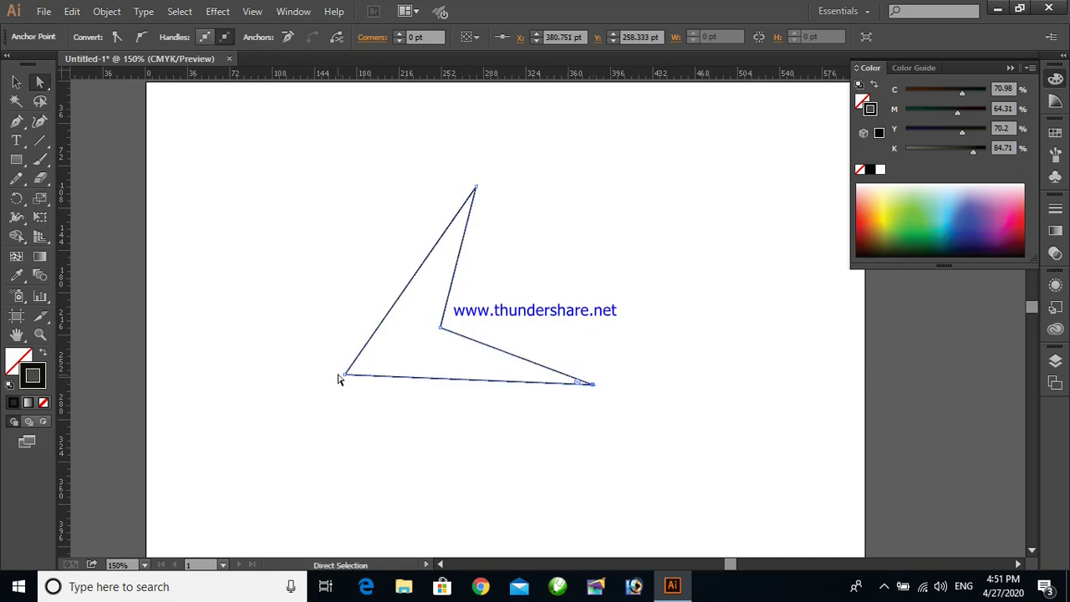
pyautogui.moveTo(345, 375); pyautogui.dragTo(323, 368)
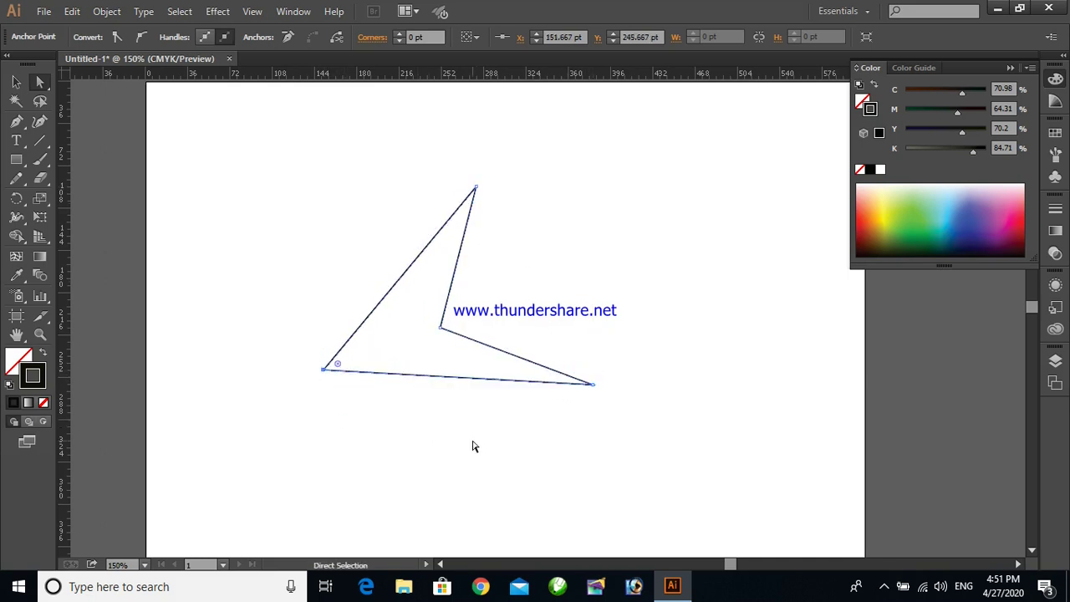
pyautogui.click(575, 212)
# Nudge the top corner with the arrow keys, shift the inner and bottom-left corners further left, then deselect
pyautogui.moveTo(461, 173); pyautogui.dragTo(503, 219)
pyautogui.press('Left')
pyautogui.press('Left')
pyautogui.press('Left')
pyautogui.press('Left')
pyautogui.press('Left')
pyautogui.press('Left')
pyautogui.press('Left')
pyautogui.press('Left')
pyautogui.press('Left')
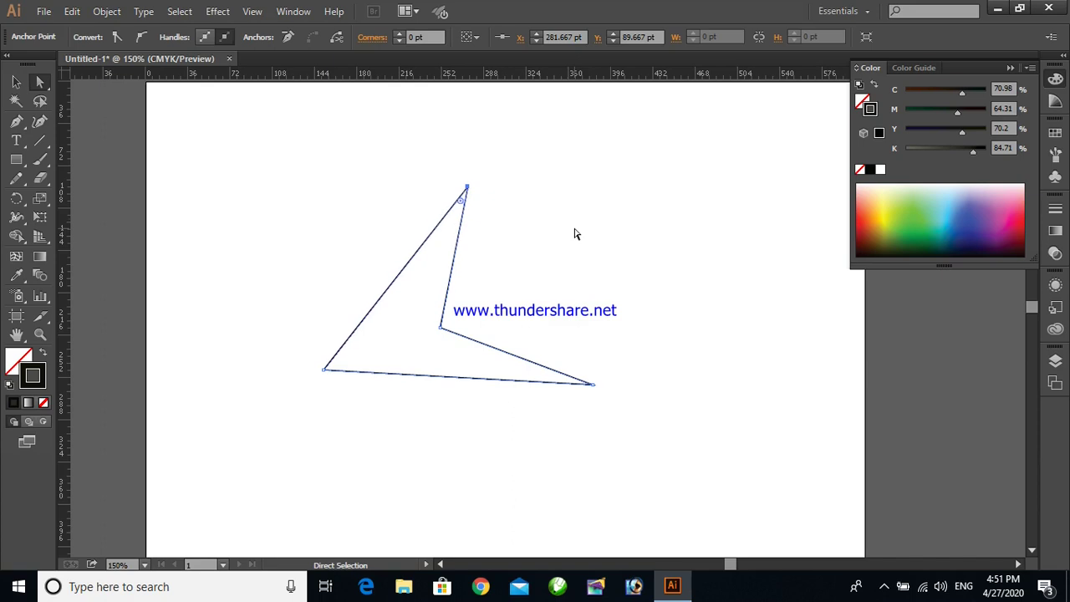
pyautogui.press('Right')
pyautogui.press('Right')
pyautogui.press('Right')
pyautogui.press('Right')
pyautogui.press('Down')
pyautogui.press('Down')
pyautogui.press('Down')
pyautogui.press('Down')
pyautogui.press('Down')
pyautogui.press('Down')
pyautogui.press('Down')
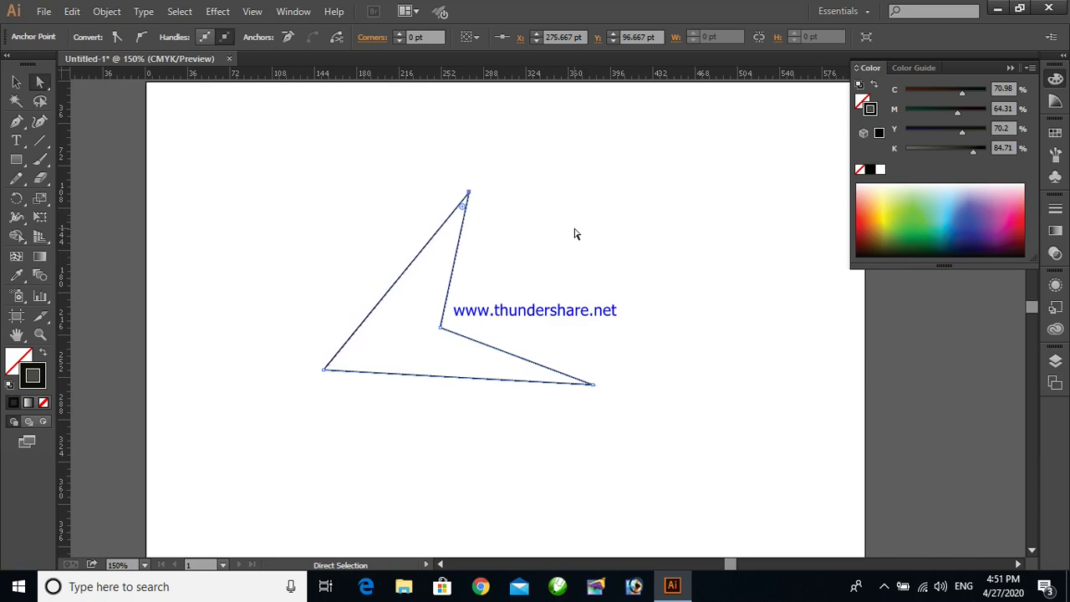
pyautogui.press('Up')
pyautogui.press('Up')
pyautogui.press('Up')
pyautogui.press('Up')
pyautogui.press('Up')
pyautogui.press('Up')
pyautogui.press('Up')
pyautogui.press('Up')
pyautogui.press('Up')
pyautogui.press('Up')
pyautogui.press('Up')
pyautogui.press('Up')
pyautogui.press('Up')
pyautogui.press('Up')
pyautogui.press('Up')
pyautogui.press('Up')
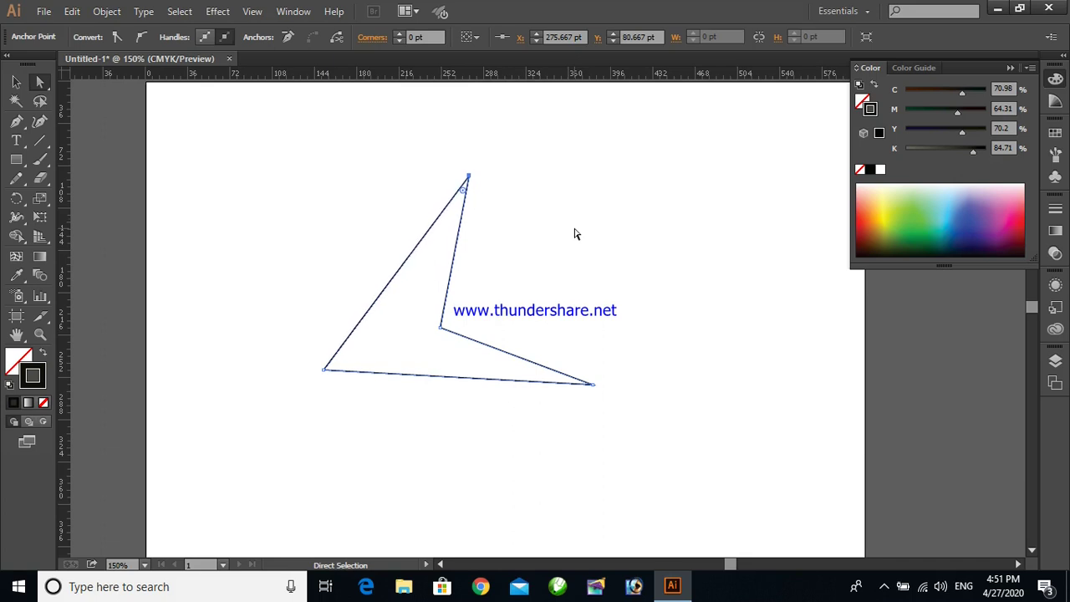
pyautogui.moveTo(441, 327); pyautogui.dragTo(434, 328)
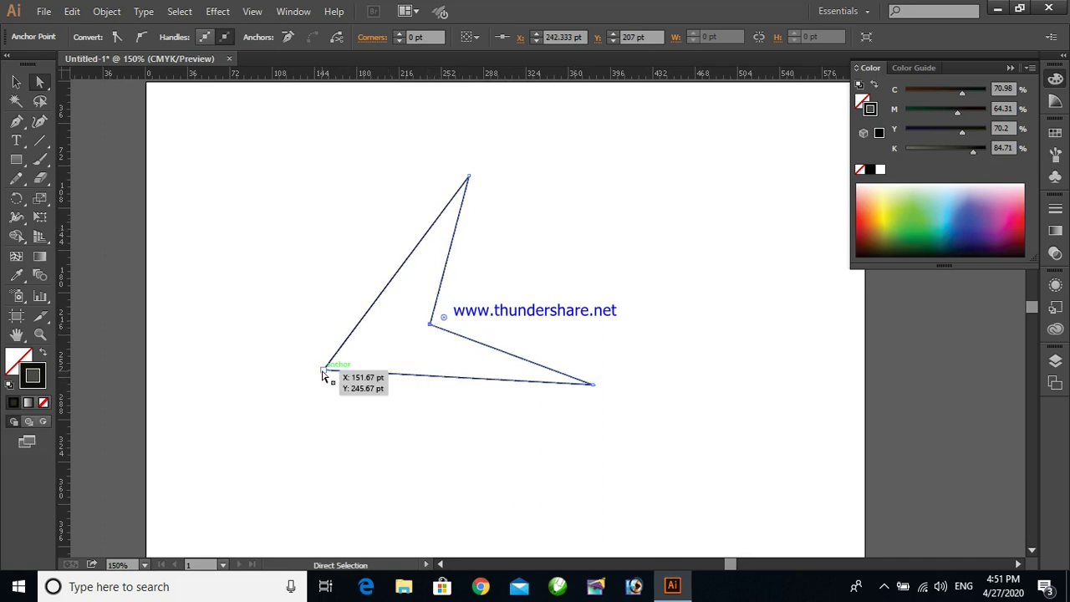
pyautogui.moveTo(322, 370); pyautogui.dragTo(313, 365)
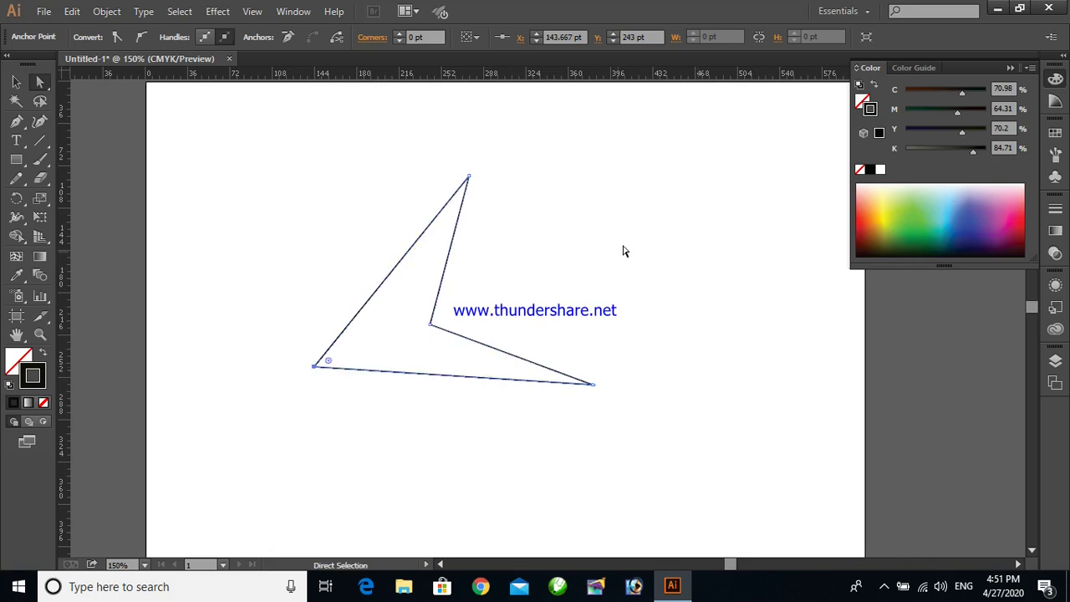
pyautogui.click(589, 421)
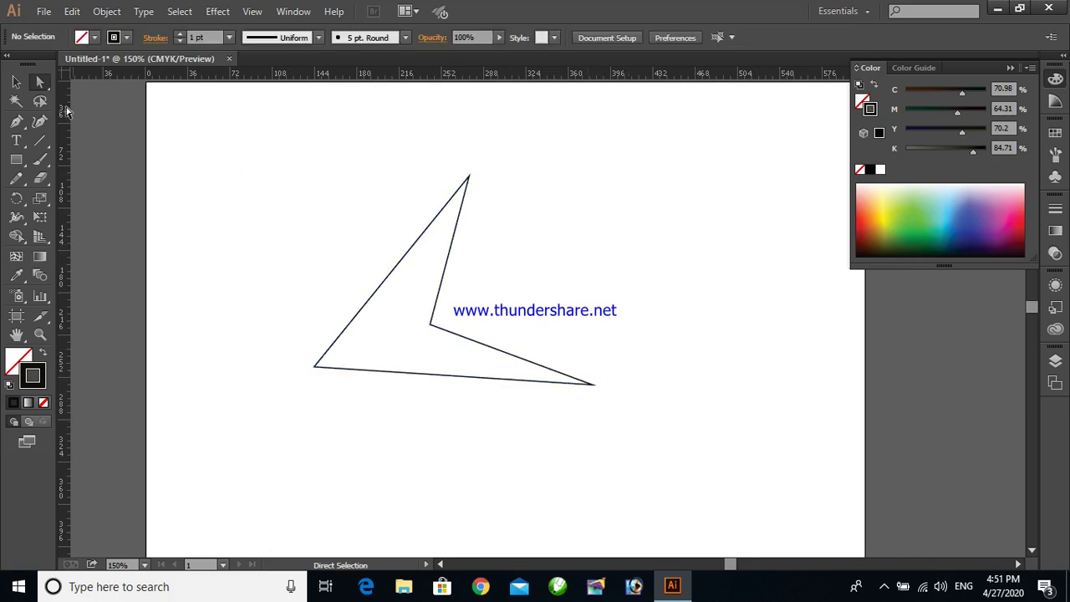
# Nudge the arrowhead's inner corner and bottom-left corner anchors slightly up and to the left
pyautogui.click(408, 371)
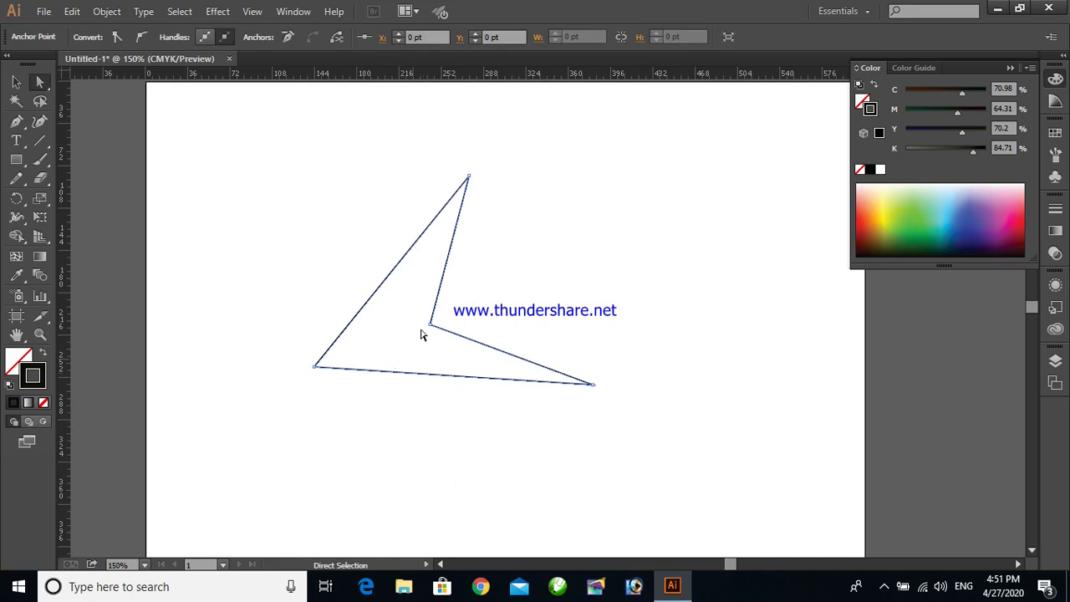
pyautogui.click(644, 232)
pyautogui.moveTo(282, 150); pyautogui.dragTo(623, 447)
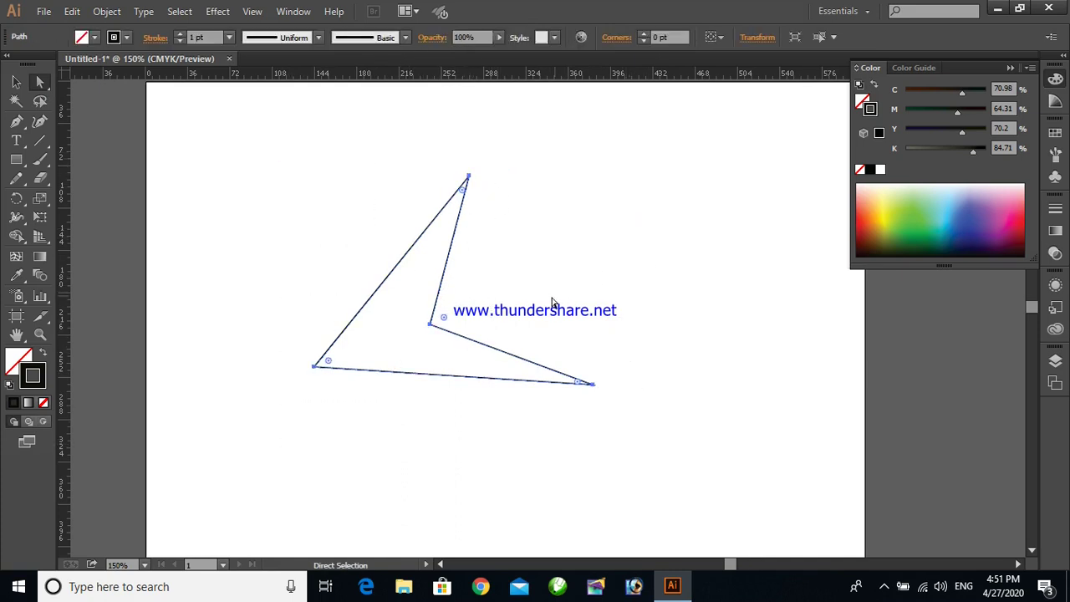
pyautogui.click(584, 288)
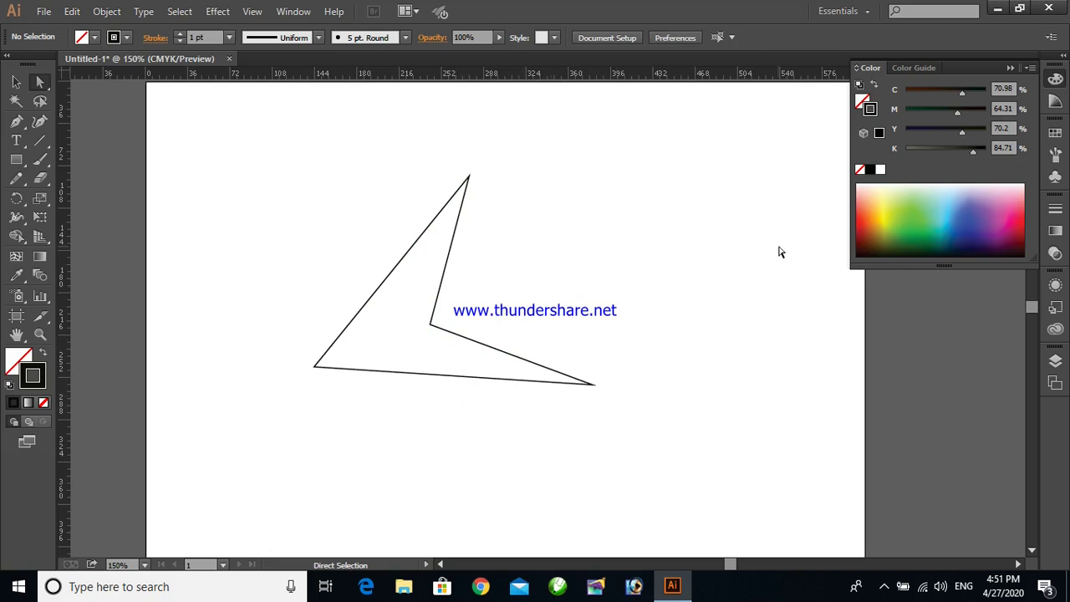
pyautogui.moveTo(430, 325); pyautogui.dragTo(420, 326)
pyautogui.moveTo(314, 366); pyautogui.dragTo(303, 358)
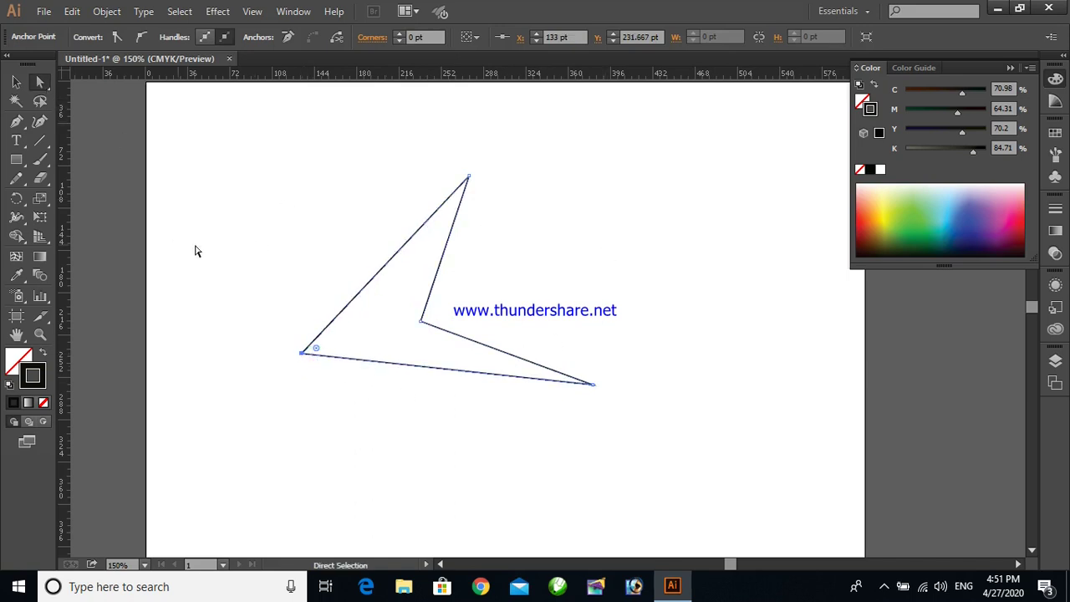
pyautogui.click(15, 81)
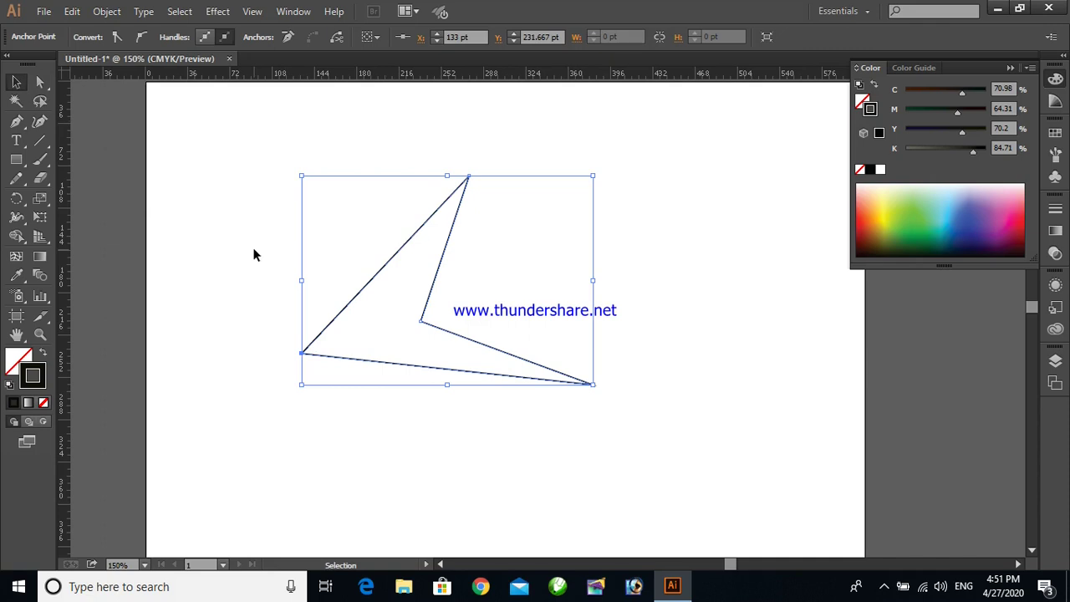
# Set the arrowhead's fill to None, then delete its corner anchor and the remaining path
pyautogui.click(19, 361)
pyautogui.click(27, 364)
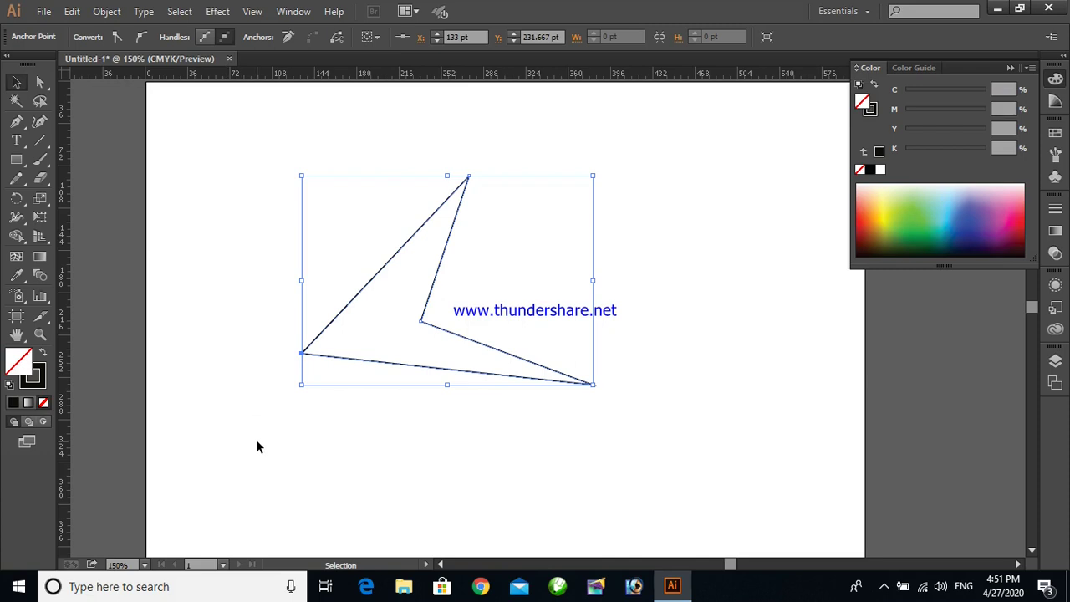
pyautogui.click(15, 81)
pyautogui.press('Delete')
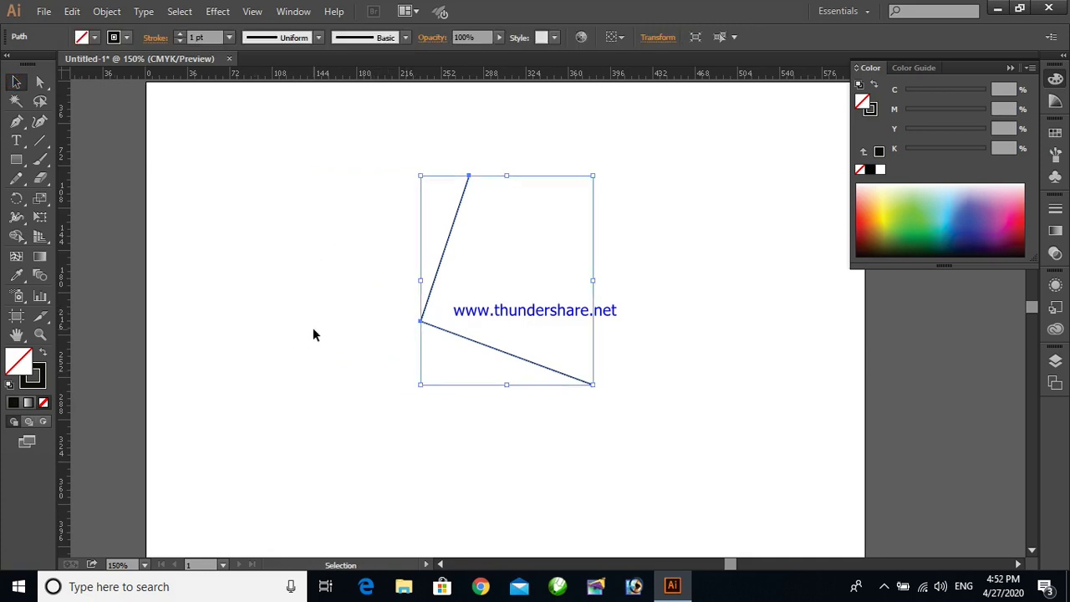
pyautogui.press('Delete')
pyautogui.moveTo(16, 121); pyautogui.dragTo(76, 142)
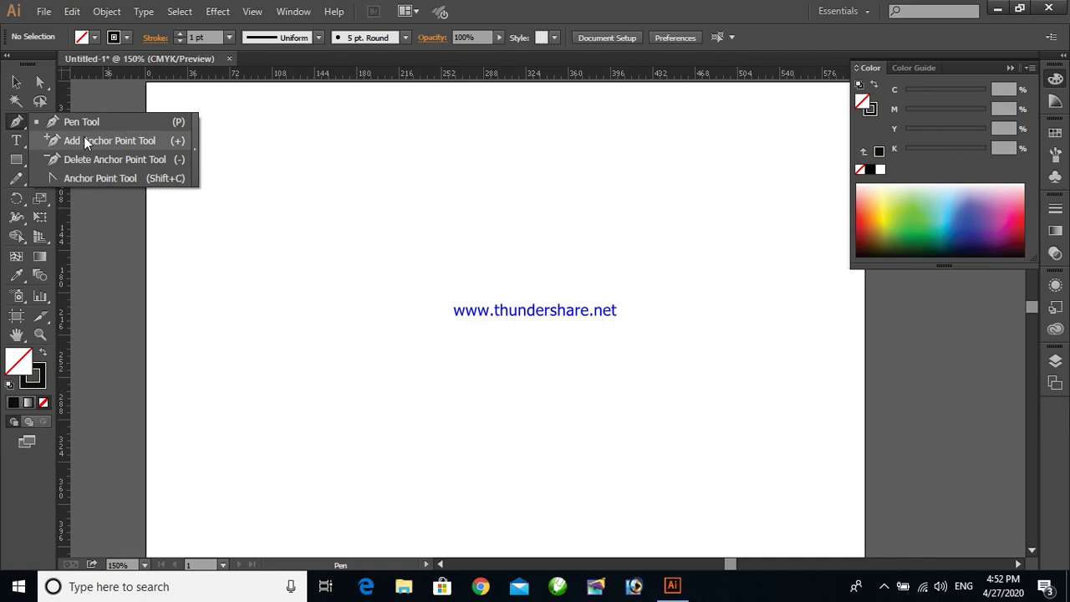
# Draw a closed Pen triangle with corners at the top, lower left and right
pyautogui.click(17, 121)
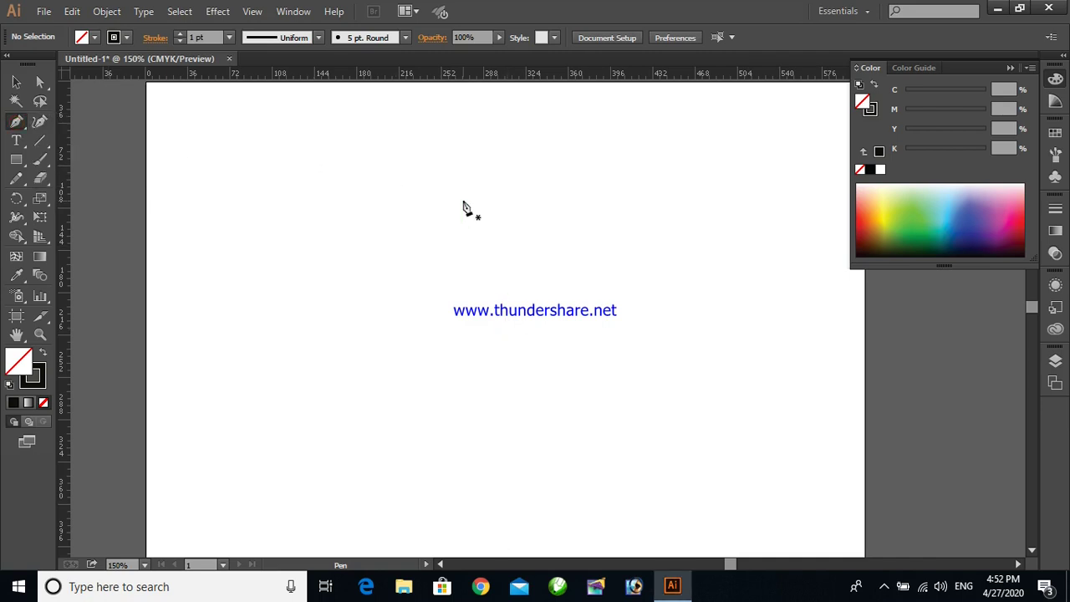
pyautogui.click(407, 180)
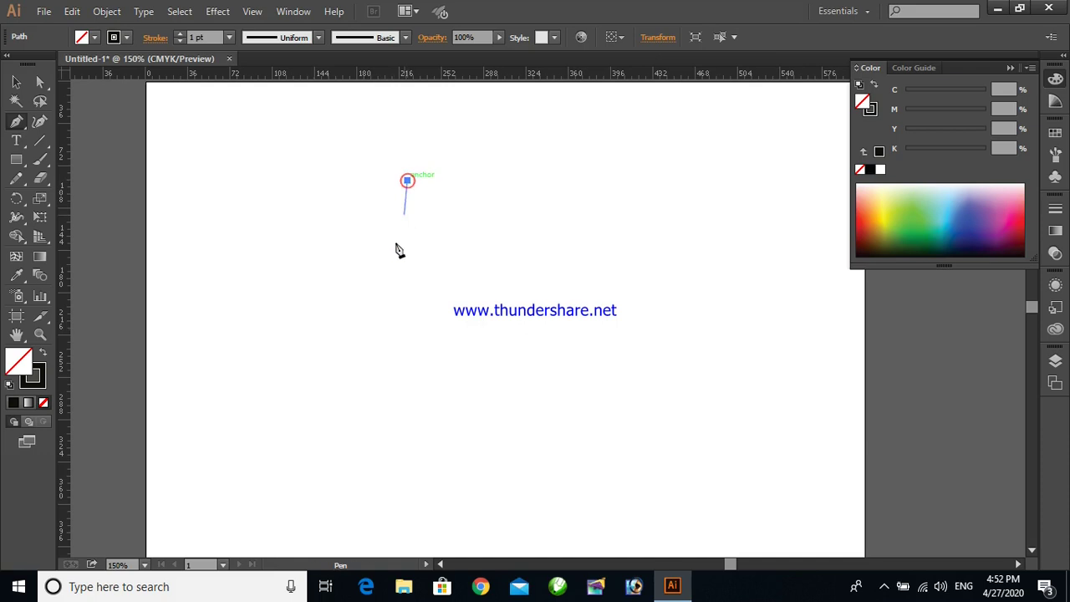
pyautogui.click(322, 371)
pyautogui.click(636, 338)
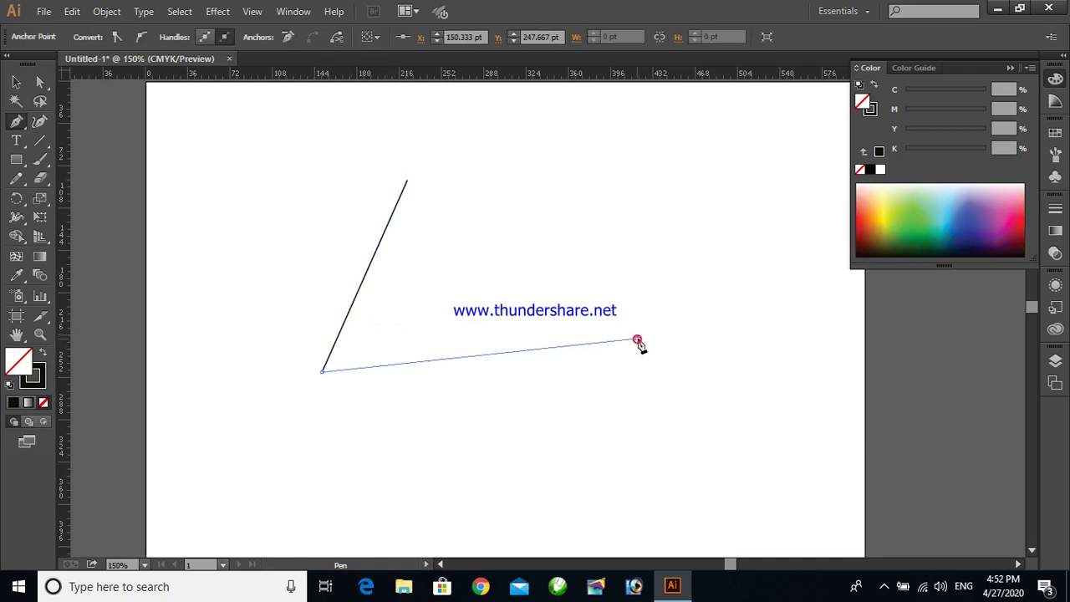
pyautogui.click(407, 182)
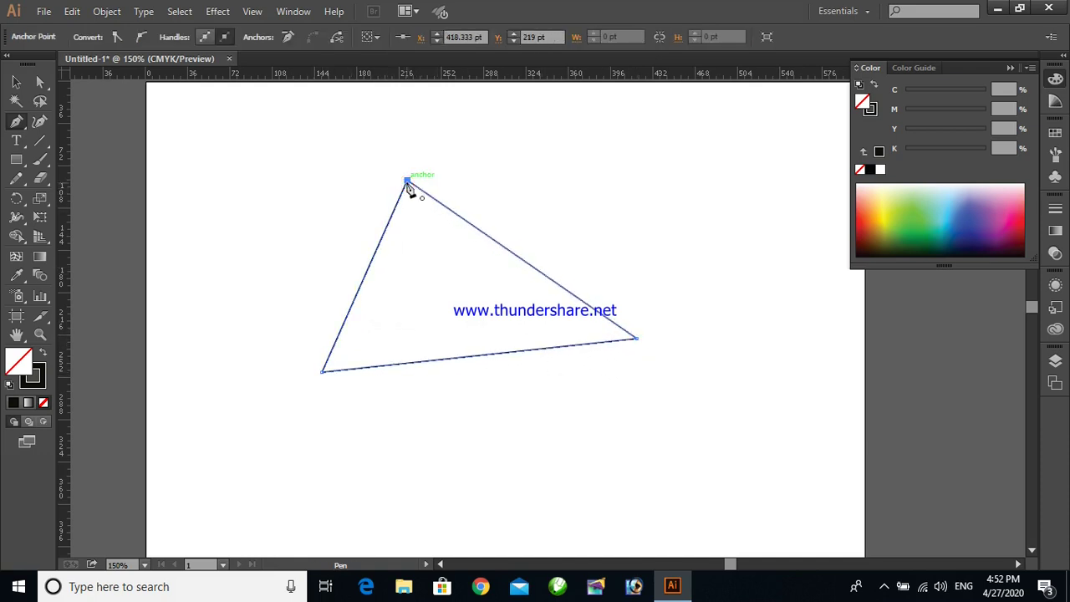
pyautogui.click(18, 124)
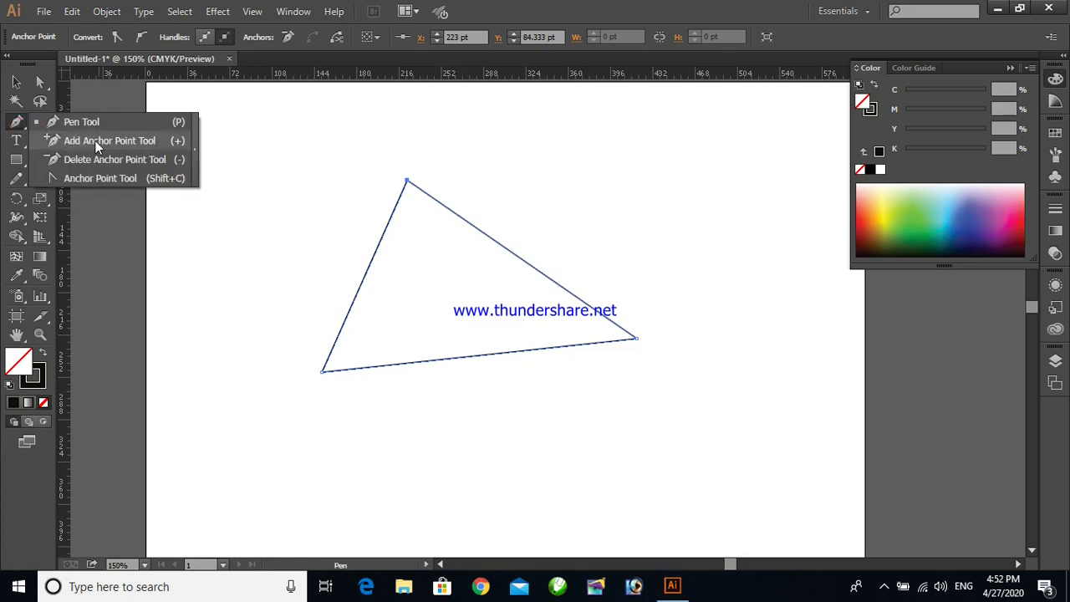
pyautogui.click(40, 81)
# Select the triangle's corners, delete the right corner, then undo that deletion with Ctrl+Z
pyautogui.click(375, 200)
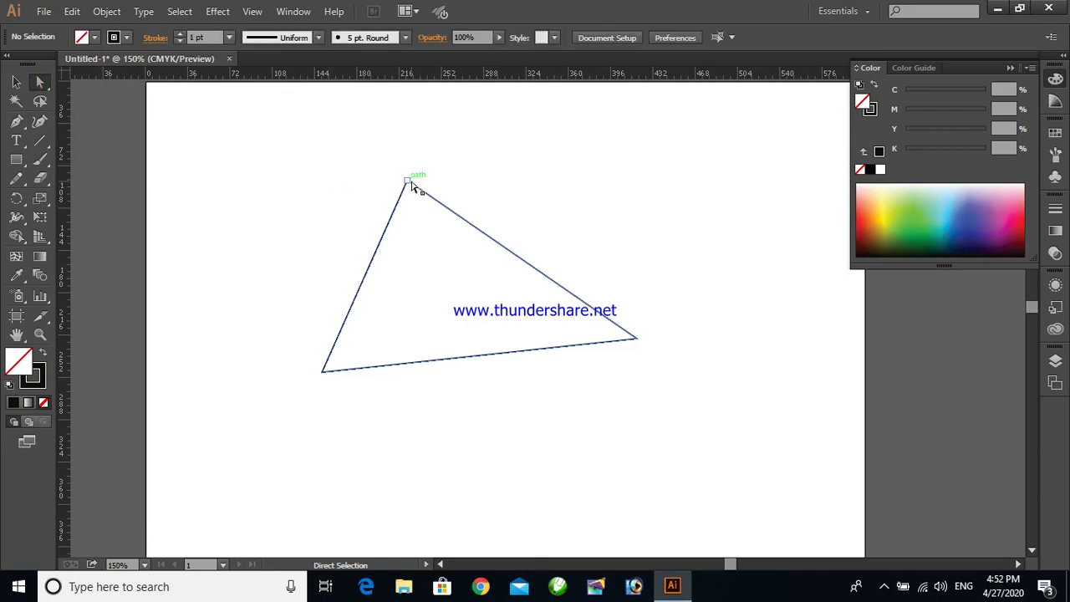
pyautogui.click(412, 184)
pyautogui.click(320, 376)
pyautogui.click(639, 342)
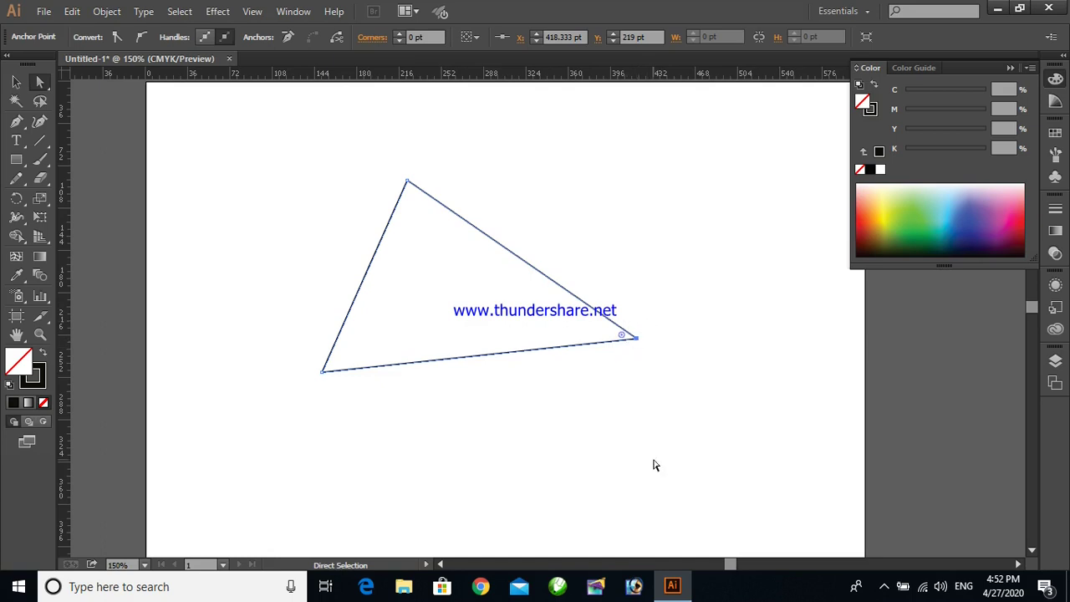
pyautogui.press('Delete')
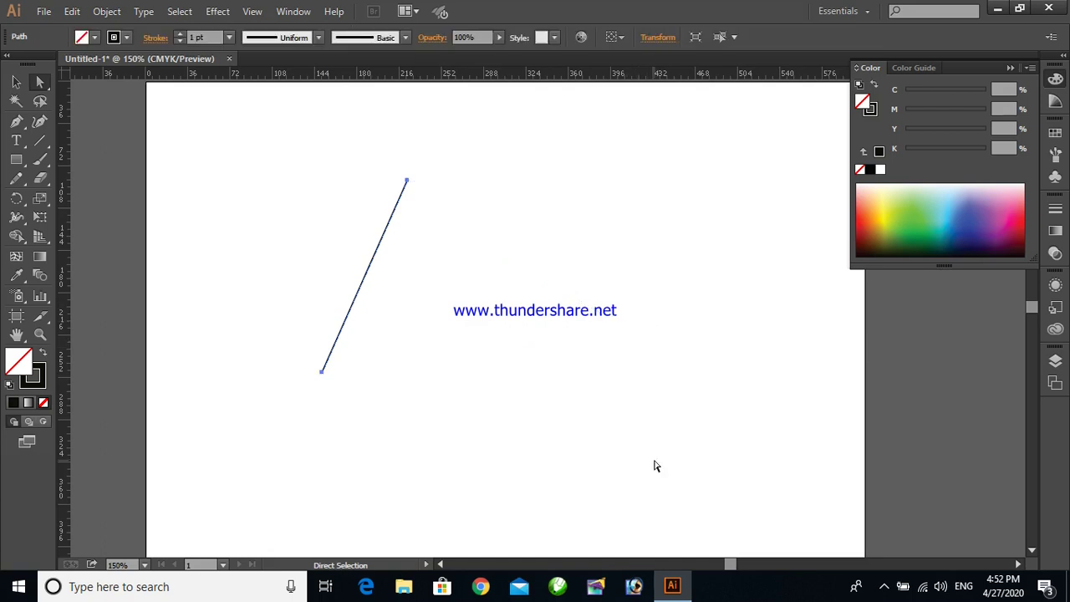
pyautogui.hotkey('ctrl', 'z')
pyautogui.hotkey('ctrl', 'z')
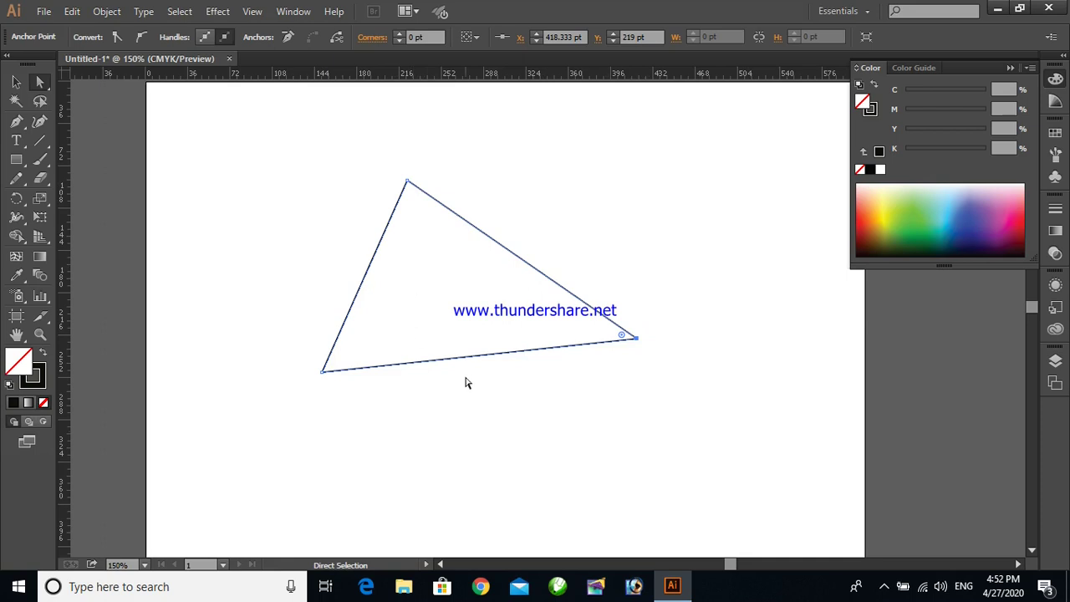
# Drag the bottom-left corner further left and the top corner up and right
pyautogui.moveTo(323, 372); pyautogui.dragTo(298, 365)
pyautogui.moveTo(407, 182); pyautogui.dragTo(427, 139)
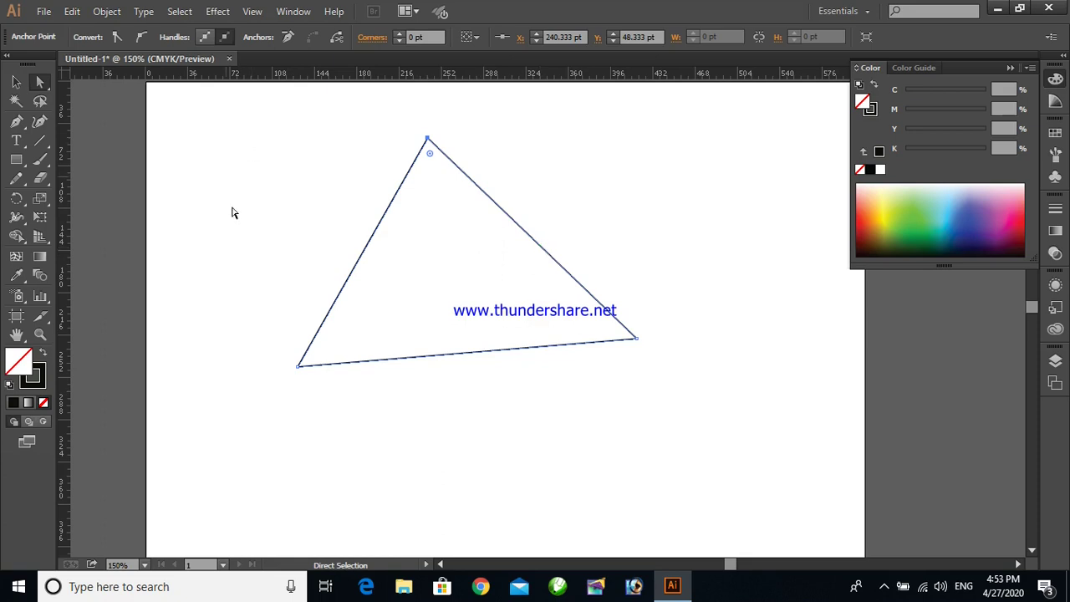
pyautogui.click(23, 128)
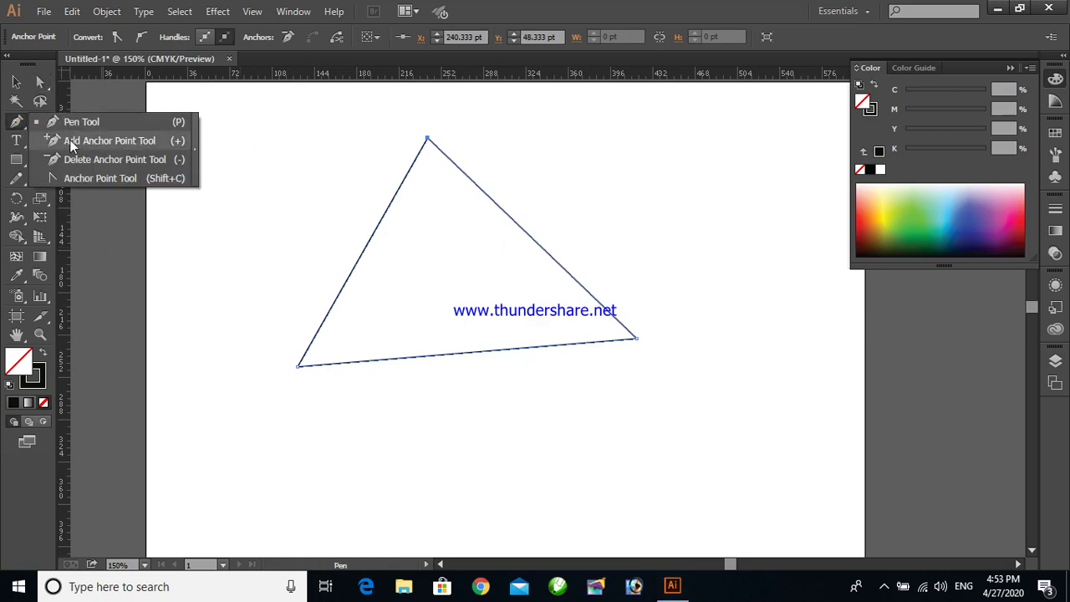
# Add two anchor points along the triangle's right edge with the Add Anchor Point tool
pyautogui.click(81, 143)
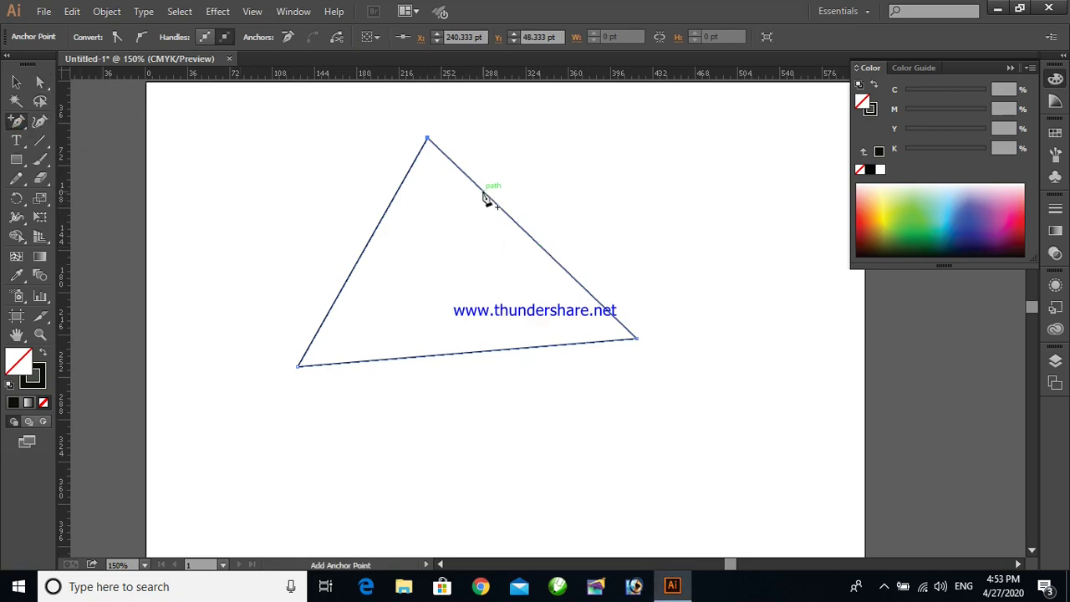
pyautogui.click(544, 249)
pyautogui.click(513, 221)
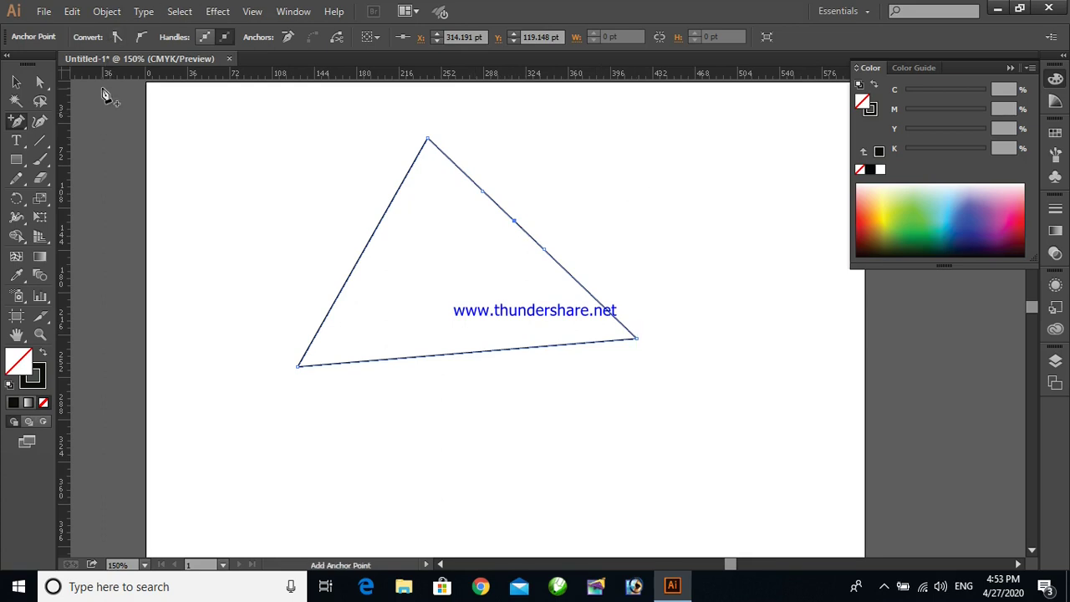
# Drag the middle right-edge anchor inward toward the centre to notch that side
pyautogui.click(40, 84)
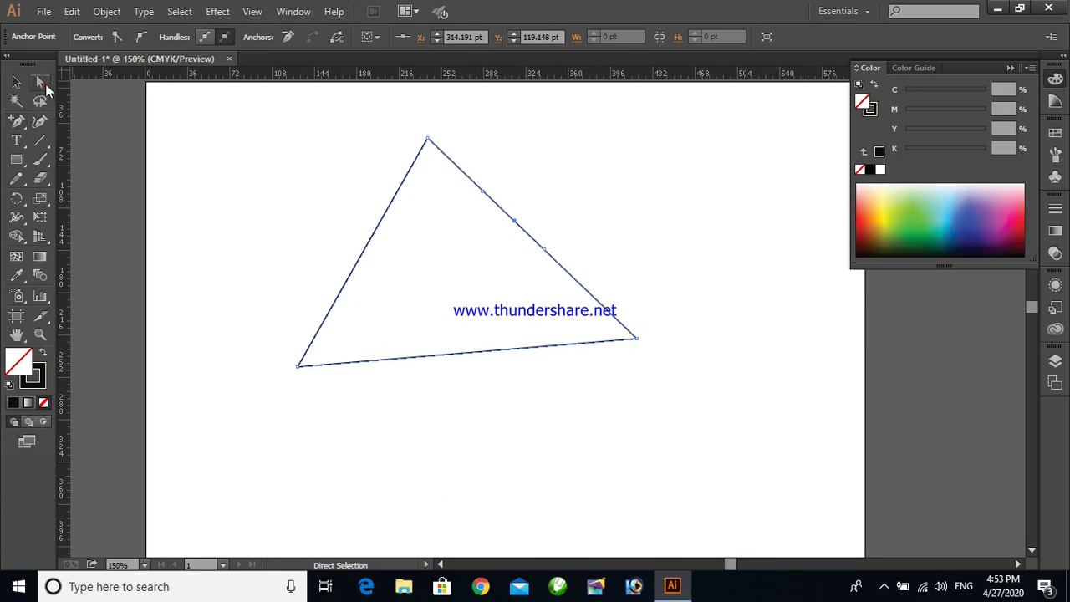
pyautogui.click(322, 184)
pyautogui.click(513, 221)
pyautogui.moveTo(514, 224); pyautogui.dragTo(444, 283)
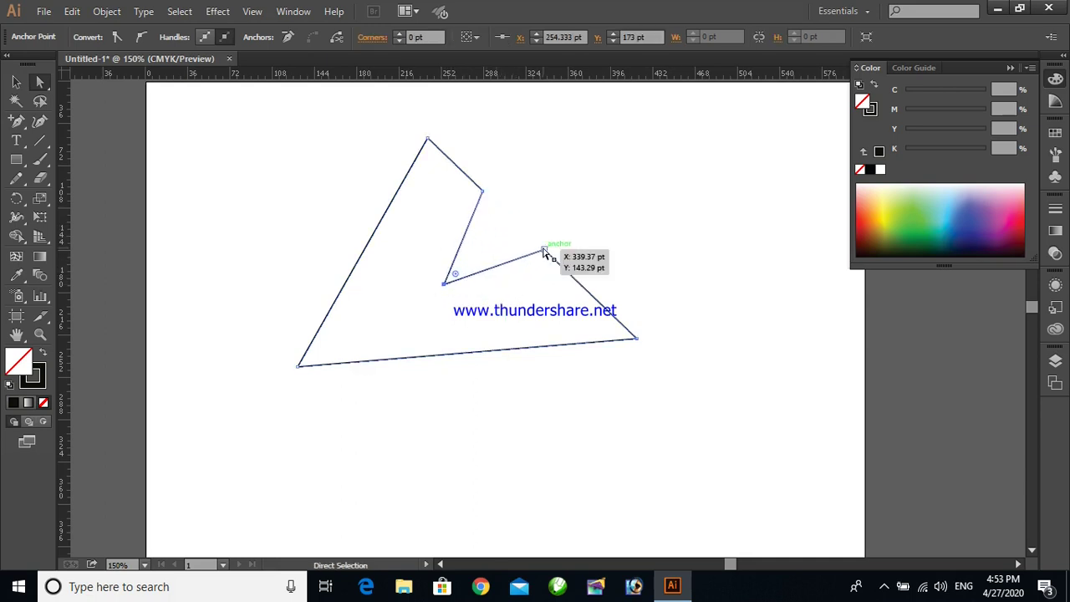
# Move the indented right-edge point further down and to the left
pyautogui.moveTo(444, 285); pyautogui.dragTo(434, 313)
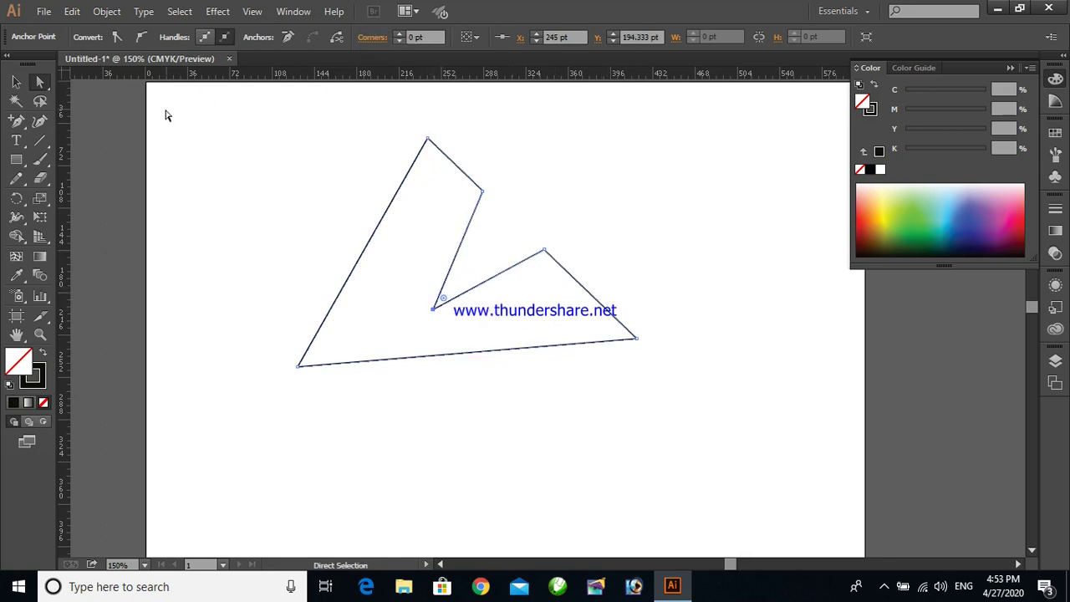
pyautogui.moveTo(16, 121); pyautogui.dragTo(80, 141)
pyautogui.click(39, 82)
pyautogui.click(18, 82)
pyautogui.click(215, 182)
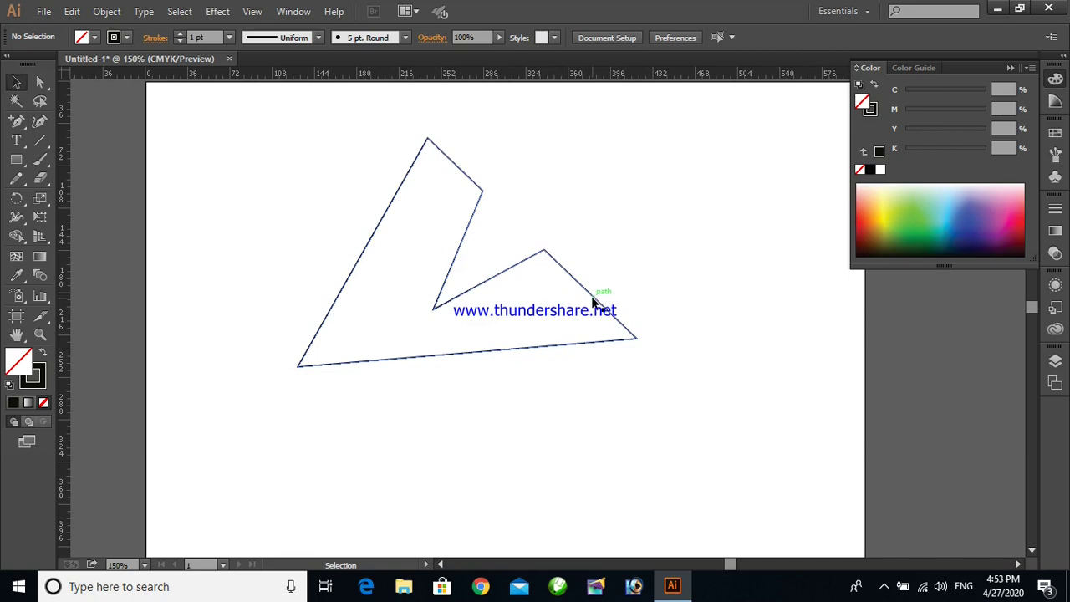
# Add an anchor on the lower-right slanted edge and pull it down-left into a second notch
pyautogui.moveTo(17, 121); pyautogui.dragTo(76, 136)
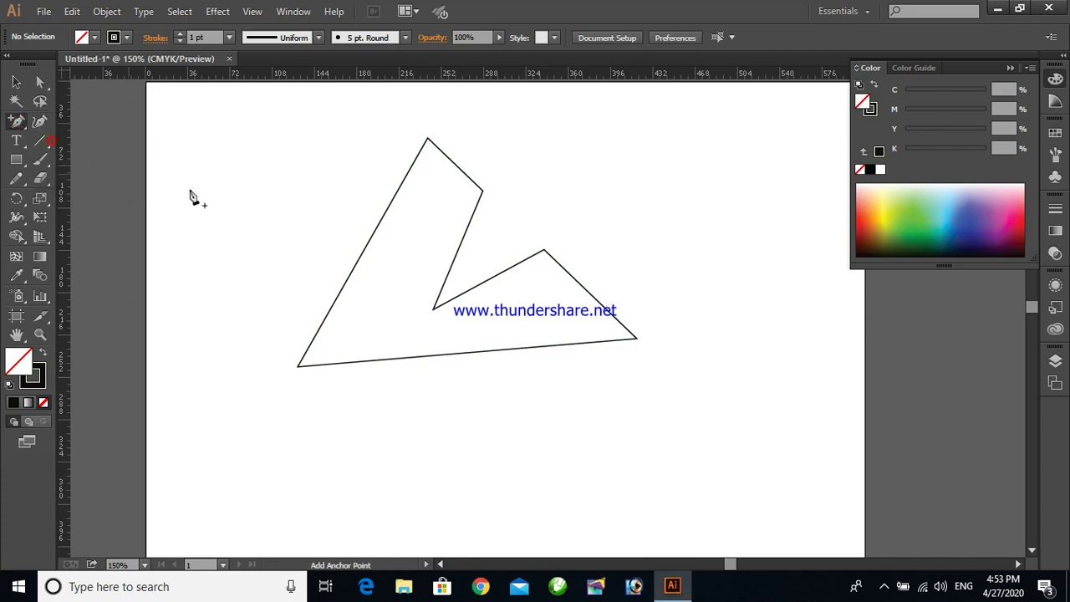
pyautogui.click(592, 296)
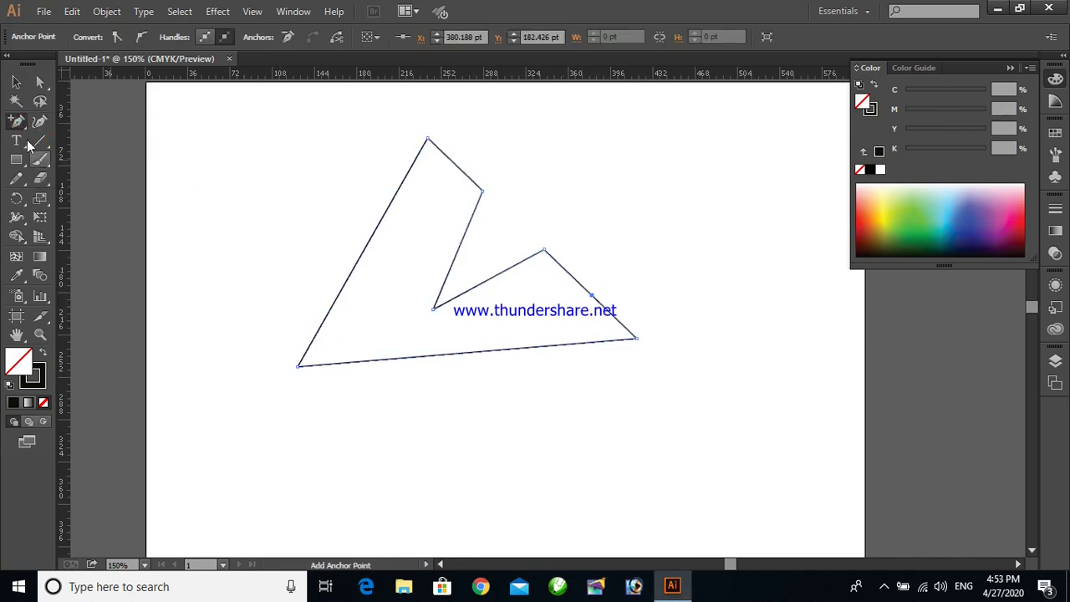
pyautogui.moveTo(21, 123); pyautogui.dragTo(21, 123)
pyautogui.click(39, 81)
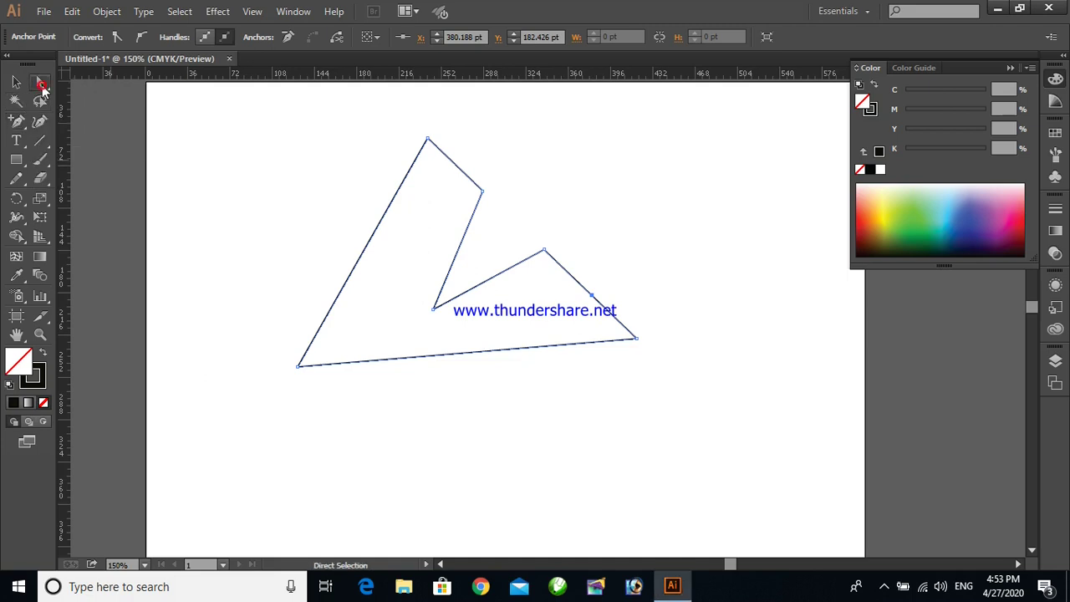
pyautogui.moveTo(592, 296); pyautogui.dragTo(538, 326)
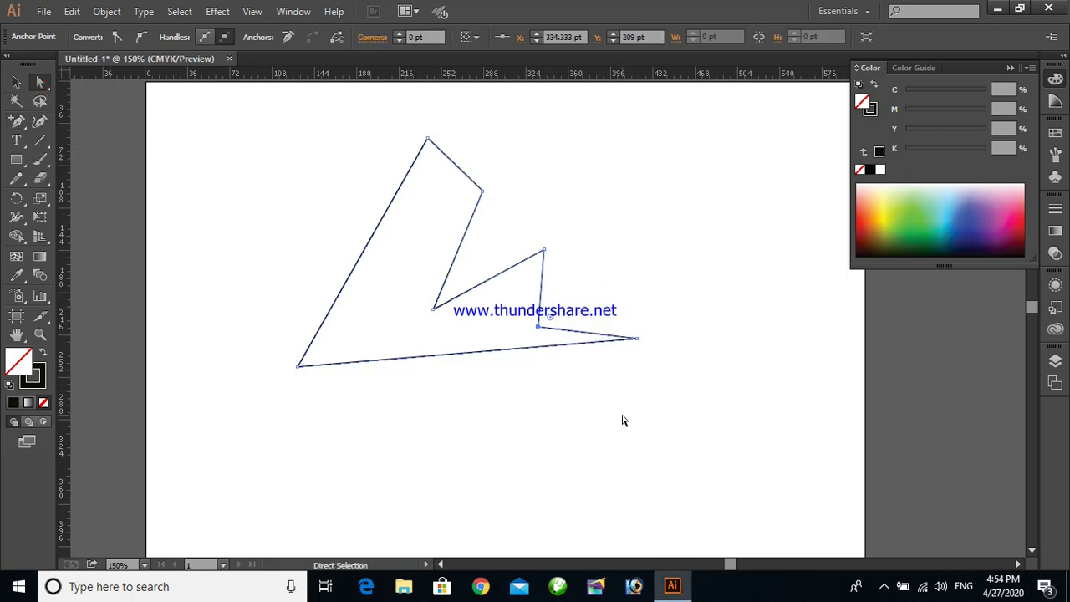
pyautogui.moveTo(18, 122); pyautogui.dragTo(72, 160)
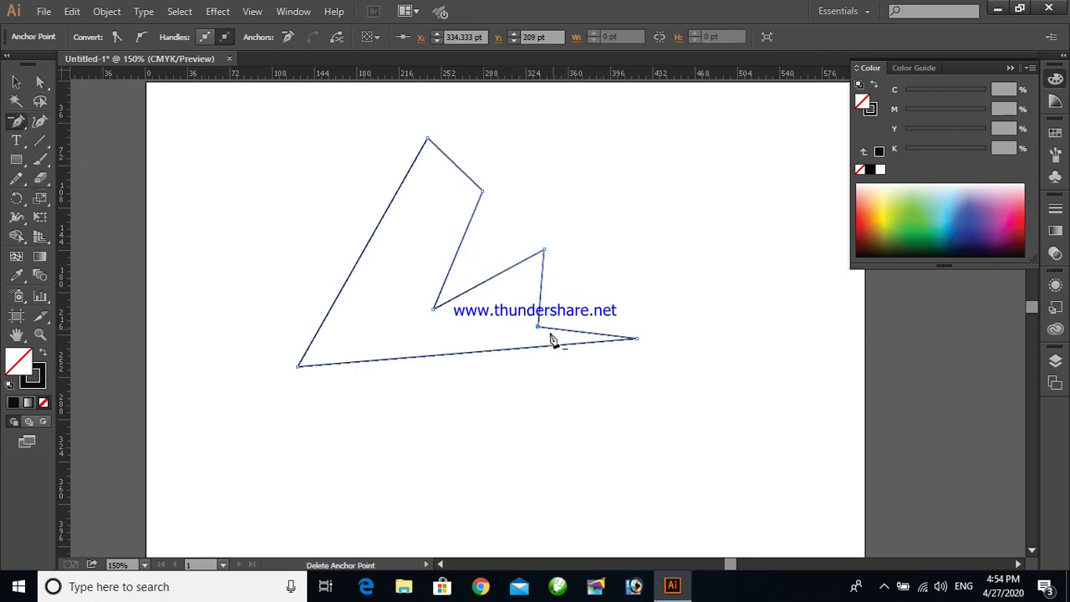
# Remove the two notch anchors and two leftover edge anchors with the Delete Anchor Point tool
pyautogui.click(539, 327)
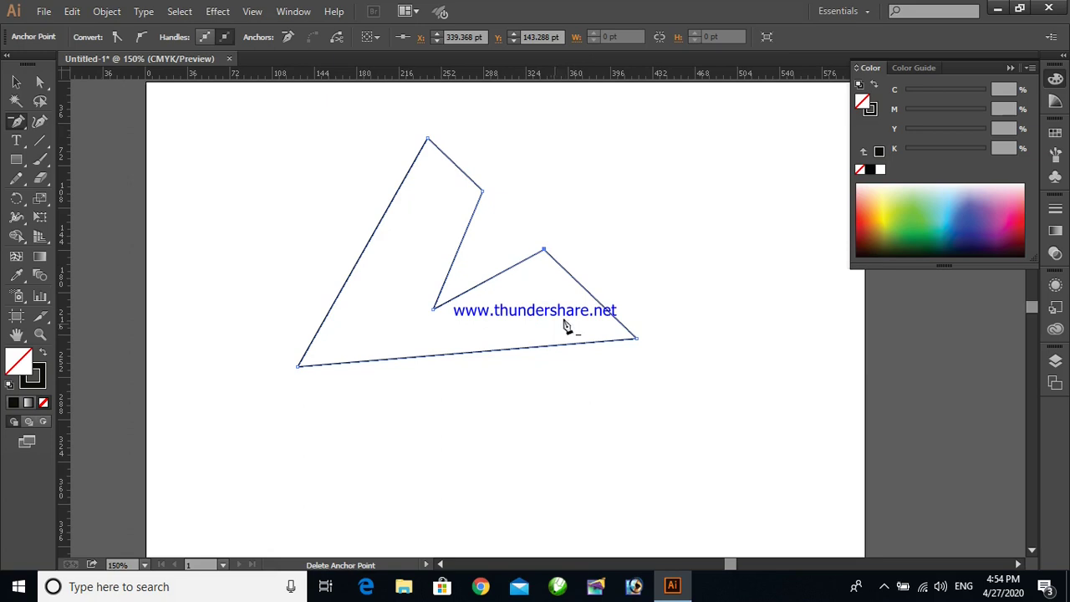
pyautogui.click(433, 310)
pyautogui.click(544, 251)
pyautogui.click(484, 191)
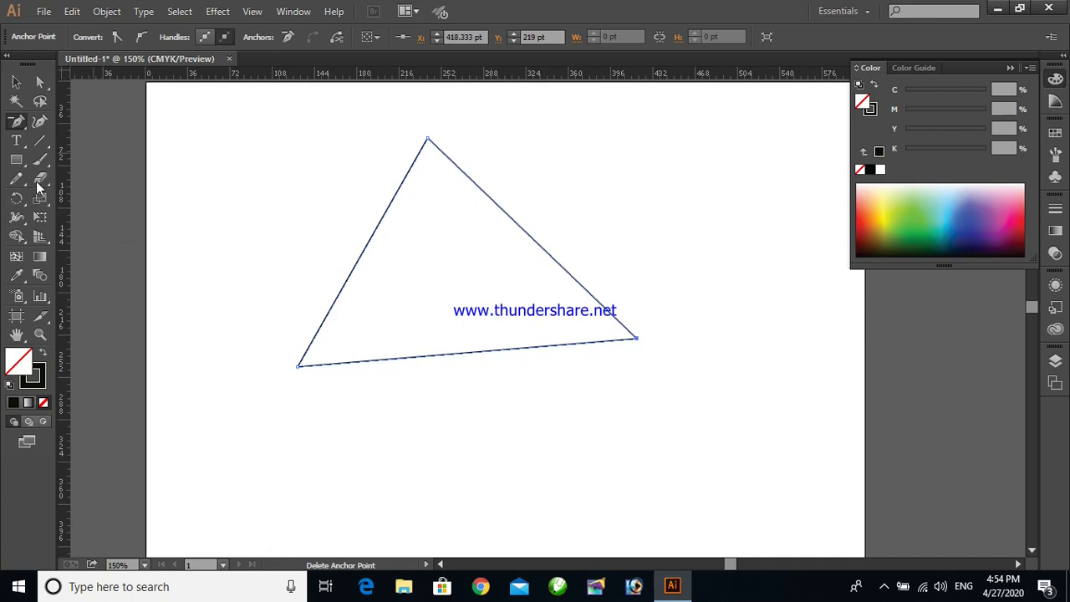
pyautogui.click(24, 125)
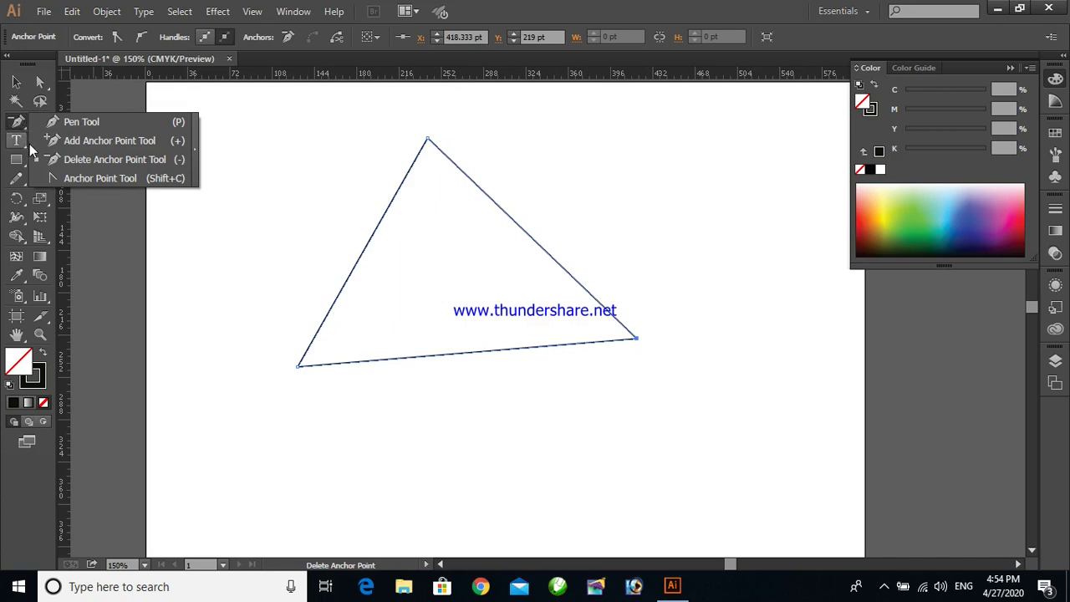
# Convert the triangle's top and bottom-right corners into curves with the Anchor Point tool
pyautogui.click(59, 178)
pyautogui.moveTo(428, 140); pyautogui.dragTo(352, 165)
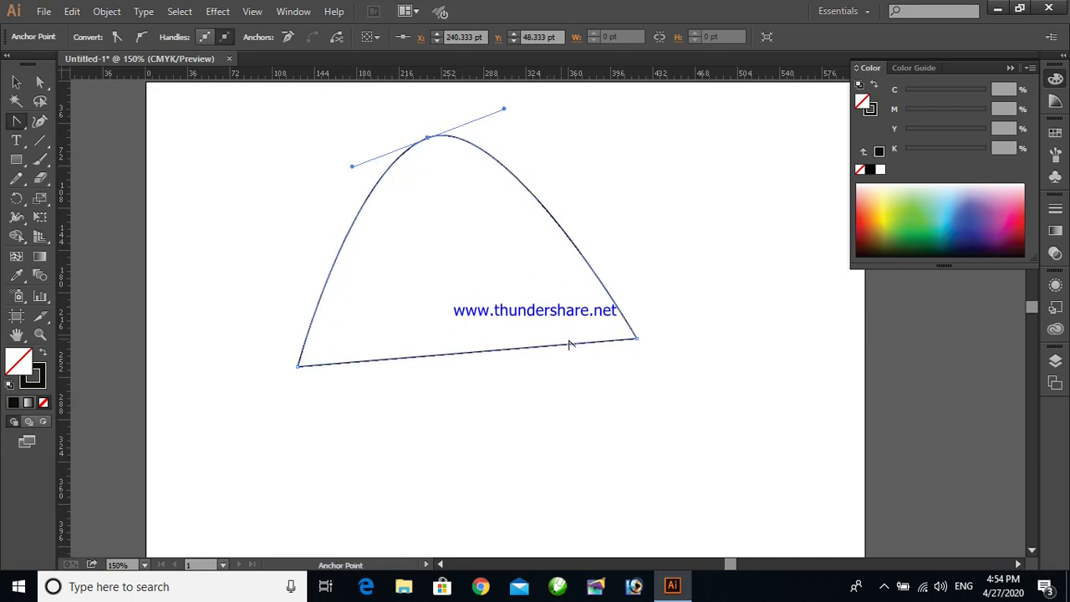
pyautogui.click(636, 342)
pyautogui.moveTo(636, 342); pyautogui.dragTo(589, 371)
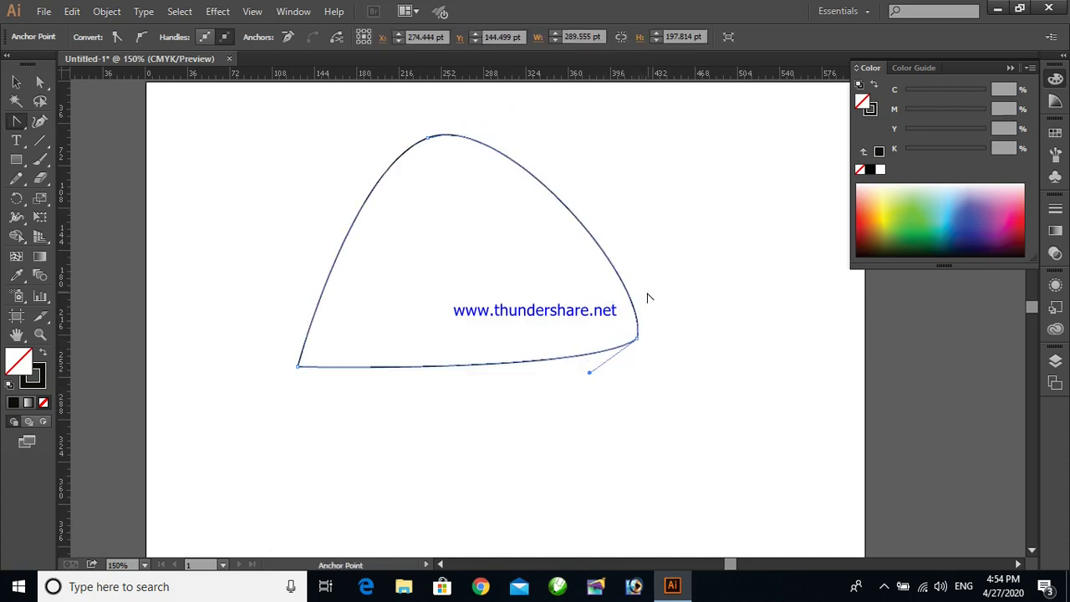
# Undo both curved corners with Ctrl+Z twice, restoring the sharp triangle
pyautogui.hotkey('ctrl', 'z')
pyautogui.hotkey('ctrl', 'z')
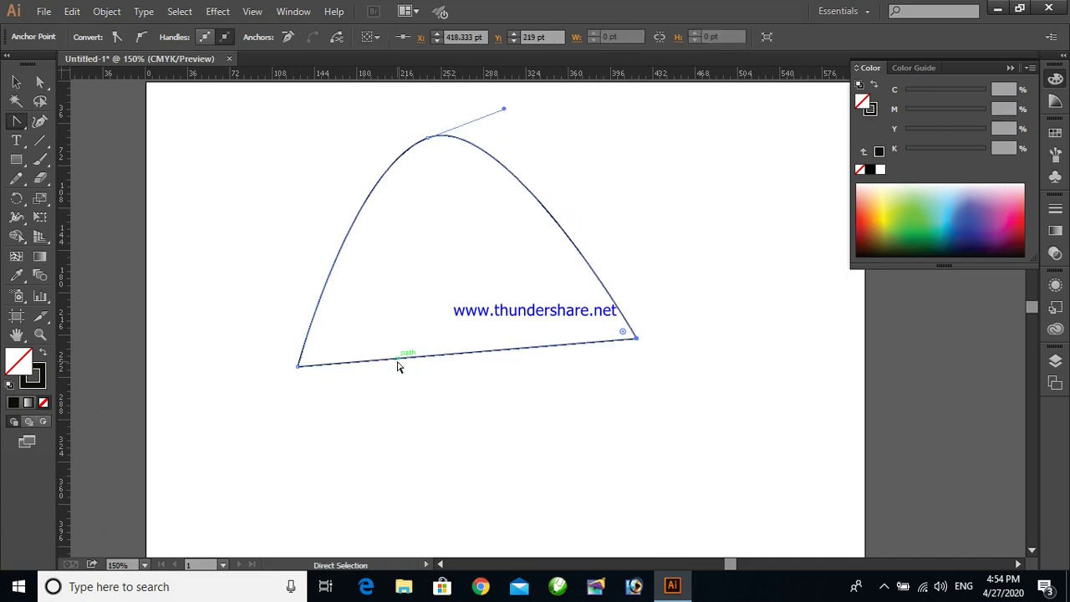
pyautogui.hotkey('ctrl', 'z')
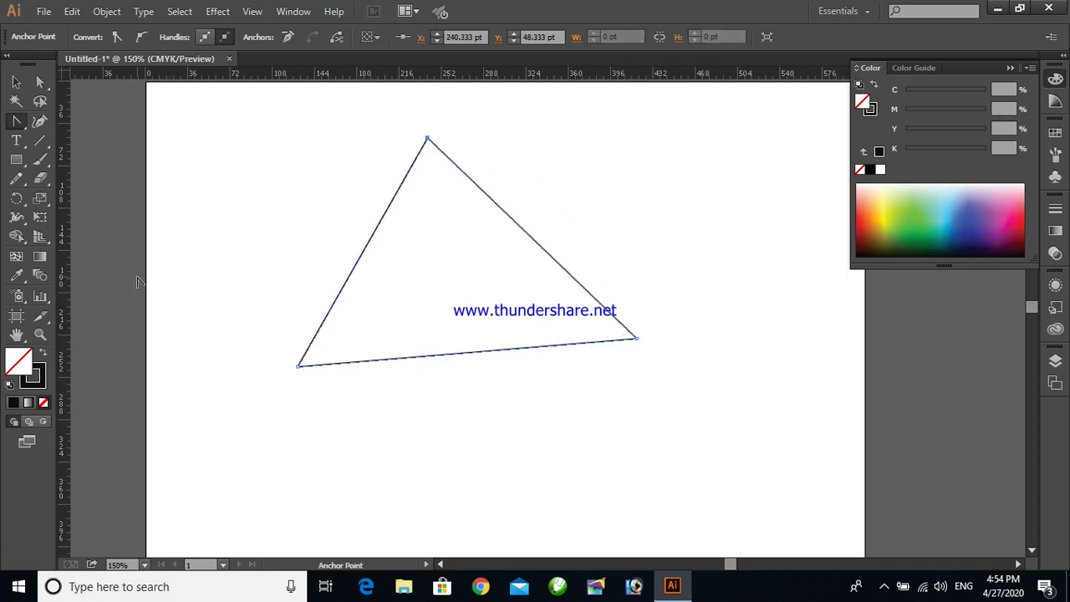
pyautogui.click(19, 128)
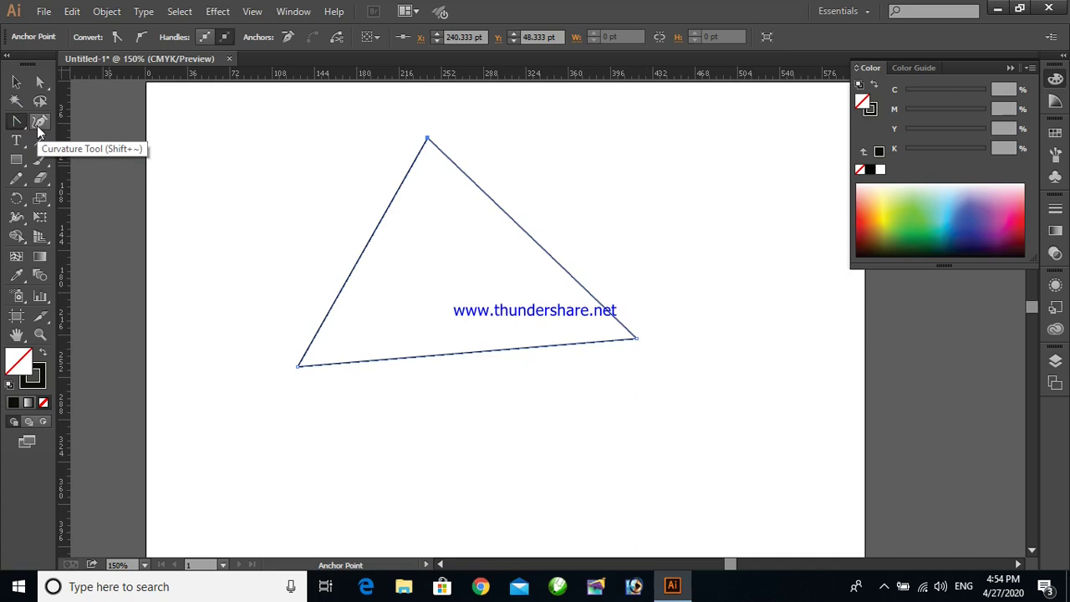
pyautogui.click(39, 123)
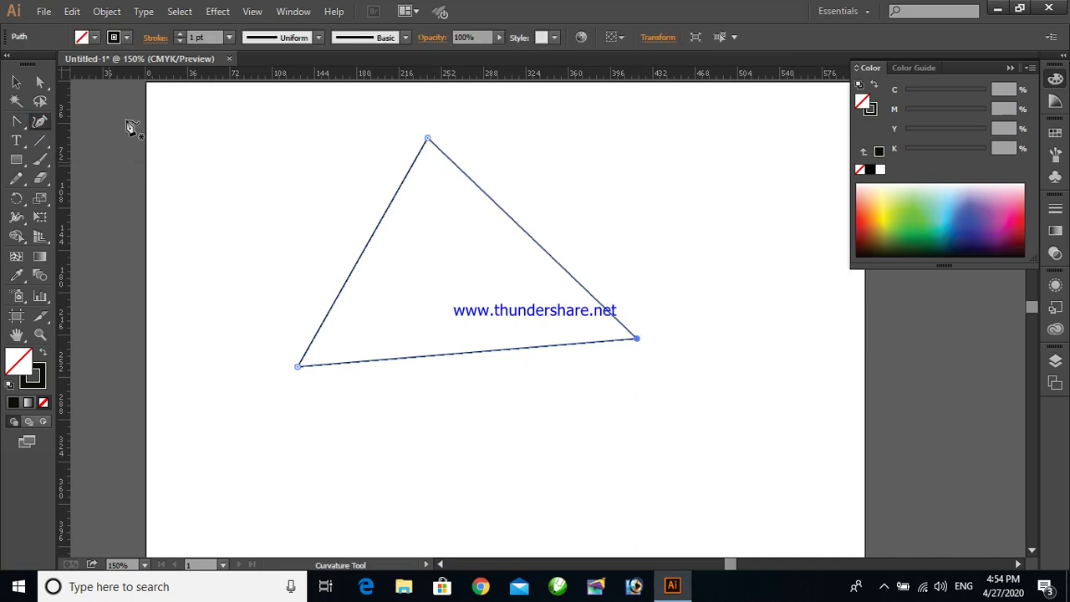
# Draw an eight-point curling spiral across the triangle with the Curvature Tool
pyautogui.click(617, 182)
pyautogui.click(463, 272)
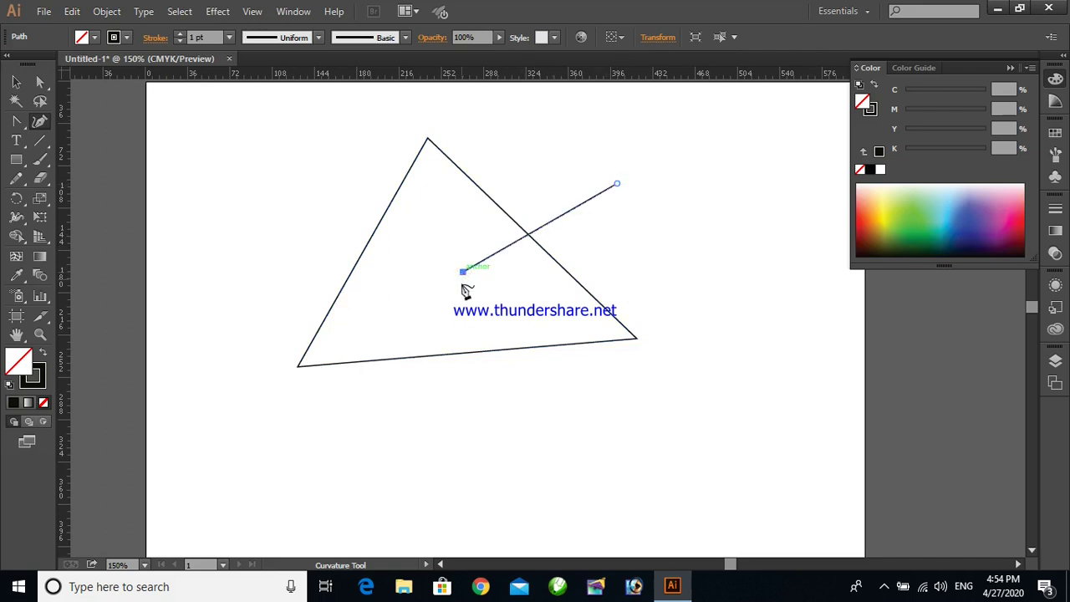
pyautogui.click(510, 409)
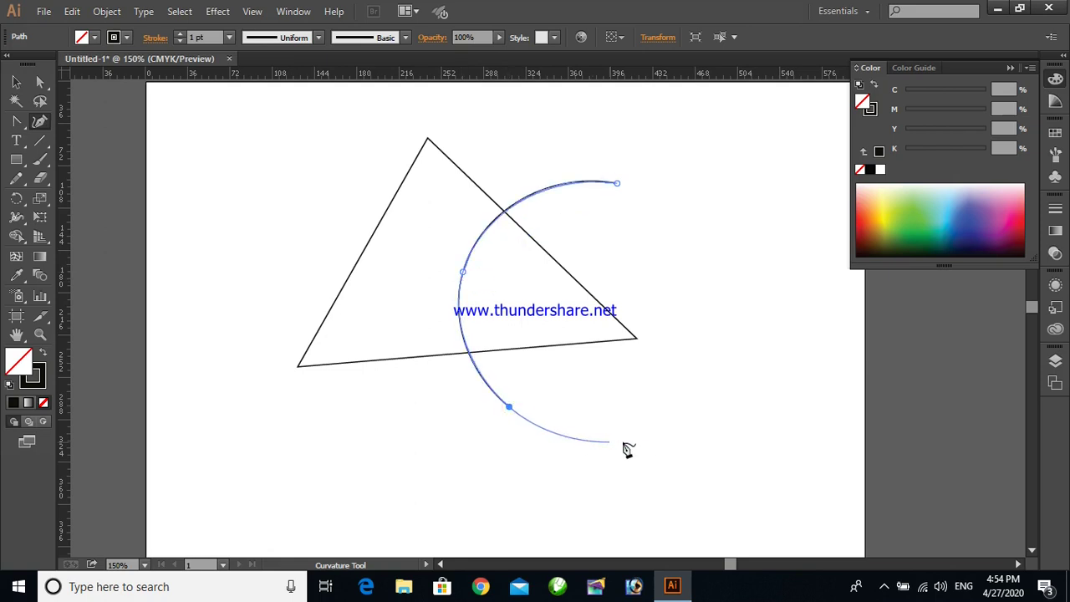
pyautogui.click(705, 378)
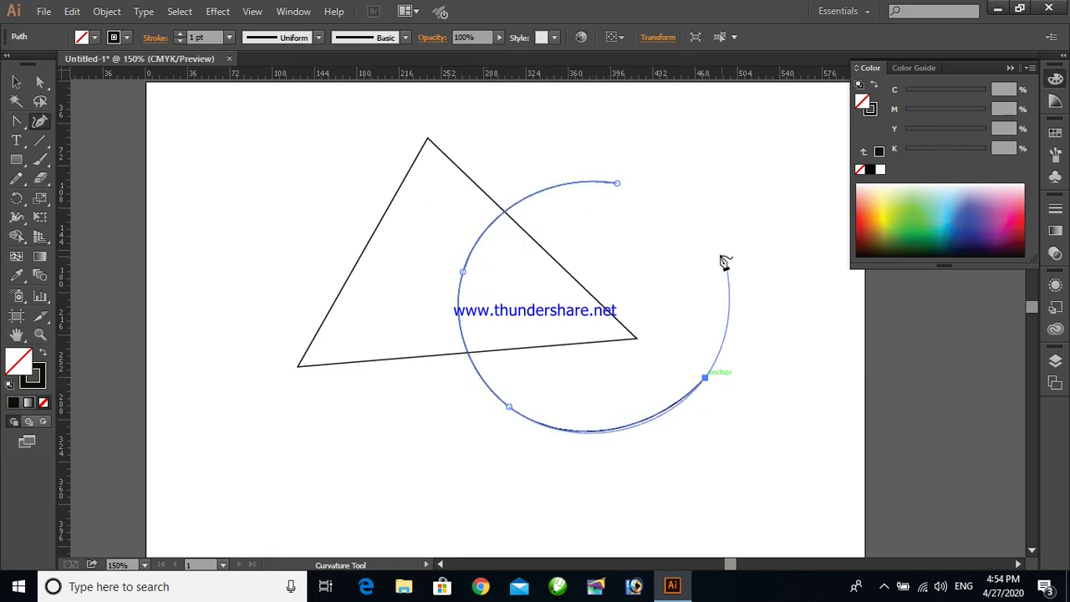
pyautogui.click(711, 244)
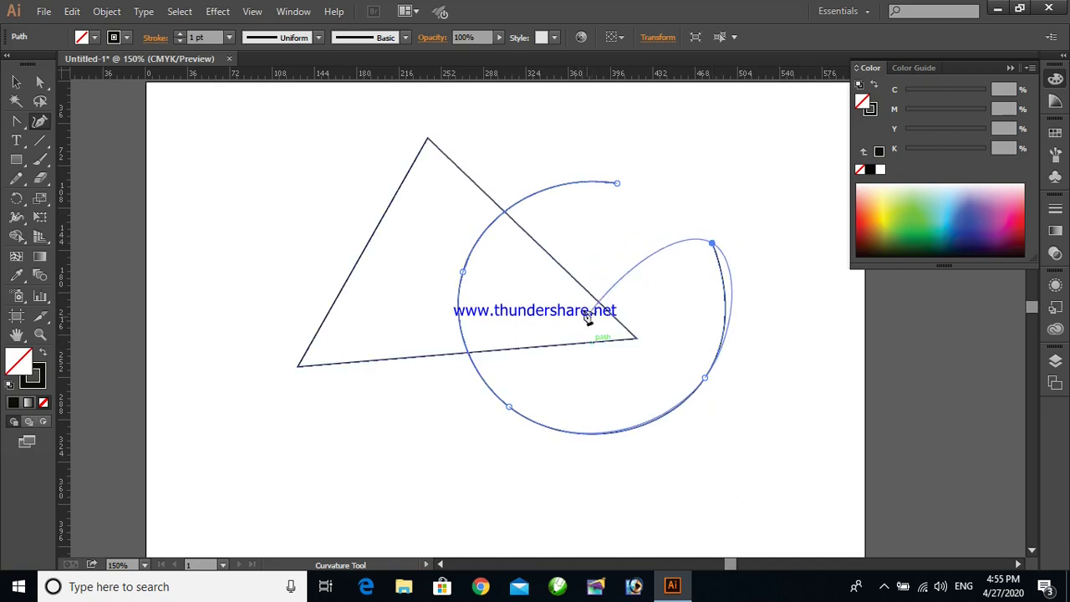
pyautogui.click(687, 364)
pyautogui.click(694, 273)
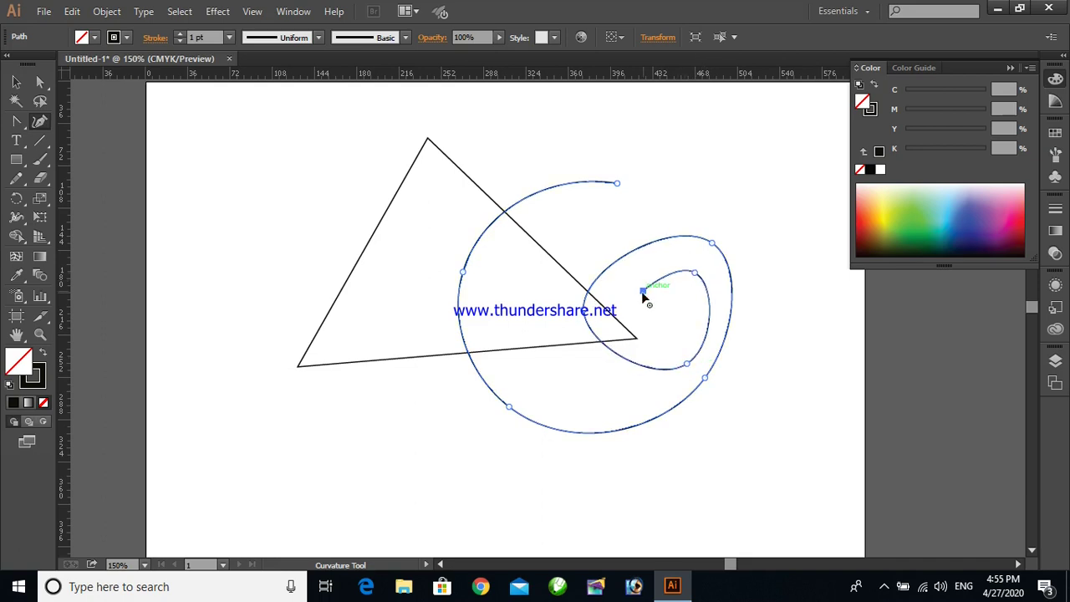
pyautogui.click(642, 291)
# Select everything on the artboard with Ctrl+A and delete the triangle and spiral
pyautogui.click(15, 83)
pyautogui.click(780, 381)
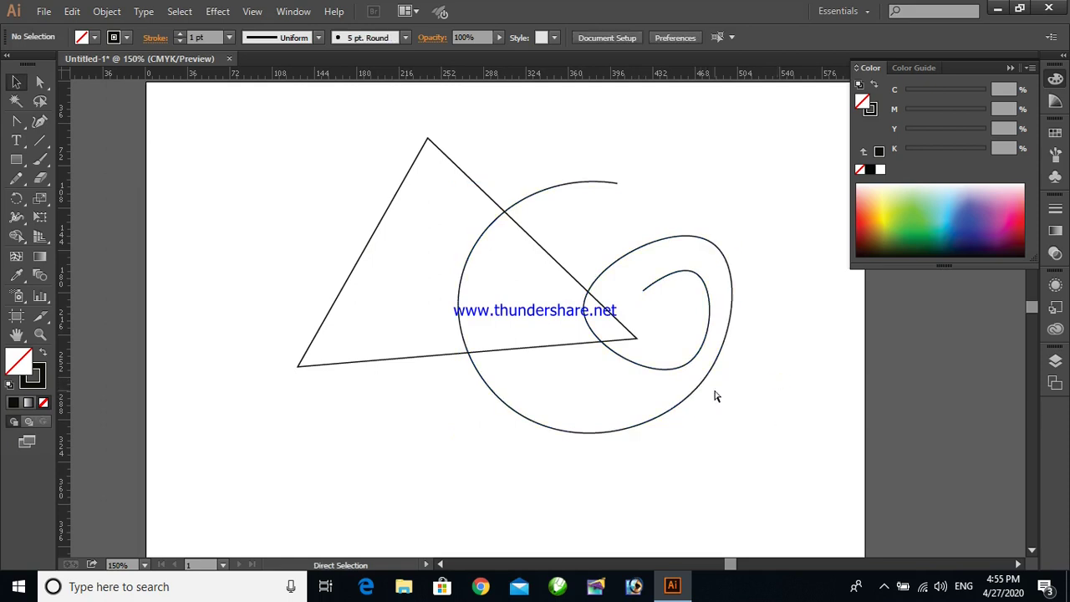
pyautogui.hotkey('ctrl', 'a')
pyautogui.press('Delete')
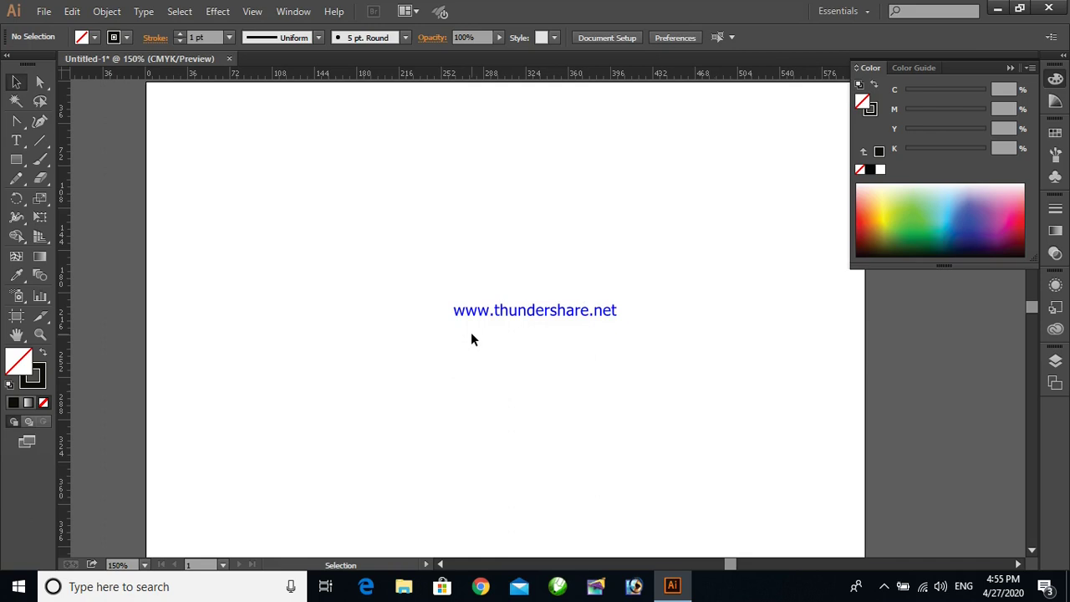
# Draw two separate straight Pen lines forming an inverted V with a small gap at the top
pyautogui.moveTo(20, 127); pyautogui.dragTo(52, 121)
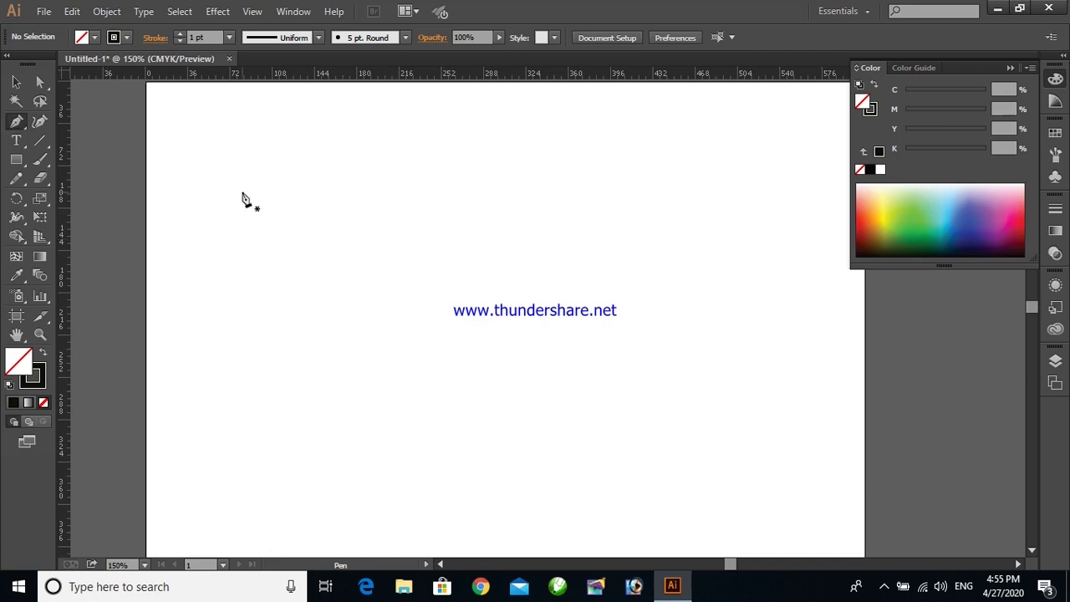
pyautogui.click(390, 190)
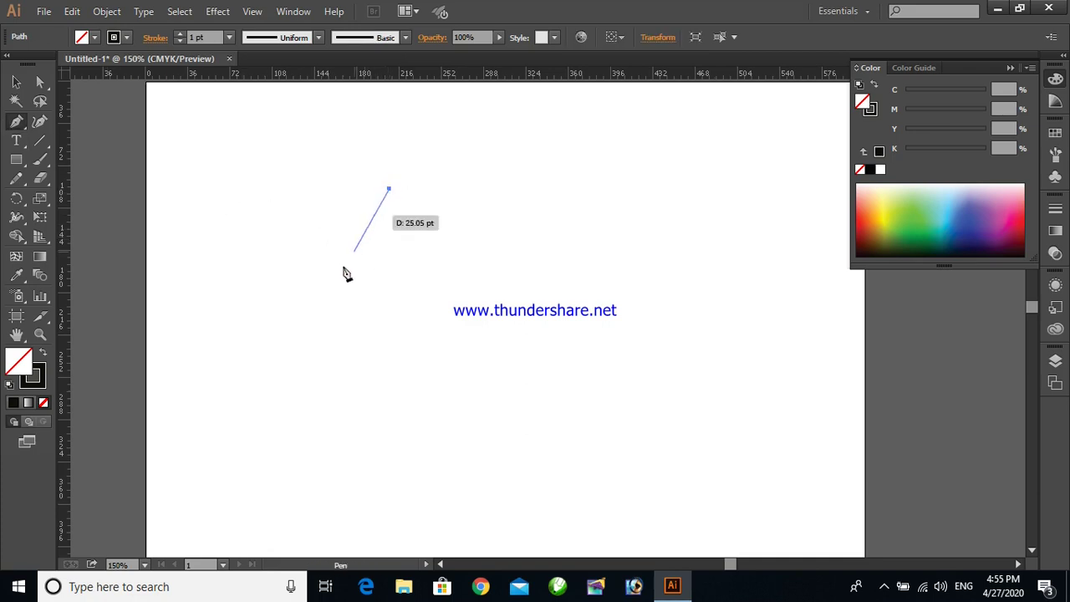
pyautogui.click(285, 366)
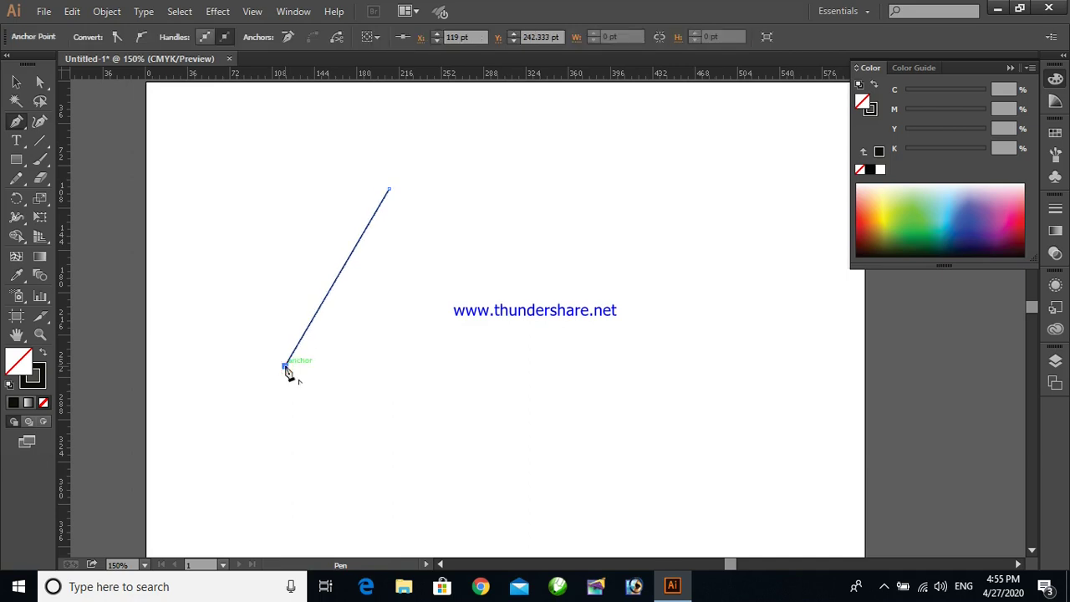
pyautogui.click(16, 81)
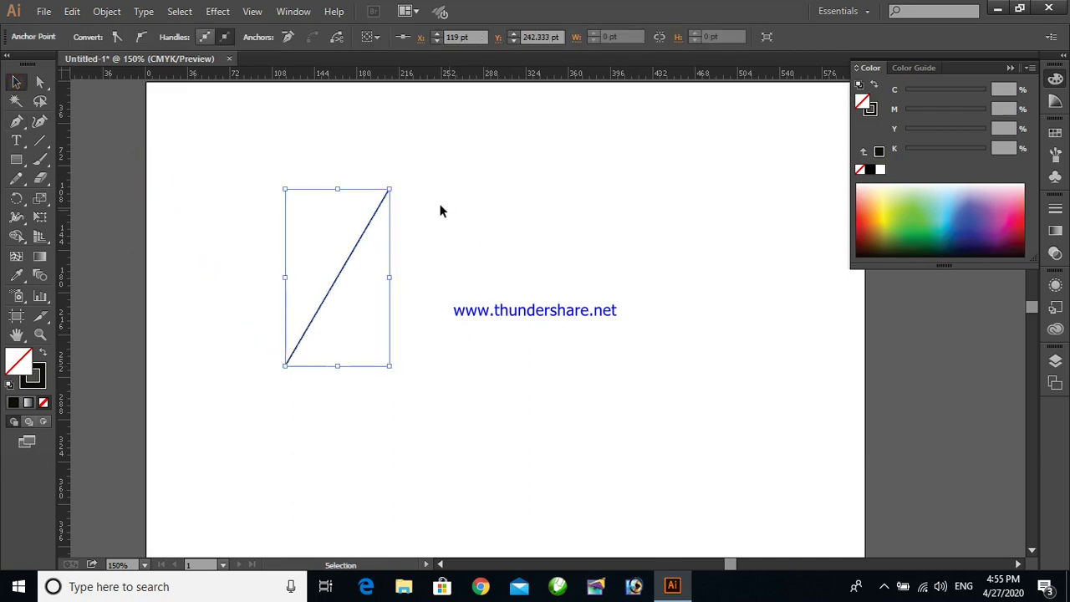
pyautogui.click(16, 121)
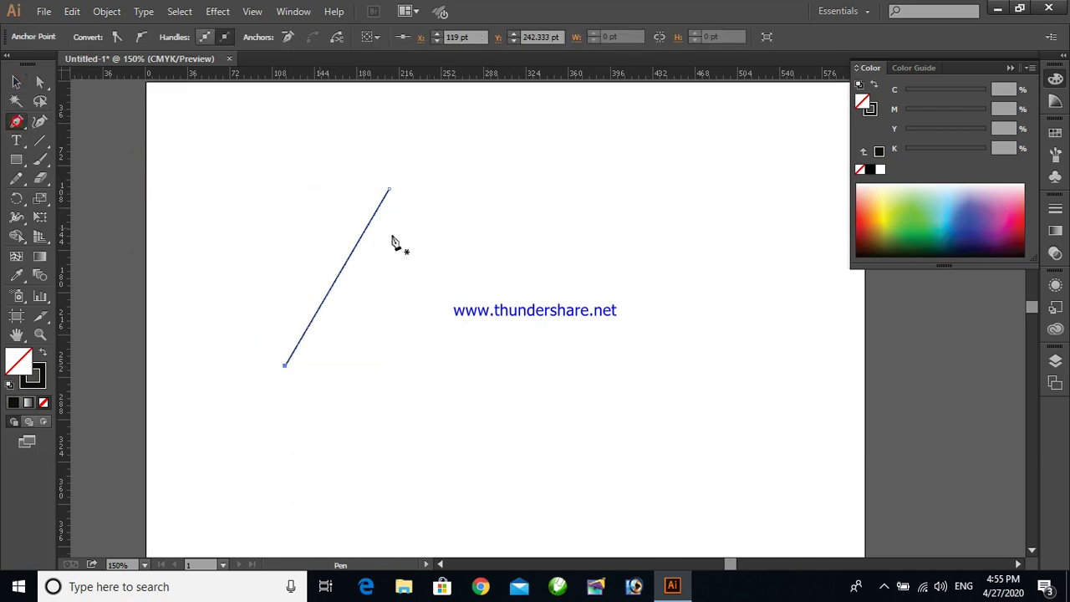
pyautogui.click(403, 190)
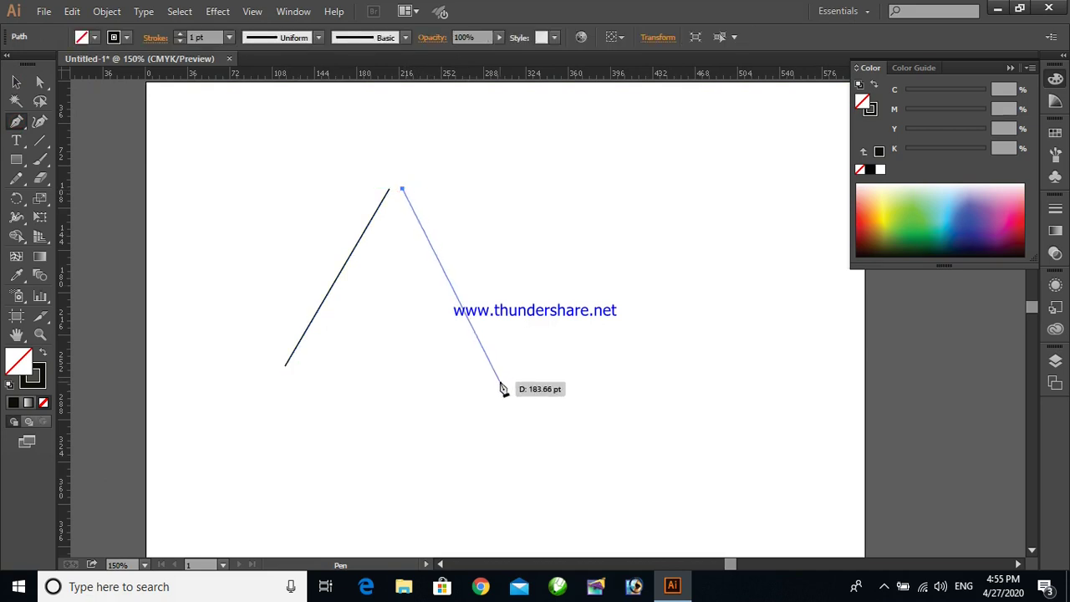
pyautogui.click(500, 383)
pyautogui.click(16, 81)
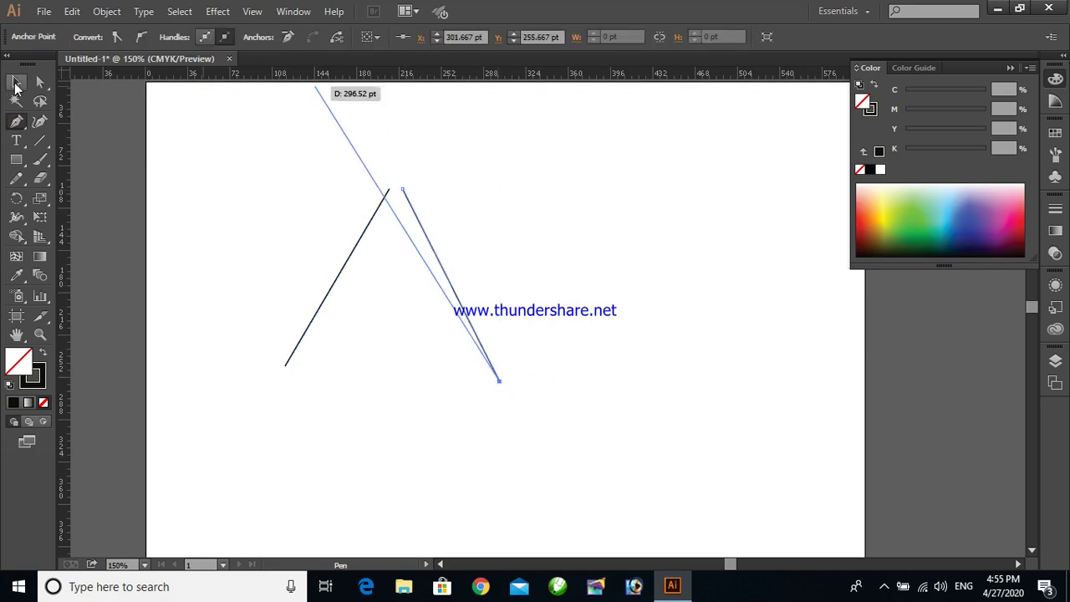
# Marquee-select both lines' top endpoints with the Direct Selection tool
pyautogui.click(39, 81)
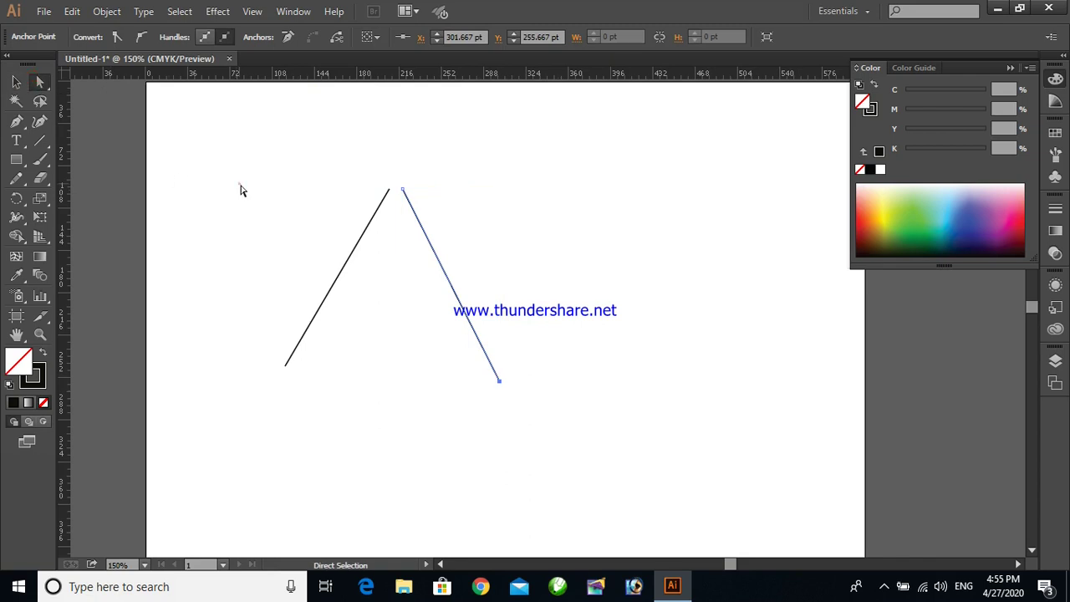
pyautogui.click(239, 187)
pyautogui.click(383, 204)
pyautogui.click(406, 206)
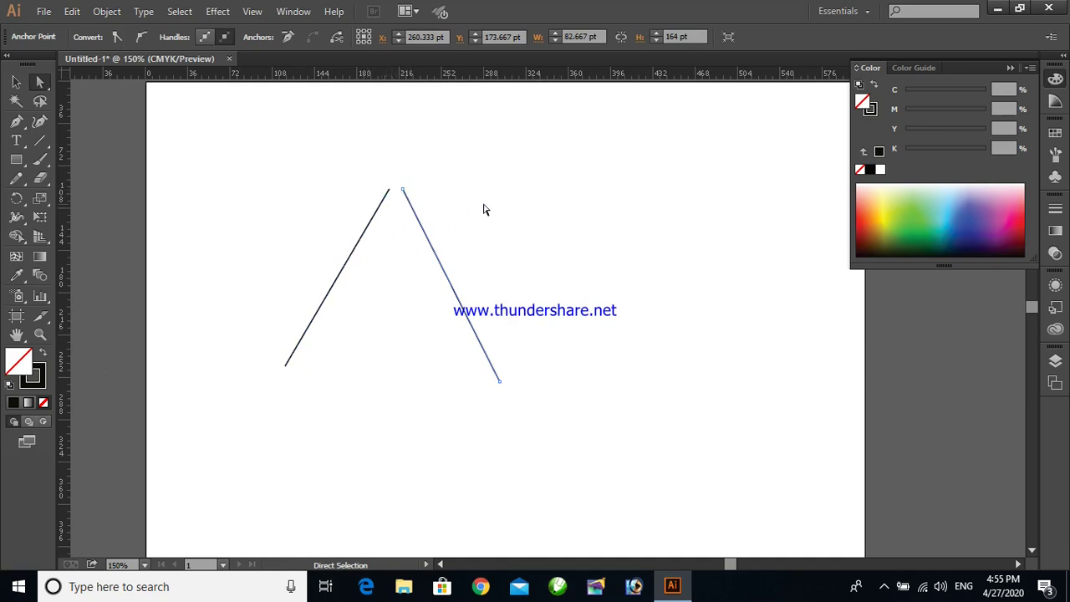
pyautogui.click(449, 207)
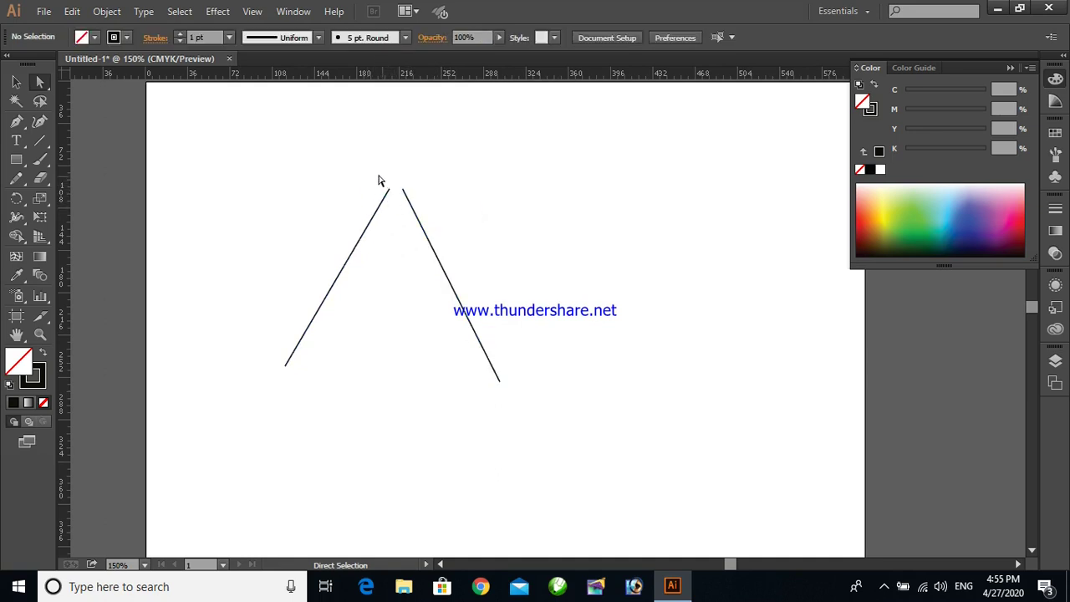
pyautogui.moveTo(373, 173); pyautogui.dragTo(442, 210)
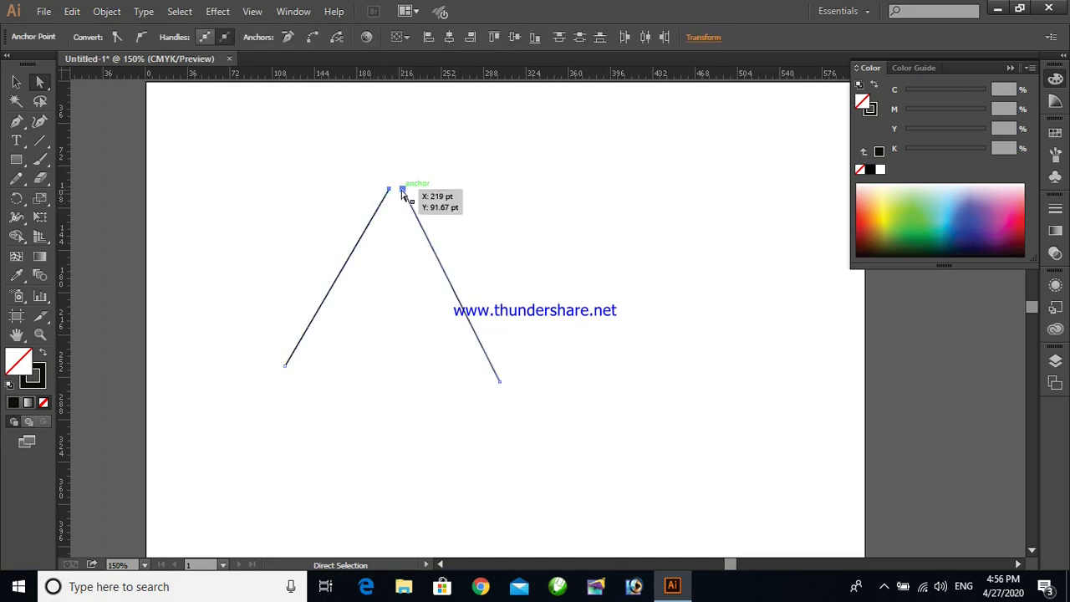
# Average the two top endpoints on both axes and join them into a single apex
pyautogui.rightClick(402, 192)
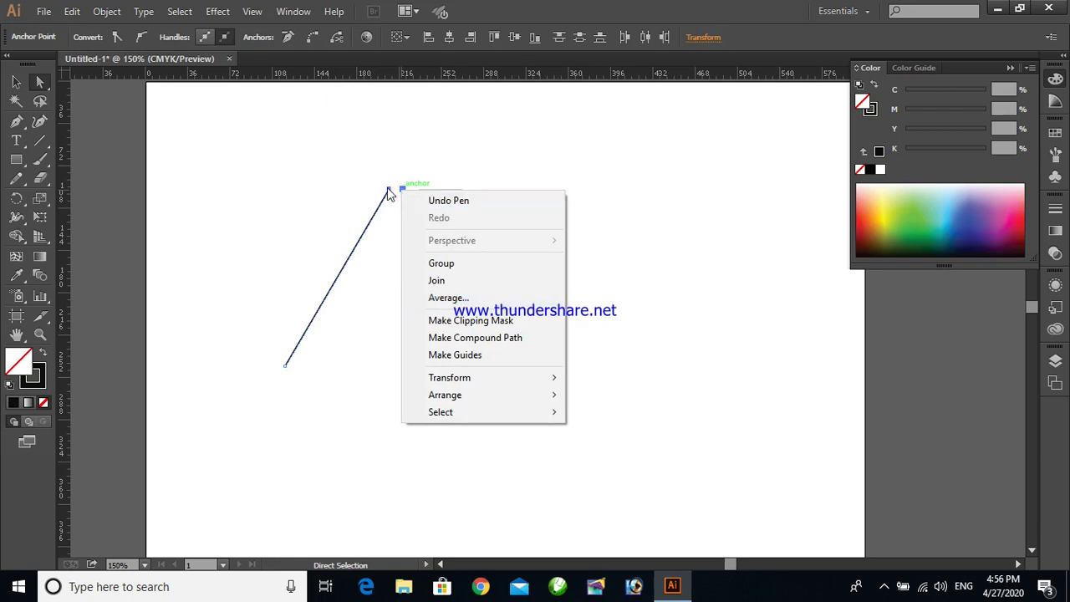
pyautogui.click(440, 298)
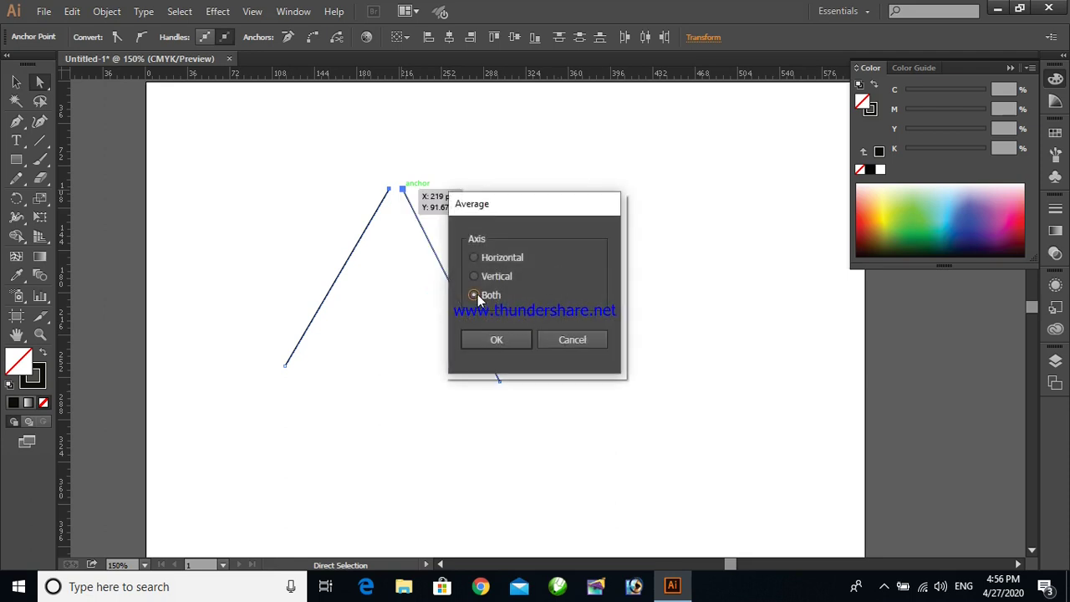
pyautogui.click(486, 338)
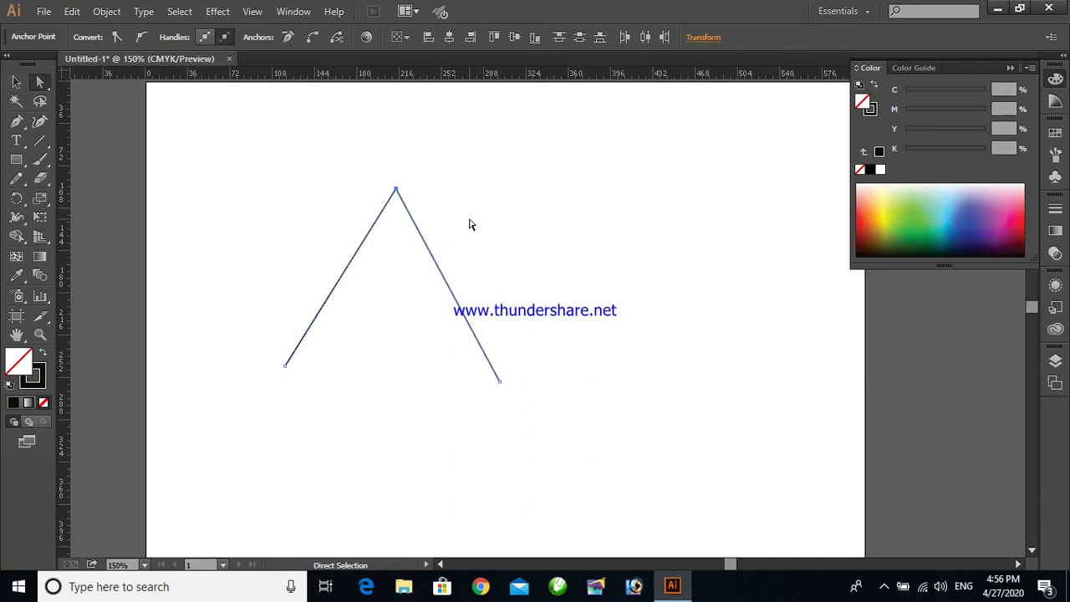
pyautogui.rightClick(396, 193)
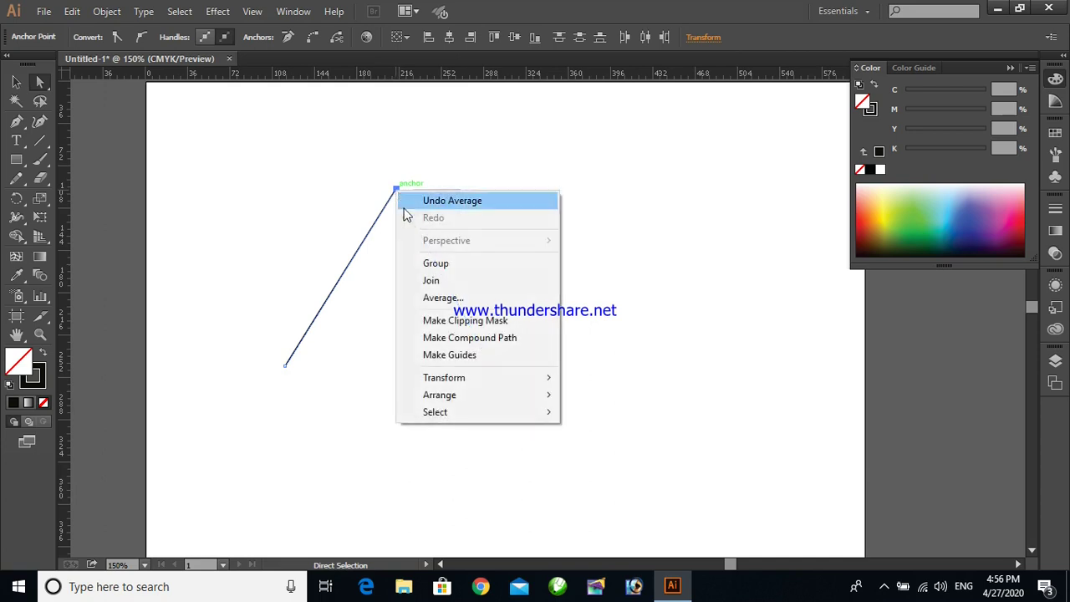
pyautogui.click(431, 283)
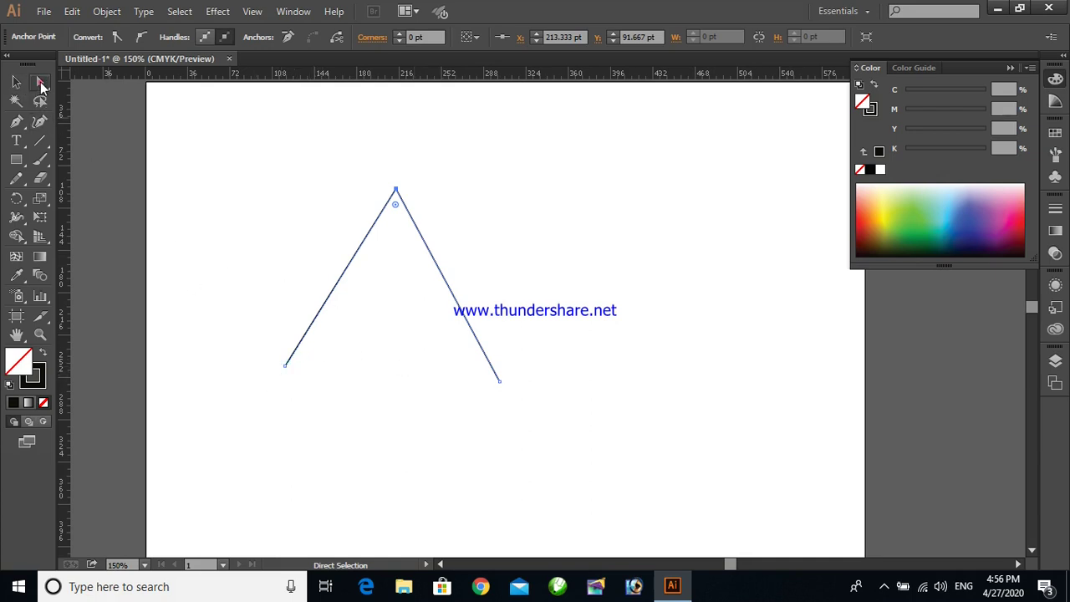
pyautogui.moveTo(268, 355); pyautogui.dragTo(515, 434)
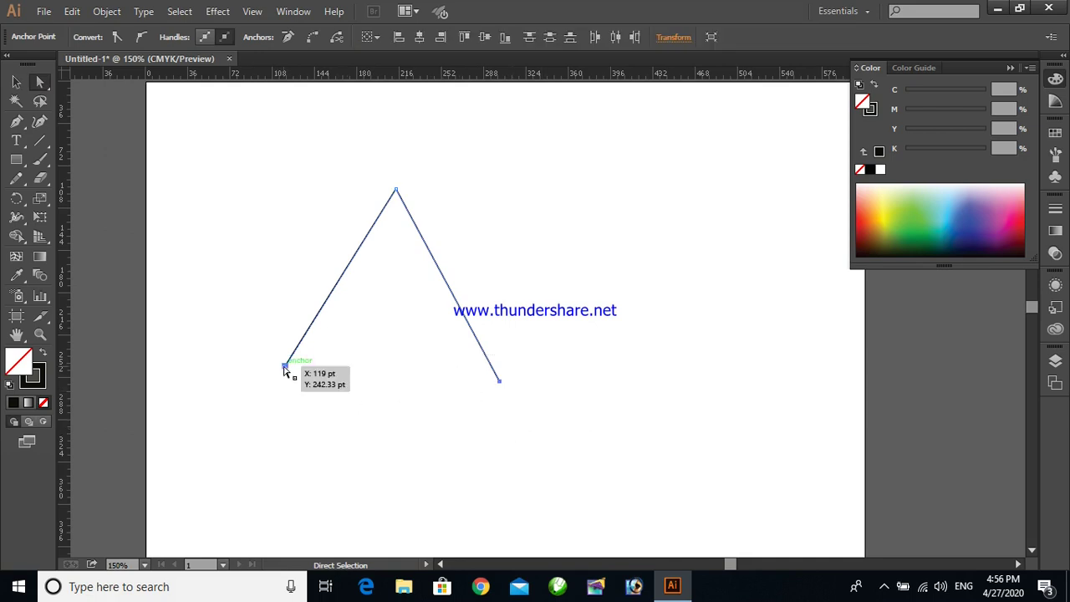
pyautogui.rightClick(284, 367)
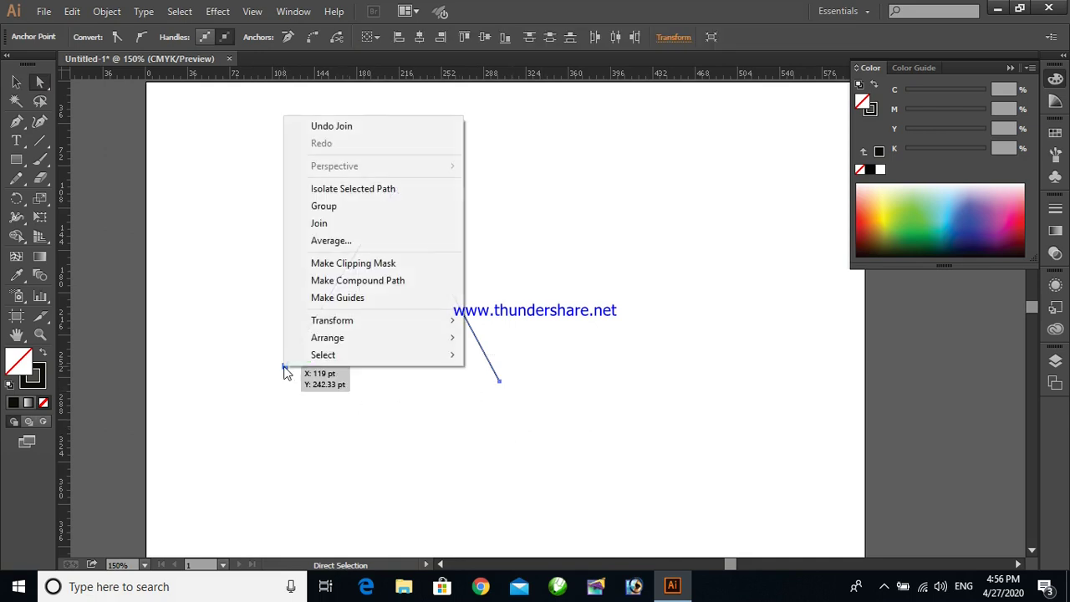
pyautogui.click(326, 224)
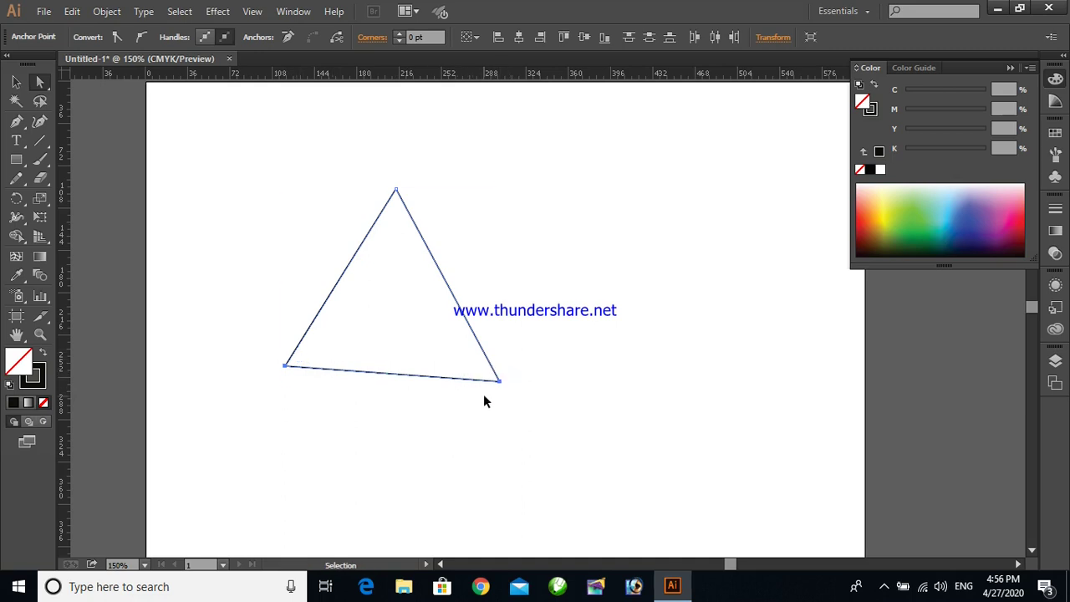
pyautogui.press('Delete')
pyautogui.moveTo(264, 355); pyautogui.dragTo(513, 419)
pyautogui.rightClick(285, 365)
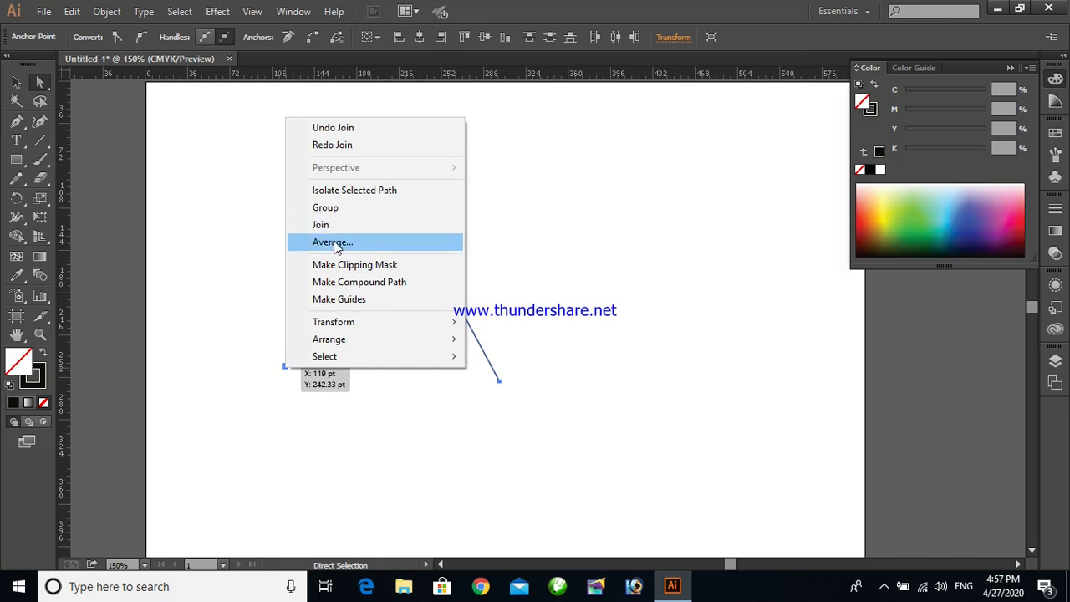
# Average the two bottom endpoints on both axes and join them into one vertical line
pyautogui.click(332, 242)
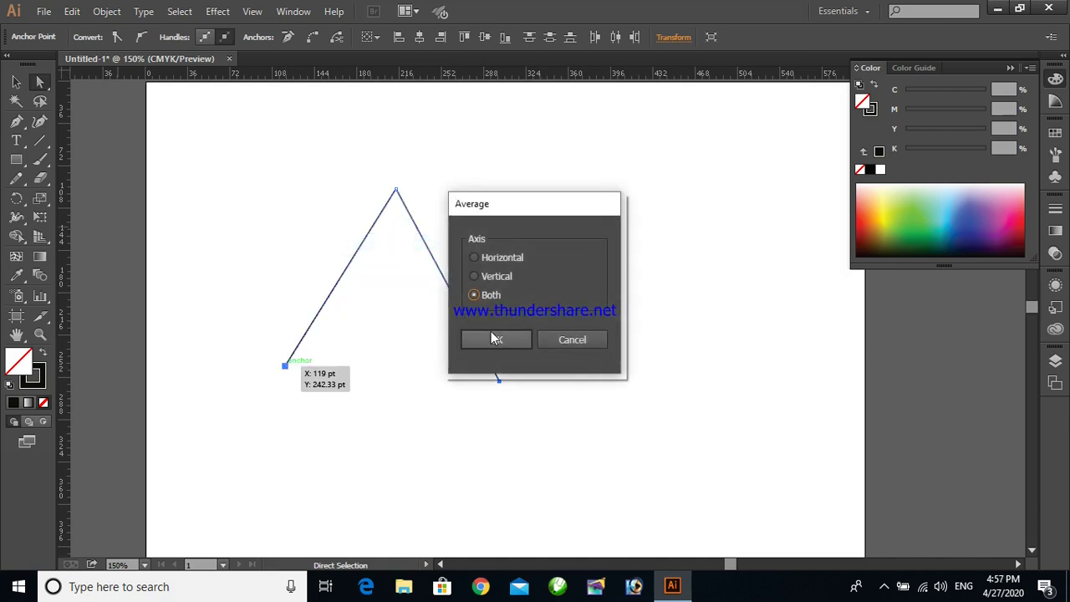
pyautogui.click(491, 336)
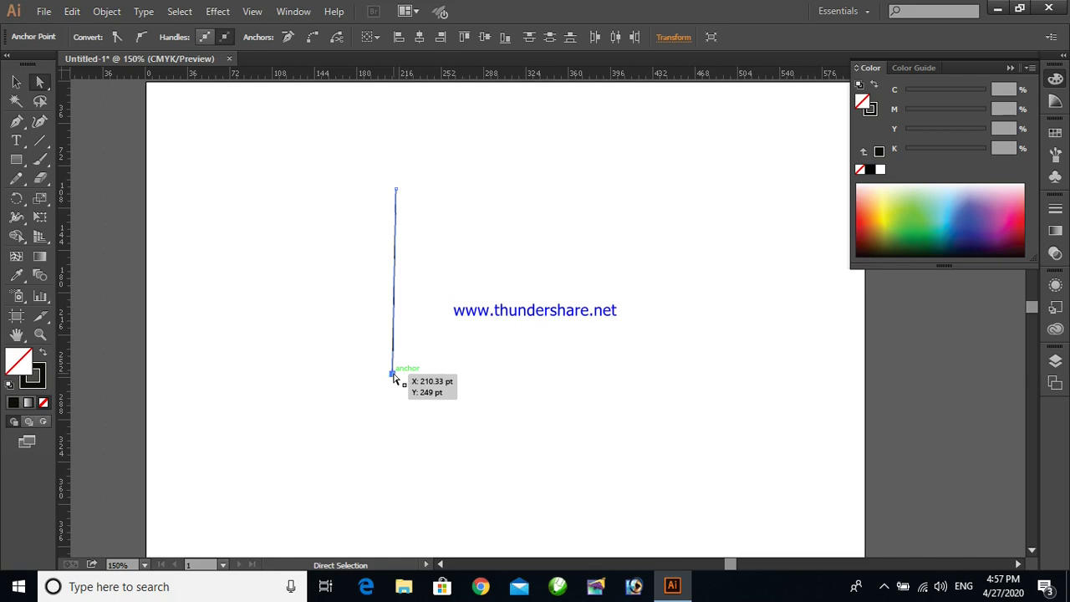
pyautogui.rightClick(393, 376)
pyautogui.click(434, 231)
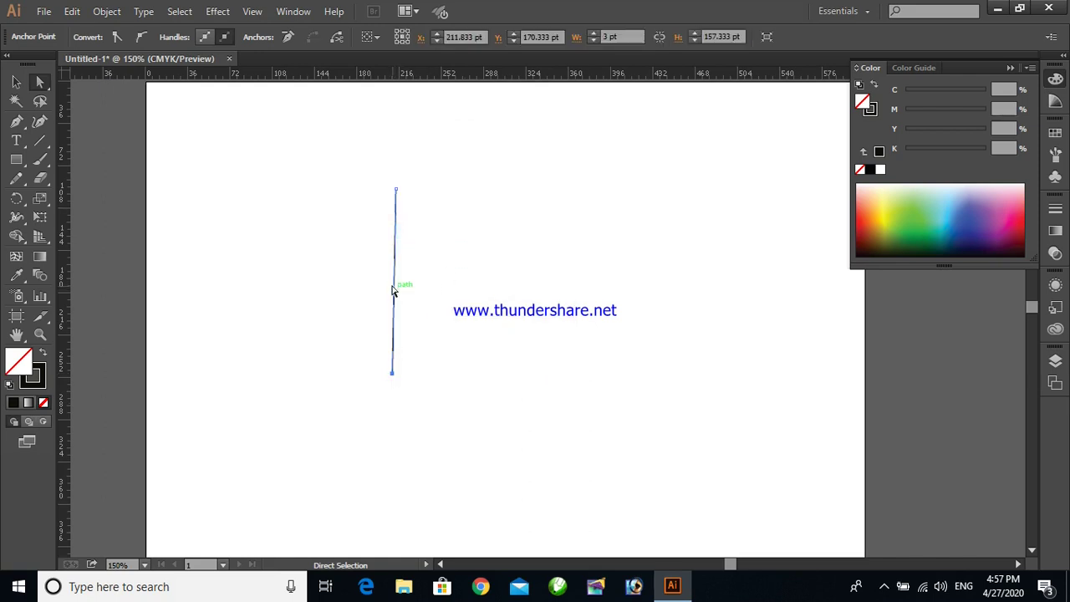
# Shift the vertical line to the right, then delete it
pyautogui.moveTo(393, 290); pyautogui.dragTo(424, 290)
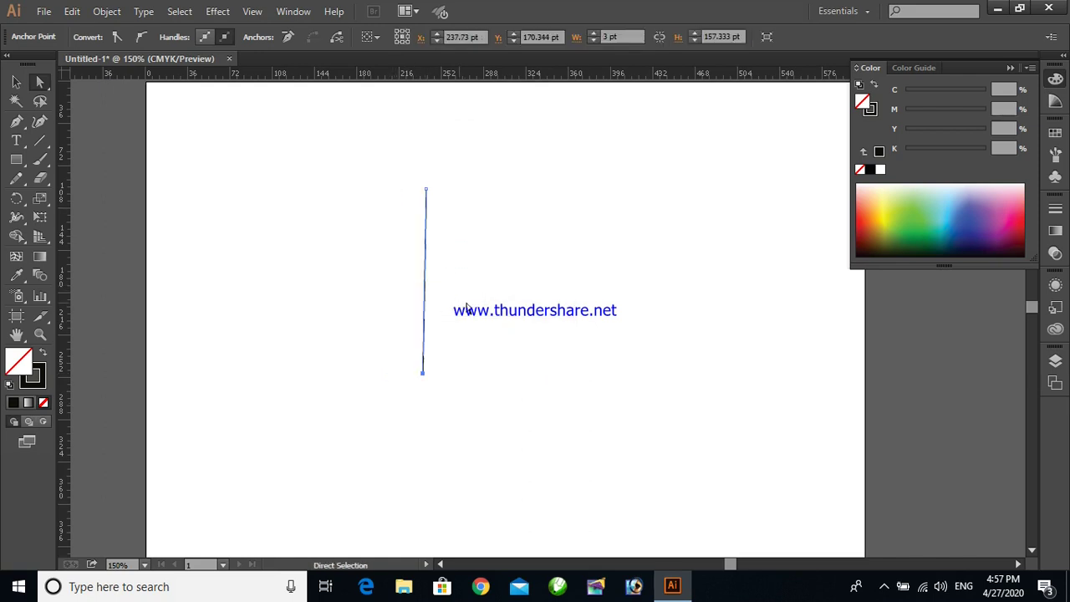
pyautogui.press('v')
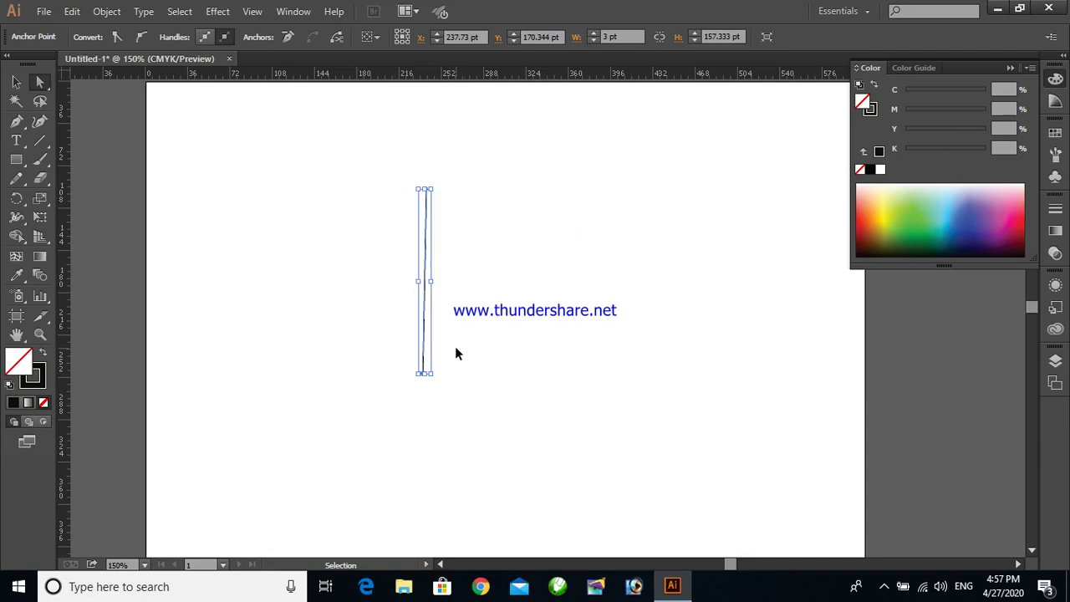
pyautogui.press('a')
pyautogui.press('Delete')
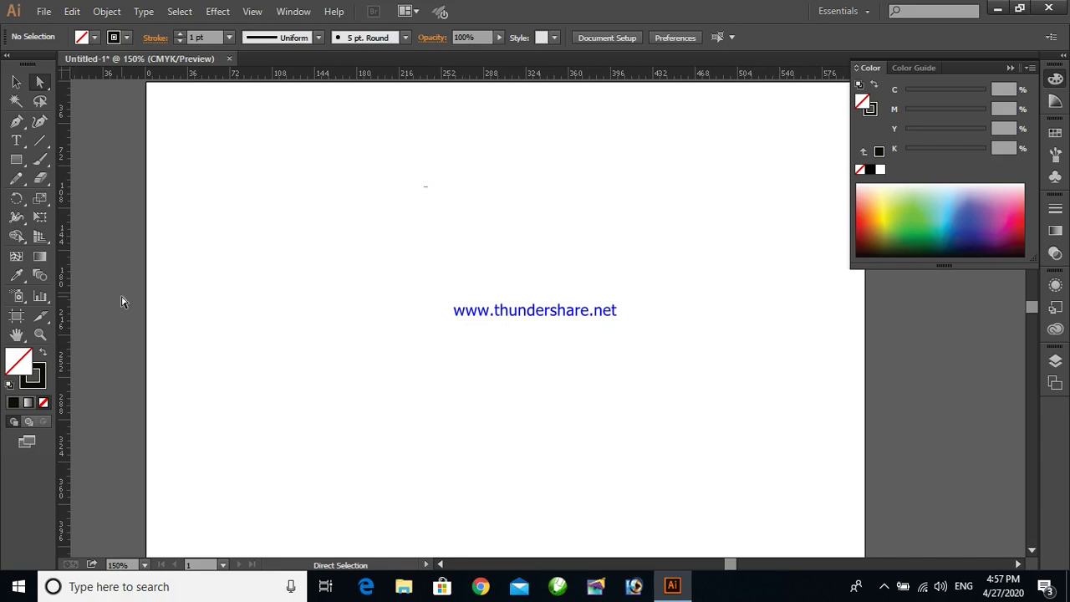
# Toggle the rulers off and on, and drag a vertical guide to about 288 pt
pyautogui.hotkey('ctrl', 'r')
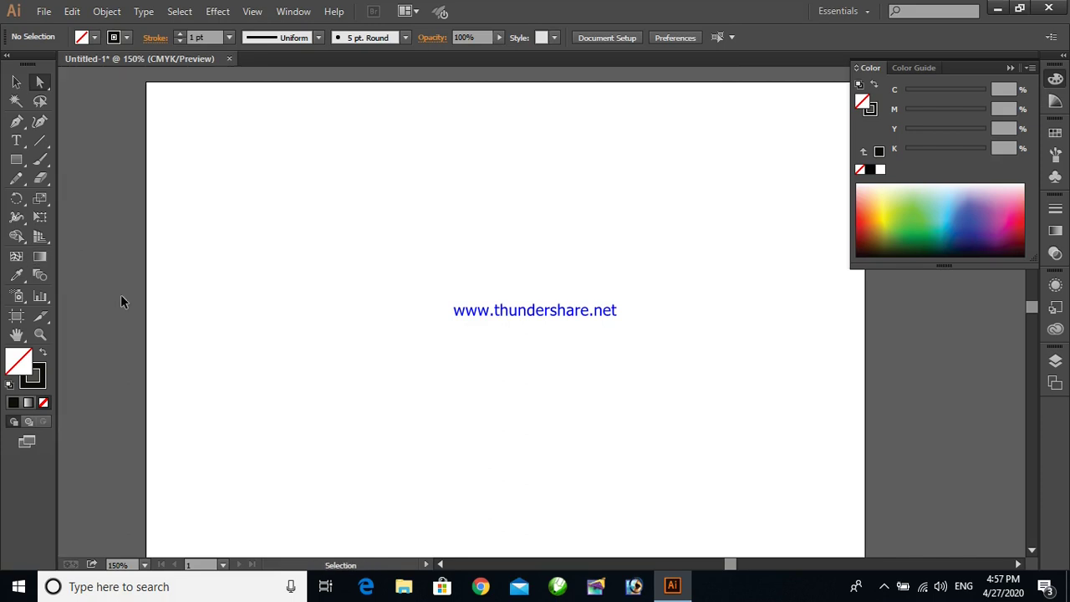
pyautogui.hotkey('ctrl', 'r')
pyautogui.moveTo(67, 279); pyautogui.dragTo(491, 342)
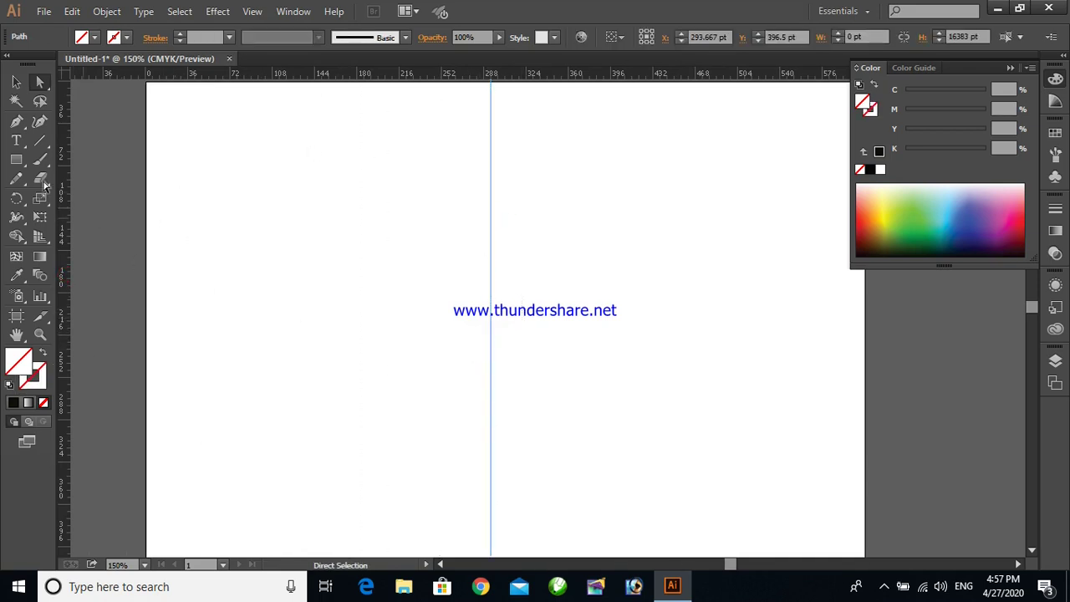
# Place a single Pen point on the vertical guide
pyautogui.click(18, 161)
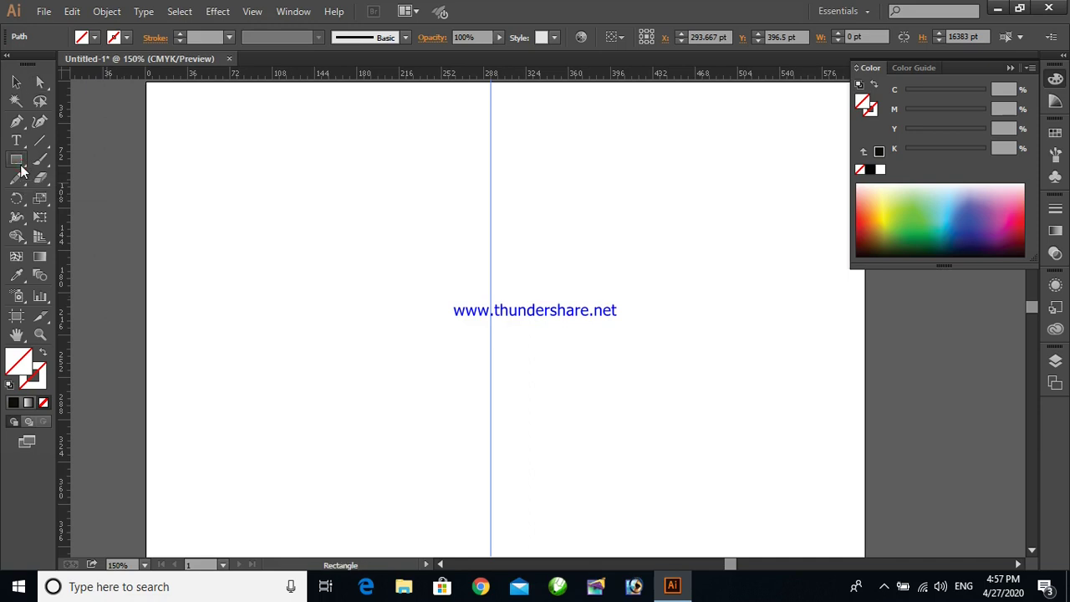
pyautogui.click(16, 121)
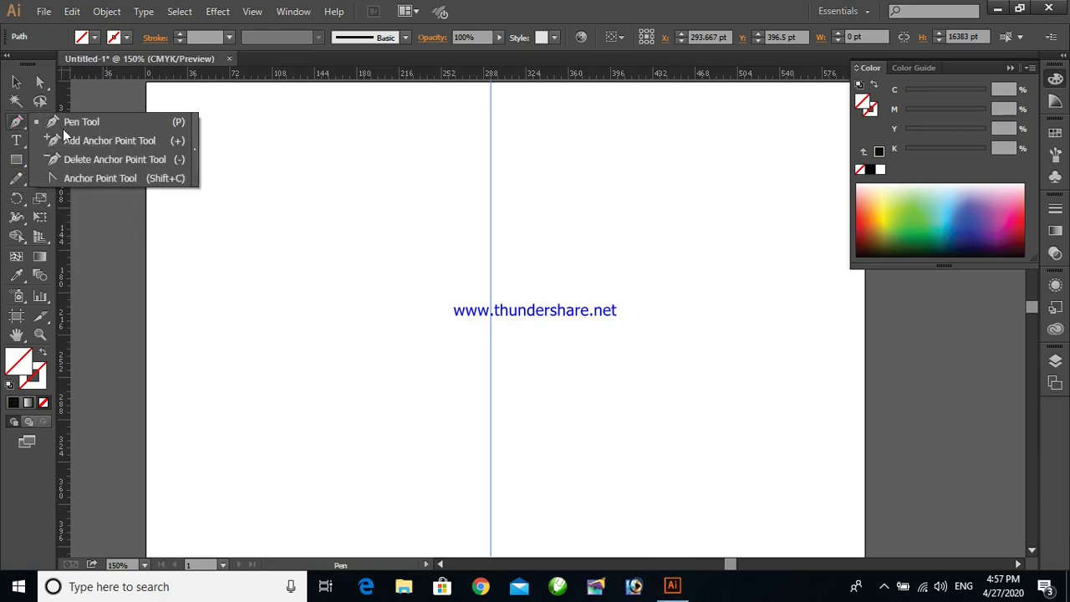
pyautogui.click(489, 189)
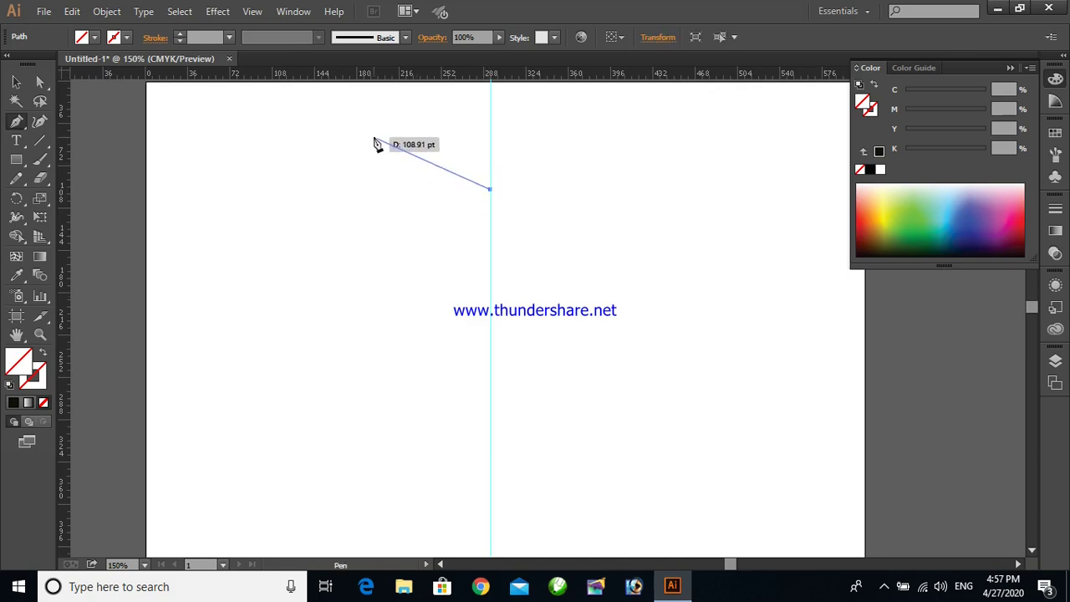
pyautogui.click(491, 192)
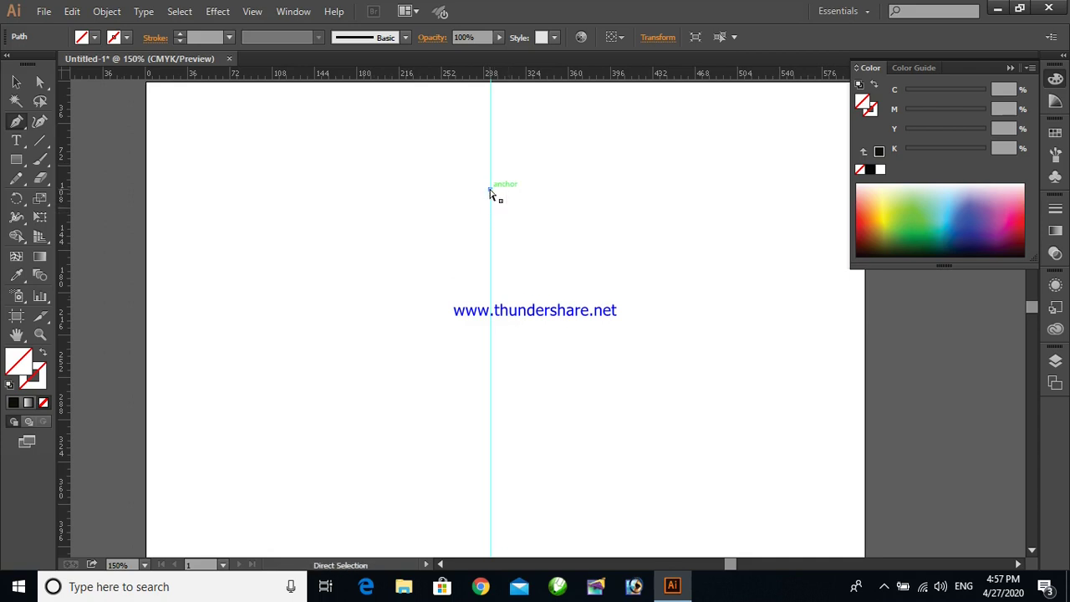
# Deselect everything and set the stroke to rich black (C 70.59, M 64.31, Y 70.59, K 84.71)
pyautogui.press('v')
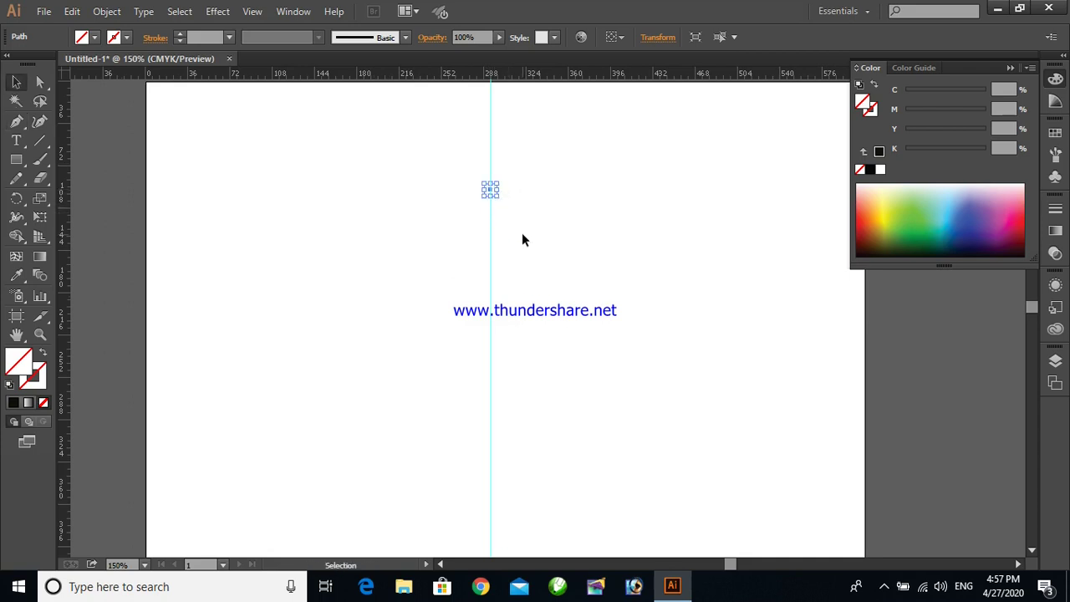
pyautogui.click(522, 240)
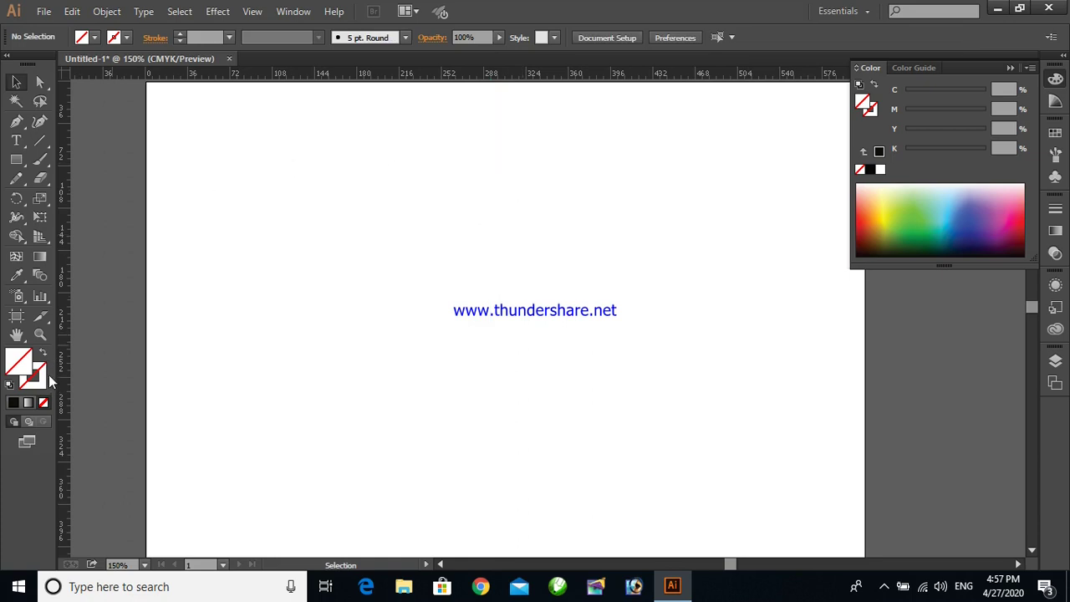
pyautogui.click(883, 249)
pyautogui.click(17, 122)
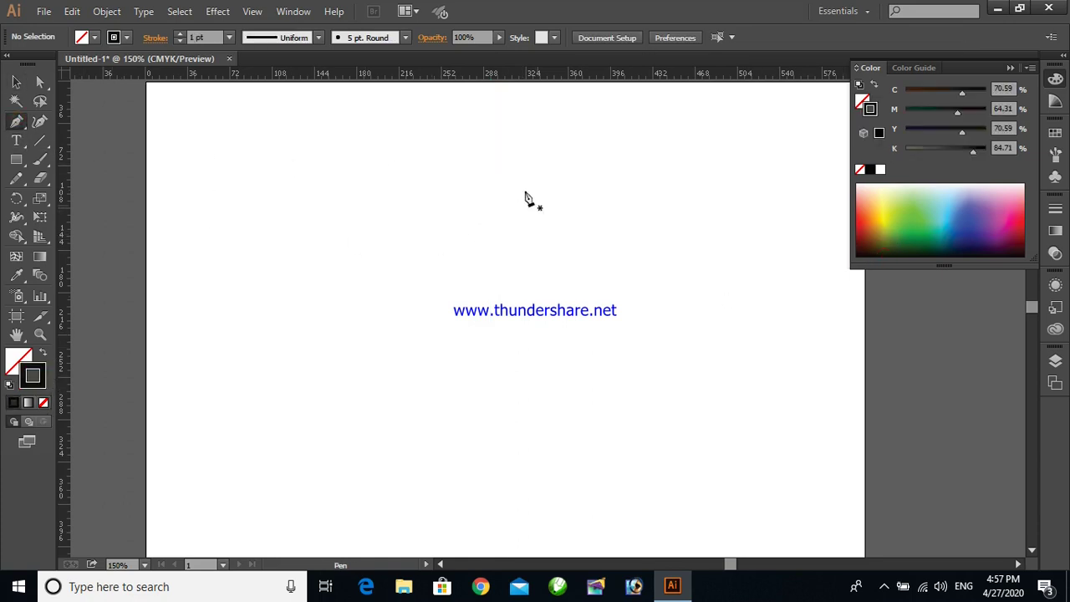
# Add a vertical guide near 300 pt and pen a black curved left heart half along it
pyautogui.moveTo(69, 281); pyautogui.dragTo(504, 301)
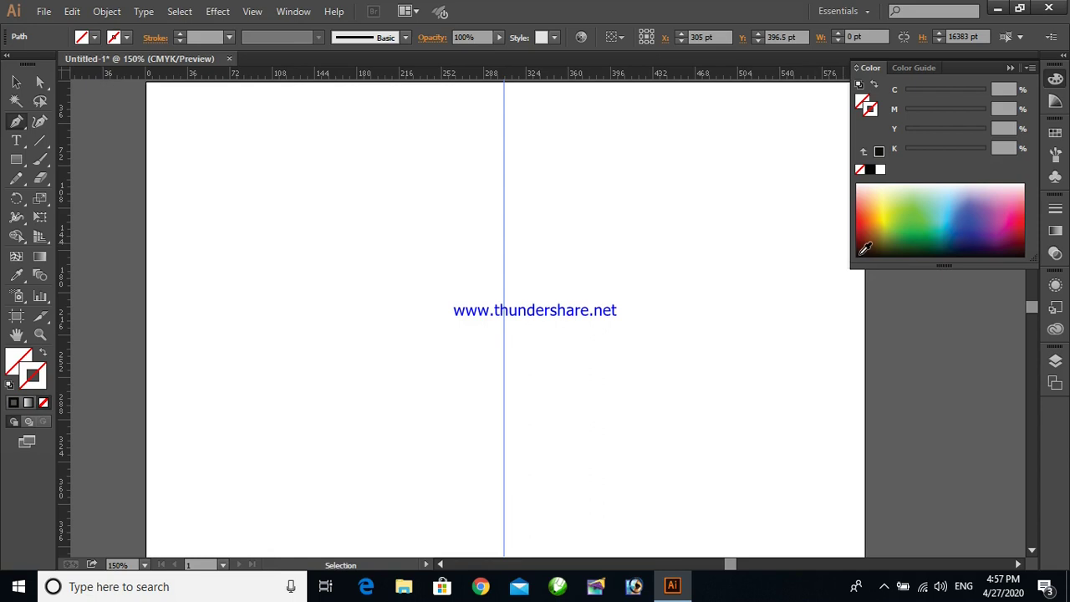
pyautogui.click(865, 249)
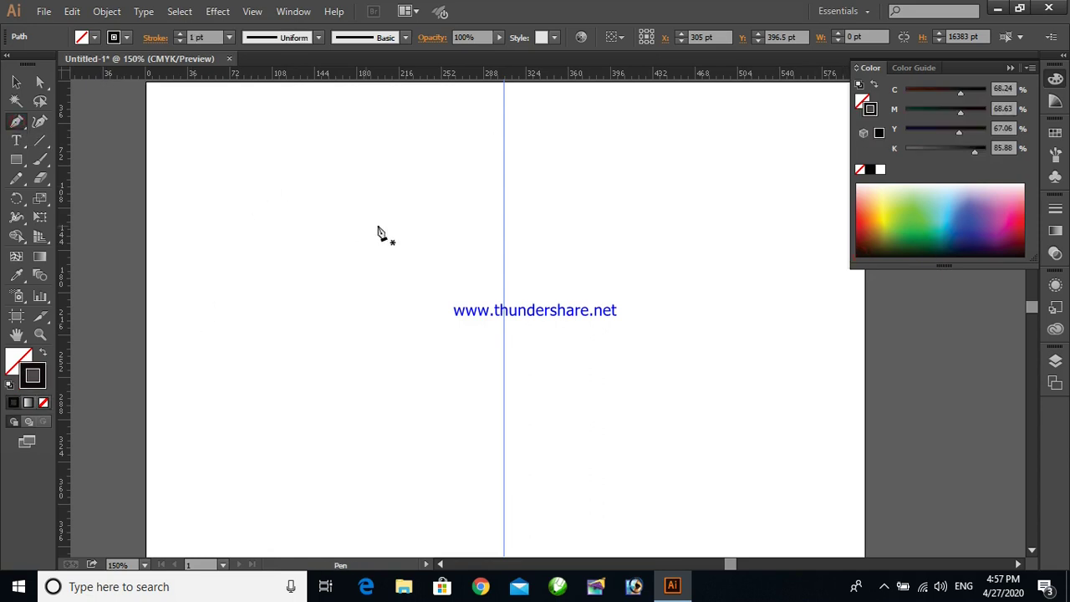
pyautogui.click(503, 207)
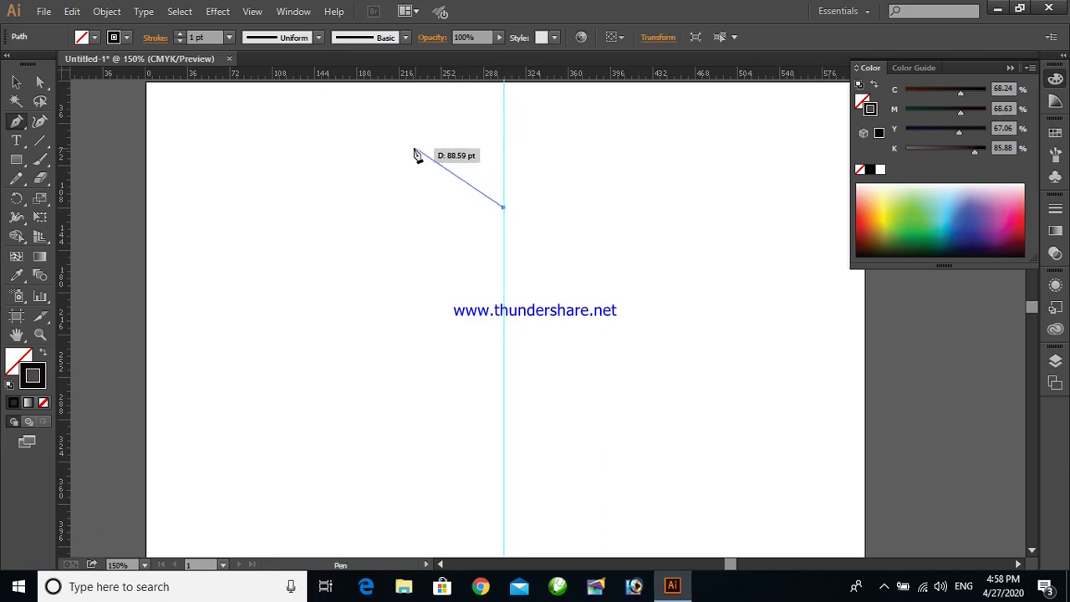
pyautogui.moveTo(393, 146); pyautogui.dragTo(307, 198)
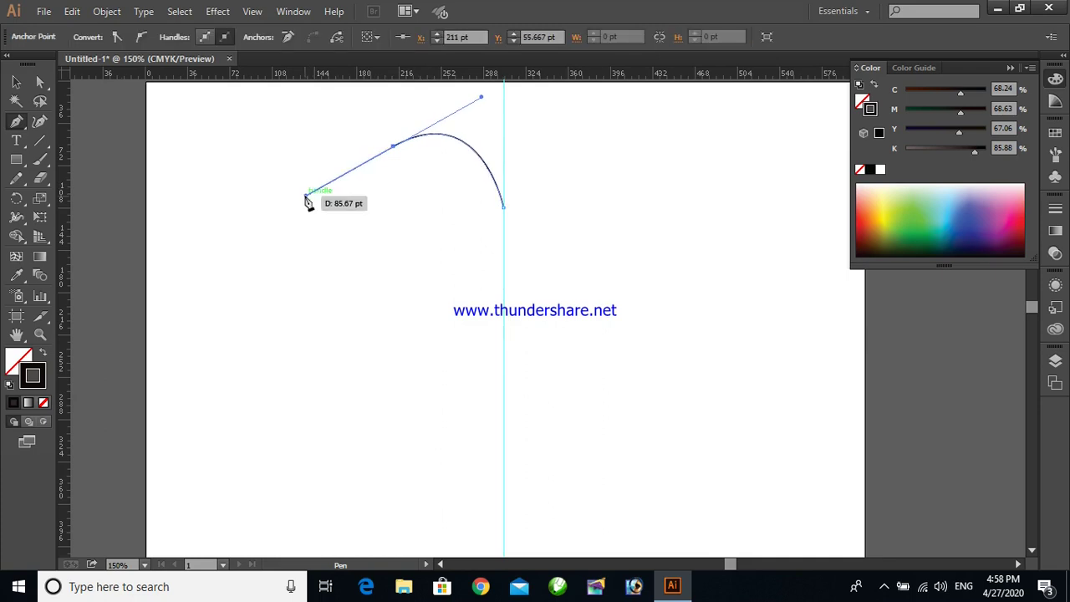
pyautogui.click(394, 148)
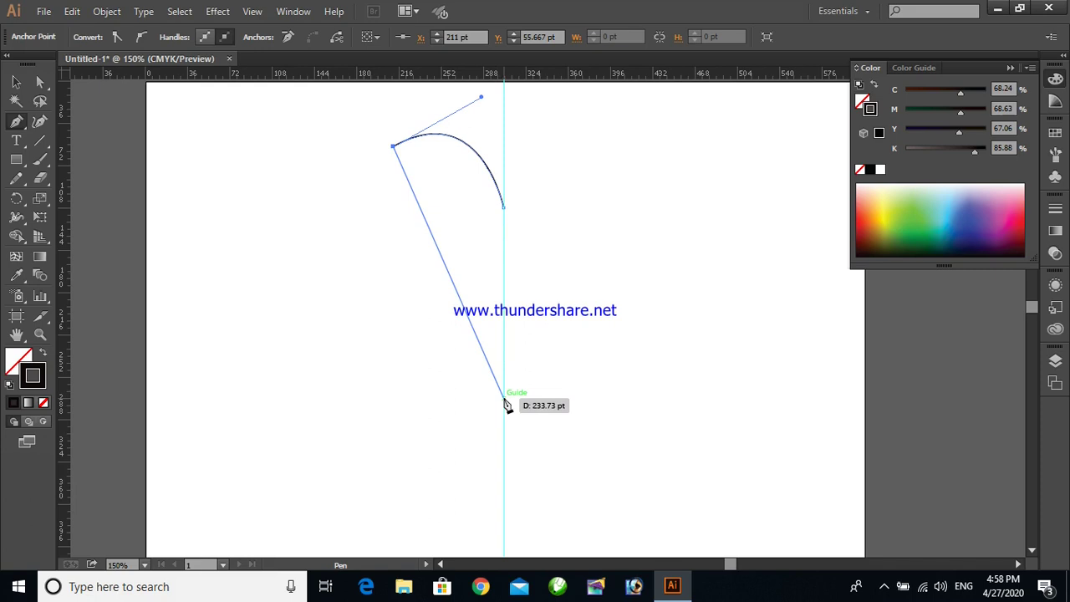
pyautogui.moveTo(505, 399); pyautogui.dragTo(753, 487)
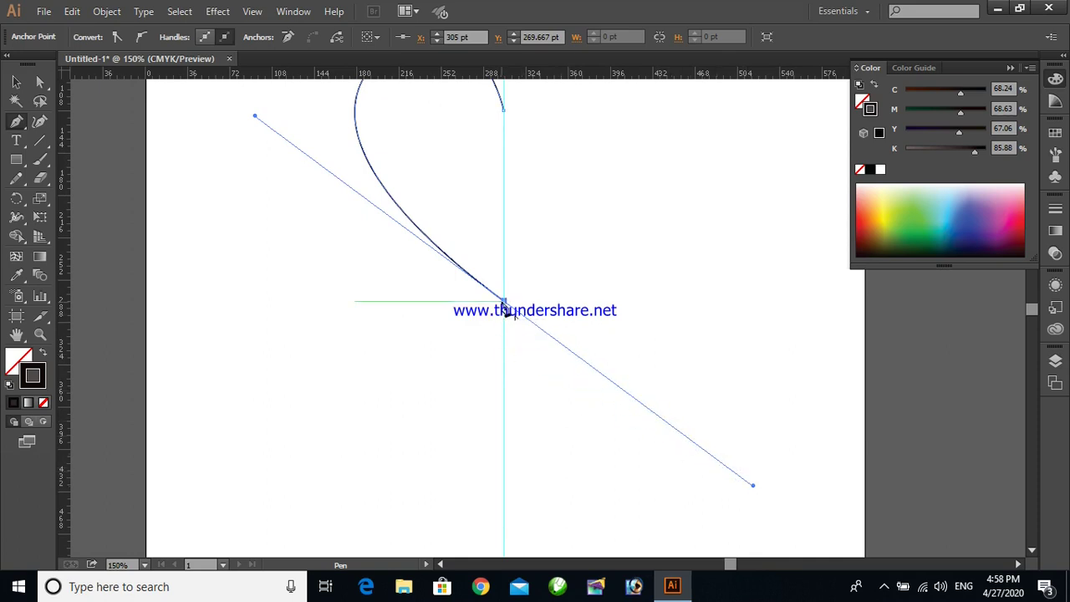
pyautogui.moveTo(504, 301); pyautogui.dragTo(146, 106)
# Finish the path, pan down to show the whole curve, and reselect the half-heart
pyautogui.click(15, 86)
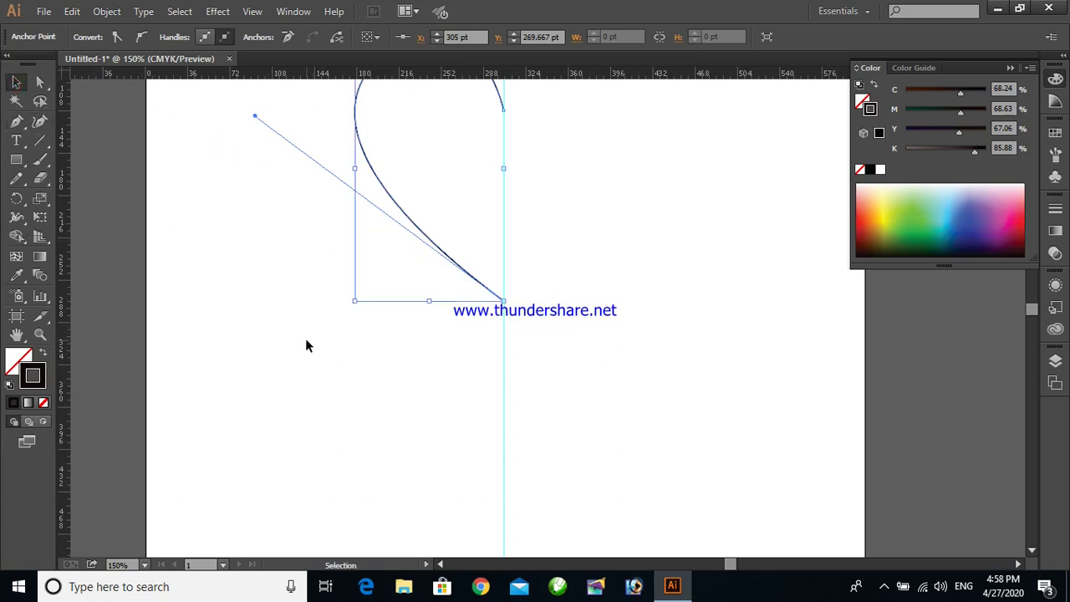
pyautogui.press('space')
pyautogui.moveTo(578, 210); pyautogui.dragTo(573, 356)
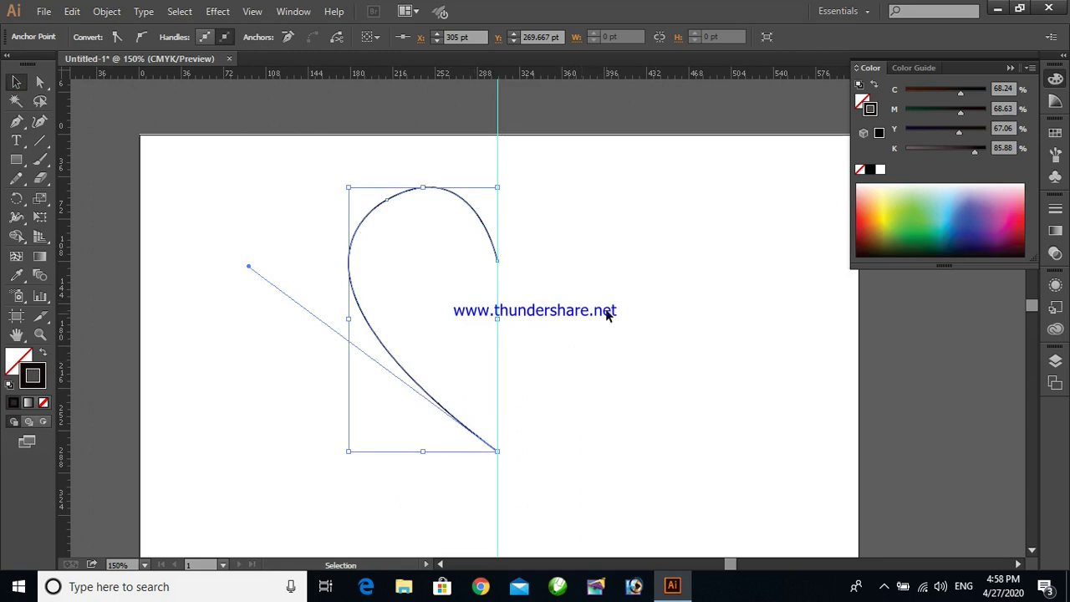
pyautogui.click(528, 338)
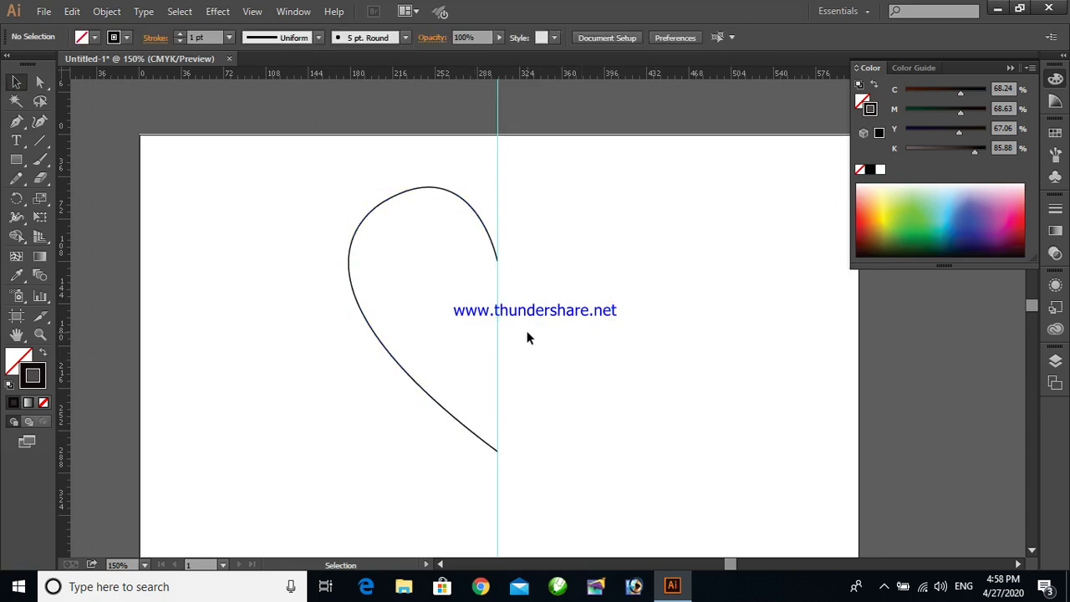
pyautogui.click(445, 193)
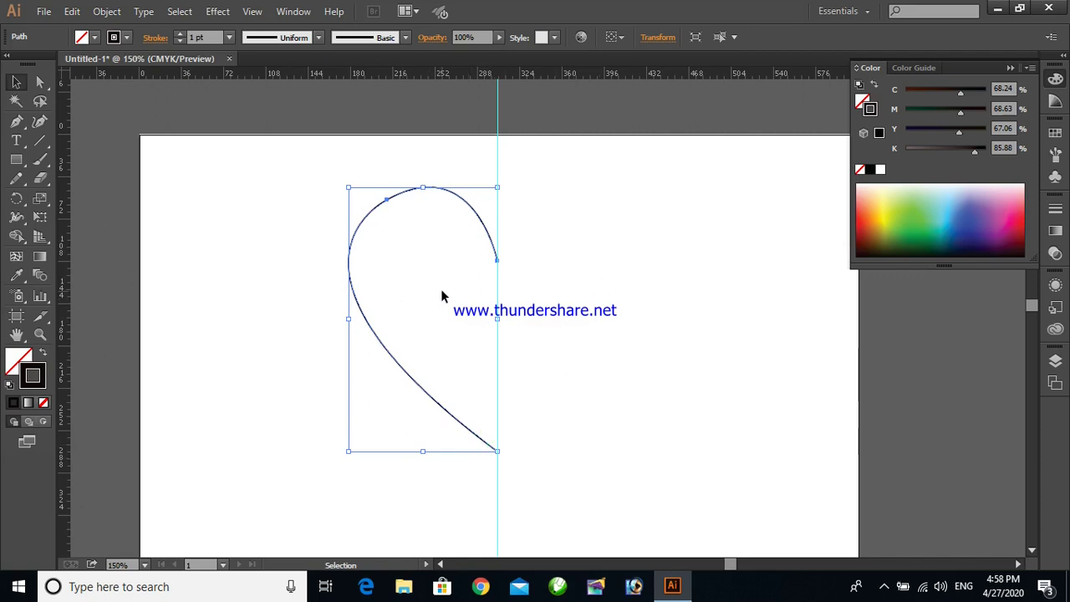
# Reflect the half-heart curve across the vertical axis as a copy
pyautogui.rightClick(370, 326)
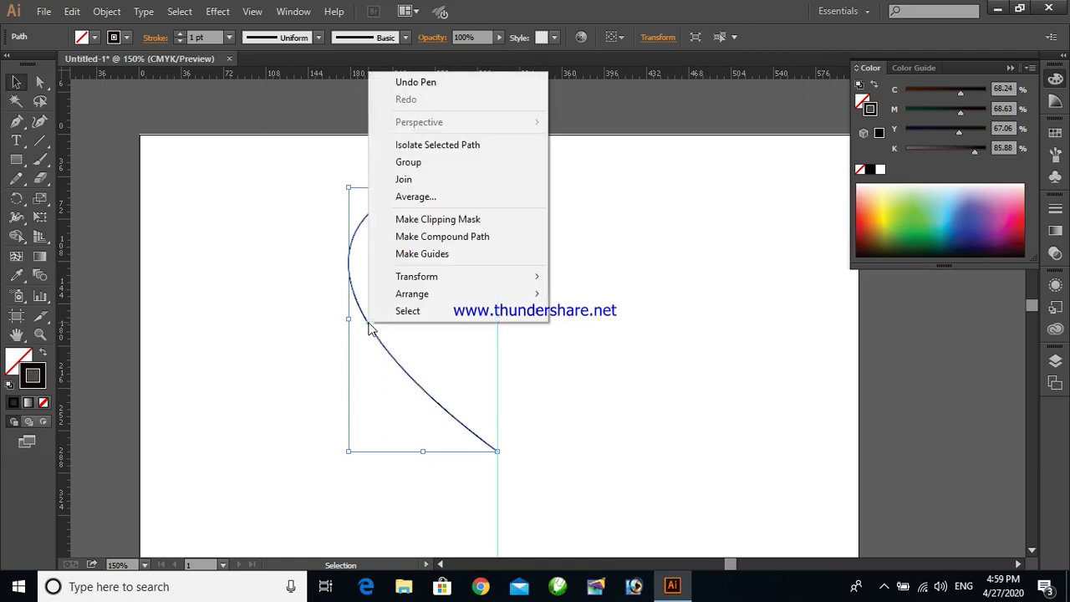
pyautogui.moveTo(409, 277)
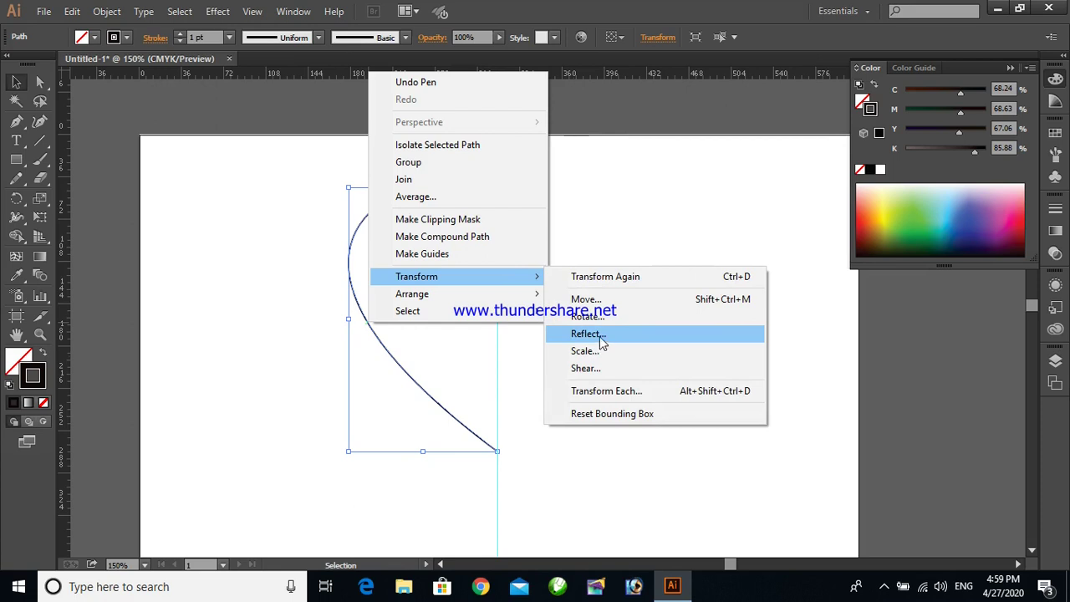
pyautogui.click(600, 334)
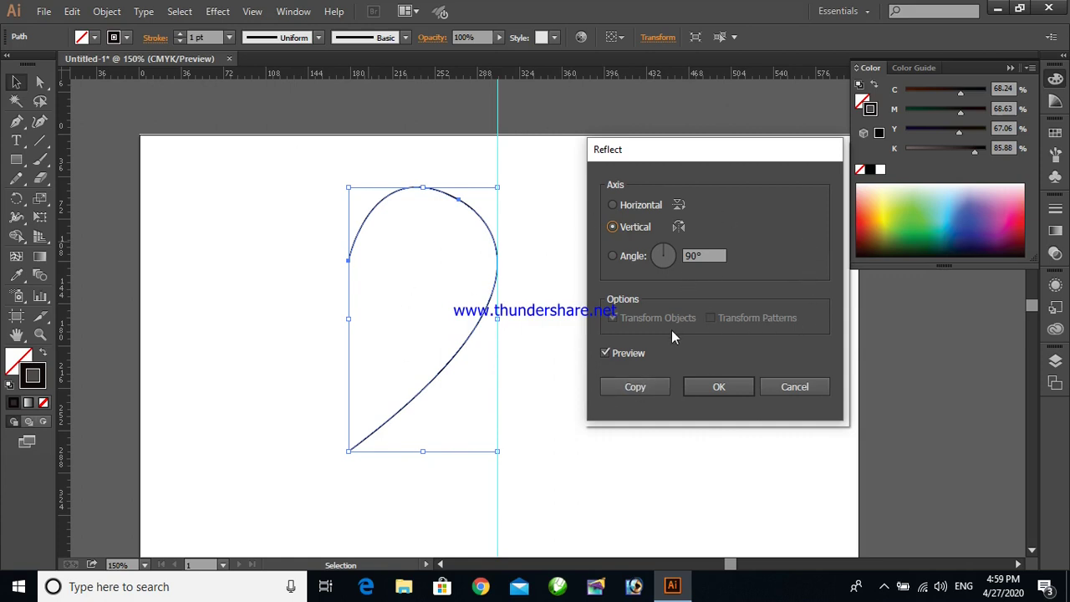
pyautogui.click(605, 352)
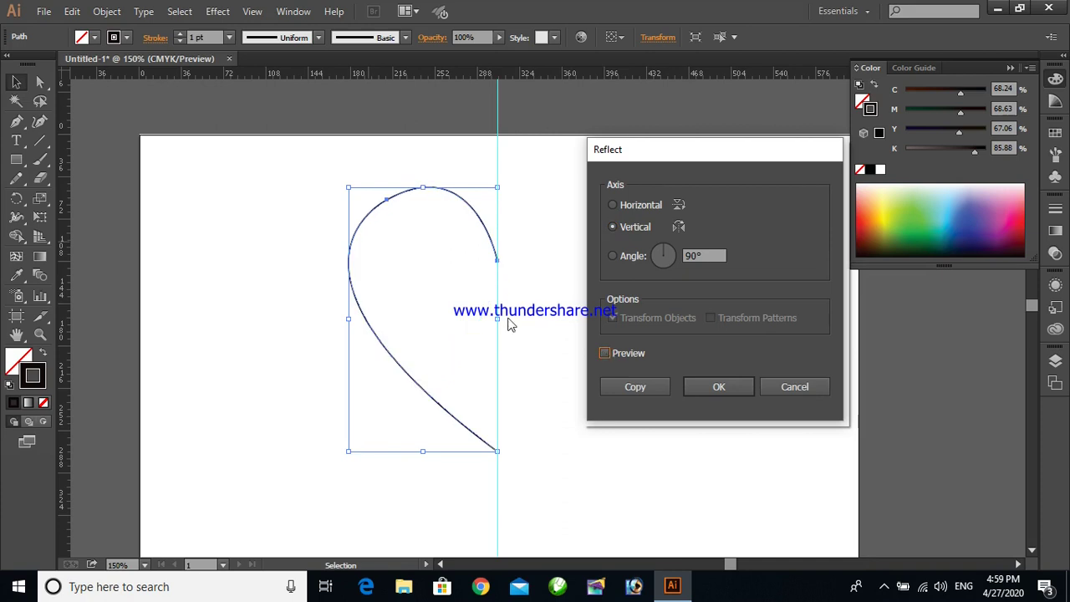
pyautogui.click(605, 353)
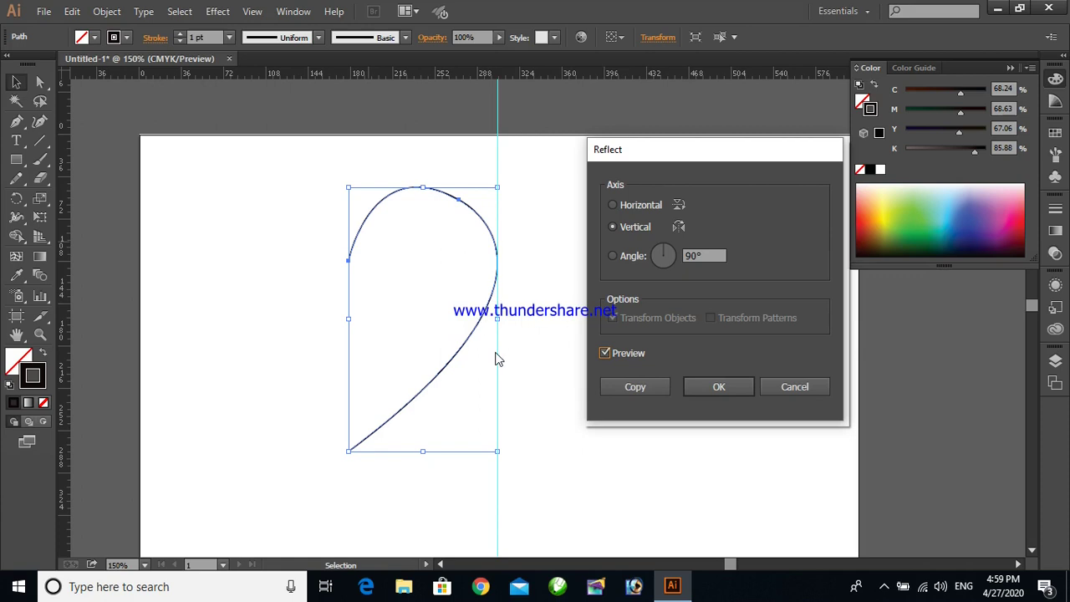
pyautogui.click(634, 387)
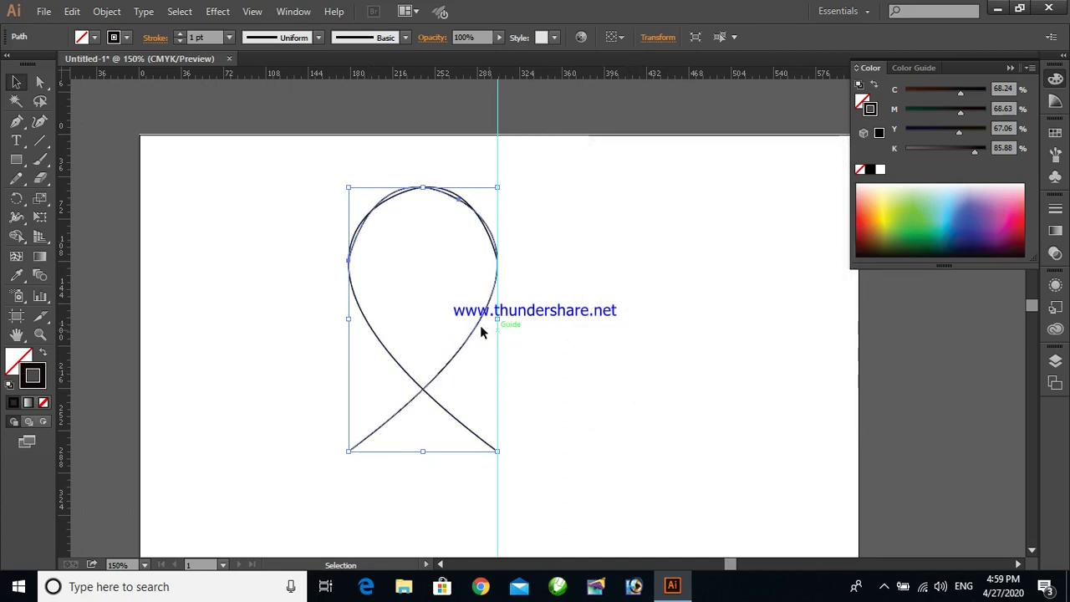
# Drag the mirrored copy right to complete the heart, then move the guide left off it
pyautogui.moveTo(478, 328); pyautogui.dragTo(627, 344)
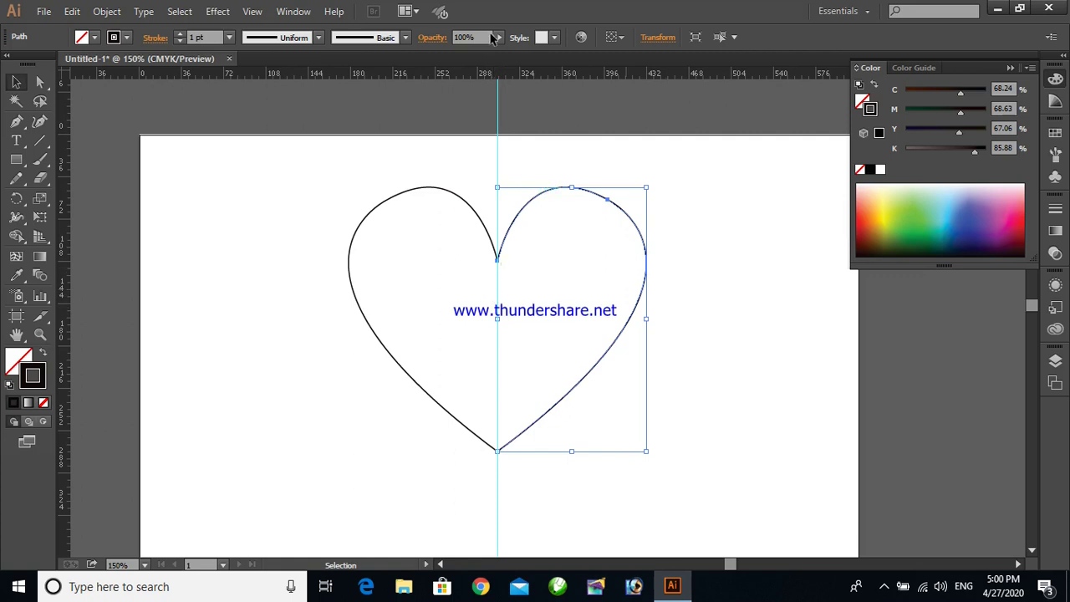
pyautogui.click(19, 80)
pyautogui.moveTo(497, 119); pyautogui.dragTo(240, 148)
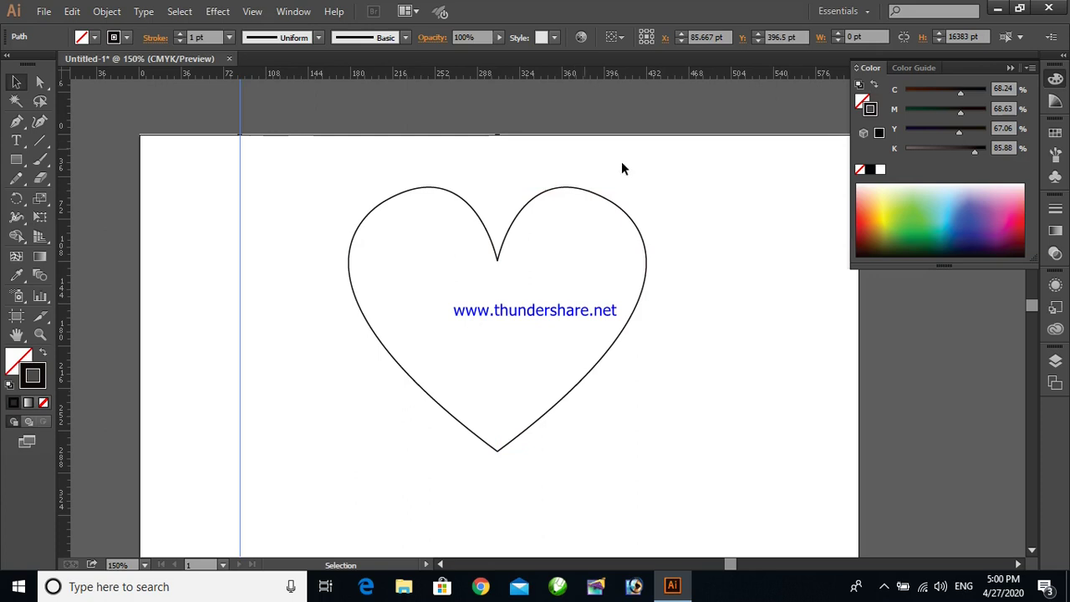
# Lock then unlock the guides, shift the guide further left, and pull the heart's right half about 37 pt right
pyautogui.moveTo(239, 167)
pyautogui.mouseDown()
pyautogui.moveTo(265, 164)
pyautogui.moveTo(245, 165)
pyautogui.mouseUp()
pyautogui.rightClick(245, 165)
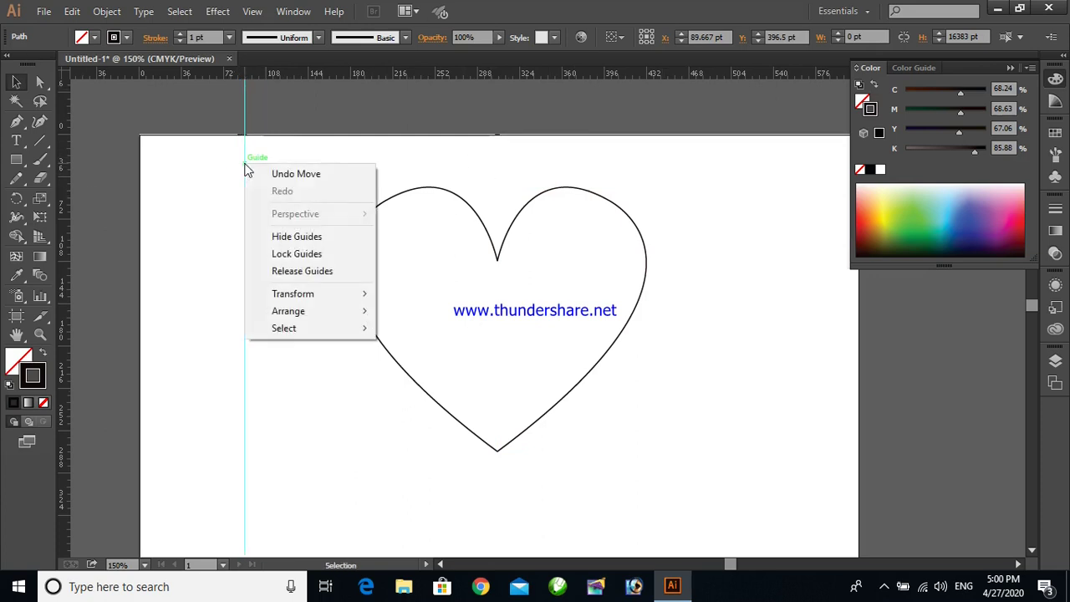
pyautogui.click(285, 256)
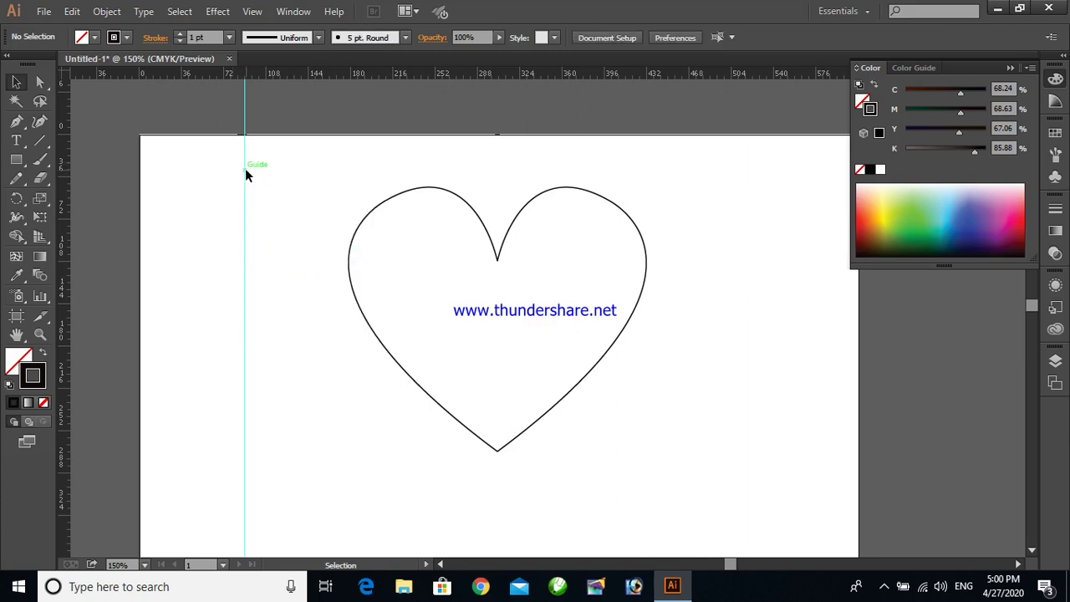
pyautogui.rightClick(244, 170)
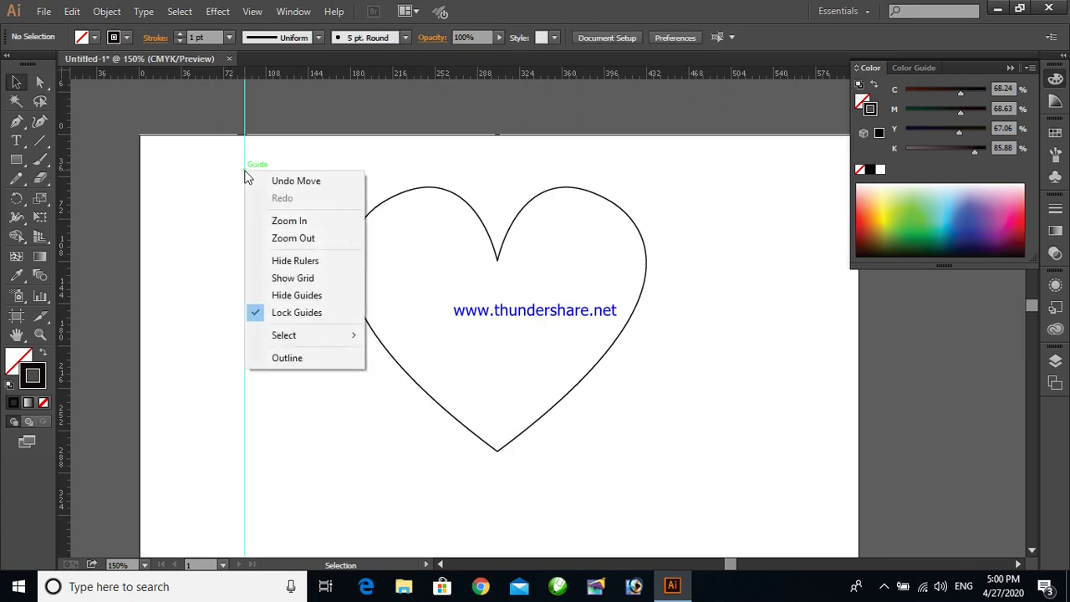
pyautogui.click(262, 315)
pyautogui.moveTo(244, 203); pyautogui.dragTo(229, 203)
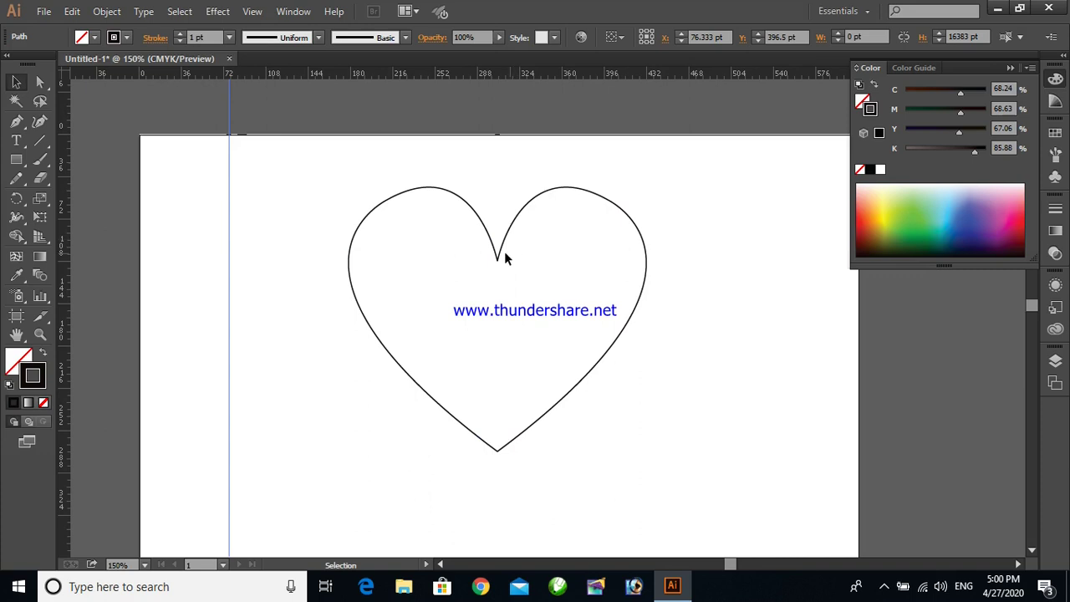
pyautogui.moveTo(546, 210); pyautogui.dragTo(594, 216)
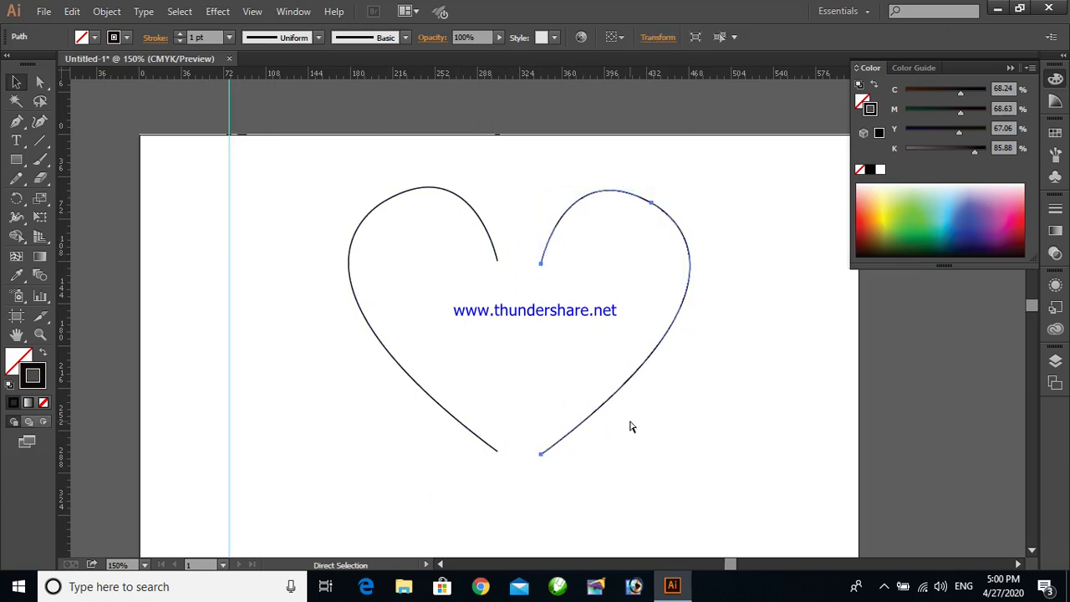
pyautogui.hotkey('ctrl', 'z')
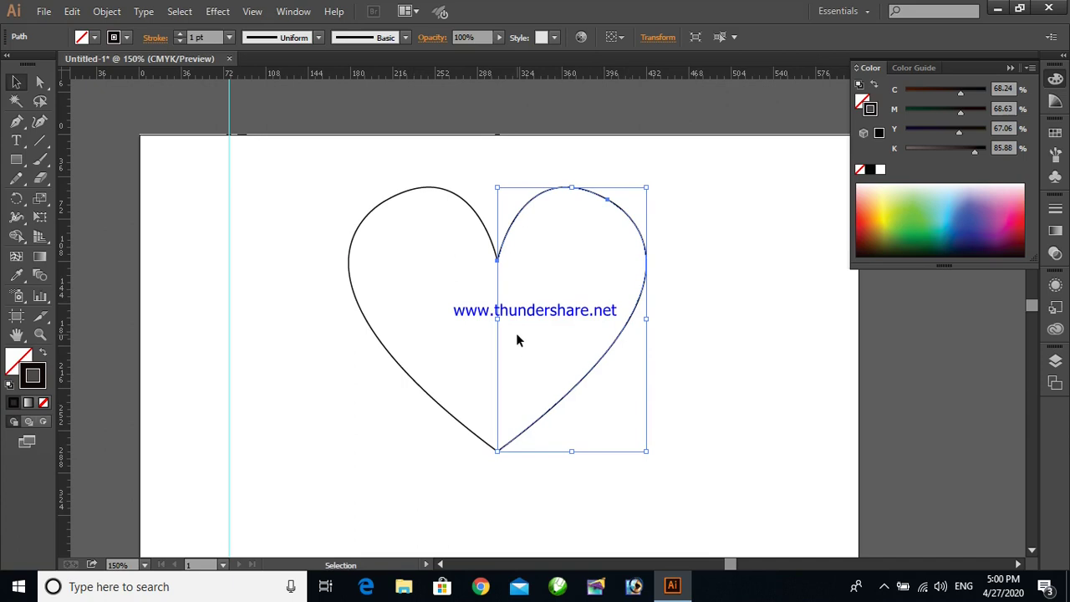
pyautogui.click(688, 281)
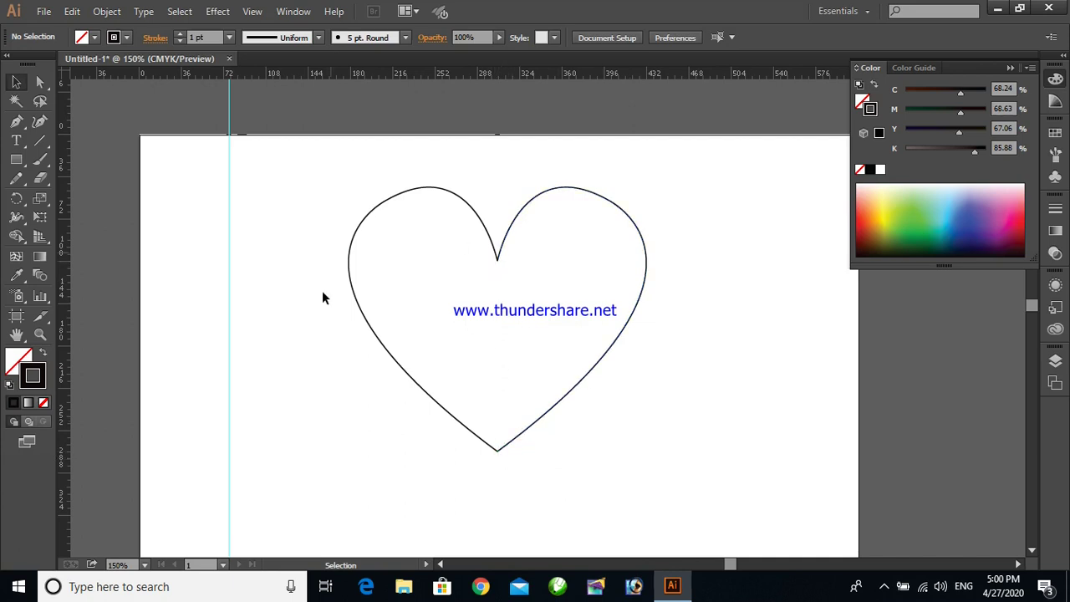
pyautogui.click(40, 81)
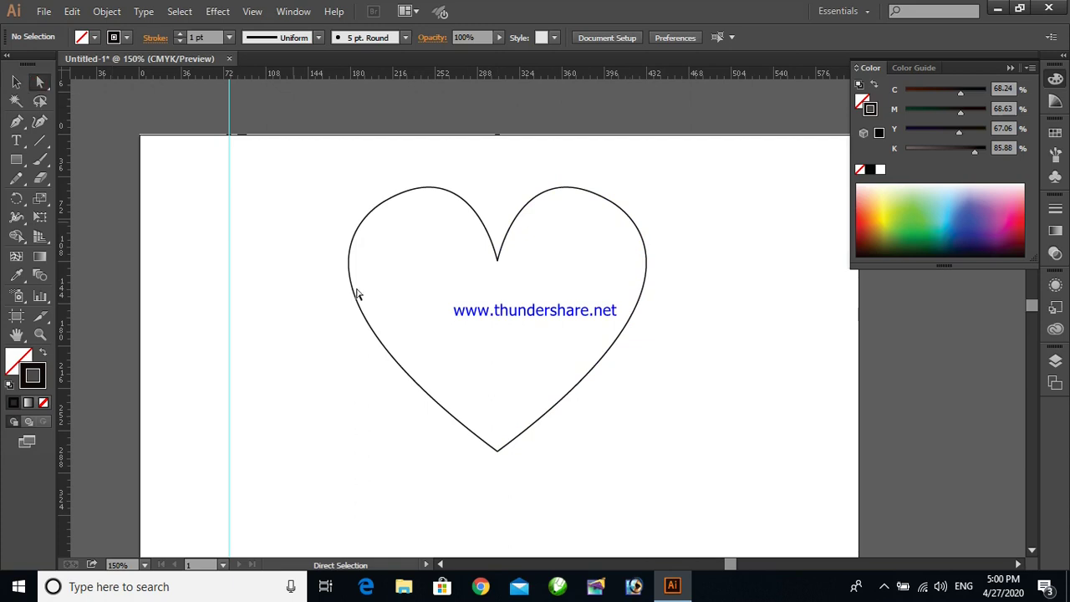
# Average and join the two anchors at the heart's bottom point
pyautogui.moveTo(511, 462); pyautogui.dragTo(477, 443)
pyautogui.rightClick(497, 455)
pyautogui.click(542, 328)
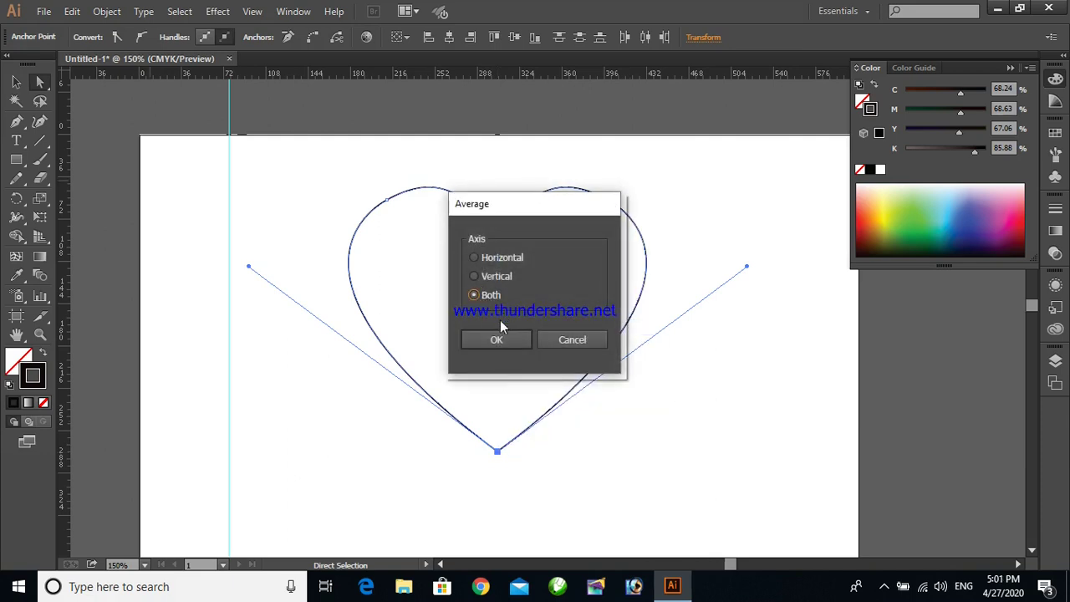
pyautogui.click(495, 341)
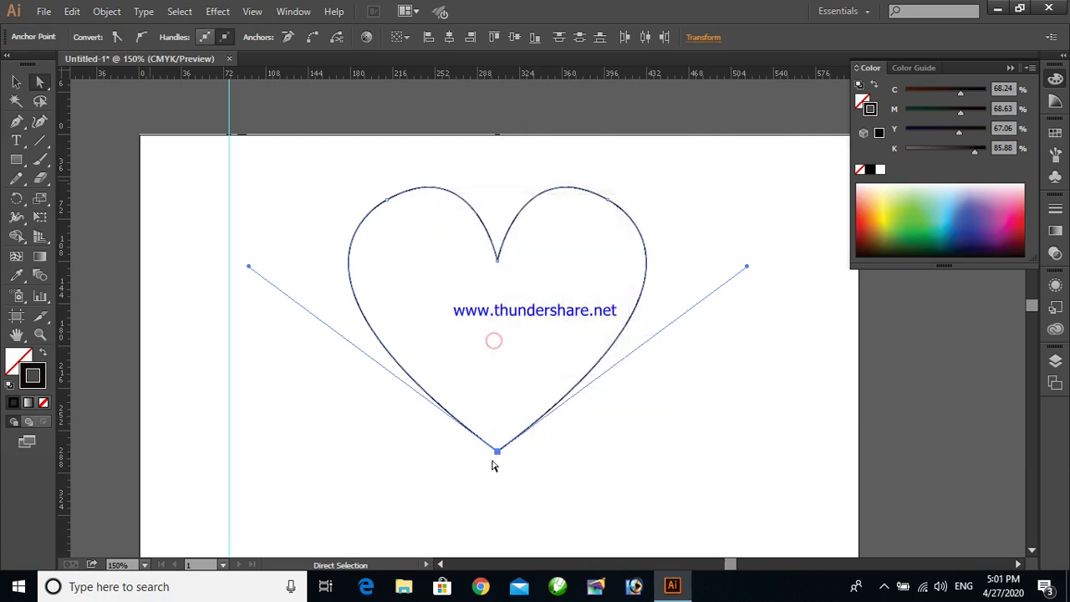
pyautogui.rightClick(498, 456)
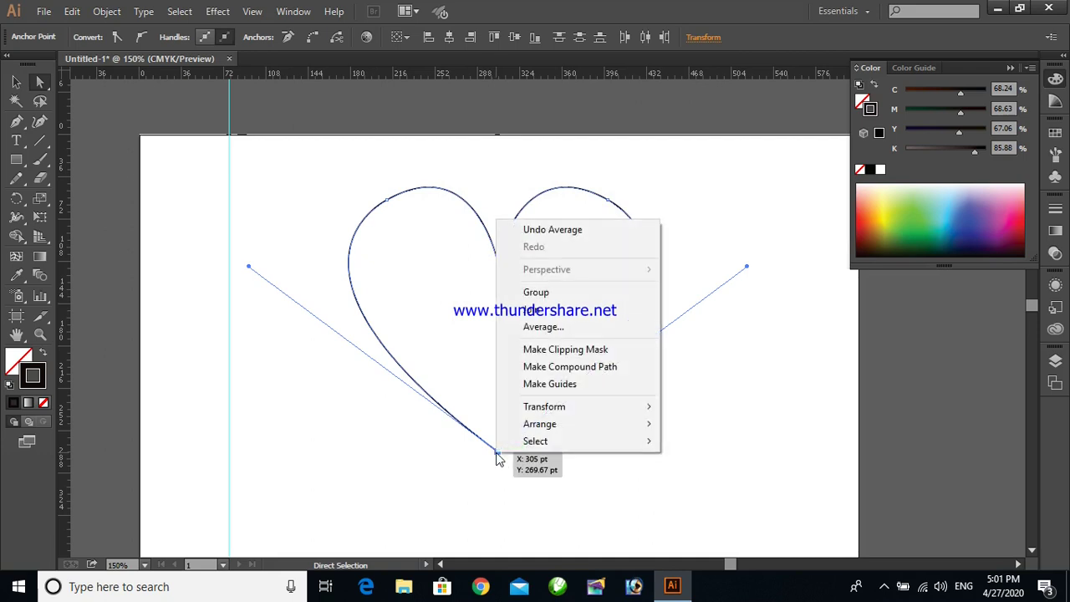
pyautogui.click(545, 310)
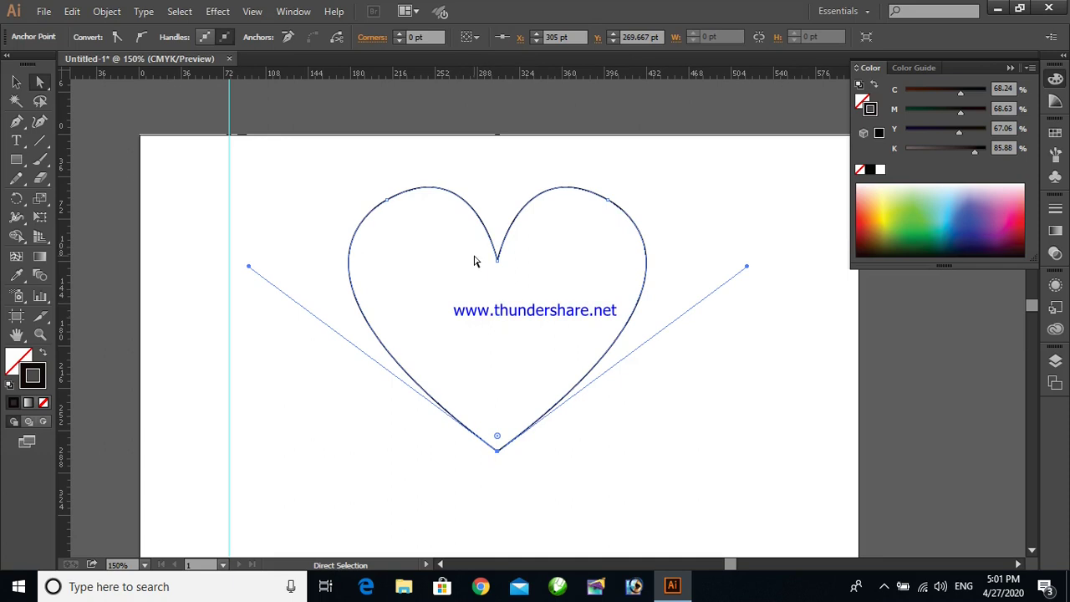
# Average the top-notch anchors on both axes and join them to close the heart
pyautogui.moveTo(481, 254); pyautogui.dragTo(527, 305)
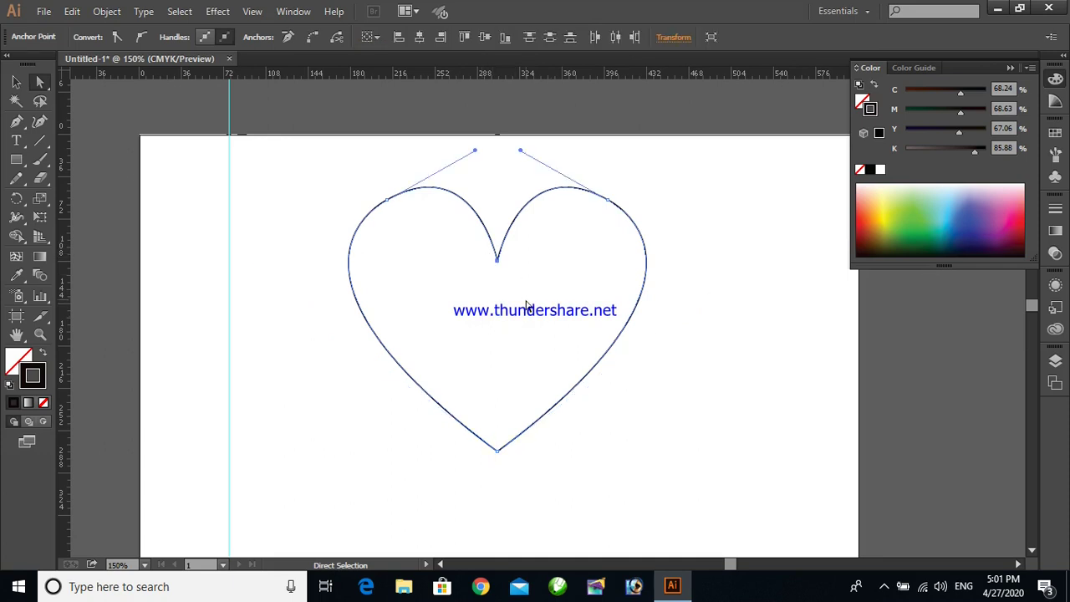
pyautogui.moveTo(499, 262); pyautogui.dragTo(502, 265)
pyautogui.rightClick(500, 264)
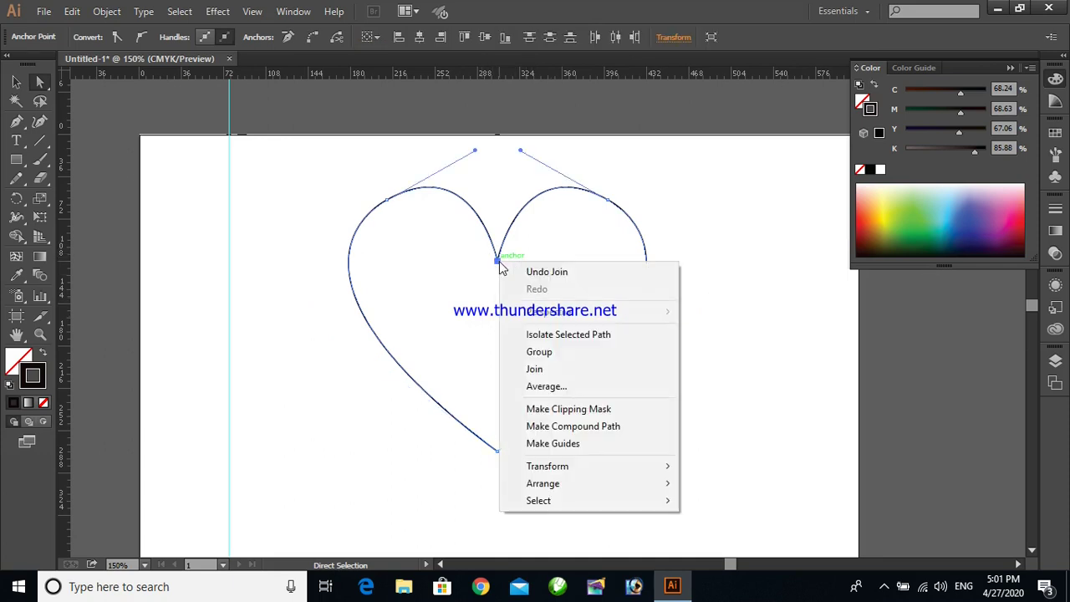
pyautogui.click(541, 386)
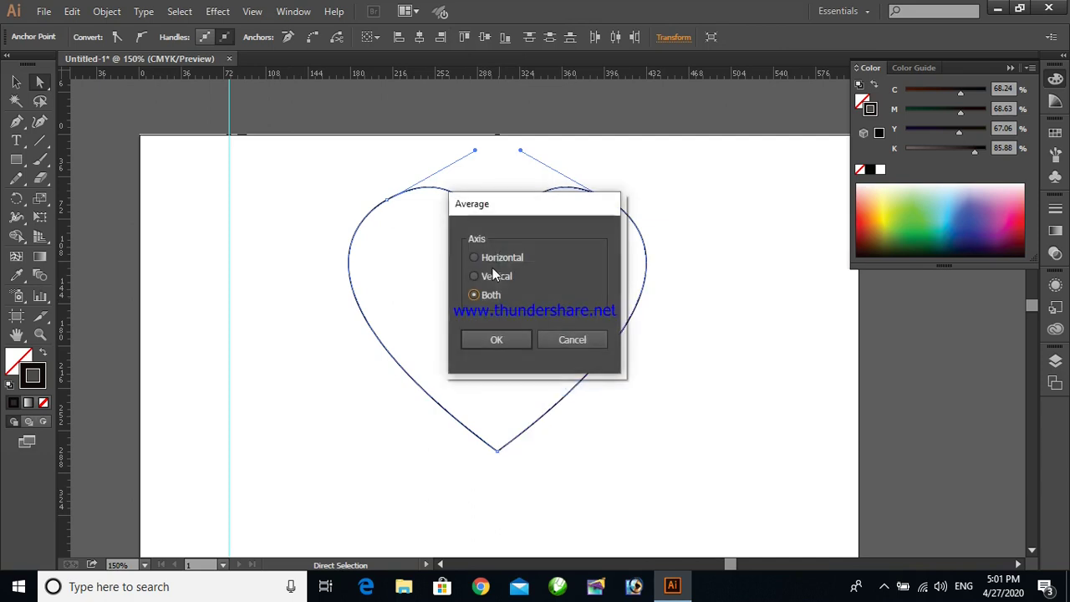
pyautogui.click(502, 338)
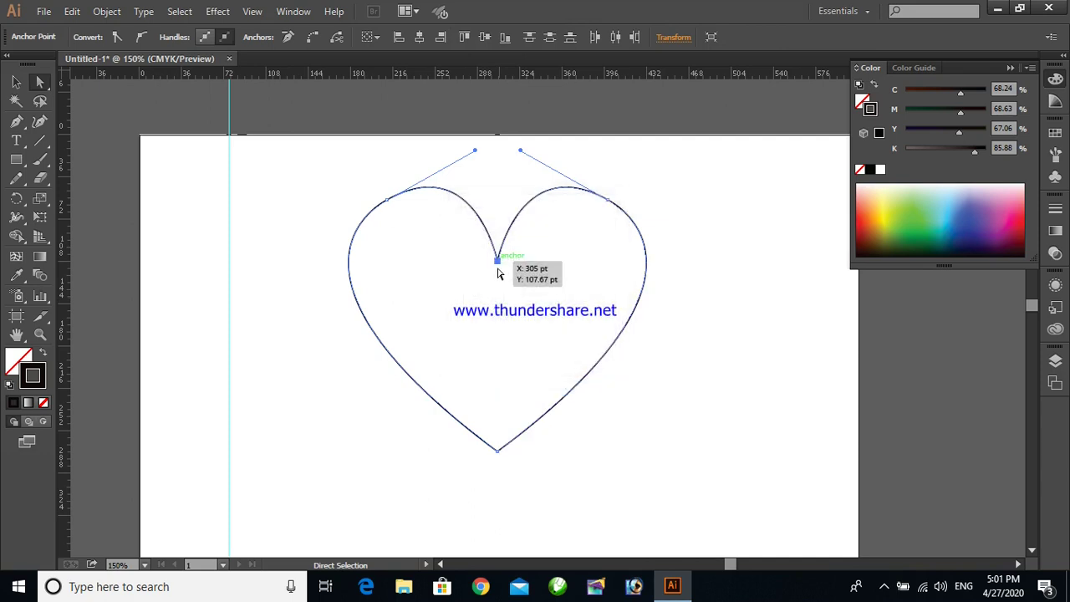
pyautogui.rightClick(499, 264)
pyautogui.click(533, 369)
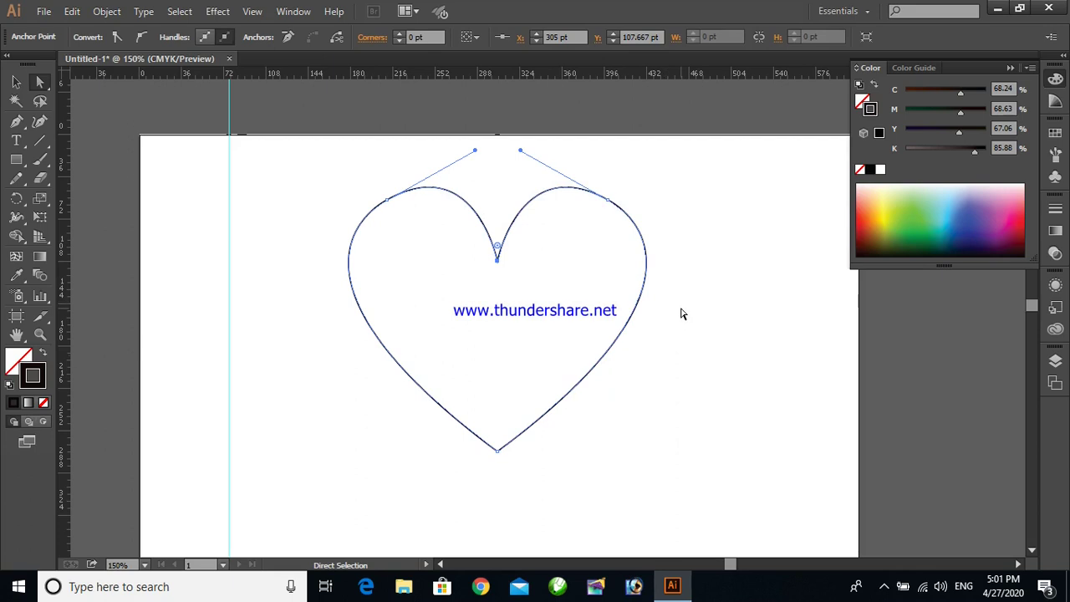
# Select the whole heart as one object
pyautogui.click(16, 81)
pyautogui.click(674, 332)
pyautogui.moveTo(635, 306)
pyautogui.mouseDown()
pyautogui.moveTo(697, 327)
pyautogui.moveTo(633, 326)
pyautogui.mouseUp()
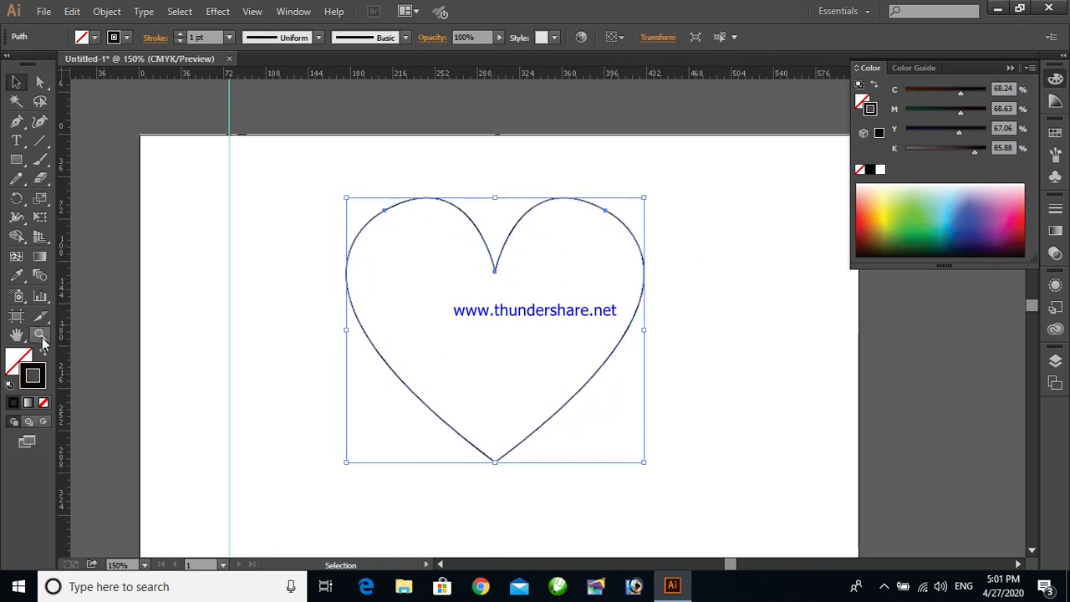
# Fill the heart with yellow
pyautogui.click(25, 375)
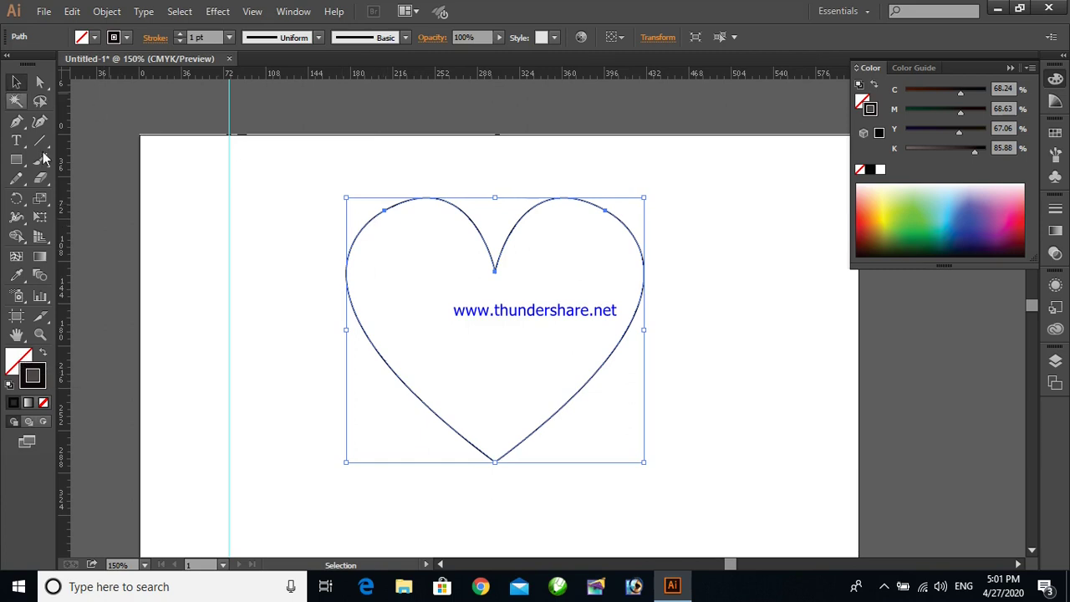
pyautogui.click(17, 358)
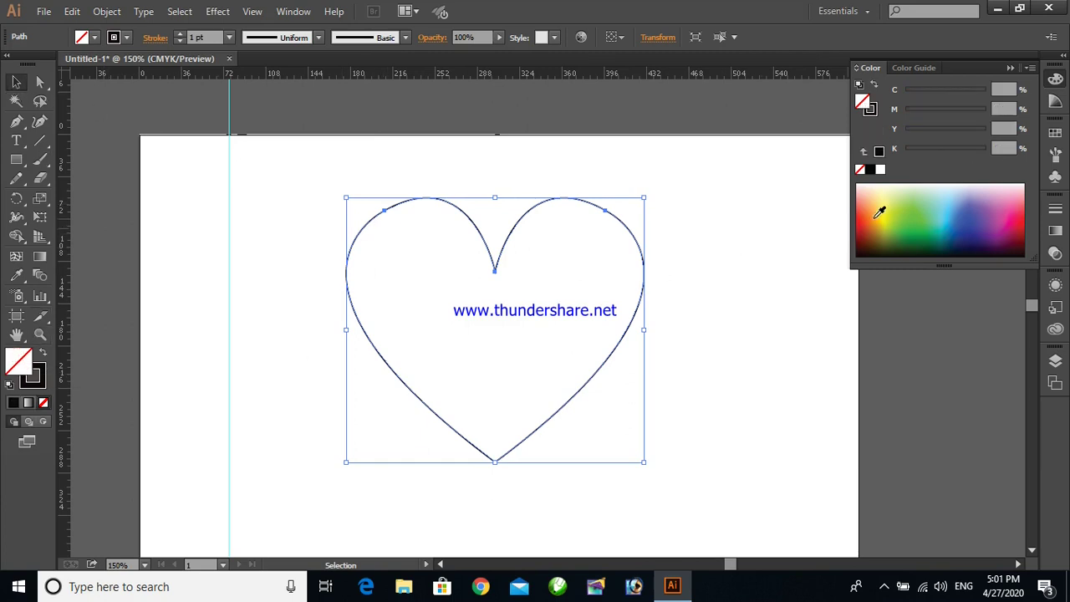
pyautogui.click(881, 218)
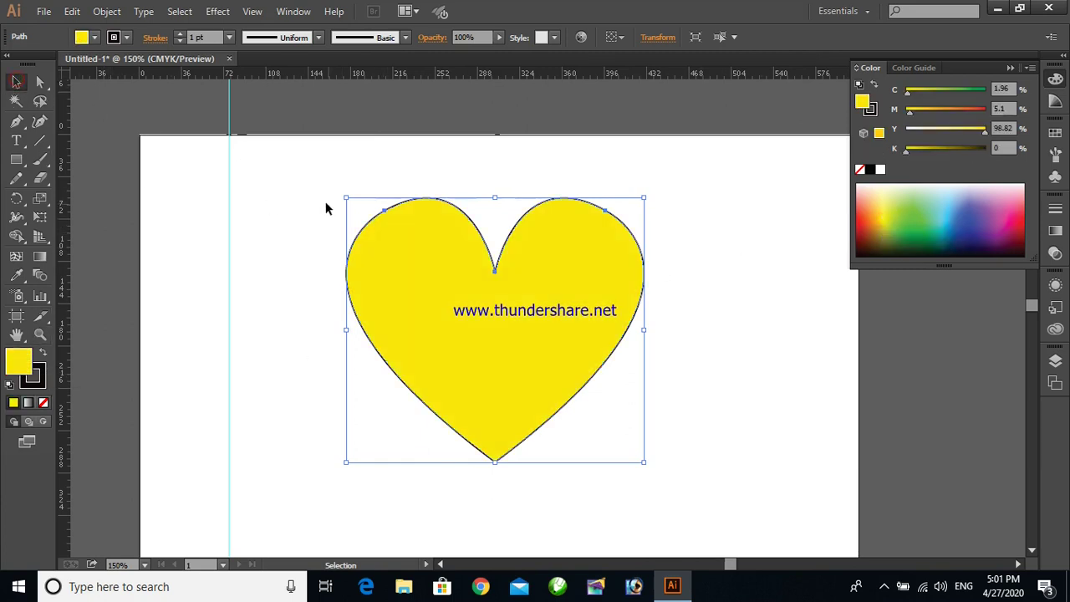
# Reselect the yellow heart and delete it
pyautogui.click(272, 177)
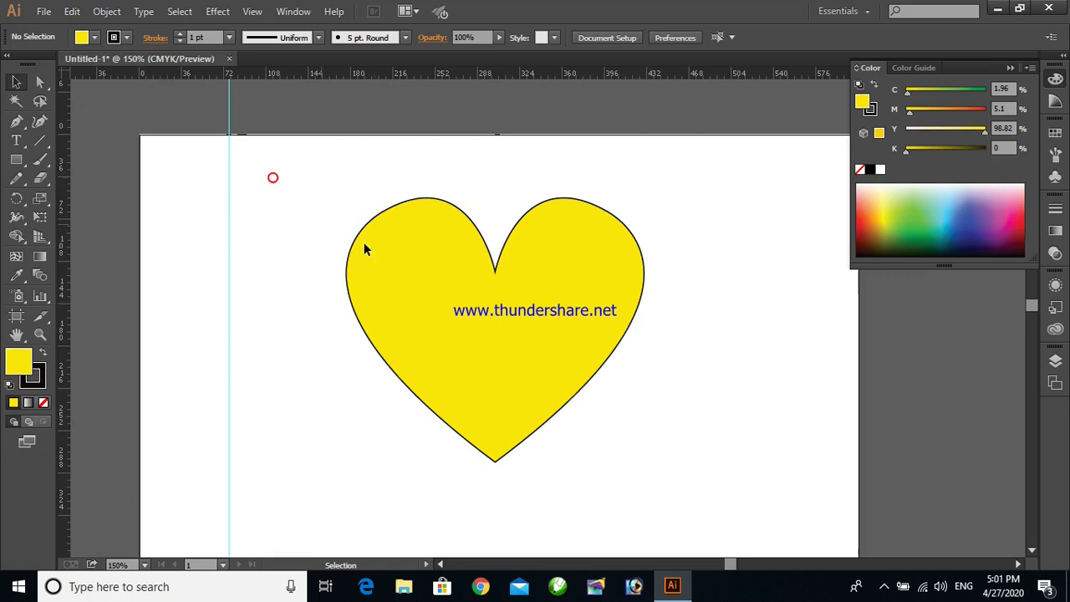
pyautogui.click(499, 314)
pyautogui.press('Delete')
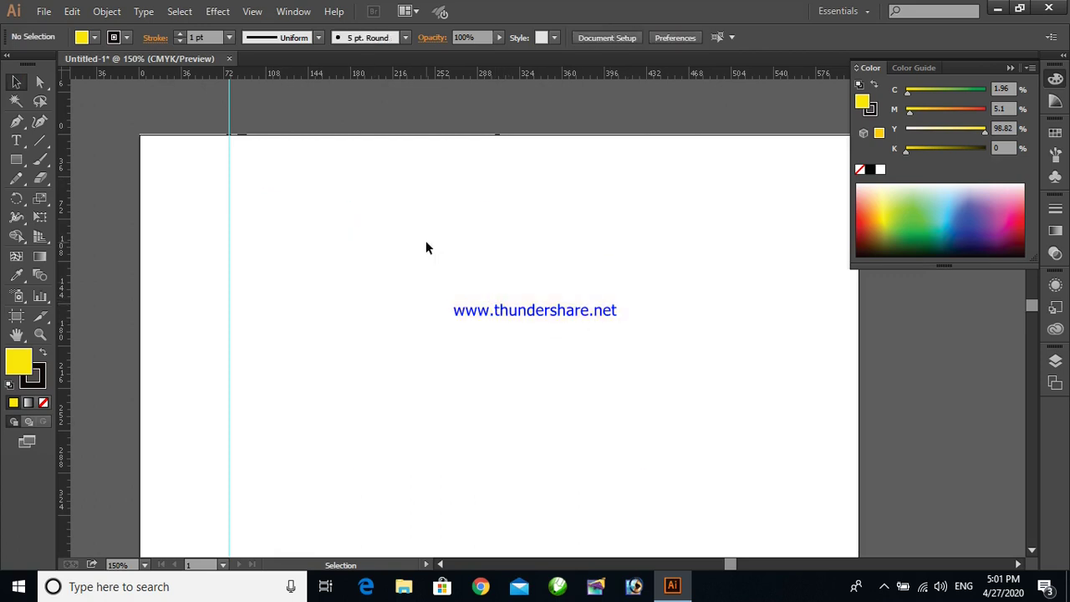
pyautogui.click(15, 124)
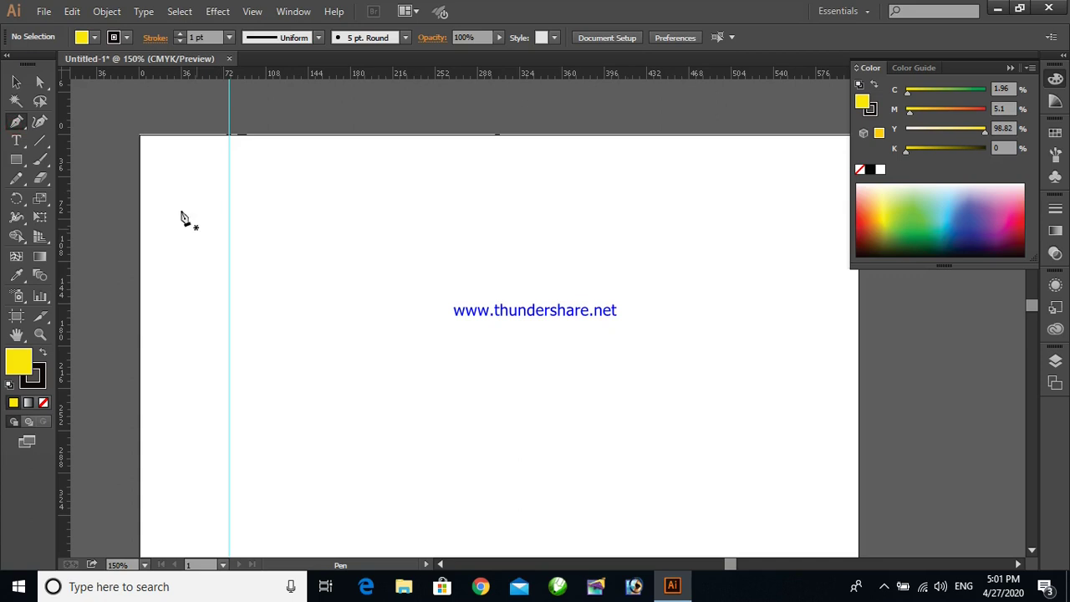
# Draw two slanted Pen lines whose top ends lean toward each other
pyautogui.click(412, 230)
pyautogui.click(326, 407)
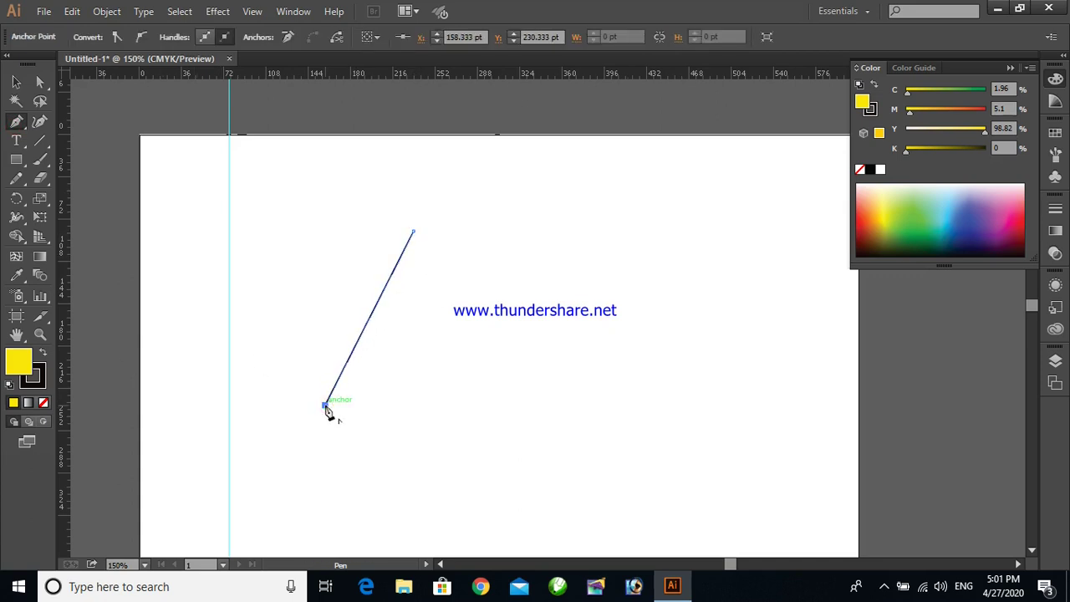
pyautogui.press('v')
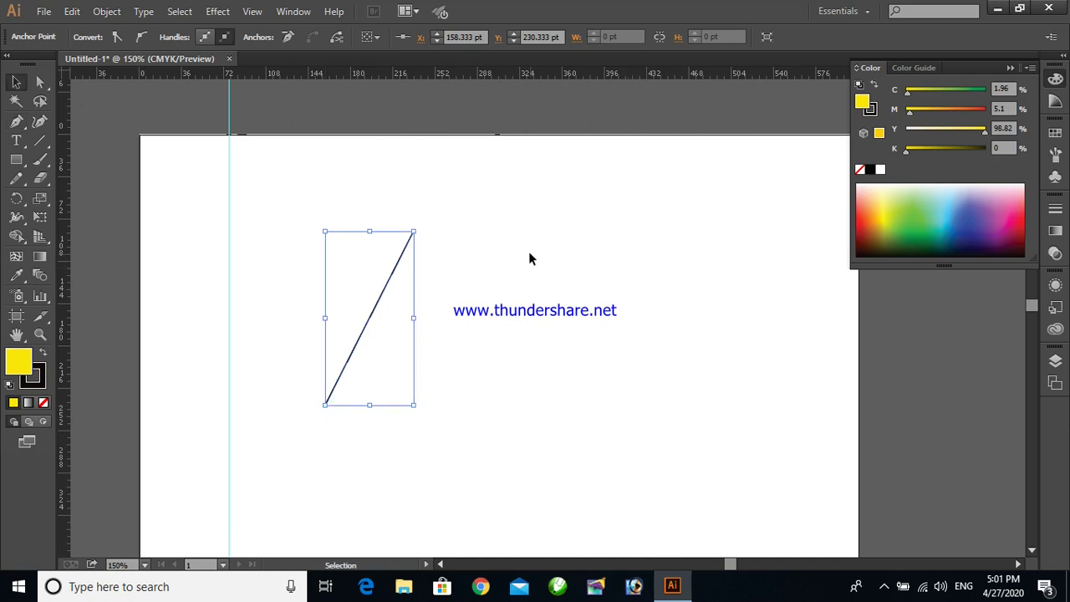
pyautogui.click(15, 120)
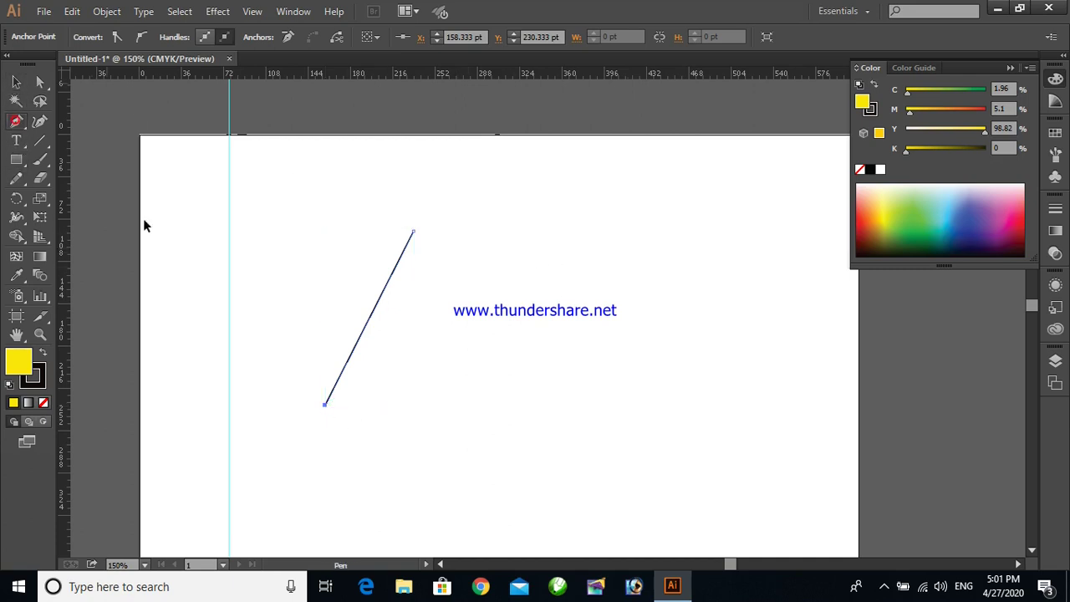
pyautogui.press('Escape')
pyautogui.click(471, 231)
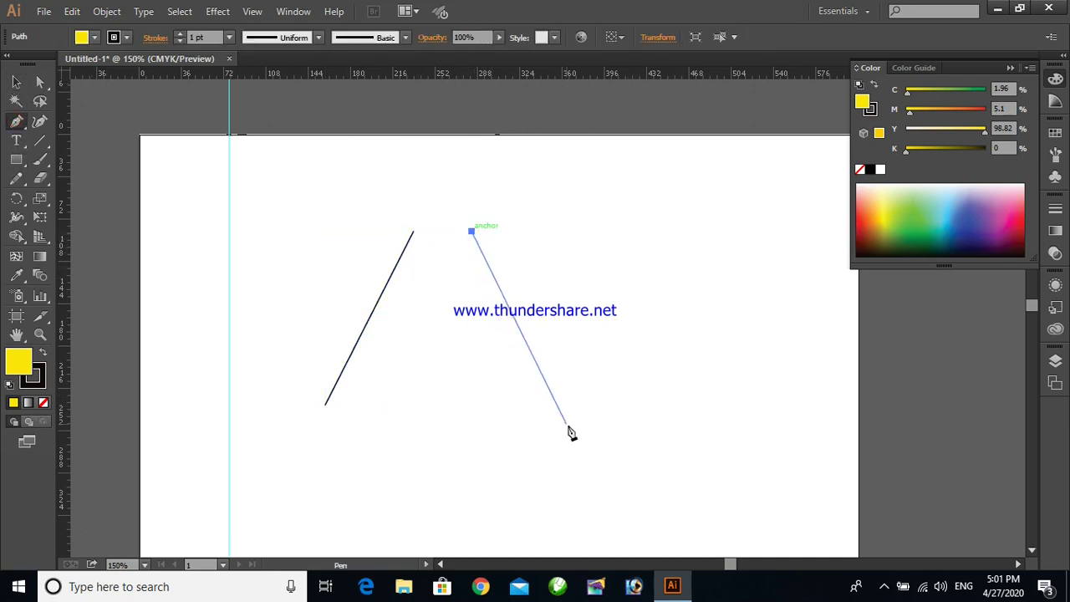
pyautogui.click(569, 428)
pyautogui.press('v')
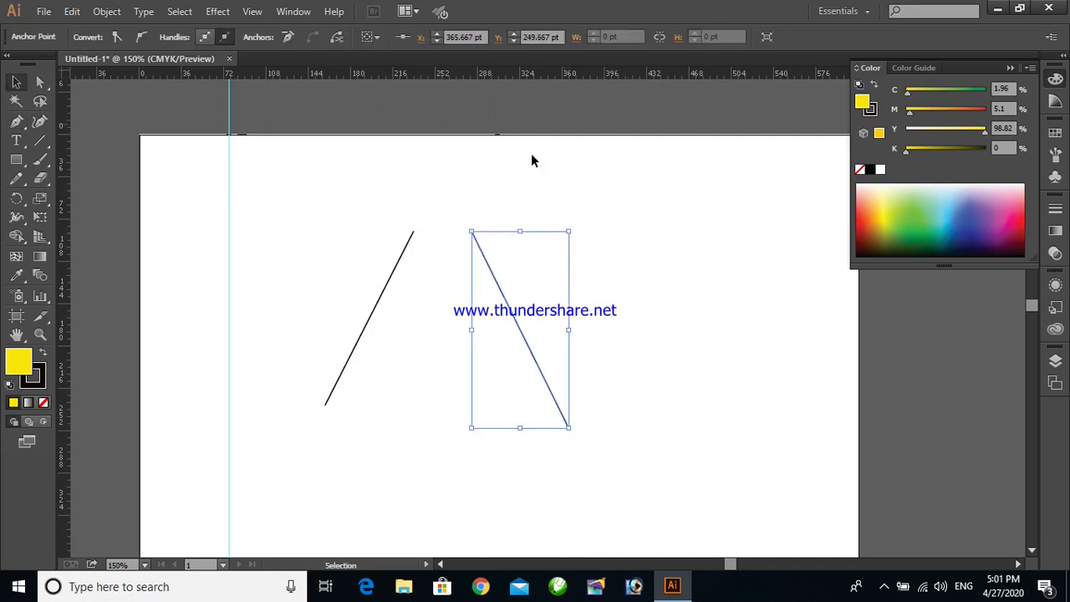
# Join the two top ends and set fill to None, then revert to two separate lines
pyautogui.click(39, 82)
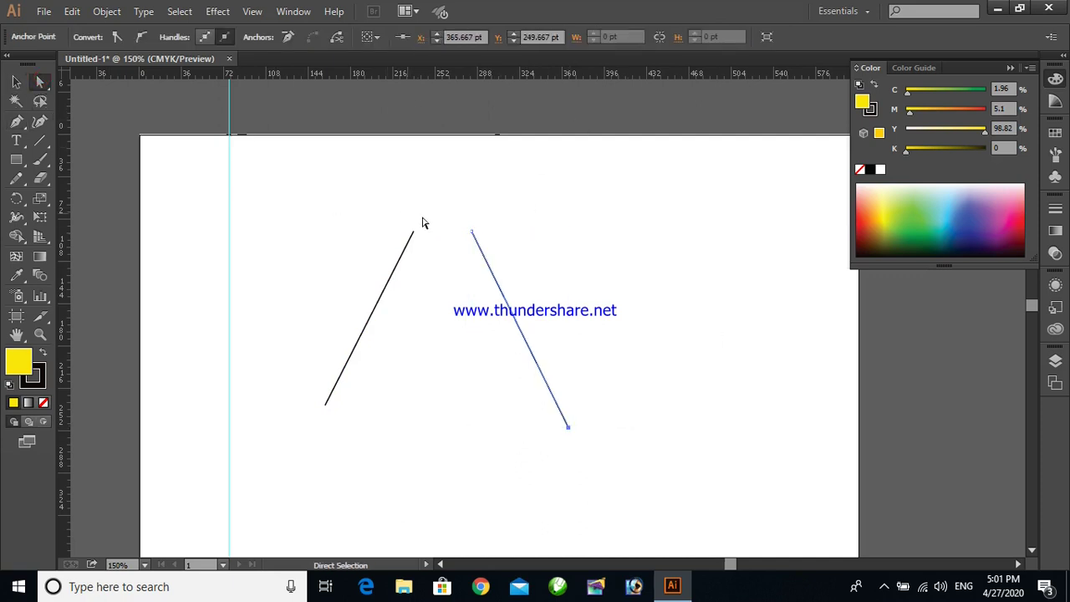
pyautogui.moveTo(388, 213); pyautogui.dragTo(497, 268)
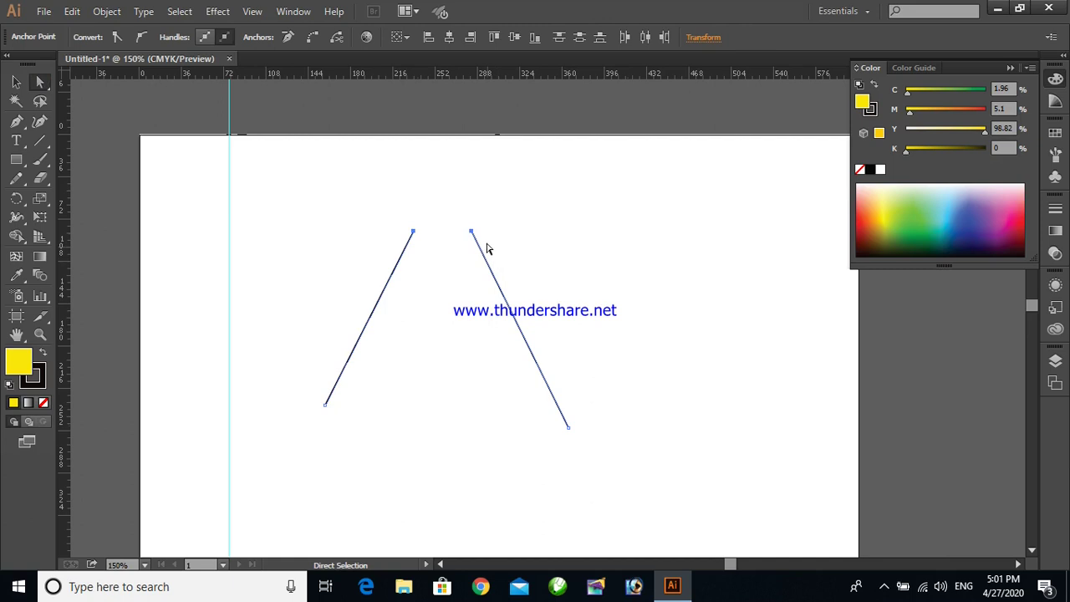
pyautogui.rightClick(472, 237)
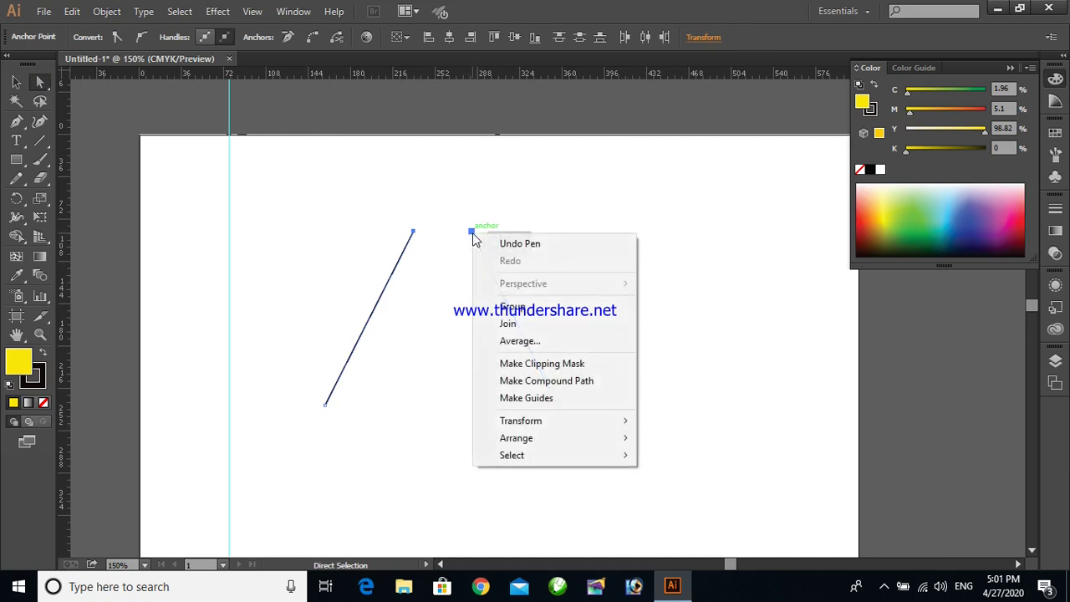
pyautogui.click(502, 318)
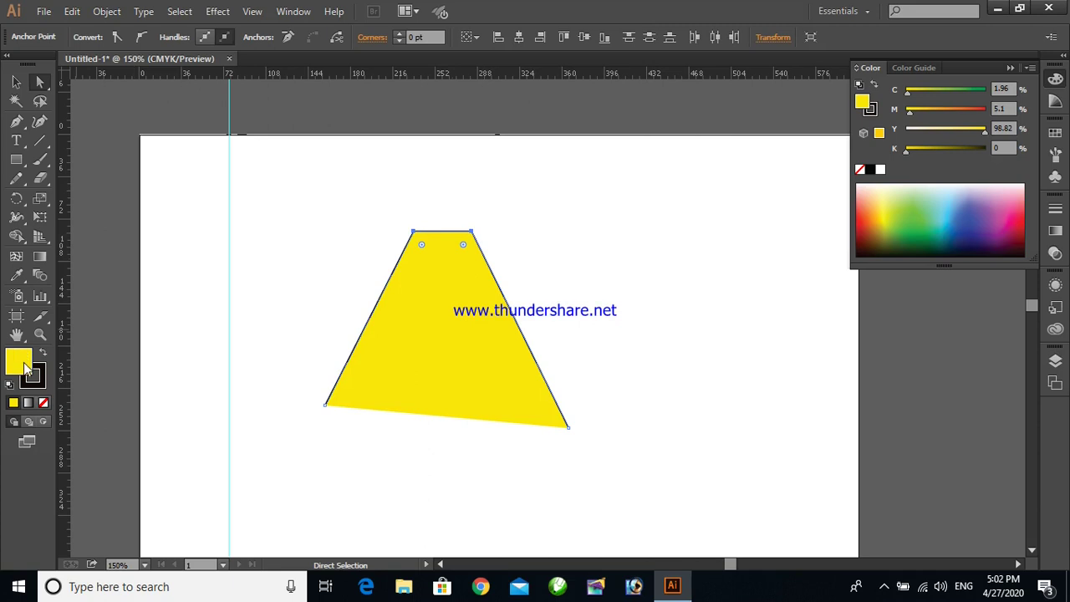
pyautogui.click(43, 402)
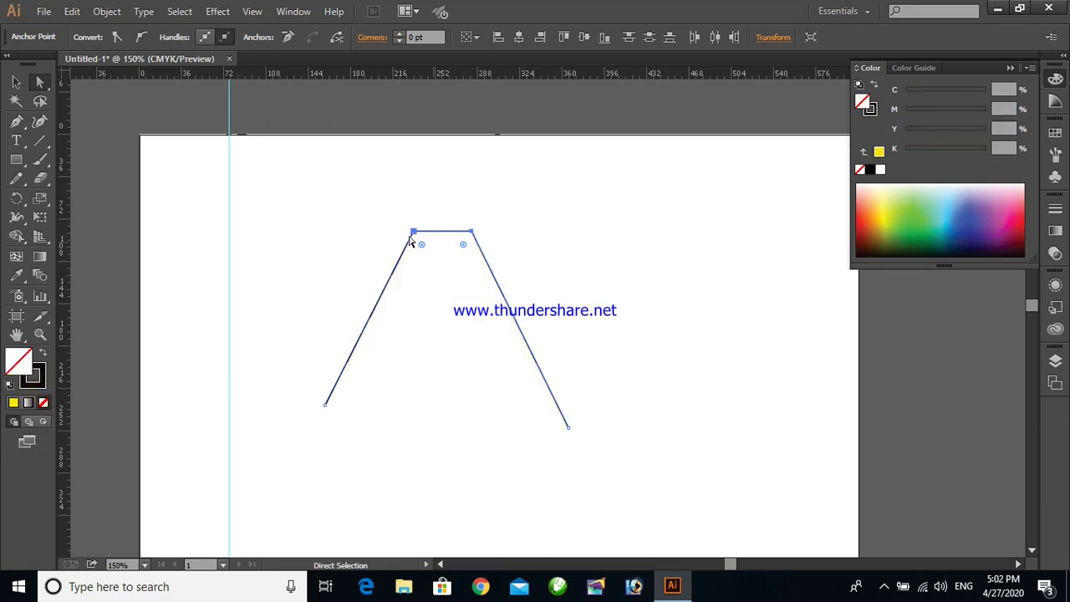
pyautogui.press('v')
pyautogui.hotkey('ctrl', 'z')
pyautogui.press('a')
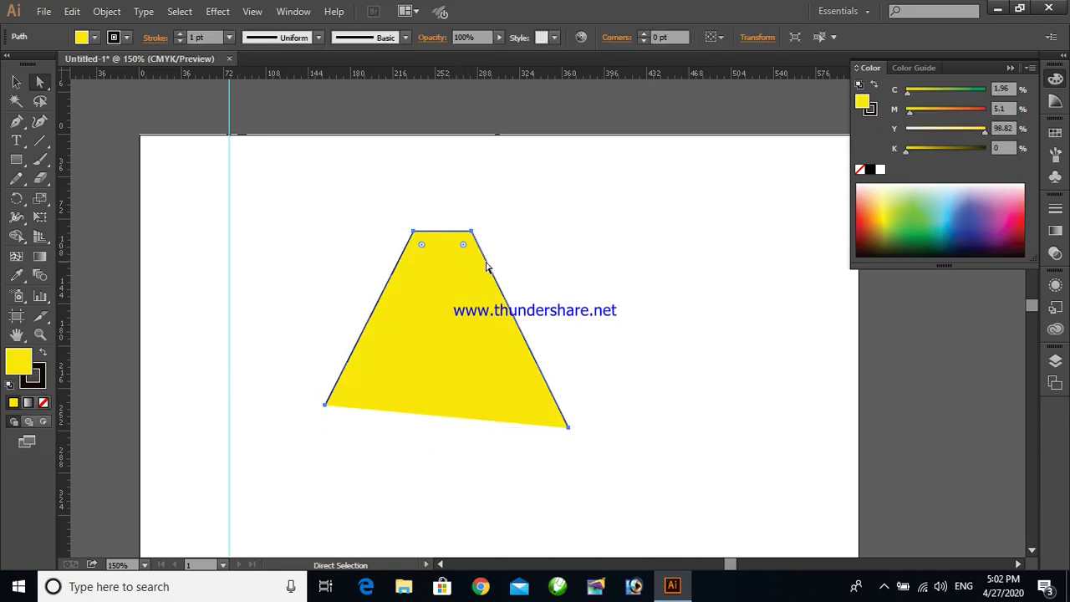
pyautogui.press('Delete')
# Try averaging the right line's top anchor on both axes, then undo it
pyautogui.press('v')
pyautogui.press('a')
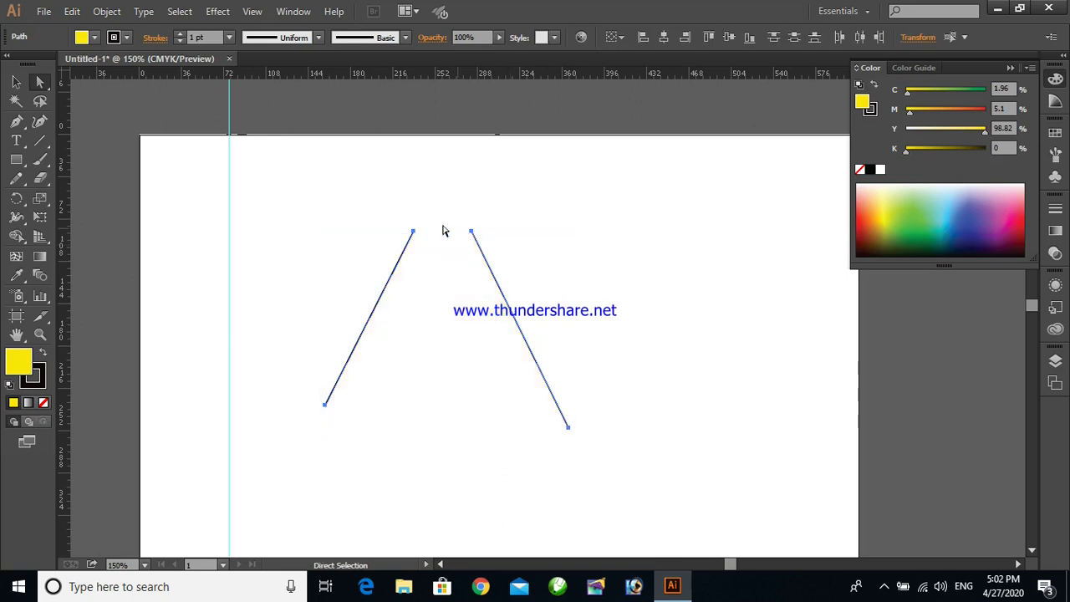
pyautogui.click(471, 231)
pyautogui.rightClick(472, 233)
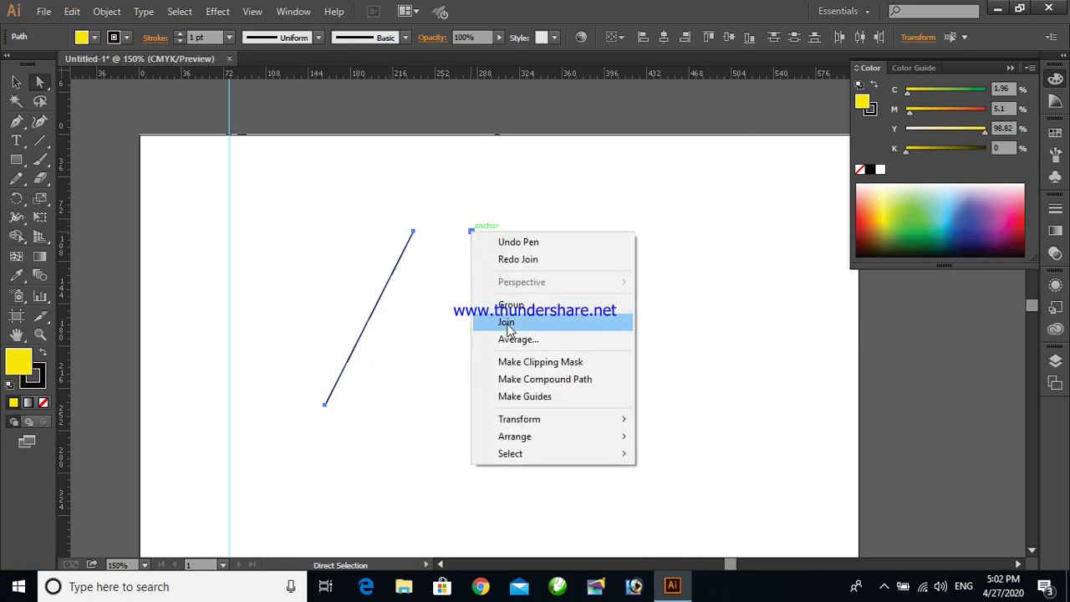
pyautogui.click(519, 339)
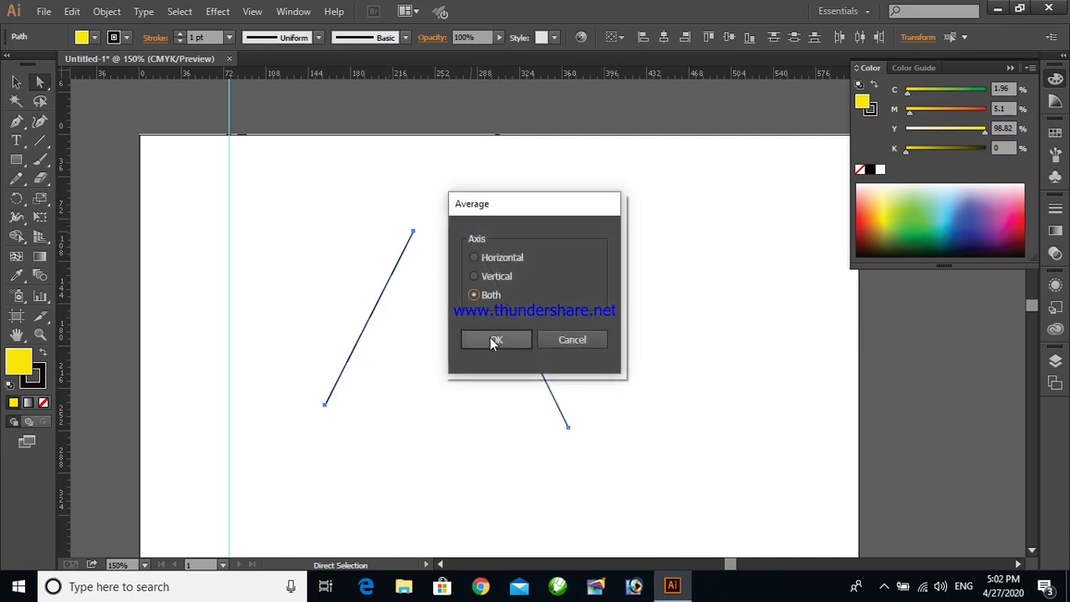
pyautogui.click(494, 340)
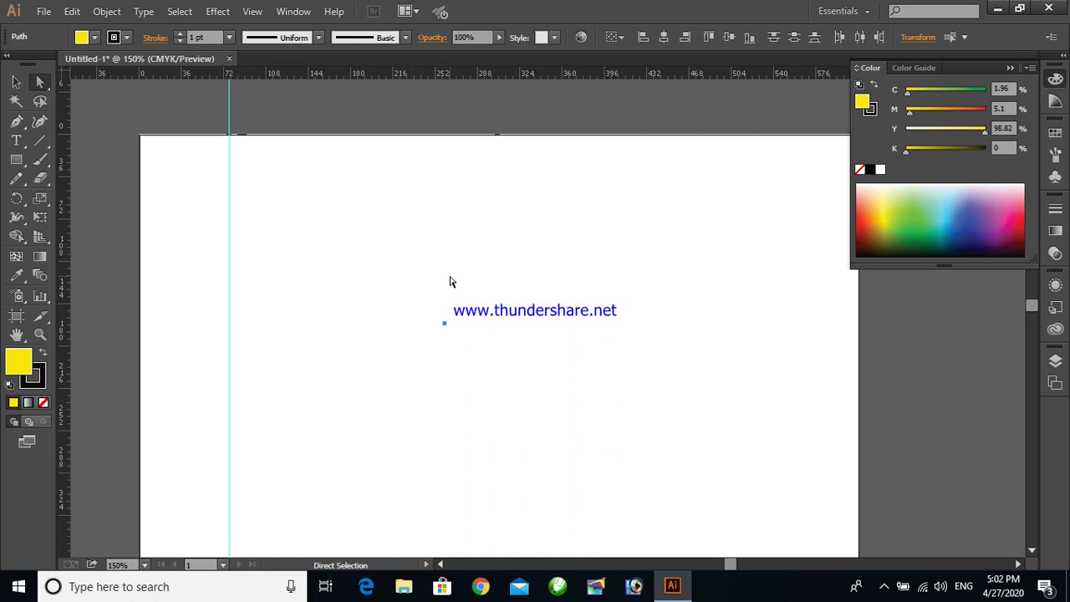
pyautogui.hotkey('ctrl', 'z')
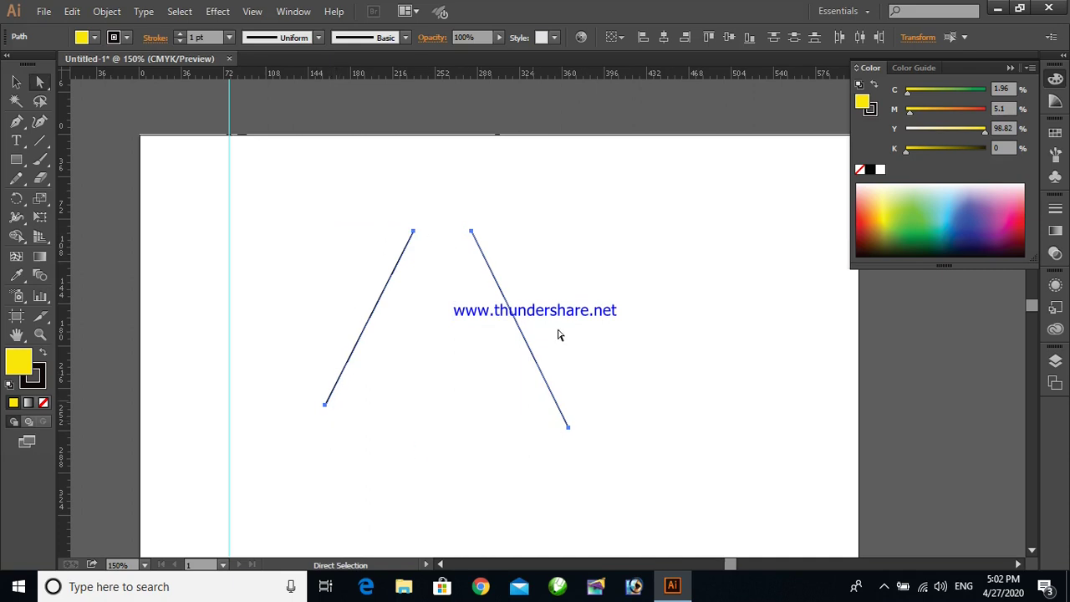
# Average both lines' top end points into one shared peak and join them into a single path
pyautogui.click(204, 224)
pyautogui.moveTo(388, 217); pyautogui.dragTo(487, 250)
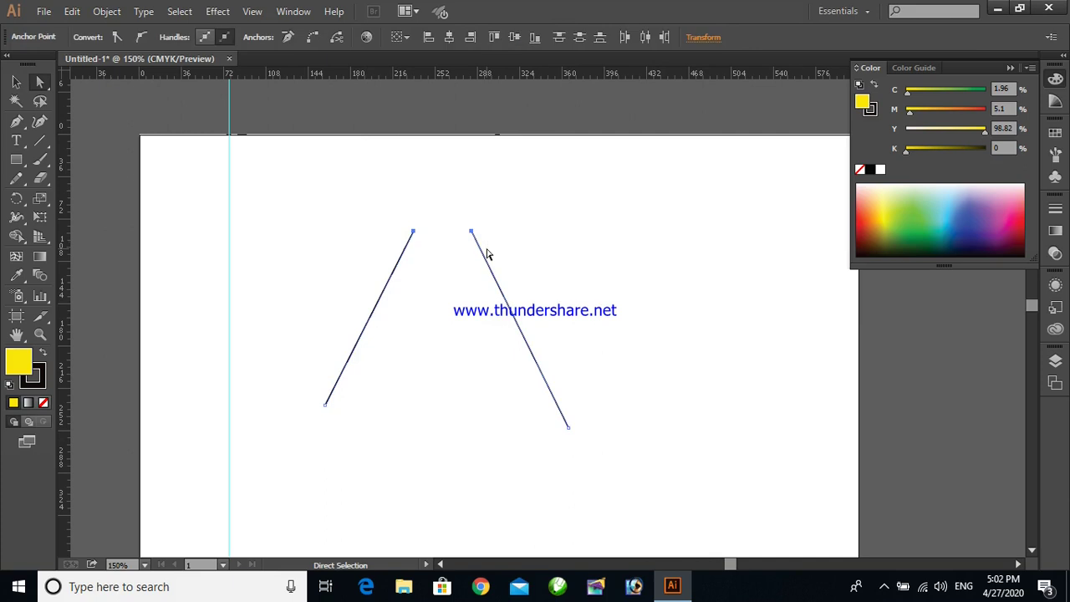
pyautogui.rightClick(472, 237)
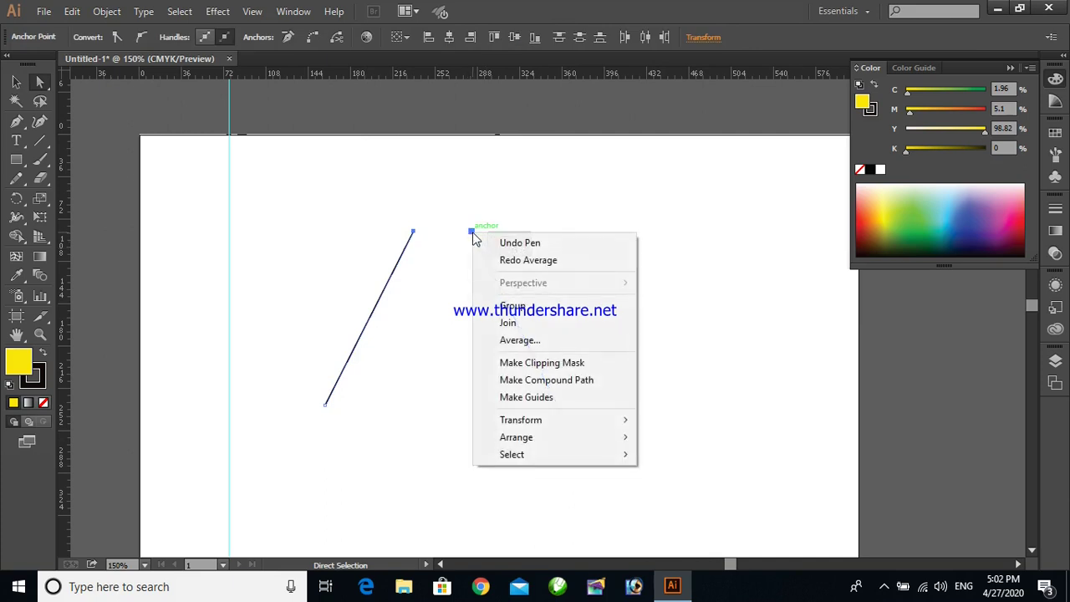
pyautogui.click(494, 339)
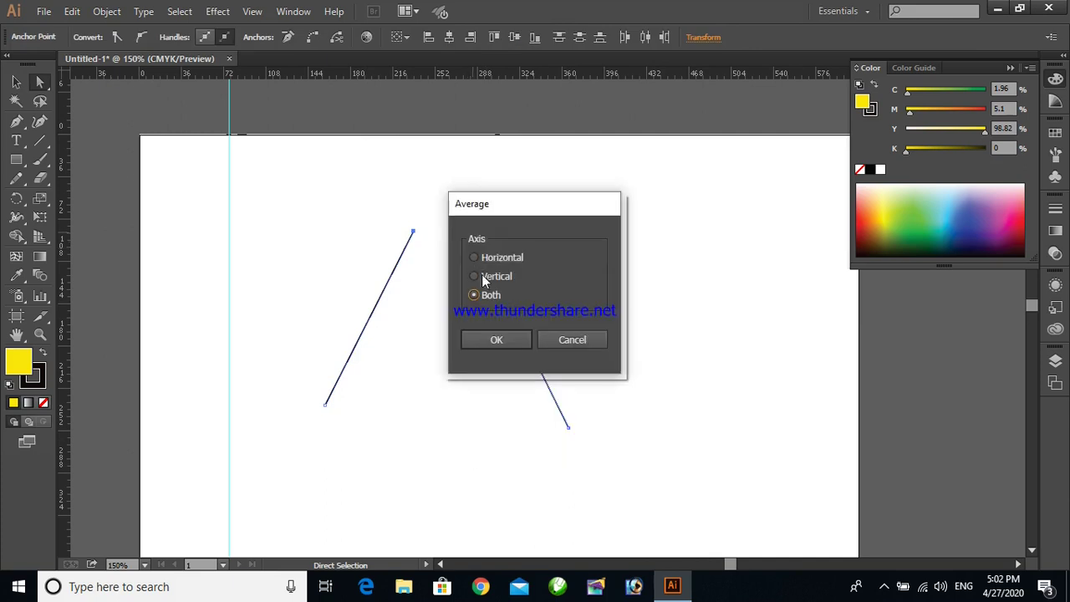
pyautogui.click(495, 339)
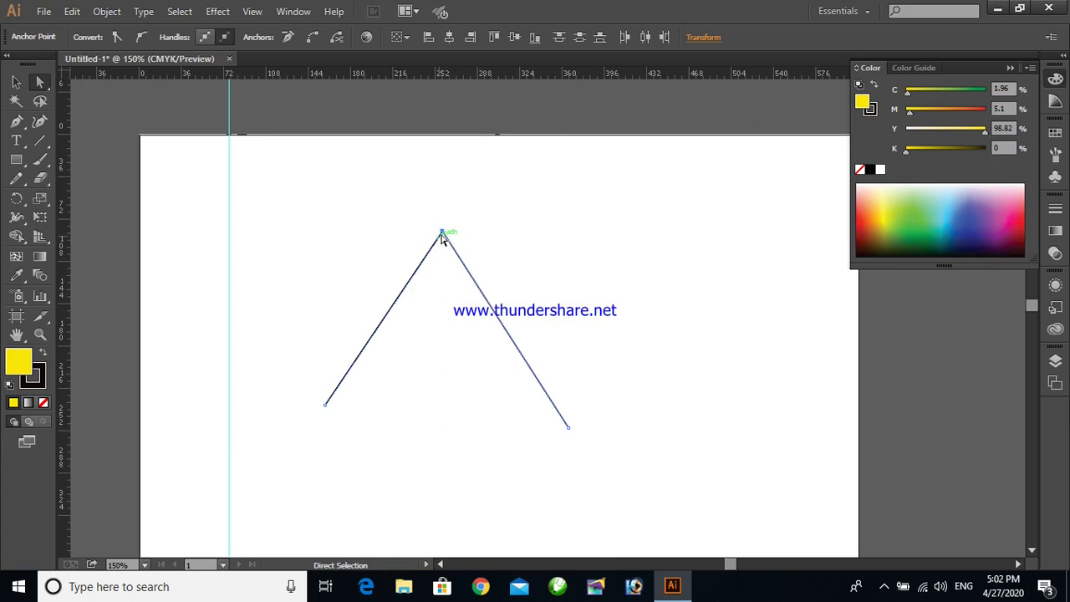
pyautogui.rightClick(442, 237)
pyautogui.click(475, 323)
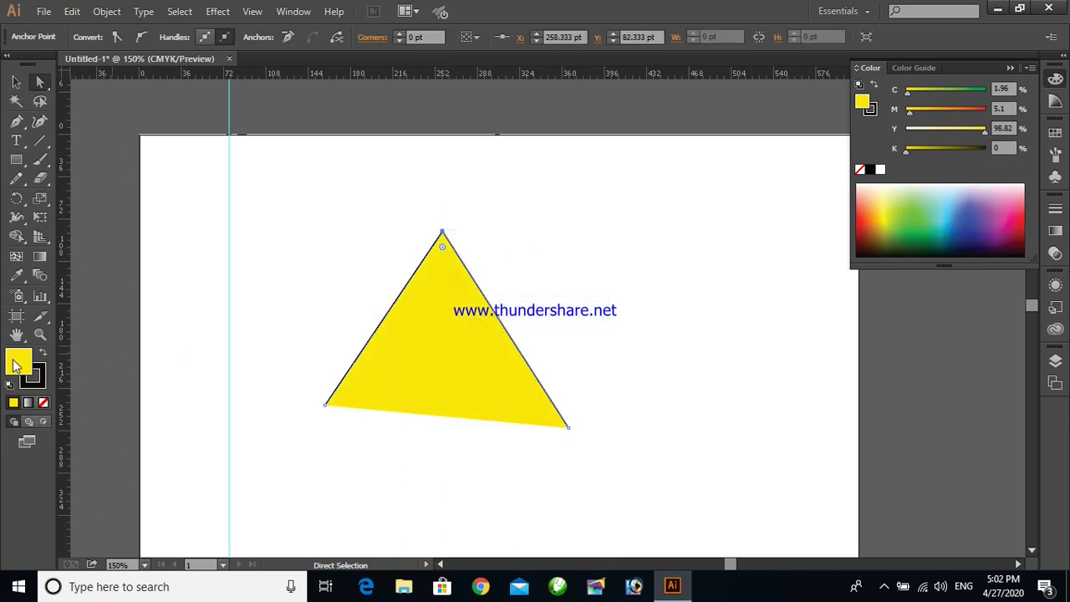
# Set the path's fill to None and delete the selected peak and lines
pyautogui.click(43, 402)
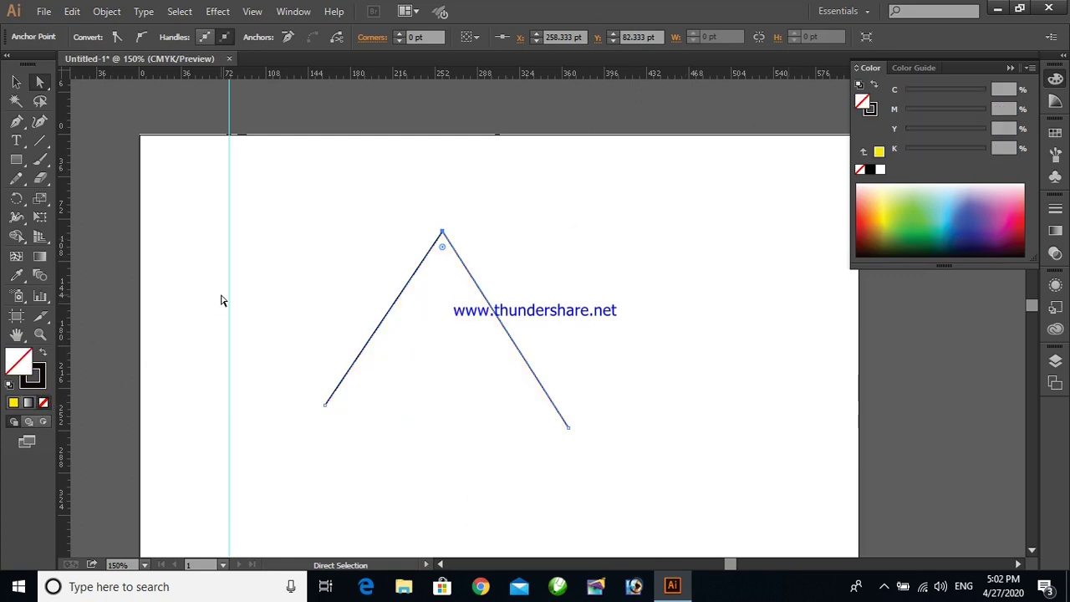
pyautogui.click(16, 81)
pyautogui.press('Delete')
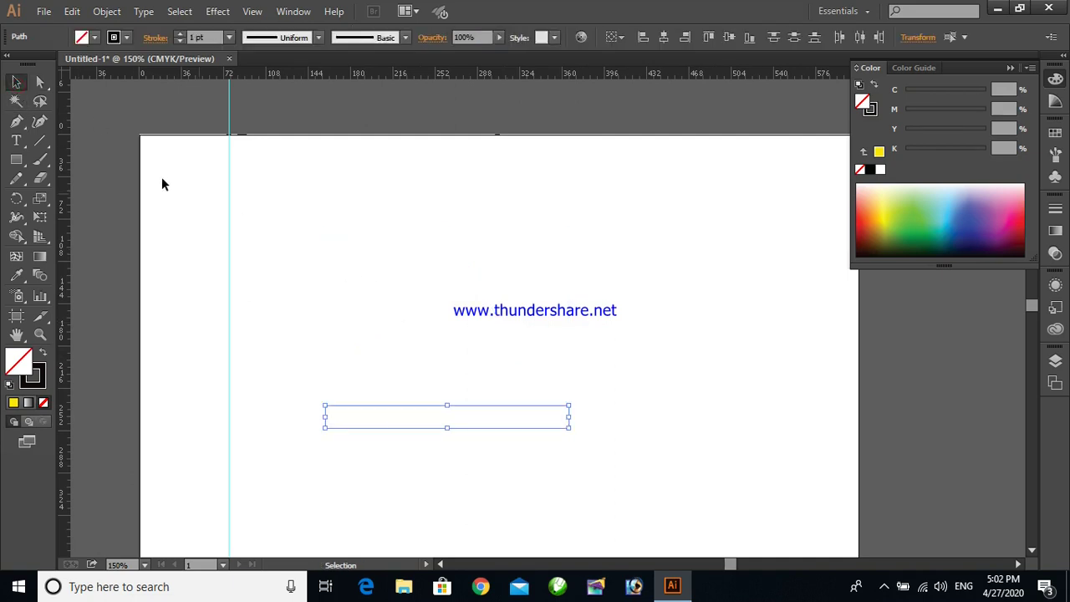
# Draw a trial spiral across the empty artboard with the Spiral Tool, then undo it
pyautogui.click(18, 159)
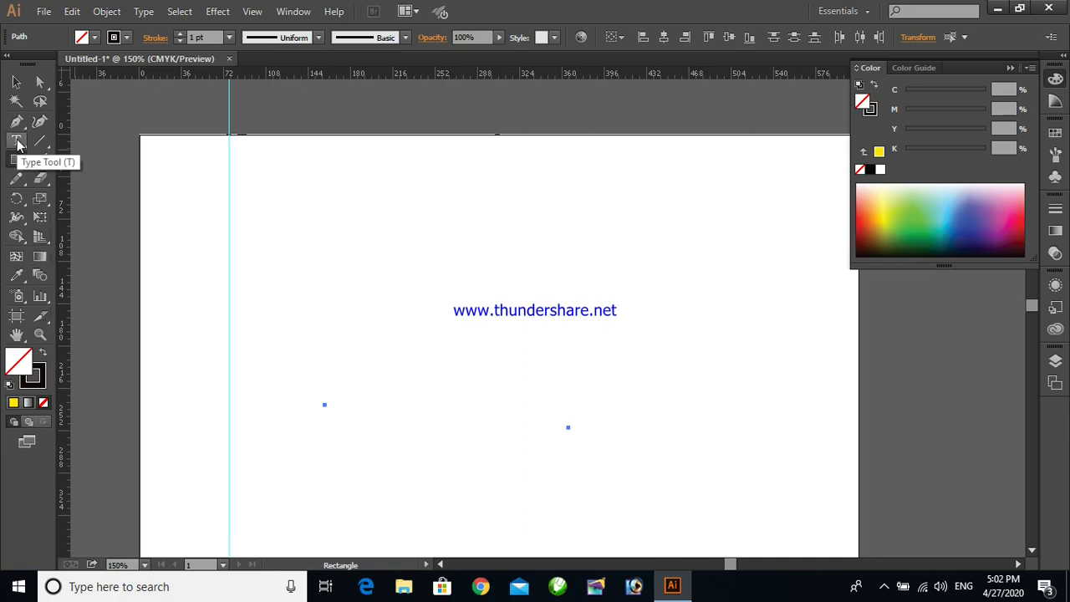
pyautogui.moveTo(40, 142); pyautogui.dragTo(87, 182)
pyautogui.moveTo(347, 224); pyautogui.dragTo(550, 379)
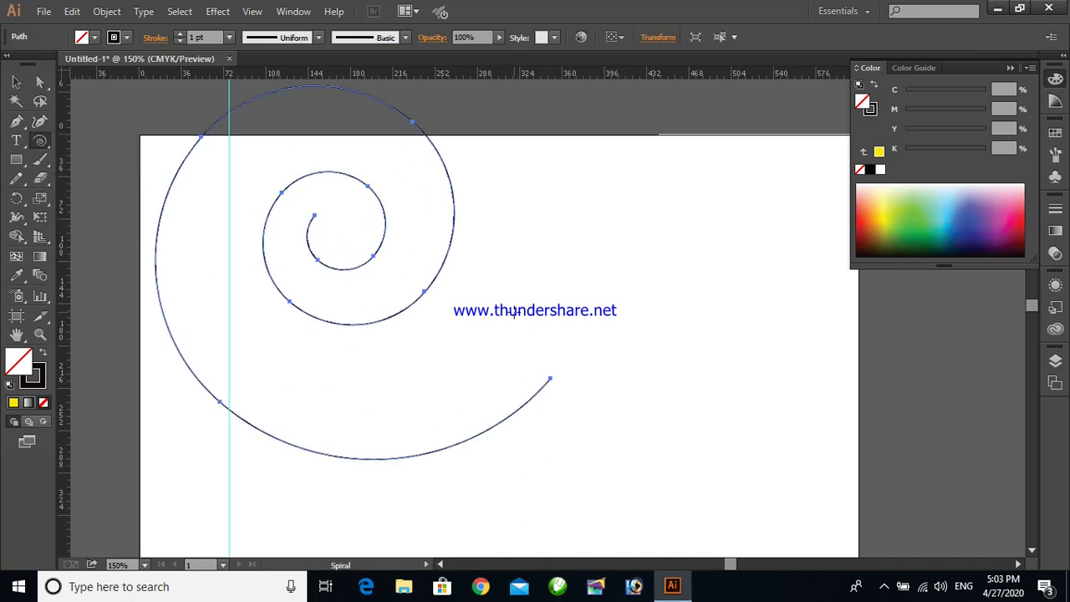
pyautogui.hotkey('ctrl', 'z')
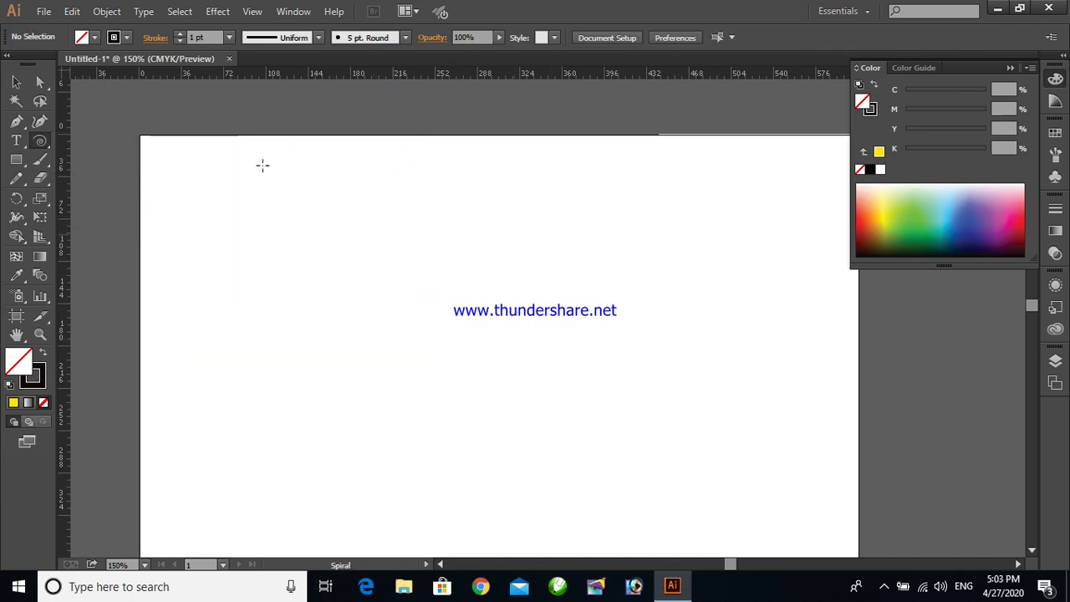
# Draw a rectangle about 167 × 123 pt in the artboard's upper left
pyautogui.click(22, 160)
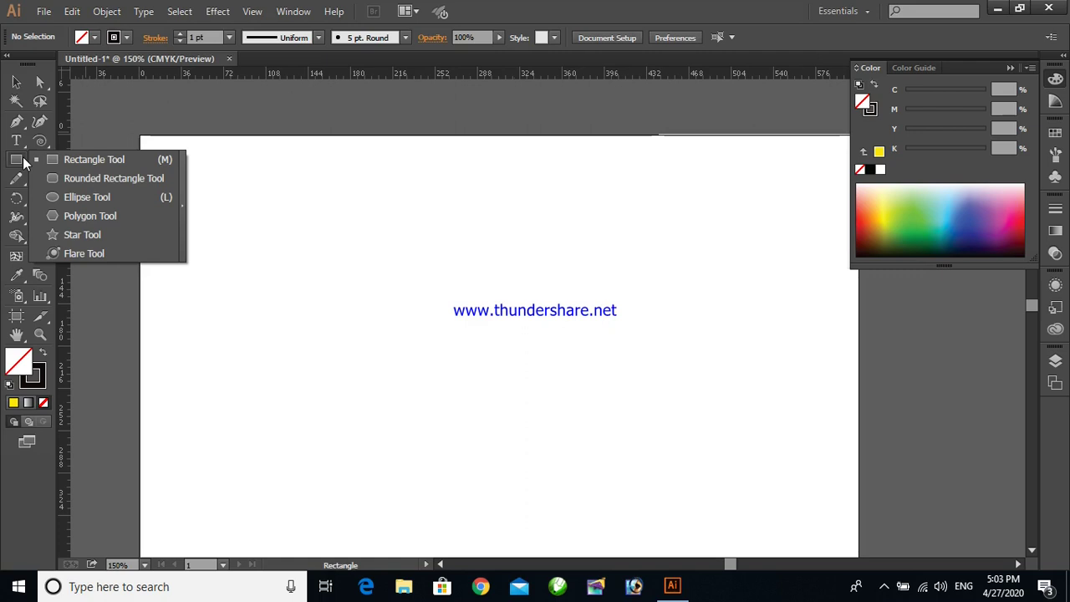
pyautogui.click(48, 158)
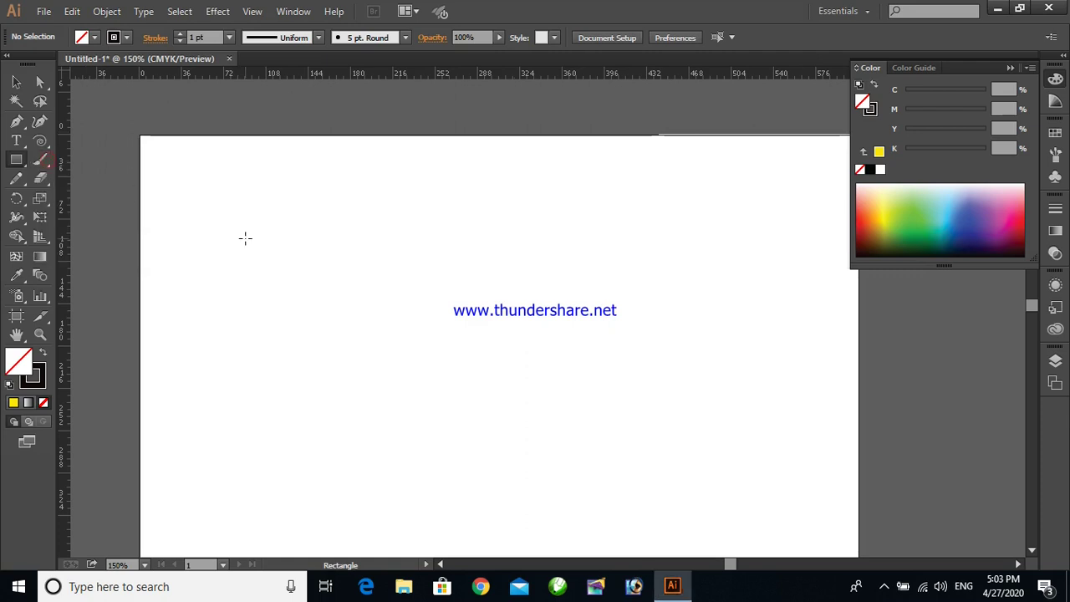
pyautogui.moveTo(202, 208); pyautogui.dragTo(399, 351)
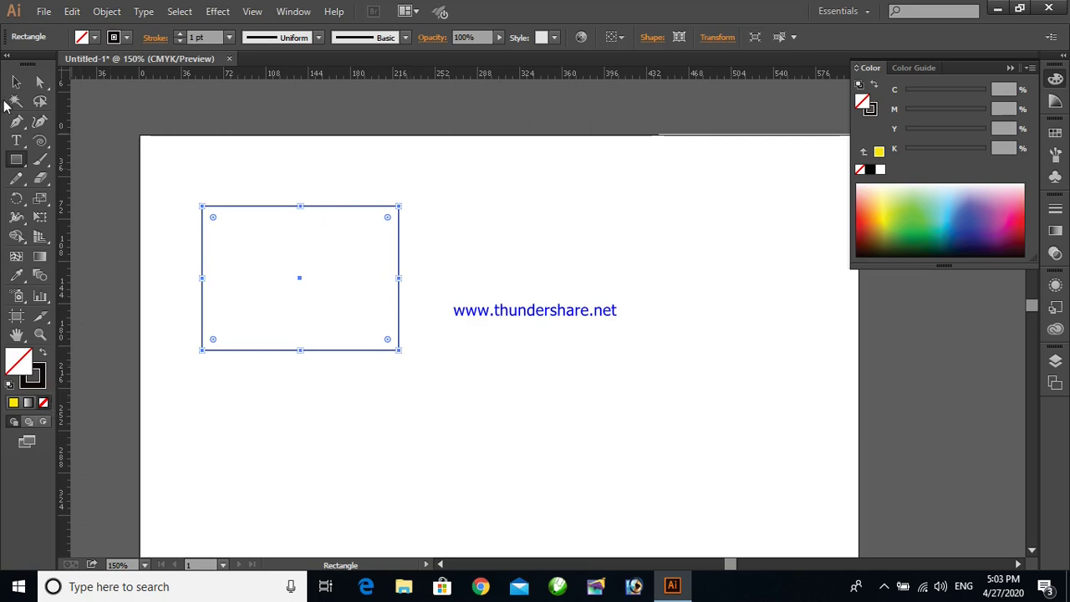
# Bring the Stroke swatch forward so the rectangle keeps a thin black outline, and reselect it
pyautogui.click(16, 82)
pyautogui.click(209, 393)
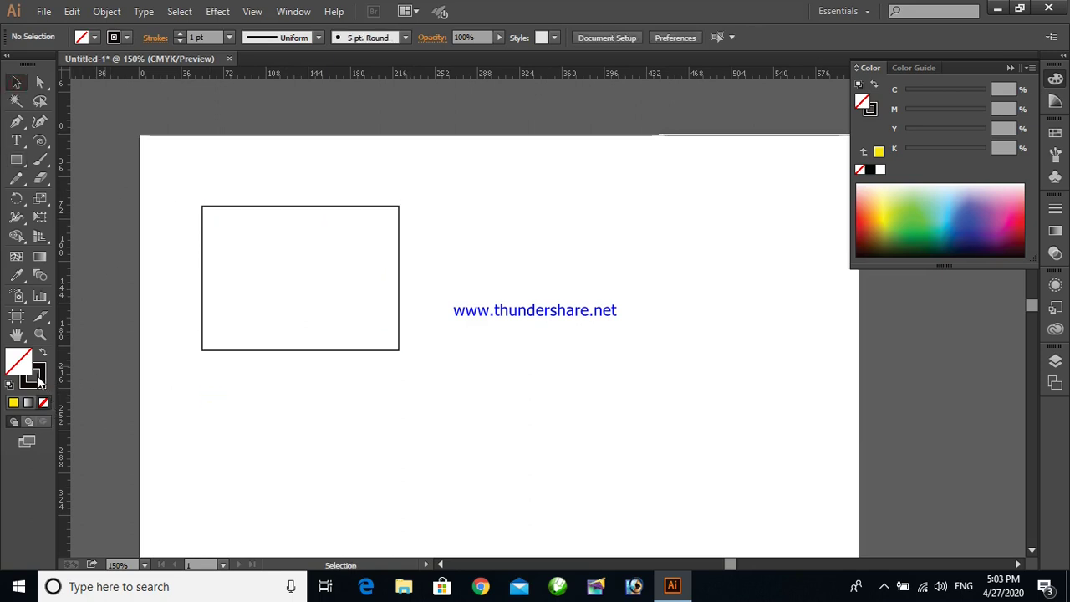
pyautogui.click(35, 378)
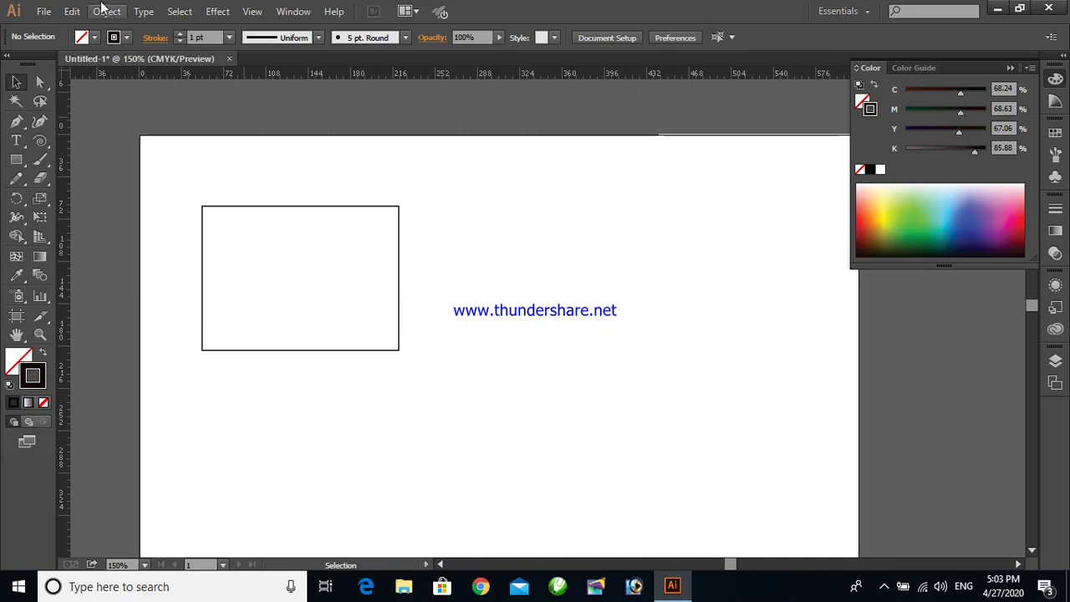
pyautogui.click(269, 207)
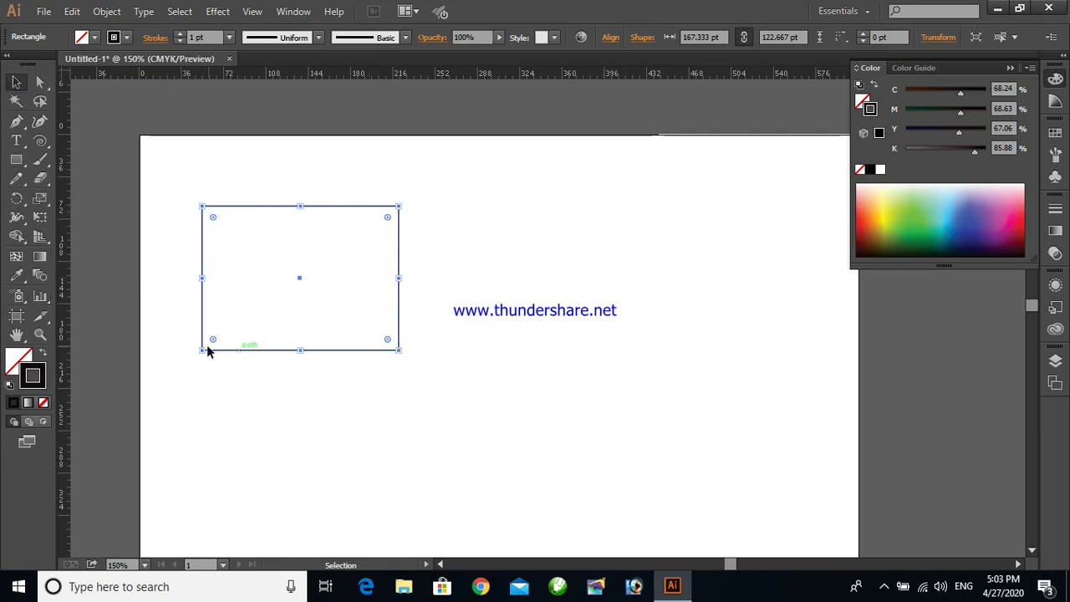
pyautogui.click(18, 123)
pyautogui.click(19, 124)
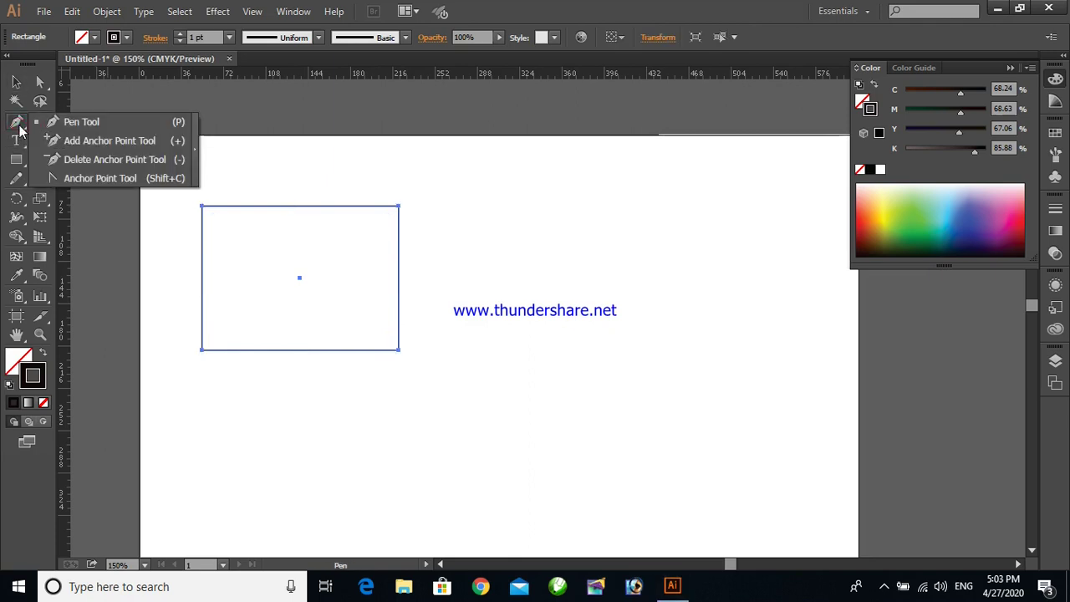
pyautogui.moveTo(17, 159); pyautogui.dragTo(72, 163)
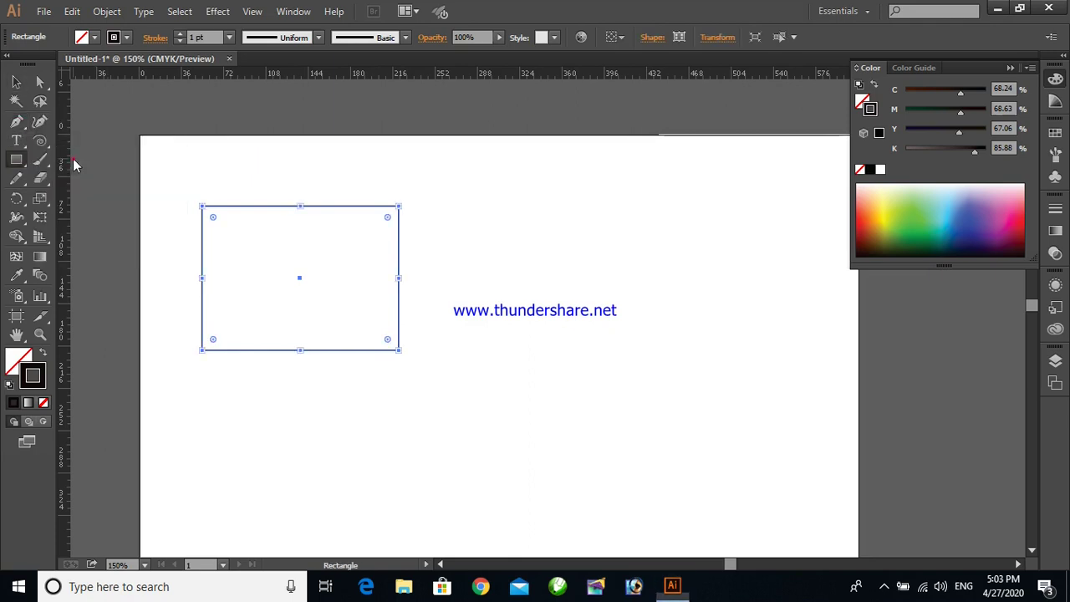
# Draw a second rectangle right of the first, removing a small extra one below it
pyautogui.moveTo(454, 201); pyautogui.dragTo(669, 342)
pyautogui.moveTo(494, 385); pyautogui.dragTo(624, 452)
pyautogui.press('v')
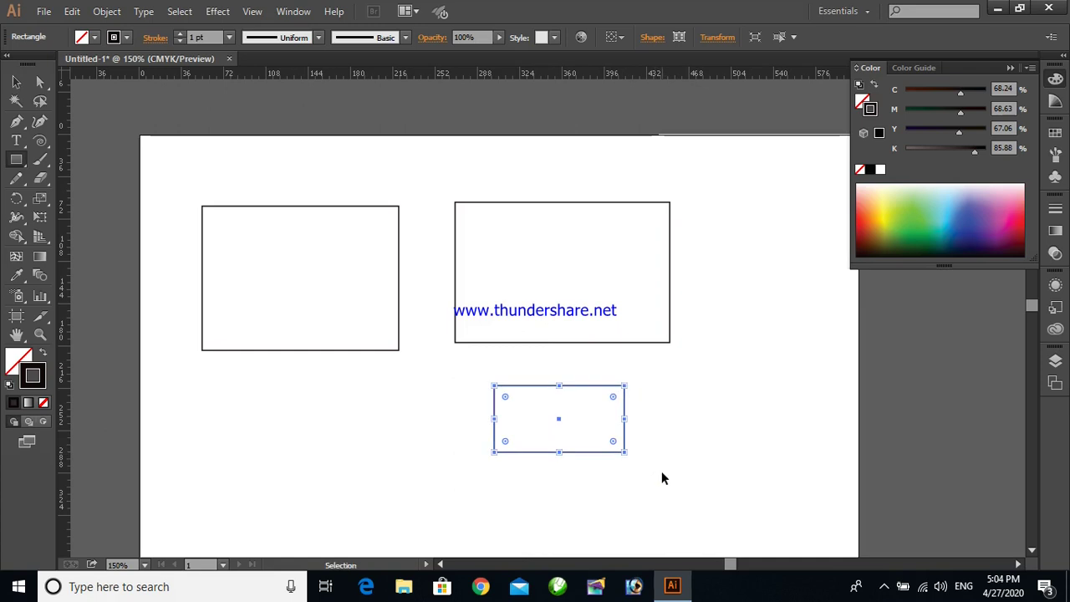
pyautogui.click(661, 473)
pyautogui.hotkey('ctrl', 'z')
# Try trial rectangles and the exact-size Rectangle dialog below, deleting and cancelling each
pyautogui.click(16, 159)
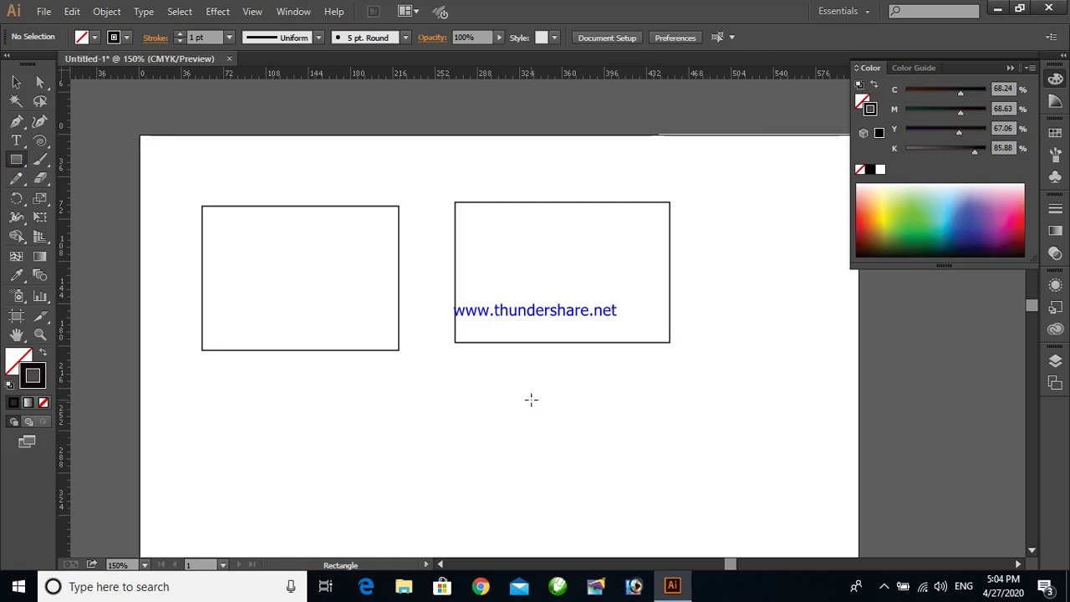
pyautogui.click(531, 399)
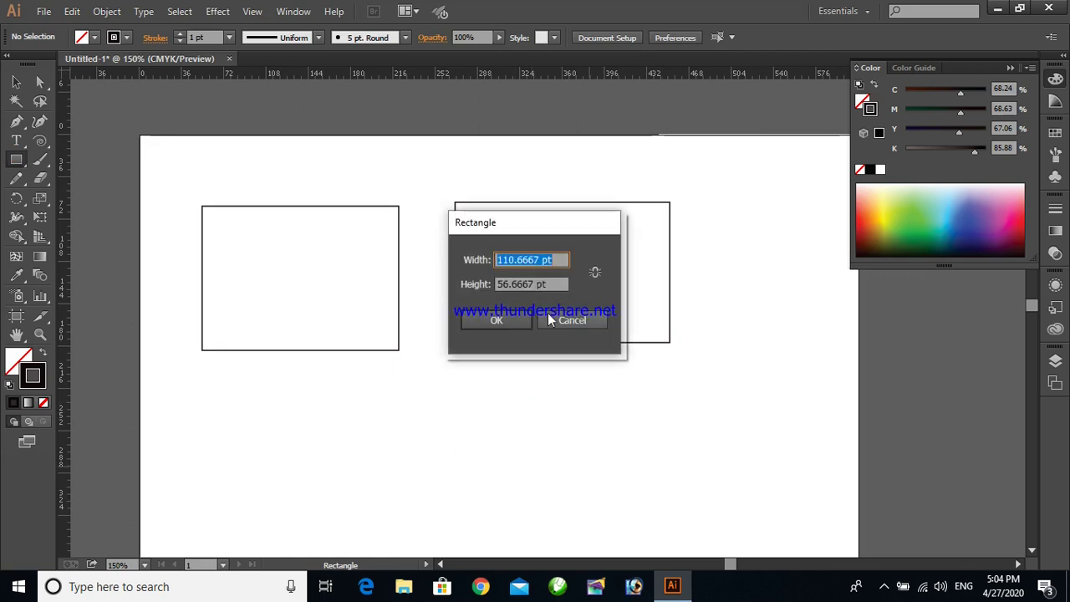
pyautogui.click(579, 322)
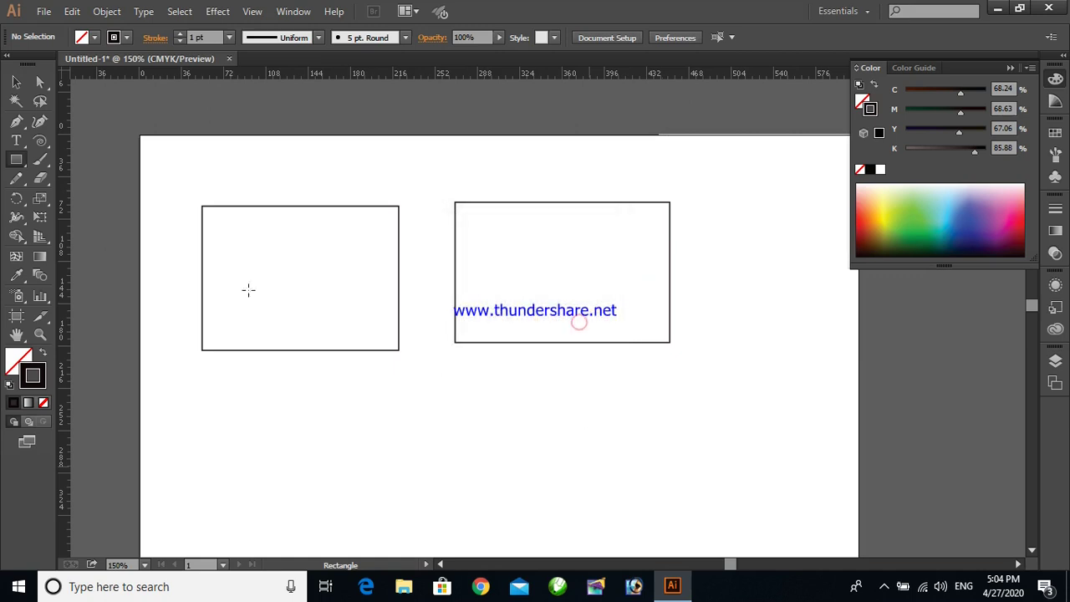
pyautogui.moveTo(361, 402); pyautogui.dragTo(496, 472)
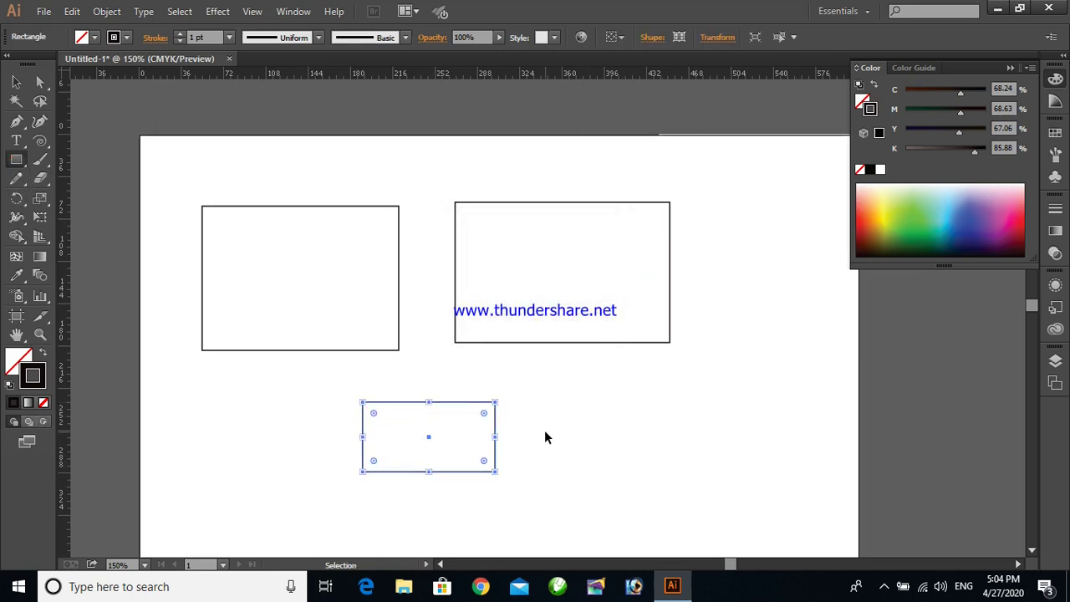
pyautogui.press('Delete')
pyautogui.moveTo(438, 393); pyautogui.dragTo(543, 497)
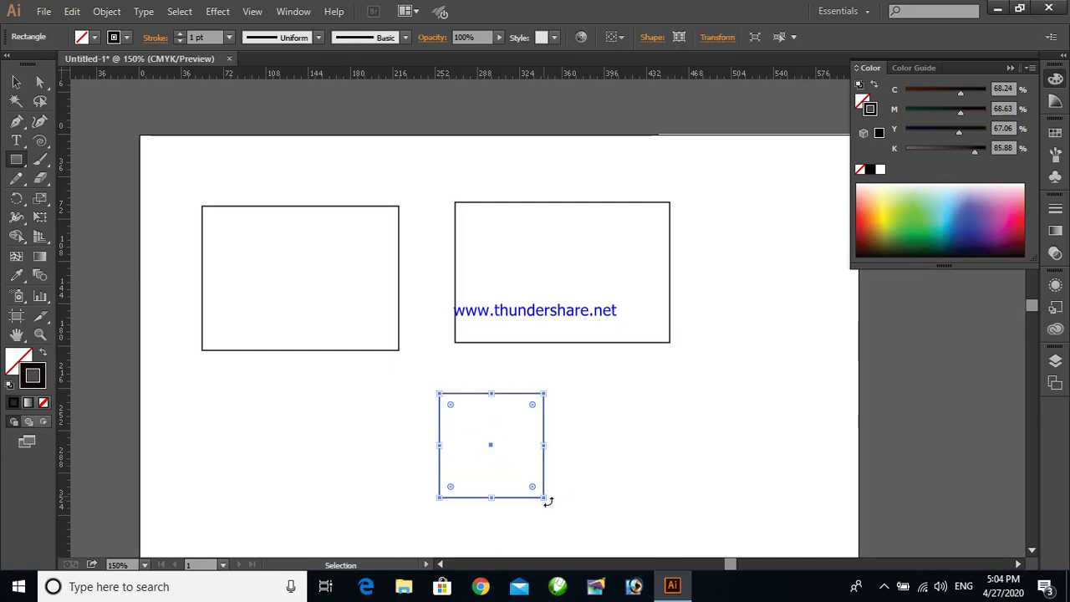
pyautogui.press('Delete')
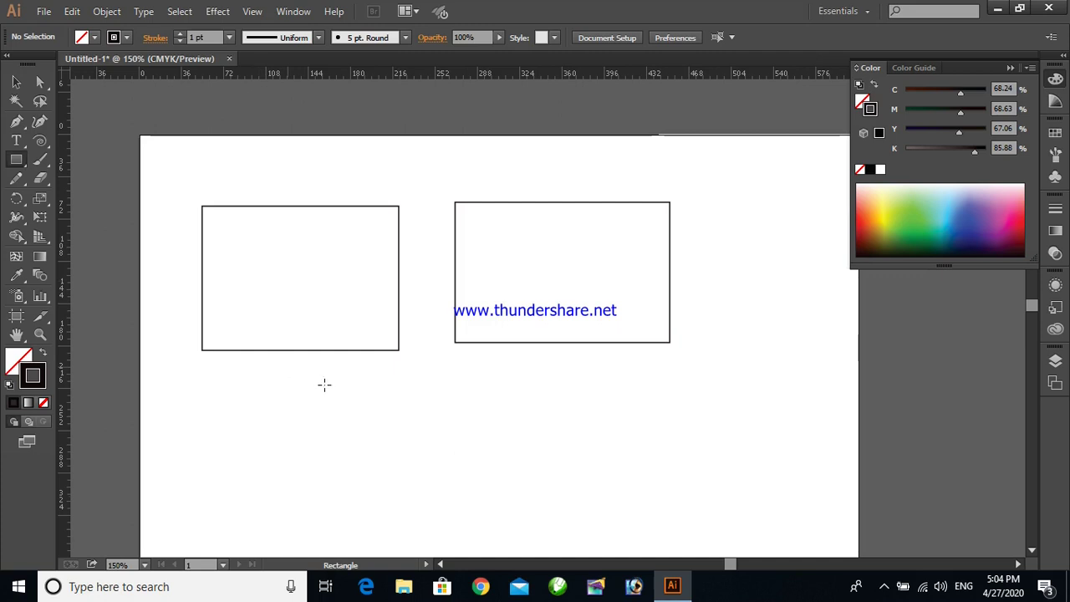
pyautogui.click(476, 407)
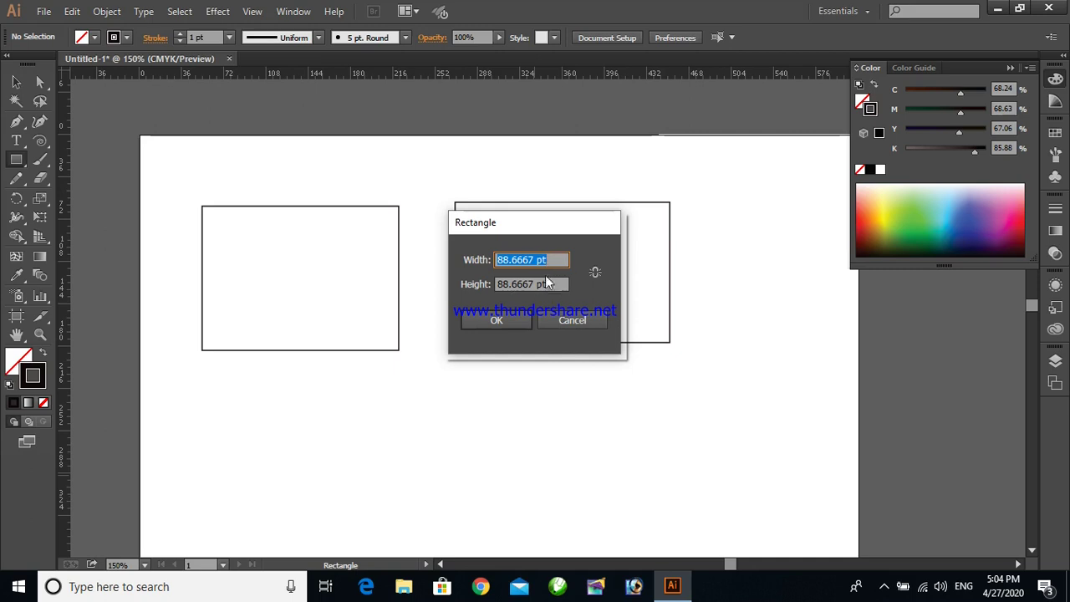
pyautogui.click(572, 320)
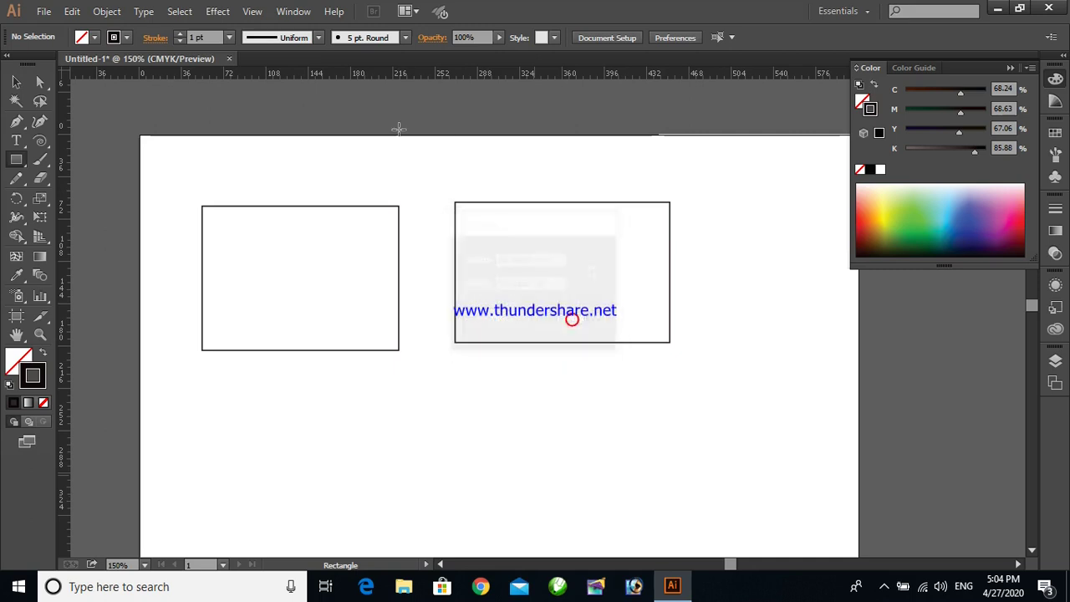
pyautogui.rightClick(341, 77)
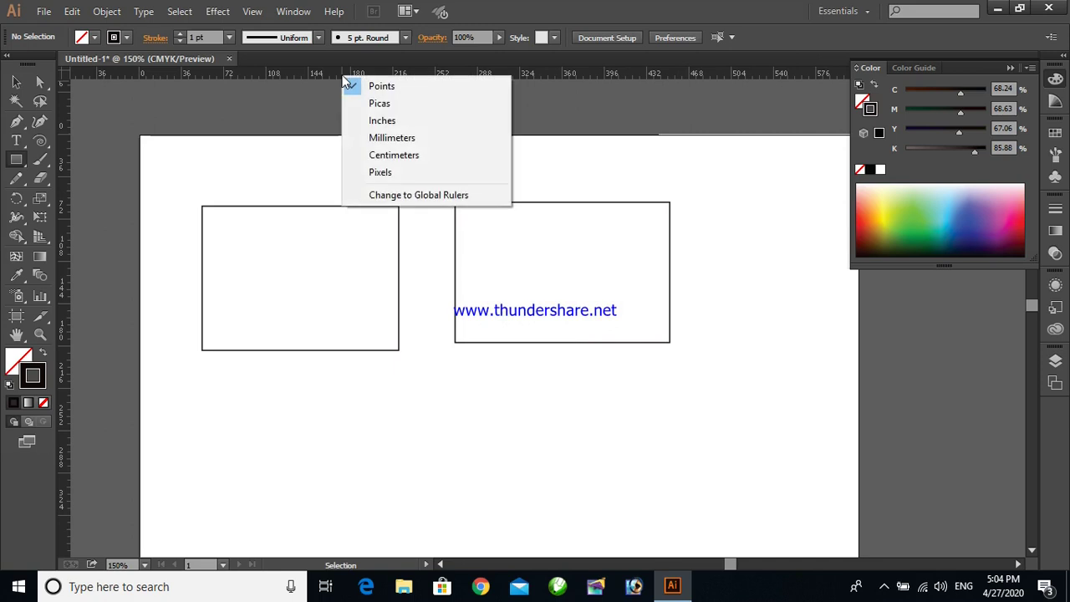
pyautogui.click(381, 121)
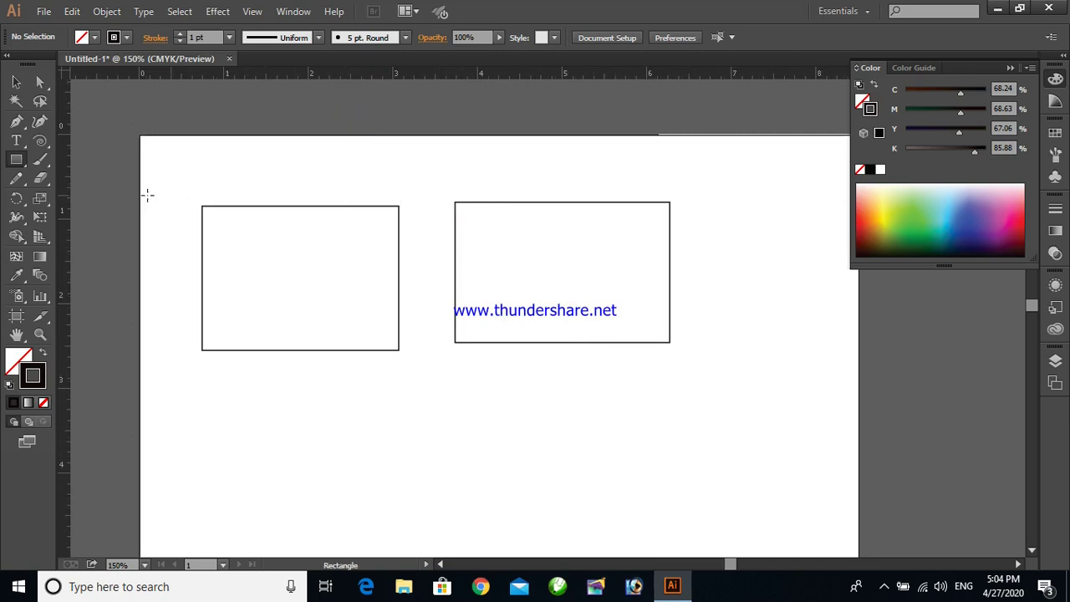
pyautogui.moveTo(430, 384); pyautogui.dragTo(494, 431)
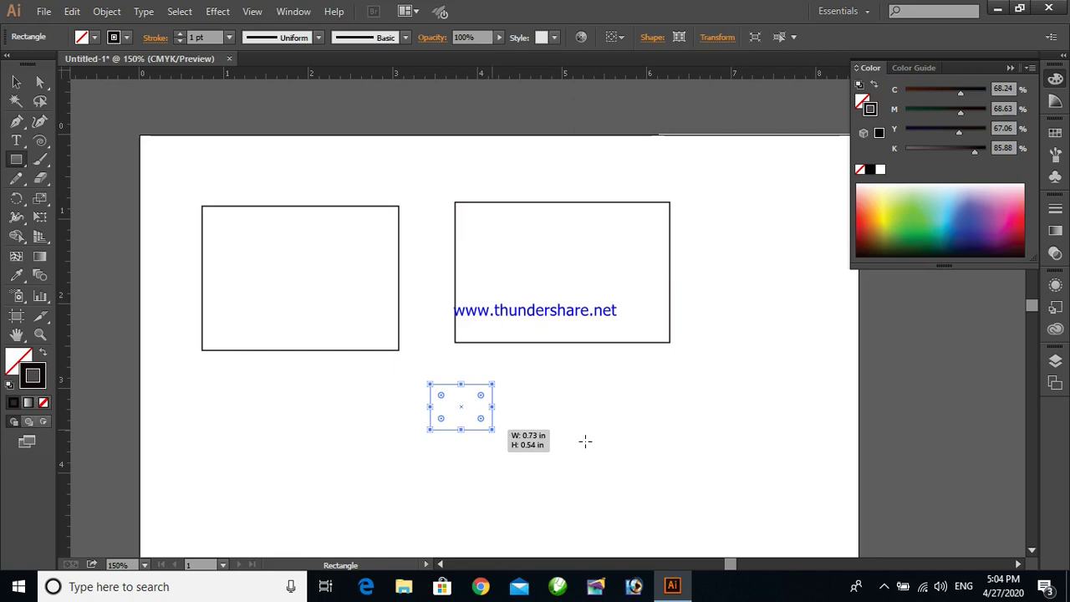
pyautogui.hotkey('ctrl', 'z')
pyautogui.click(483, 407)
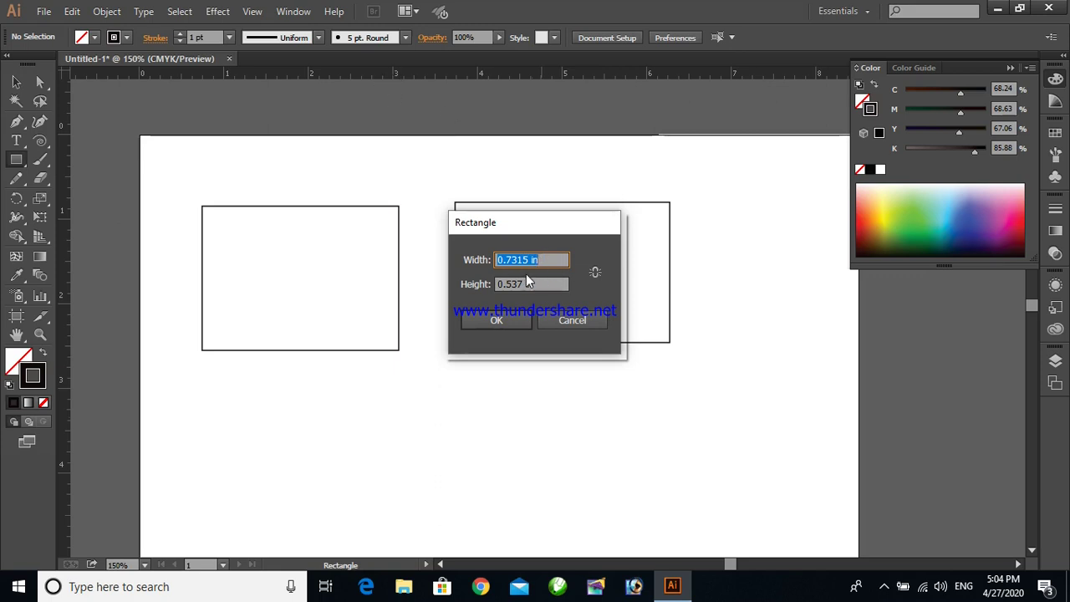
pyautogui.write('4')
pyautogui.press('Tab')
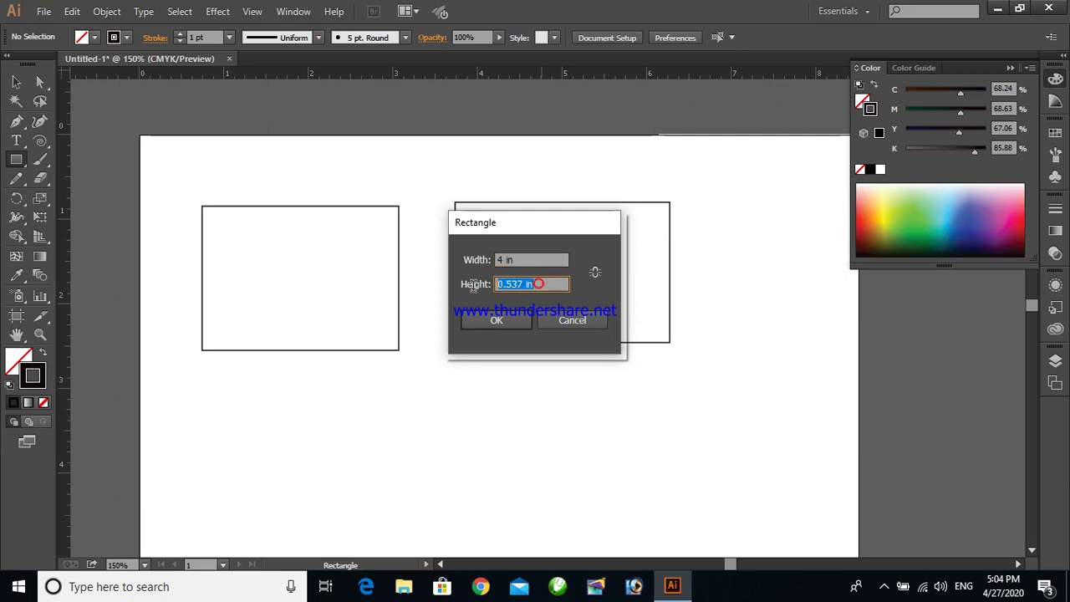
pyautogui.click(480, 323)
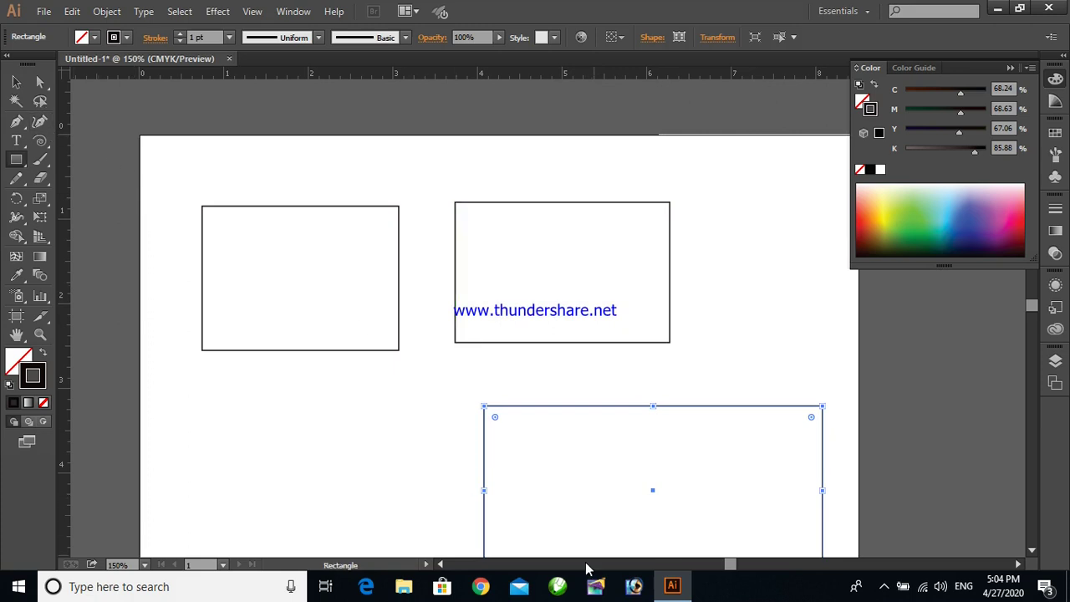
pyautogui.press('Delete')
pyautogui.click(16, 81)
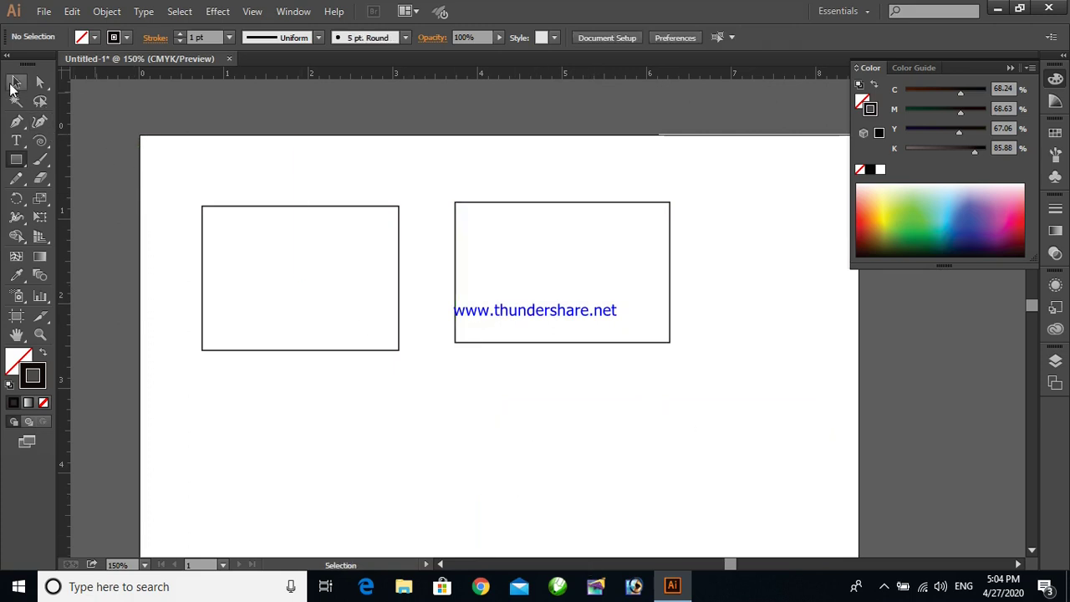
# Collapse the Color panel and draw a straight diagonal Pen line down-right beneath the left rectangle
pyautogui.click(256, 207)
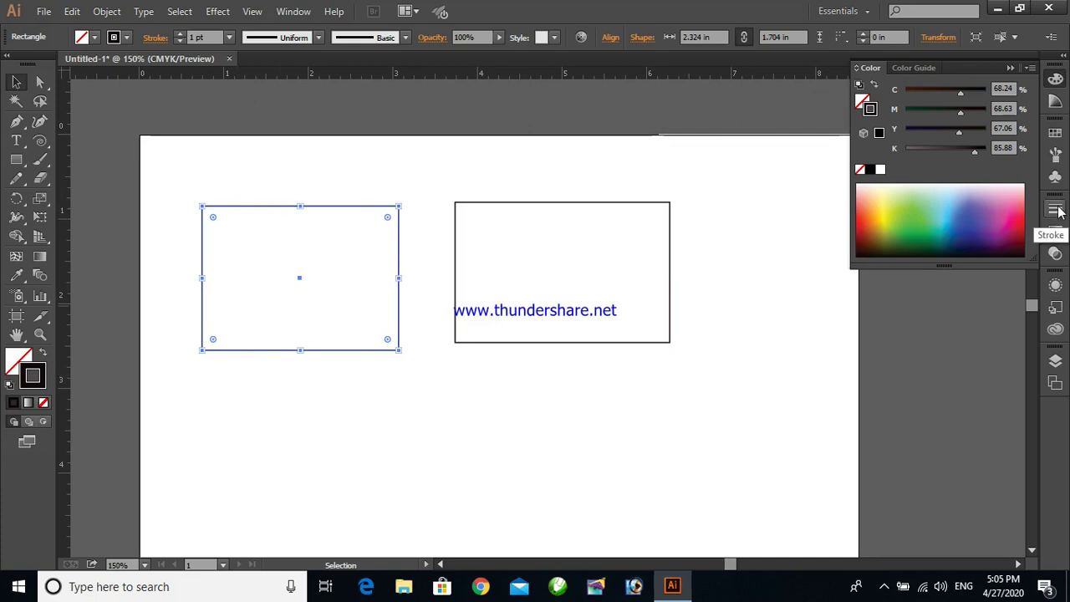
pyautogui.click(1010, 68)
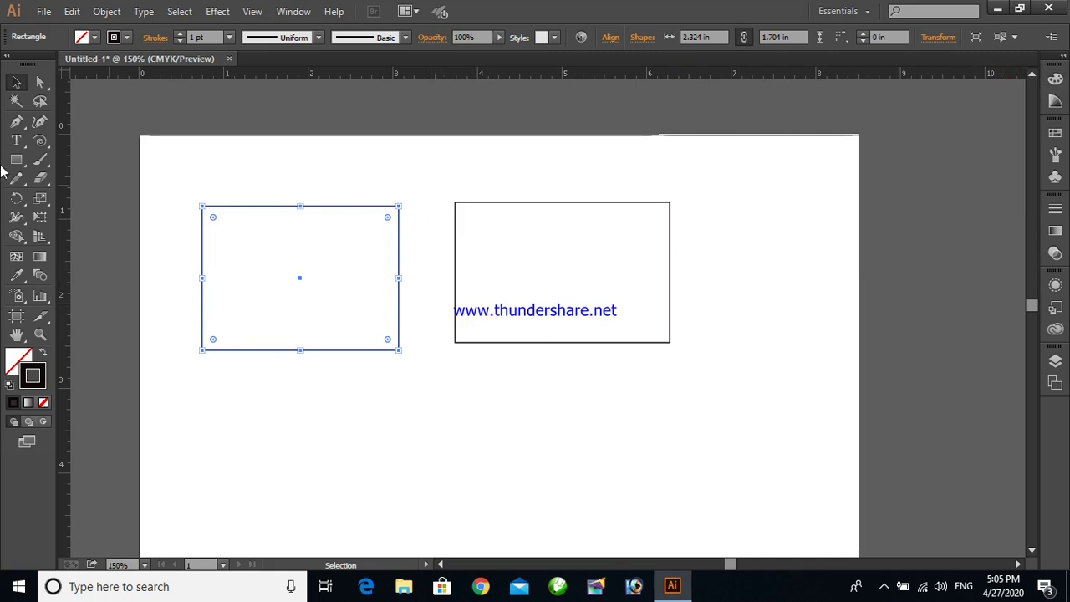
pyautogui.click(16, 121)
pyautogui.click(235, 403)
pyautogui.click(430, 516)
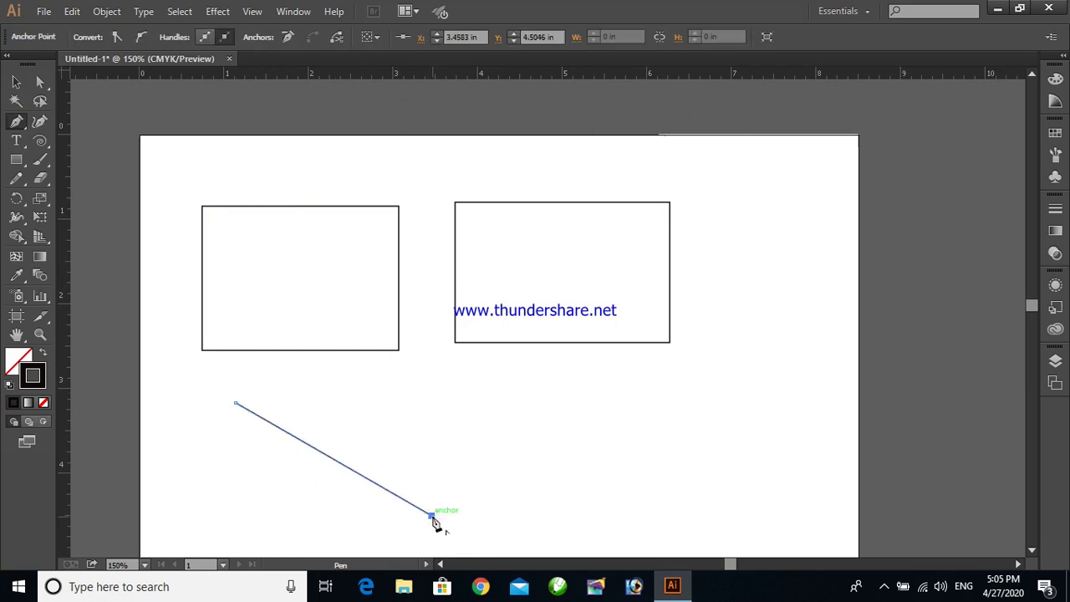
pyautogui.press('v')
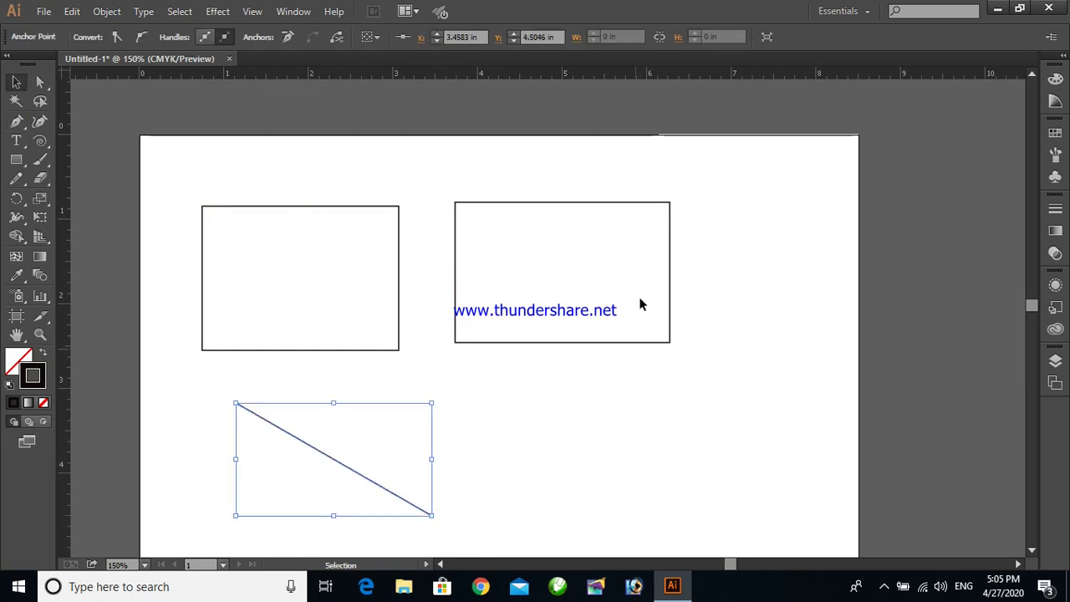
pyautogui.click(390, 351)
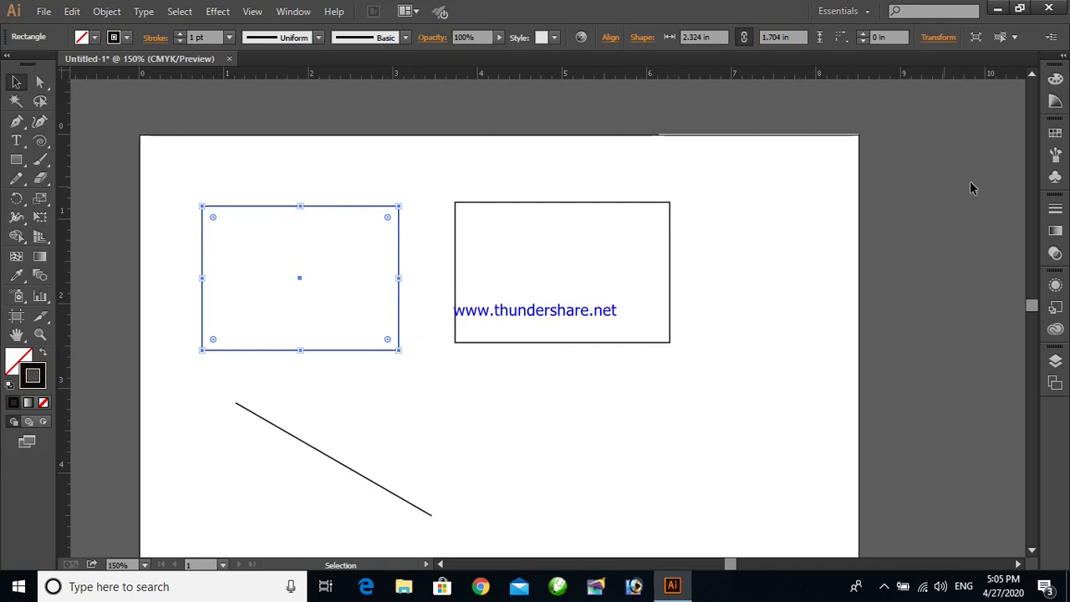
# Open the Stroke panel from the dock for the selected left rectangle
pyautogui.click(1056, 213)
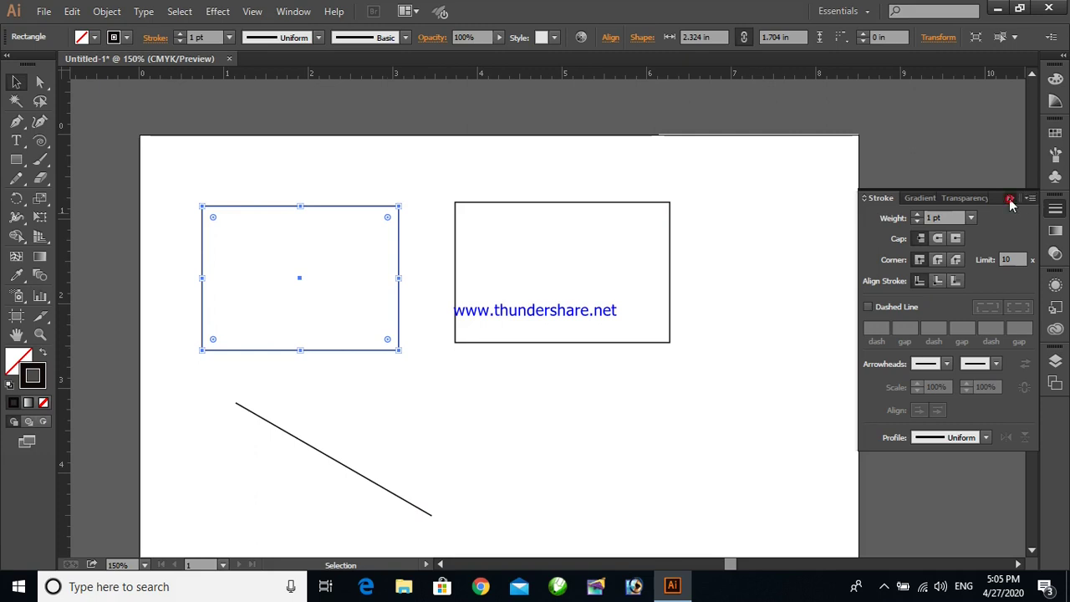
pyautogui.click(1010, 199)
pyautogui.click(1055, 209)
pyautogui.click(1010, 199)
pyautogui.click(1055, 209)
pyautogui.click(1010, 199)
pyautogui.click(1055, 209)
# Display all Stroke panel options via Hide/Show Options and give the stroke round caps
pyautogui.click(1029, 201)
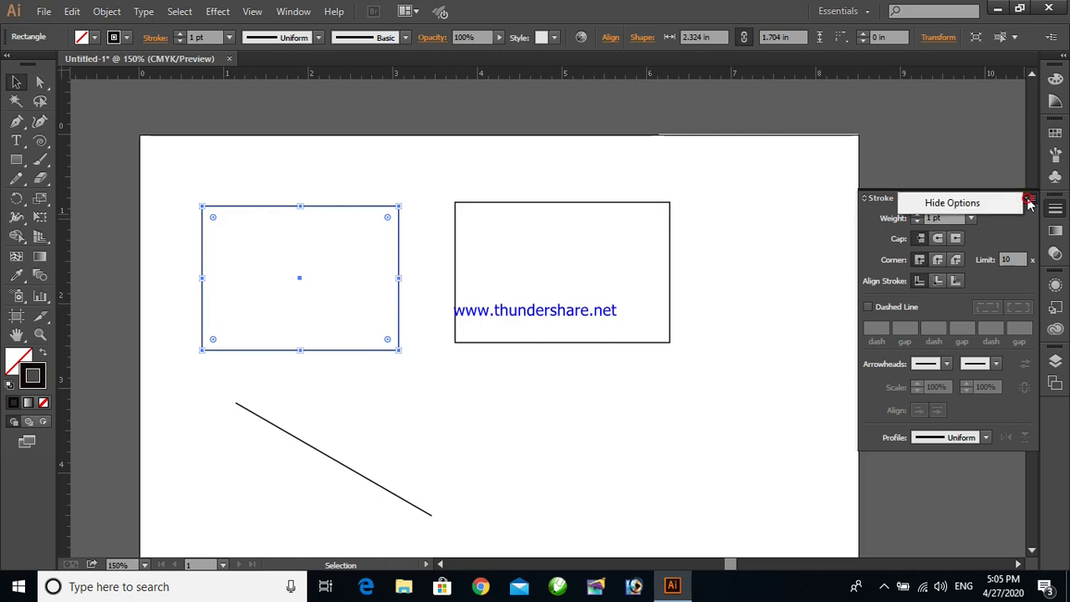
pyautogui.click(972, 206)
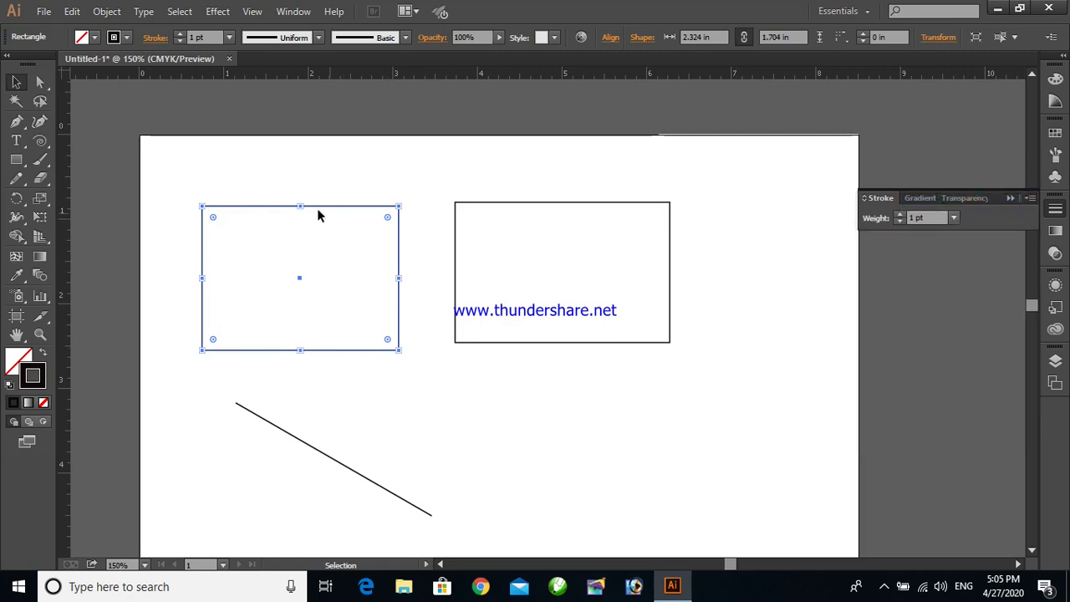
pyautogui.click(1028, 199)
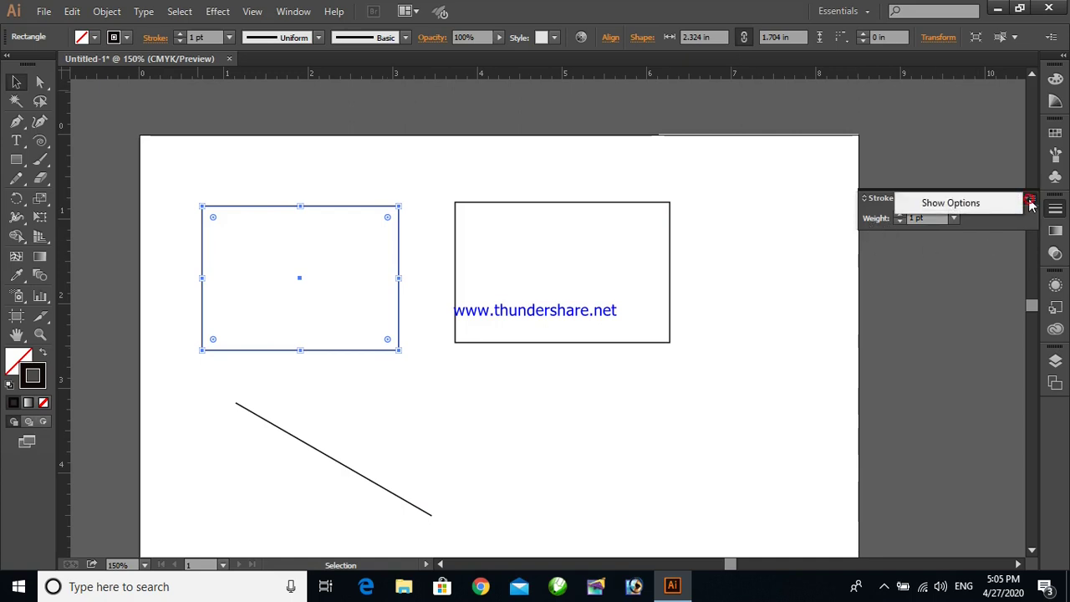
pyautogui.click(955, 205)
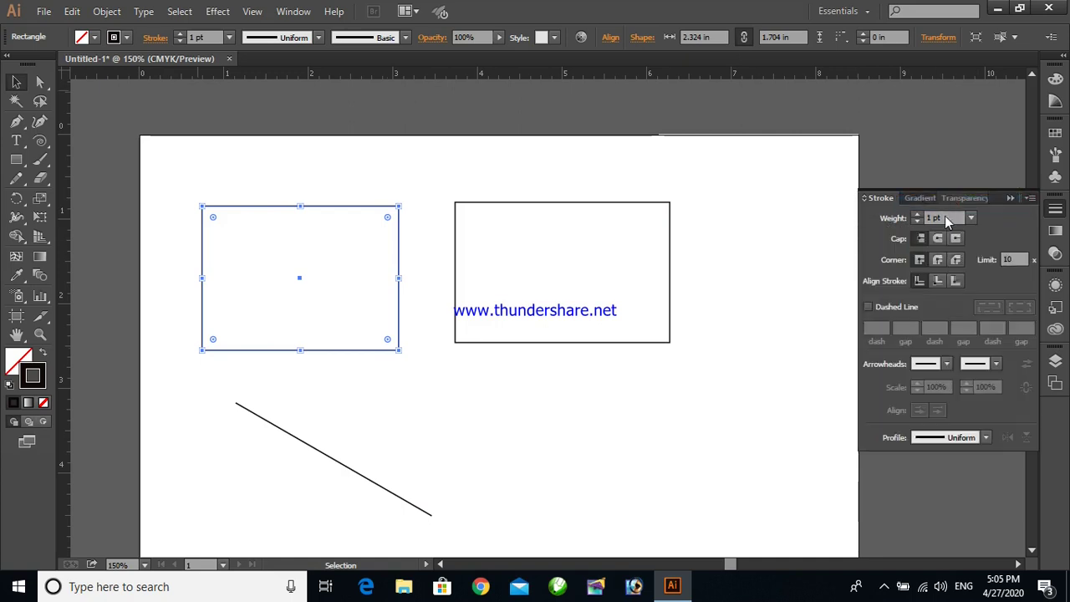
pyautogui.click(936, 240)
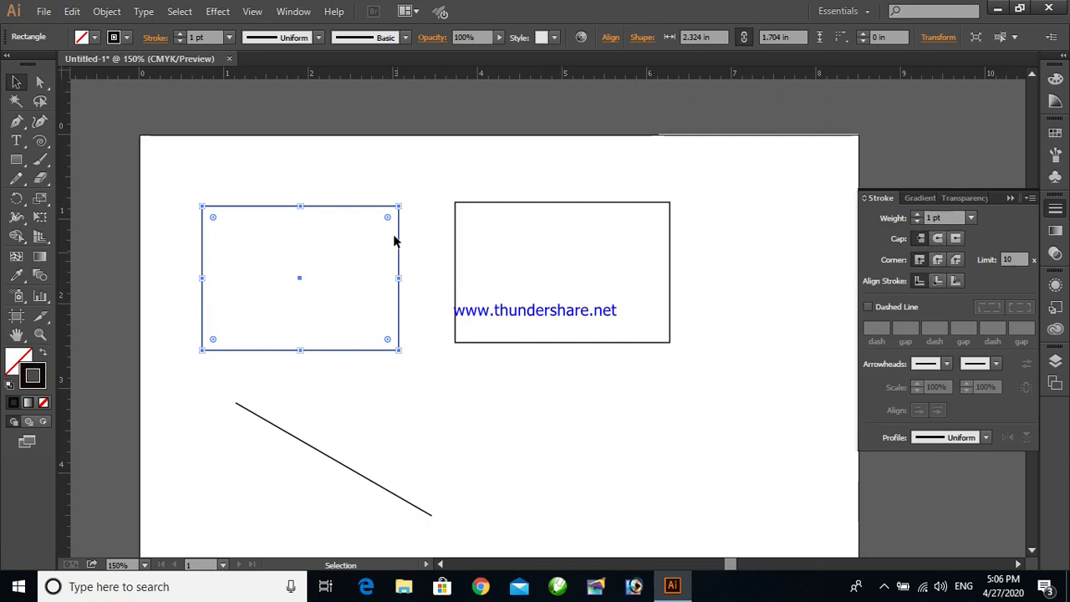
pyautogui.click(942, 217)
# Set the left rectangle's stroke weight to 4 pt, then 7 pt, then raise it further
pyautogui.press('BackSpace')
pyautogui.press('Return')
pyautogui.write('4')
pyautogui.press('Return')
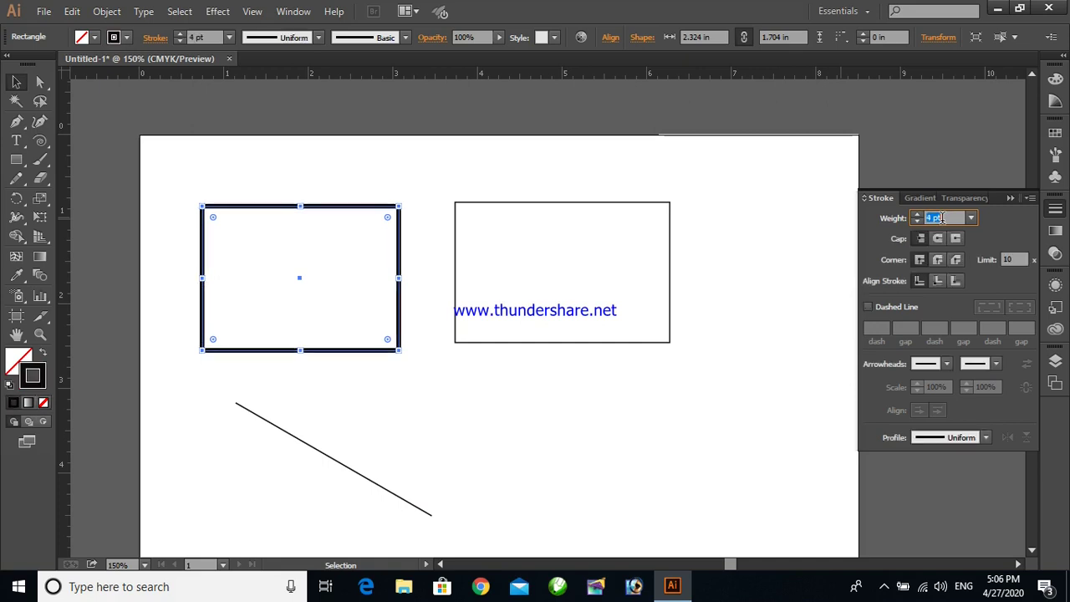
pyautogui.write('7')
pyautogui.press('Return')
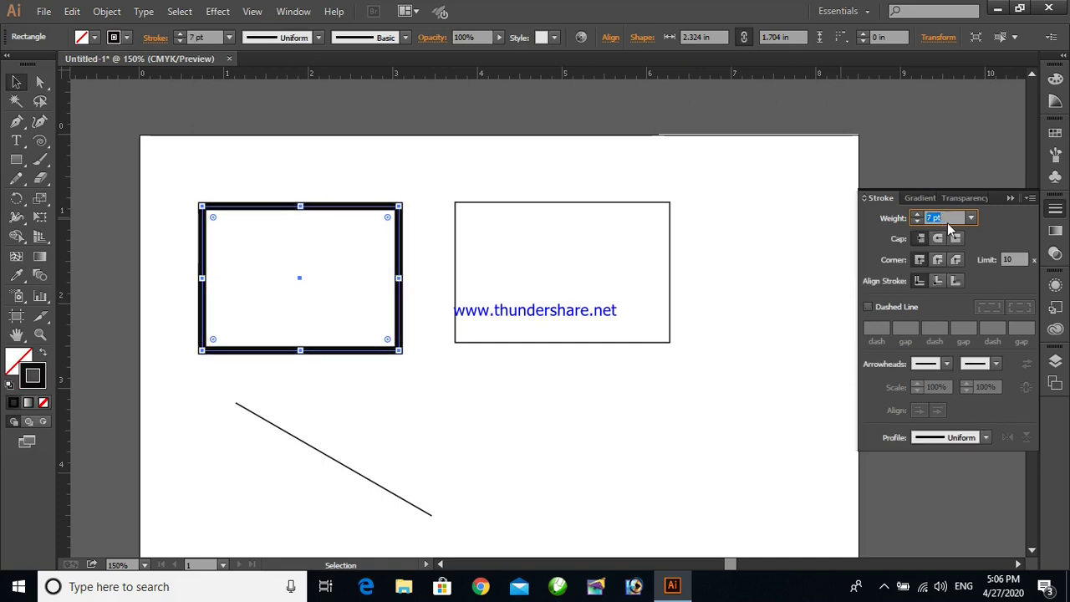
pyautogui.press('Up')
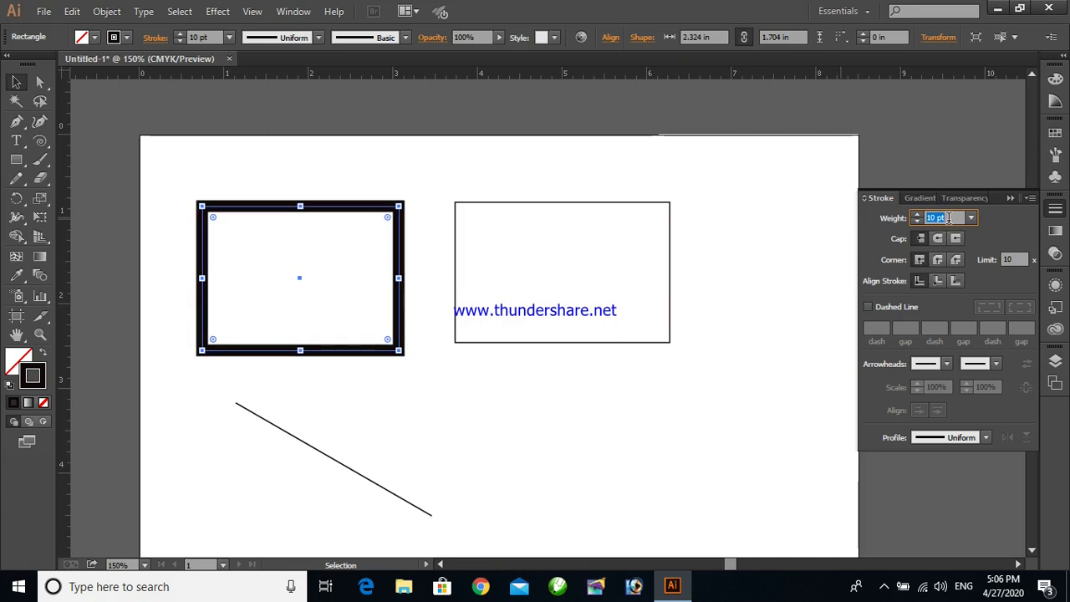
pyautogui.press('Up')
pyautogui.press('Up')
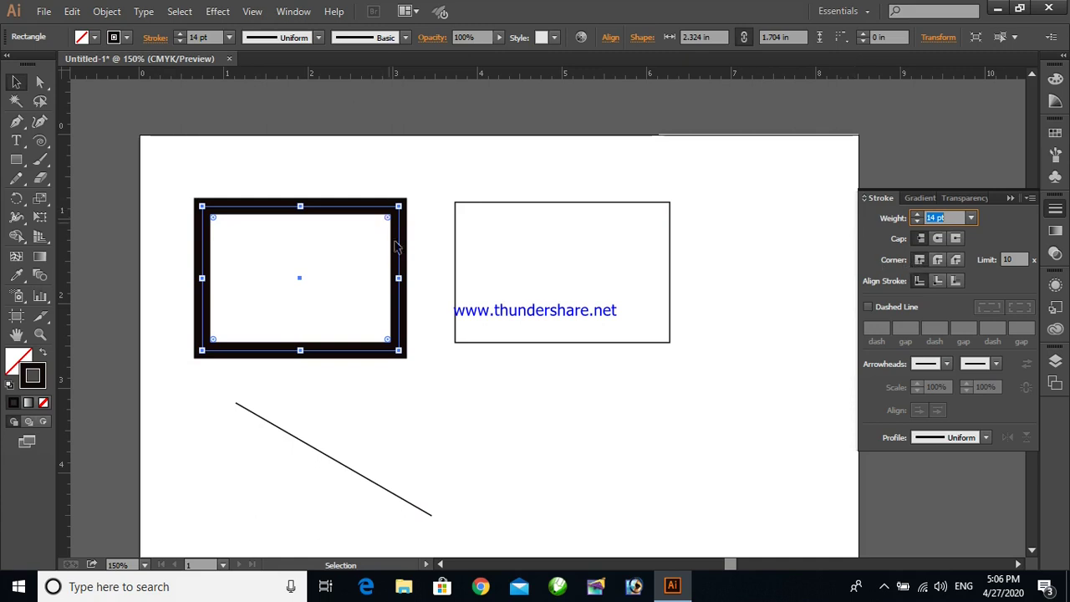
# Zoom in, reset the stroke weight to 1 pt, and reselect the left rectangle
pyautogui.press('a')
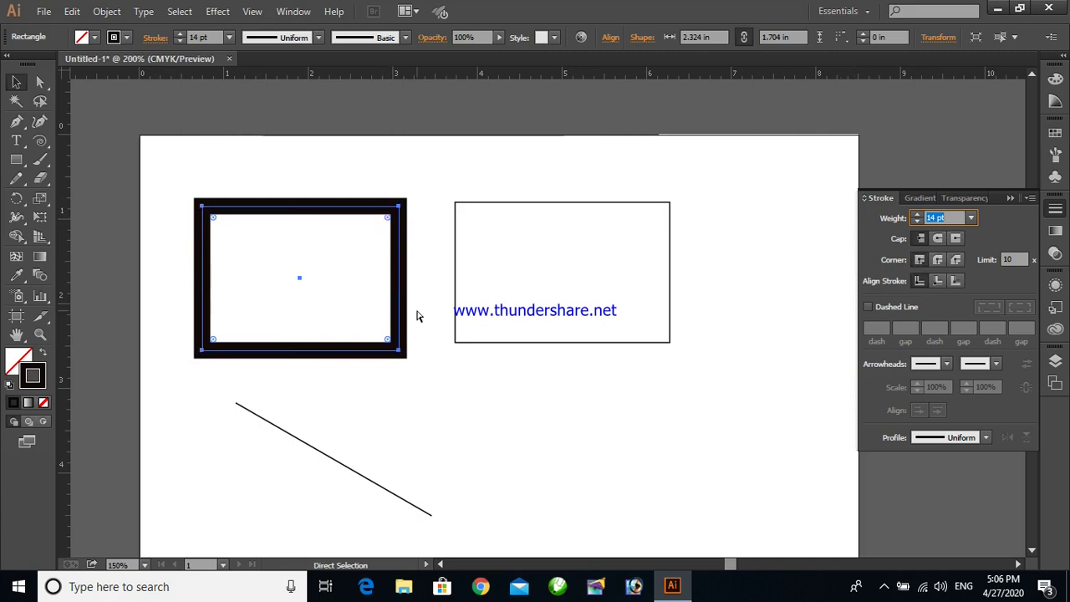
pyautogui.hotkey('ctrl', '+')
pyautogui.press('v')
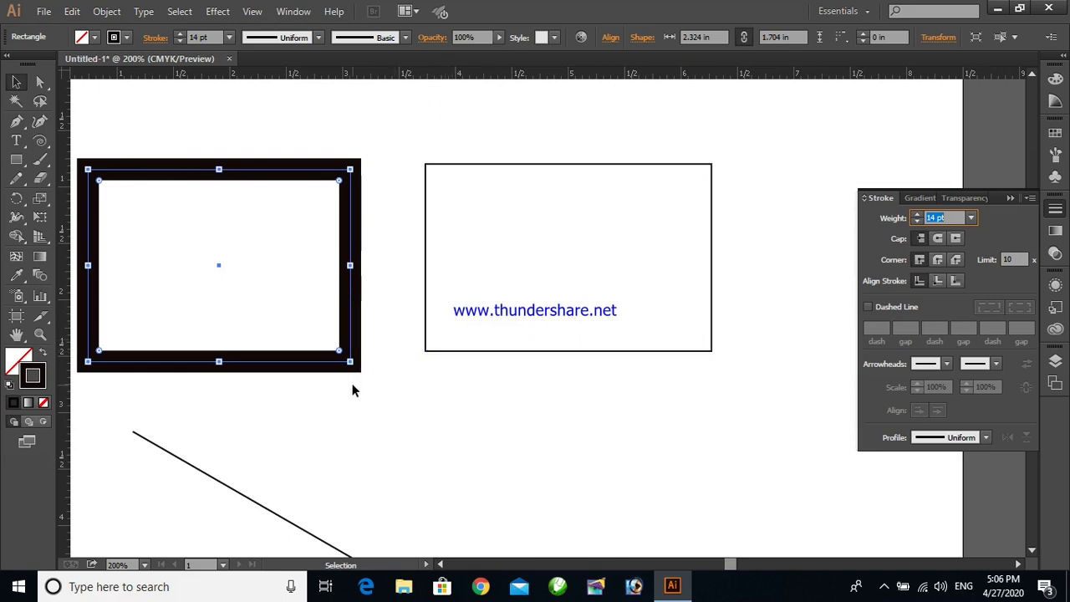
pyautogui.write('1')
pyautogui.press('space')
pyautogui.moveTo(447, 415); pyautogui.dragTo(592, 441)
pyautogui.moveTo(534, 409); pyautogui.dragTo(516, 394)
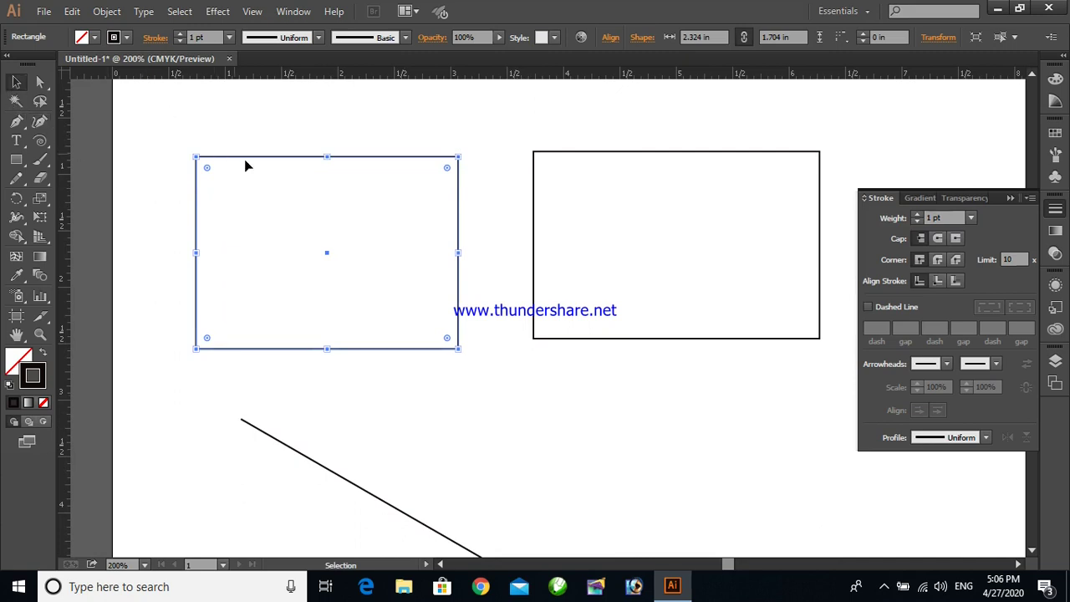
pyautogui.click(399, 265)
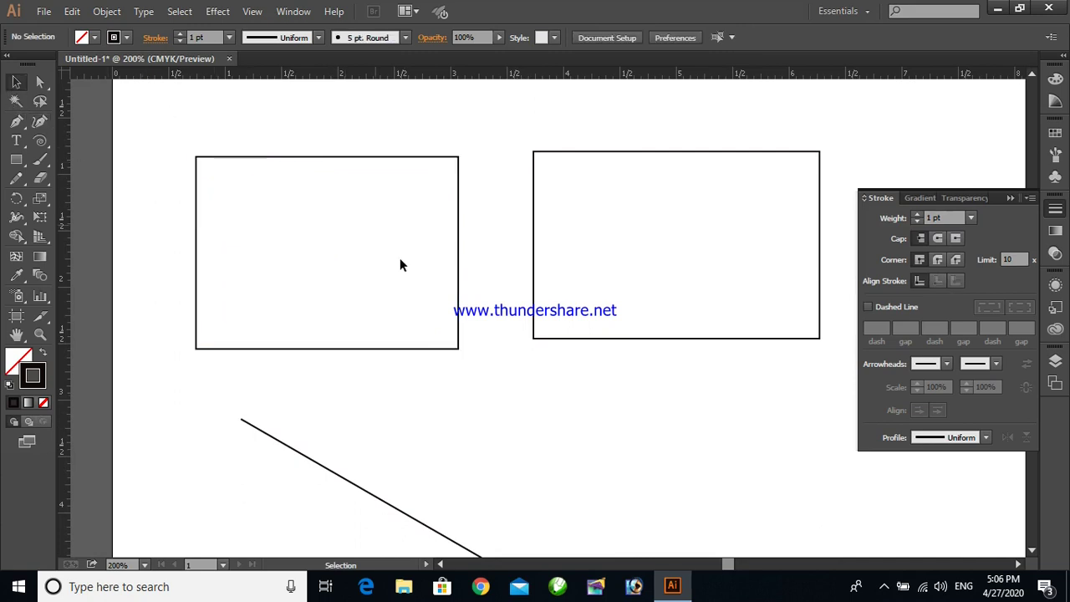
pyautogui.click(459, 172)
# Step the stroke weight up until the left rectangle's outline reads 18 pt
pyautogui.click(929, 218)
pyautogui.click(917, 214)
pyautogui.click(917, 214)
pyautogui.click(917, 215)
pyautogui.click(917, 215)
pyautogui.click(917, 215)
pyautogui.click(917, 214)
pyautogui.click(917, 215)
pyautogui.click(917, 215)
pyautogui.click(917, 214)
pyautogui.click(917, 214)
pyautogui.click(917, 215)
pyautogui.click(917, 214)
pyautogui.click(917, 215)
pyautogui.click(917, 214)
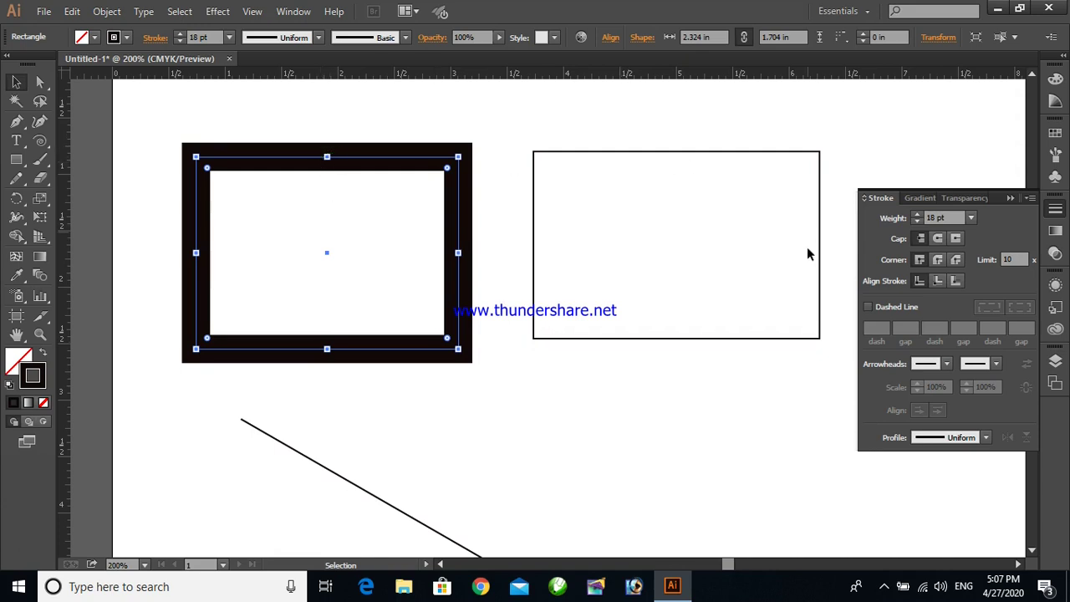
# Try thinner and thicker stroke weights on the left rectangle, aligning the stroke inside
pyautogui.click(917, 222)
pyautogui.click(917, 222)
pyautogui.click(917, 222)
pyautogui.click(917, 221)
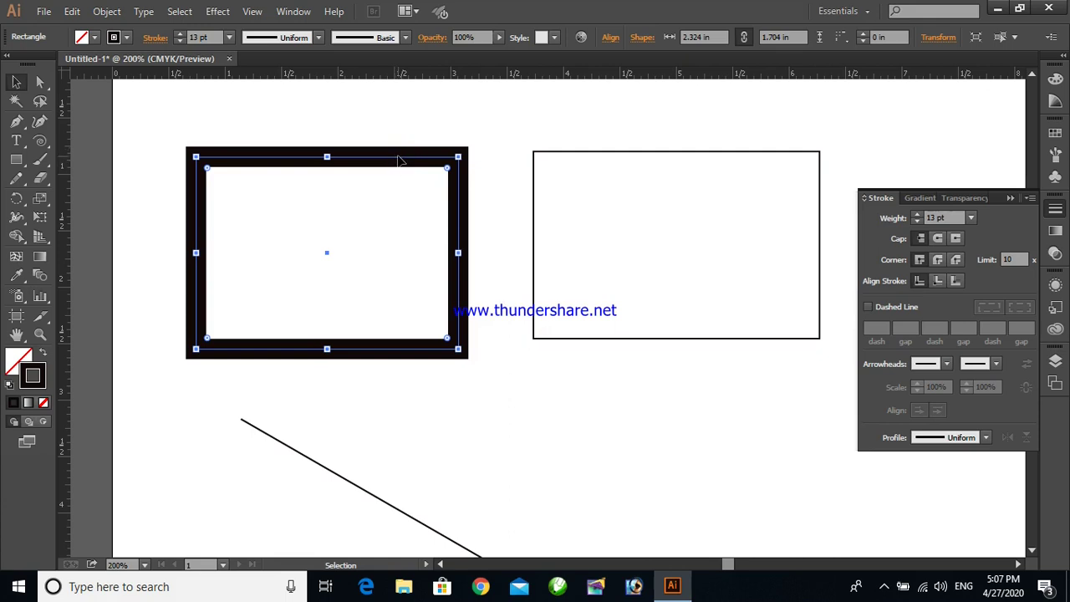
pyautogui.click(936, 282)
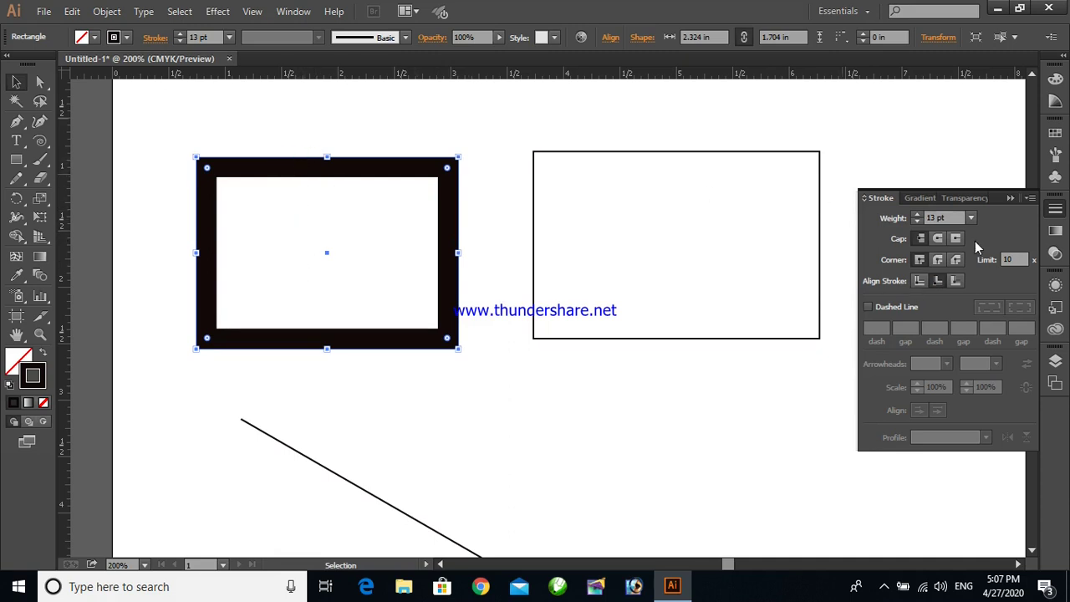
pyautogui.click(918, 214)
pyautogui.click(918, 215)
pyautogui.click(918, 215)
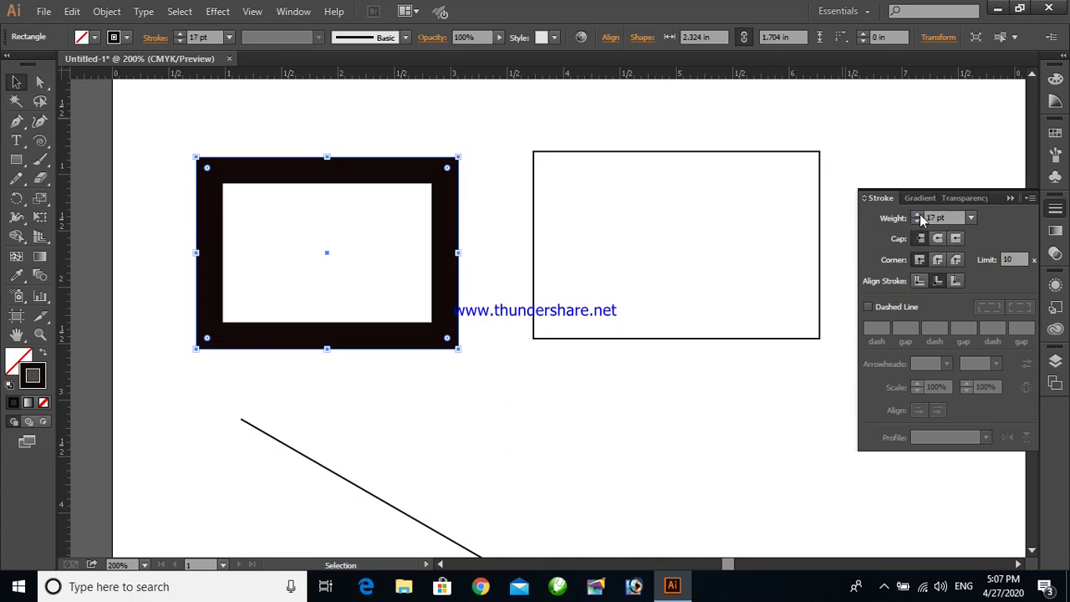
# Set the border to 12 pt, compare center and inside, then align it outside
pyautogui.click(917, 222)
pyautogui.click(917, 222)
pyautogui.click(917, 223)
pyautogui.click(917, 223)
pyautogui.click(917, 223)
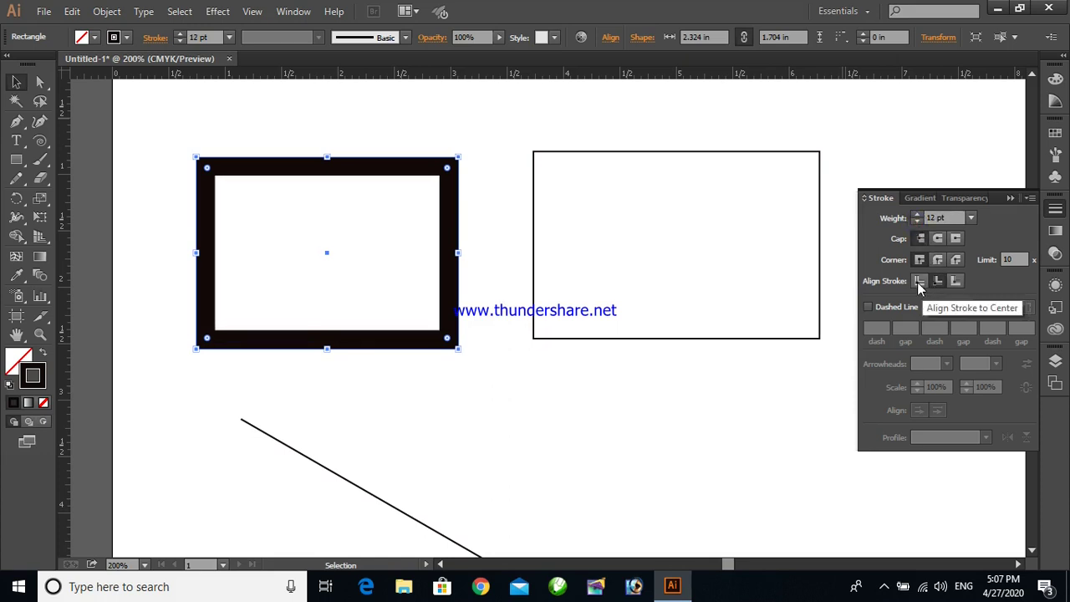
pyautogui.click(918, 281)
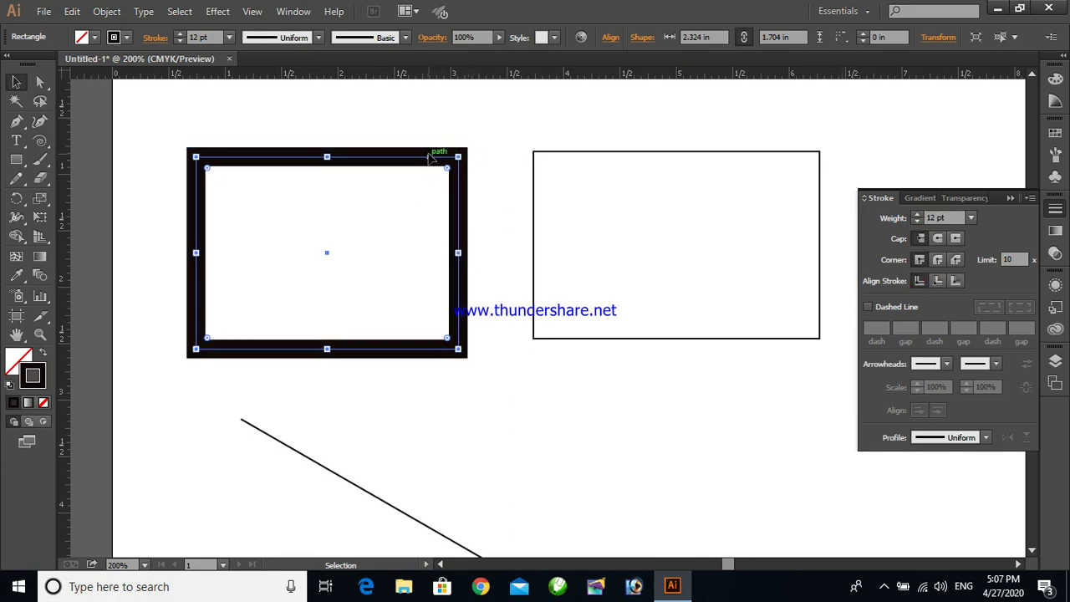
pyautogui.click(937, 281)
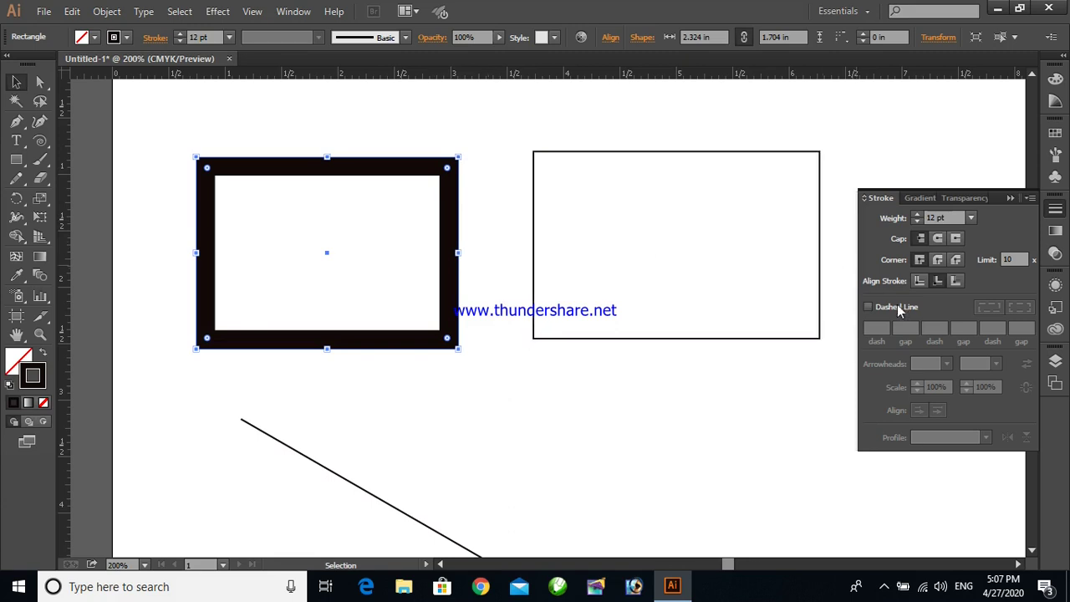
pyautogui.click(955, 281)
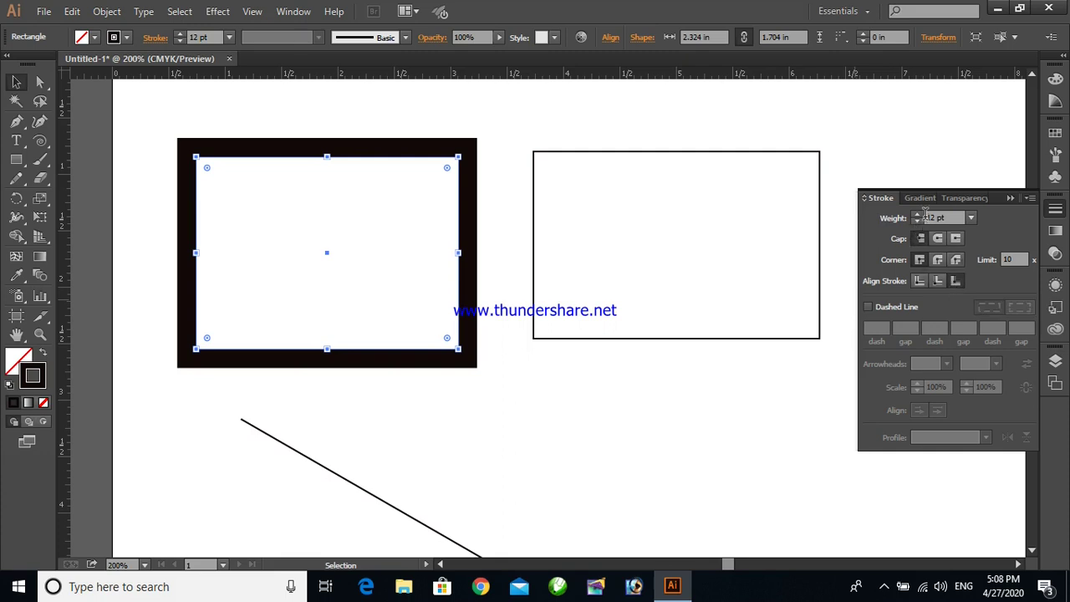
pyautogui.click(563, 156)
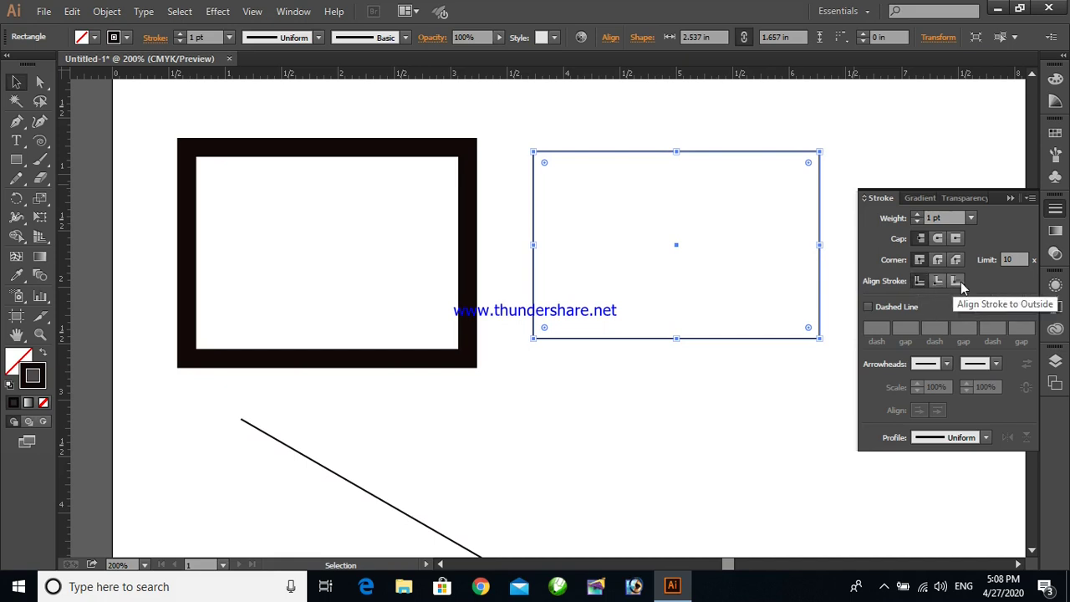
pyautogui.click(957, 282)
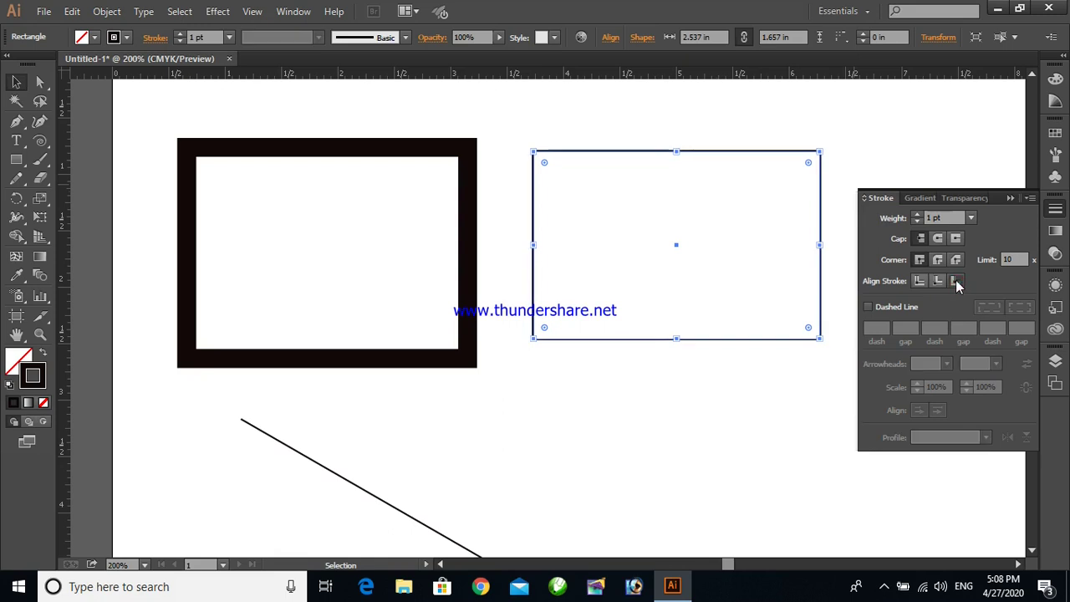
pyautogui.click(917, 215)
pyautogui.click(918, 215)
pyautogui.click(918, 216)
pyautogui.click(918, 216)
pyautogui.click(918, 216)
pyautogui.click(918, 216)
pyautogui.click(918, 215)
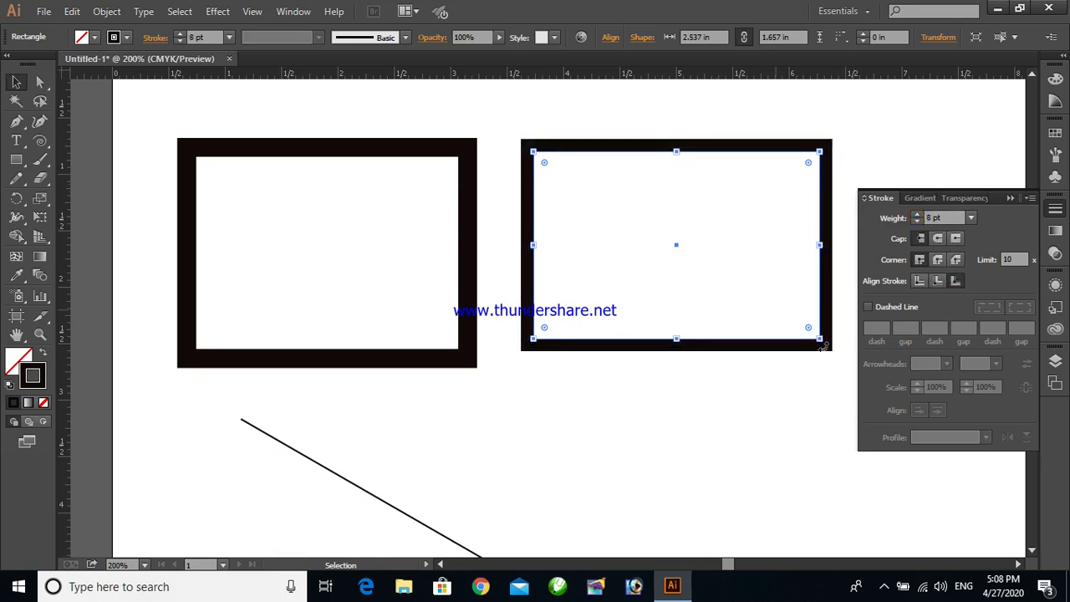
pyautogui.click(917, 220)
pyautogui.click(917, 220)
pyautogui.click(917, 221)
pyautogui.click(917, 221)
pyautogui.click(917, 221)
pyautogui.click(917, 220)
pyautogui.click(917, 220)
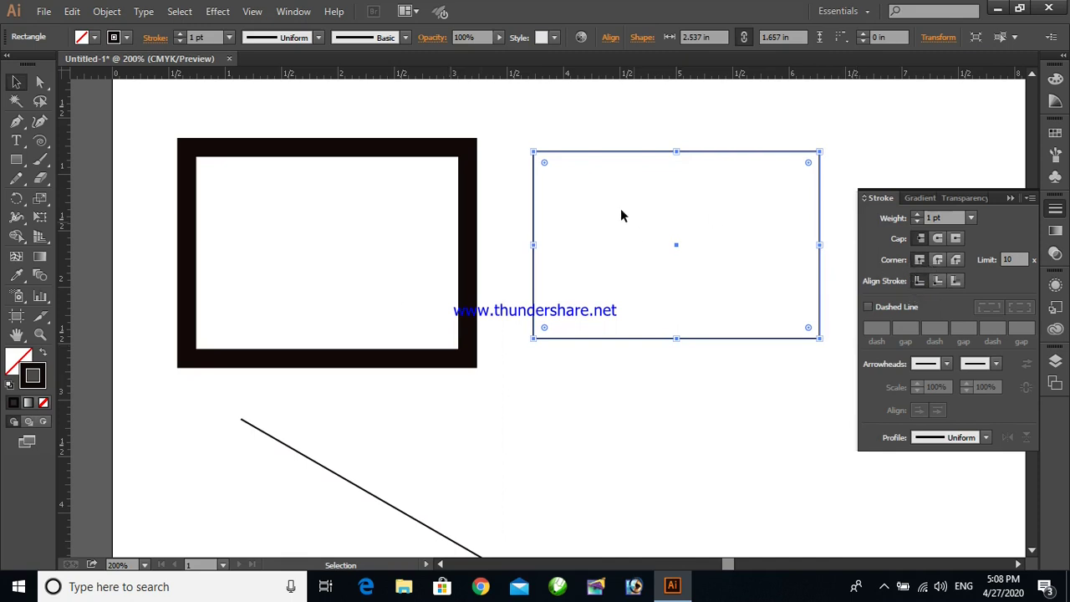
pyautogui.click(463, 150)
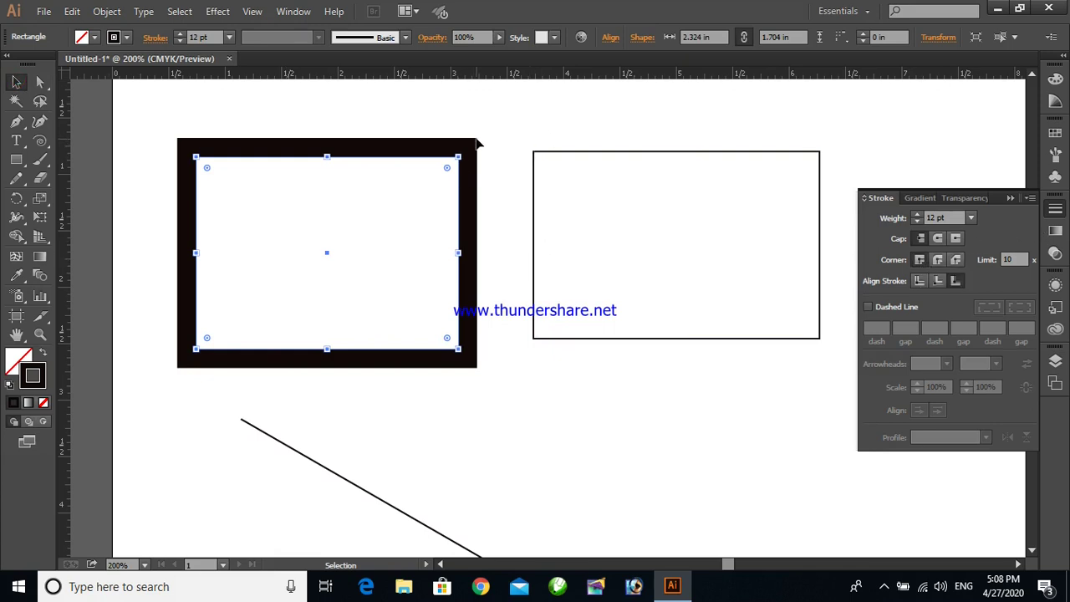
pyautogui.click(937, 259)
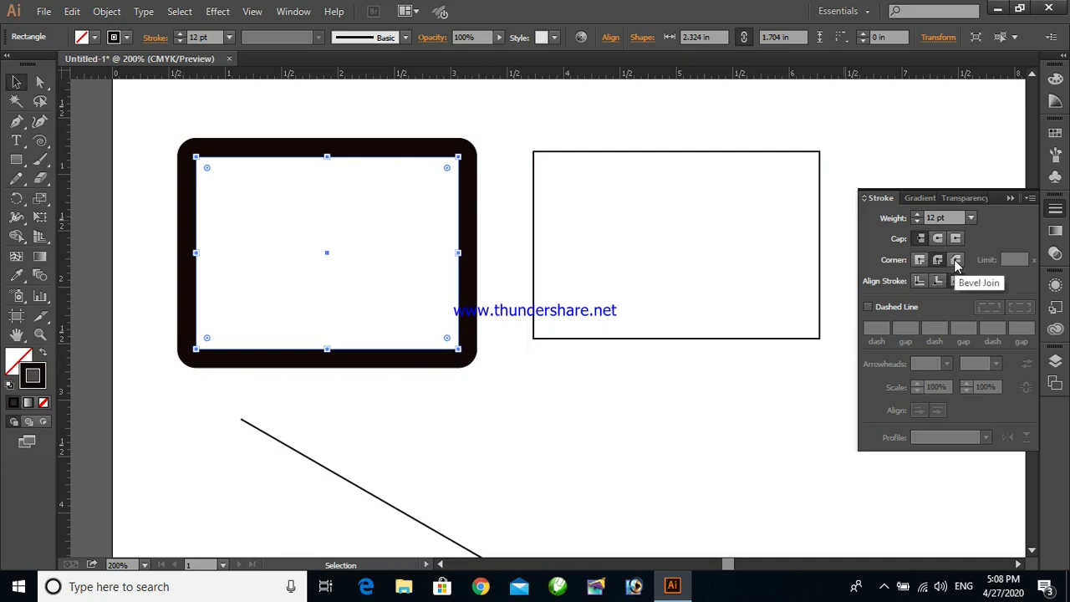
pyautogui.click(956, 261)
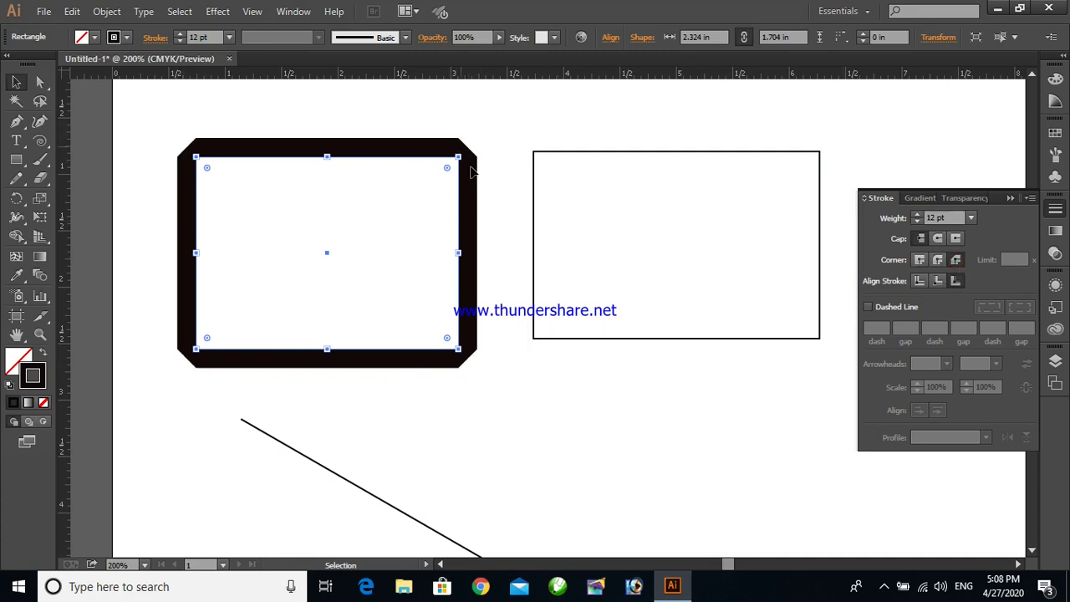
pyautogui.click(920, 261)
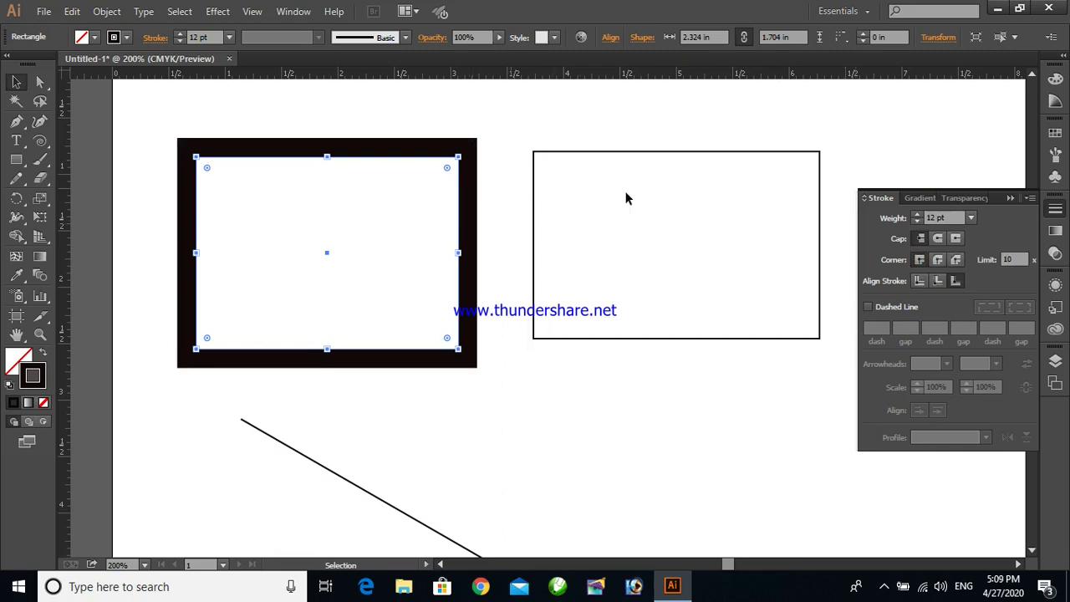
pyautogui.click(937, 261)
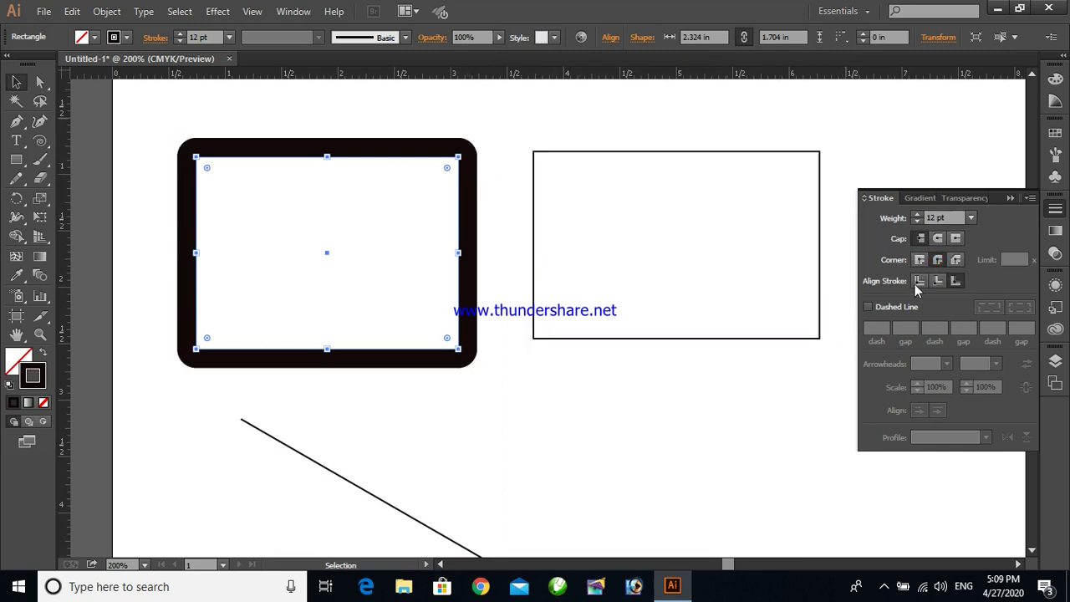
pyautogui.click(956, 260)
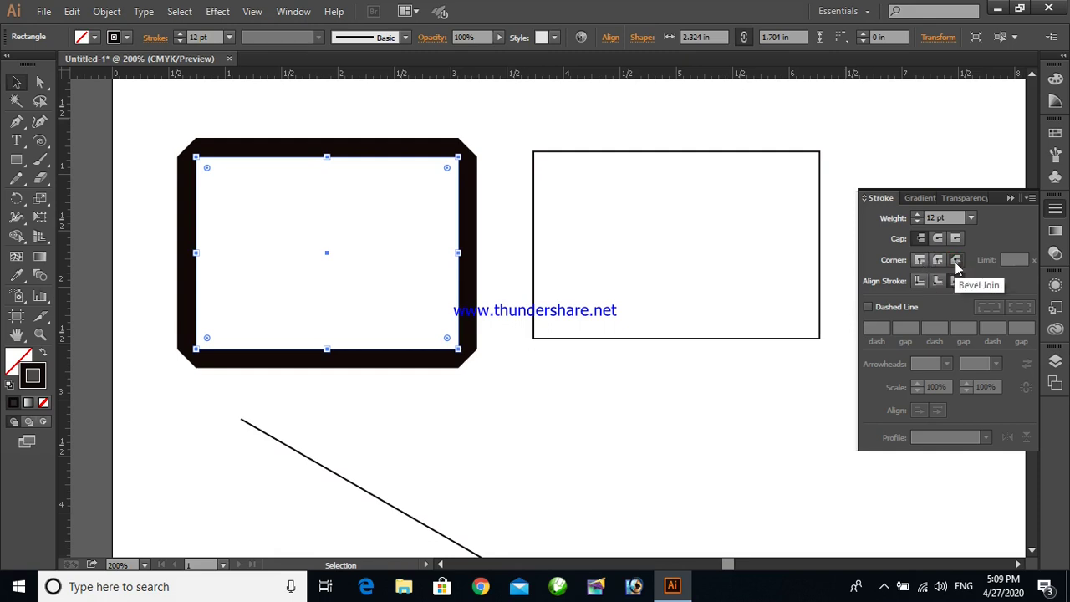
pyautogui.click(919, 260)
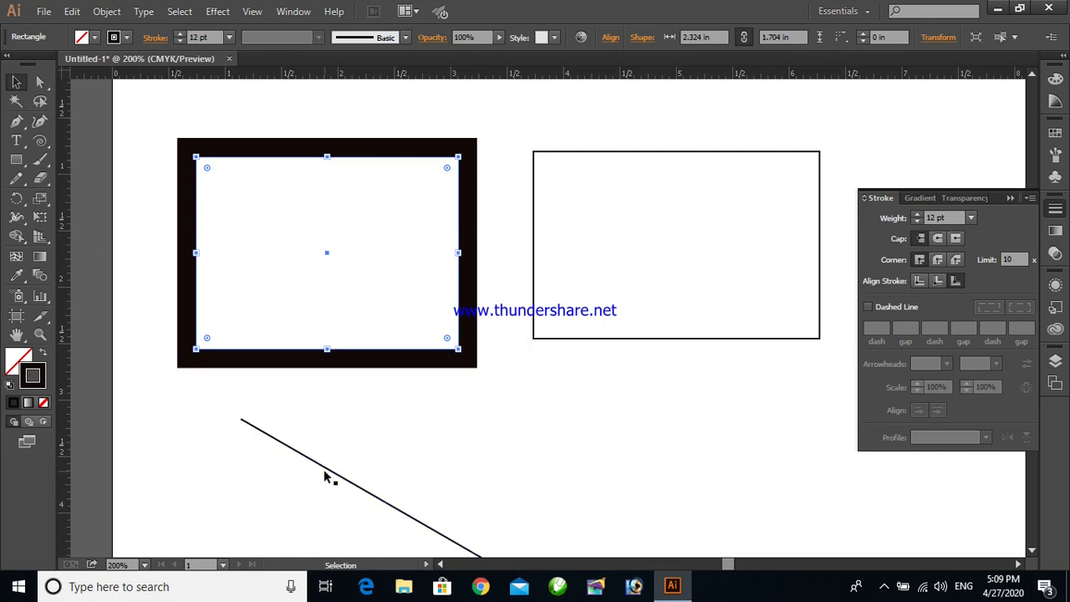
pyautogui.moveTo(323, 467); pyautogui.dragTo(567, 408)
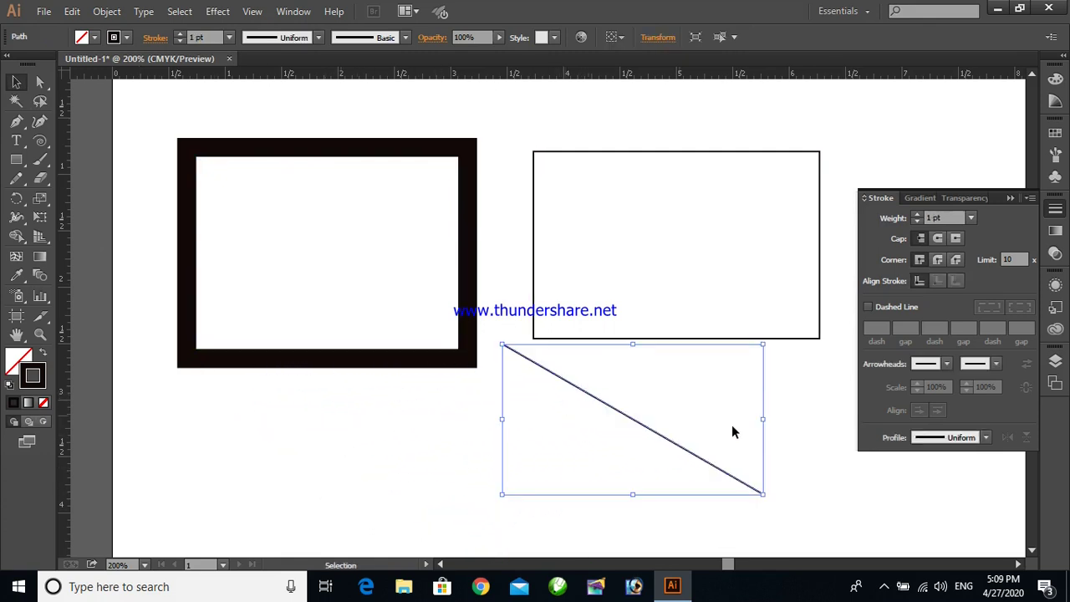
# Raise the diagonal line's stroke weight to 12 pt
pyautogui.click(916, 214)
pyautogui.click(917, 215)
pyautogui.click(917, 216)
pyautogui.click(917, 215)
pyautogui.click(917, 216)
pyautogui.click(917, 216)
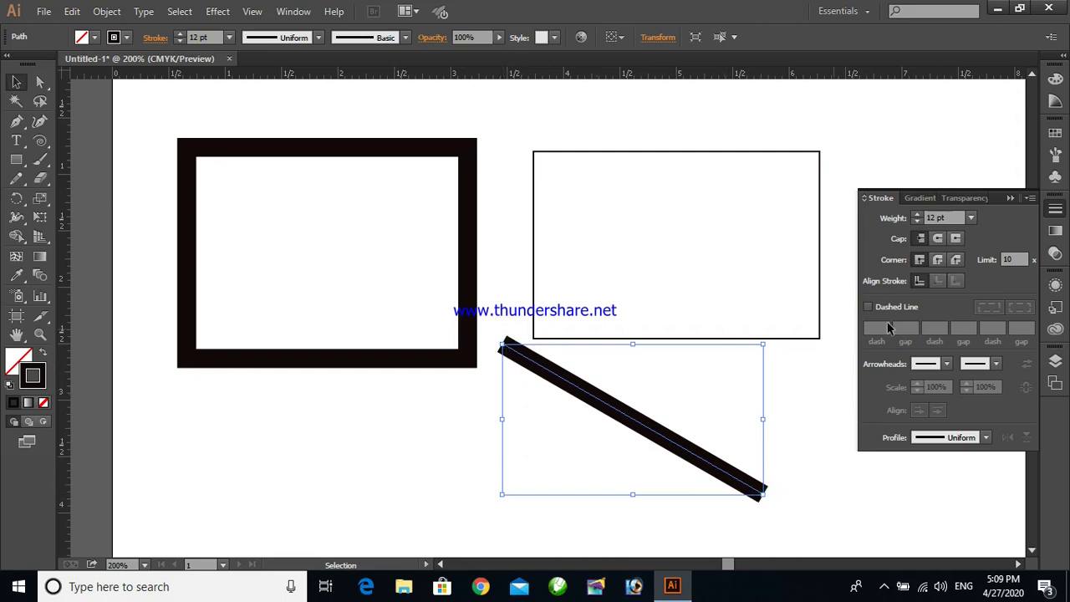
# Try round and projecting caps and a bevel join, ending with butt caps
pyautogui.click(938, 239)
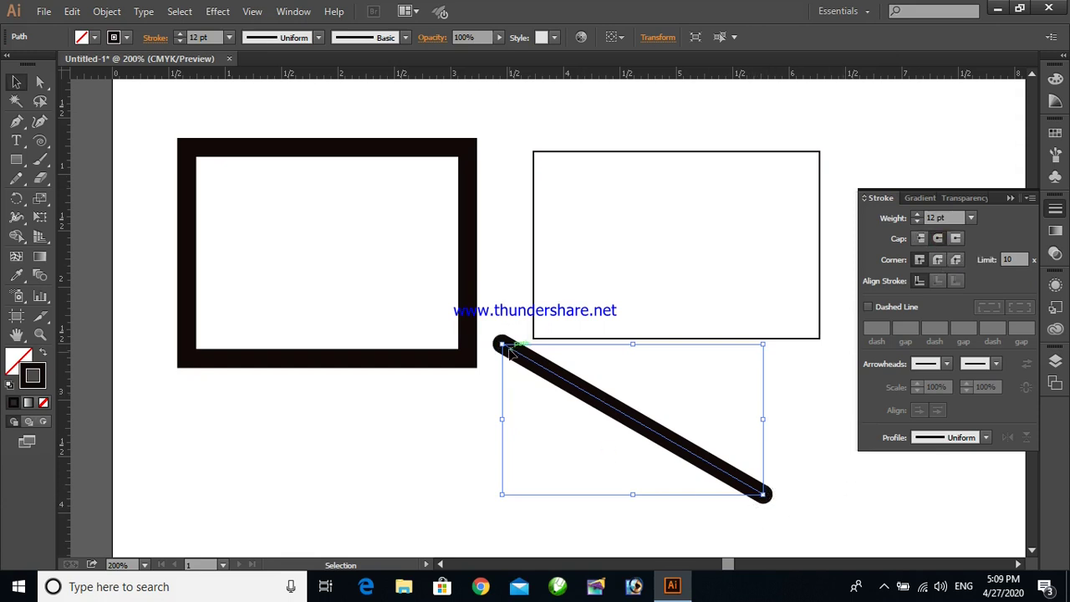
pyautogui.click(957, 238)
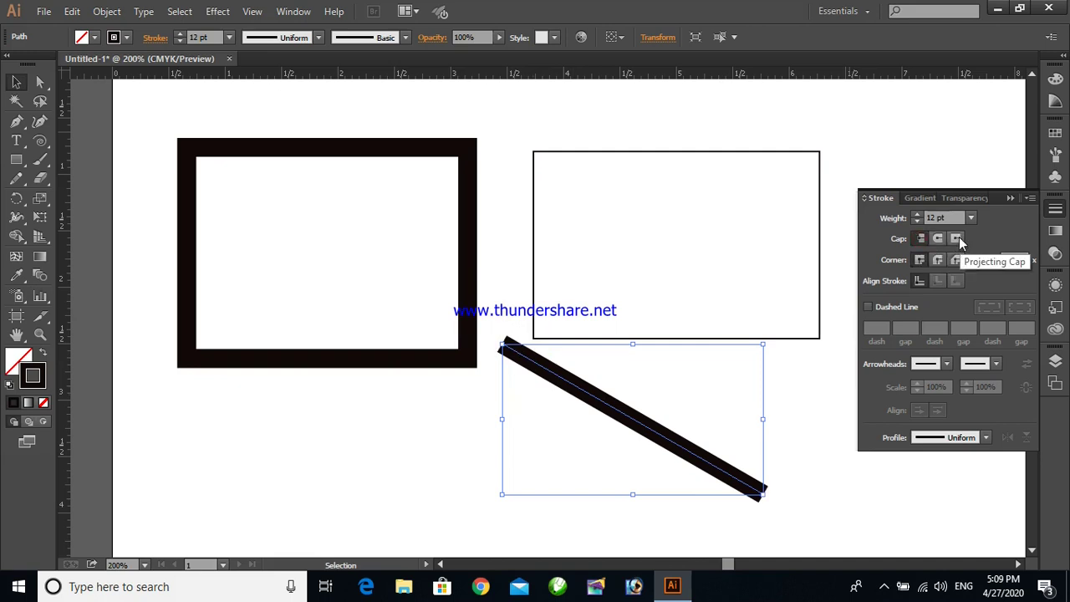
pyautogui.click(917, 239)
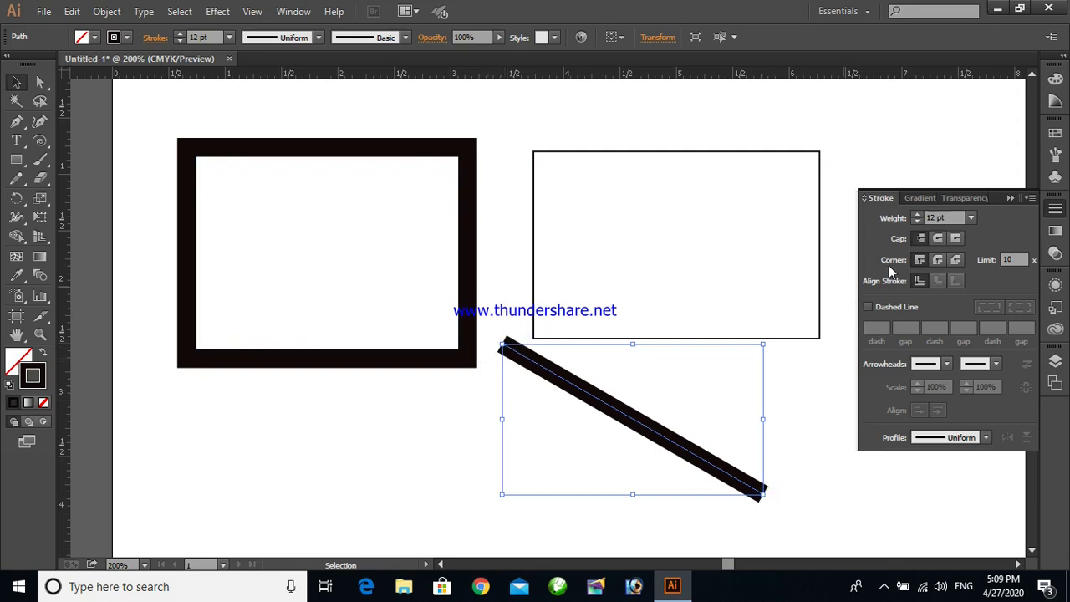
pyautogui.click(957, 240)
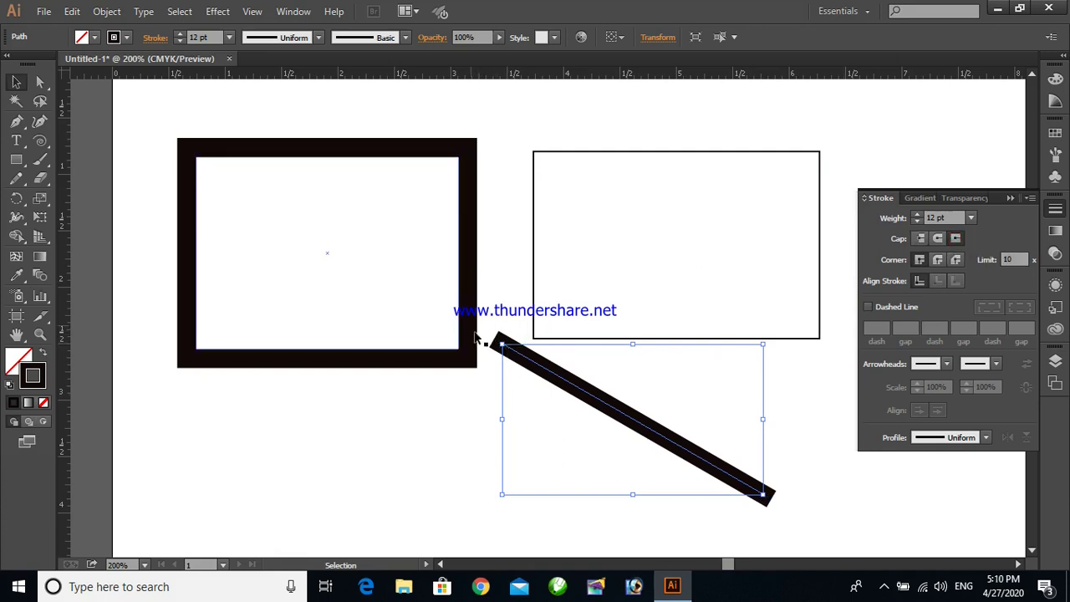
pyautogui.click(956, 260)
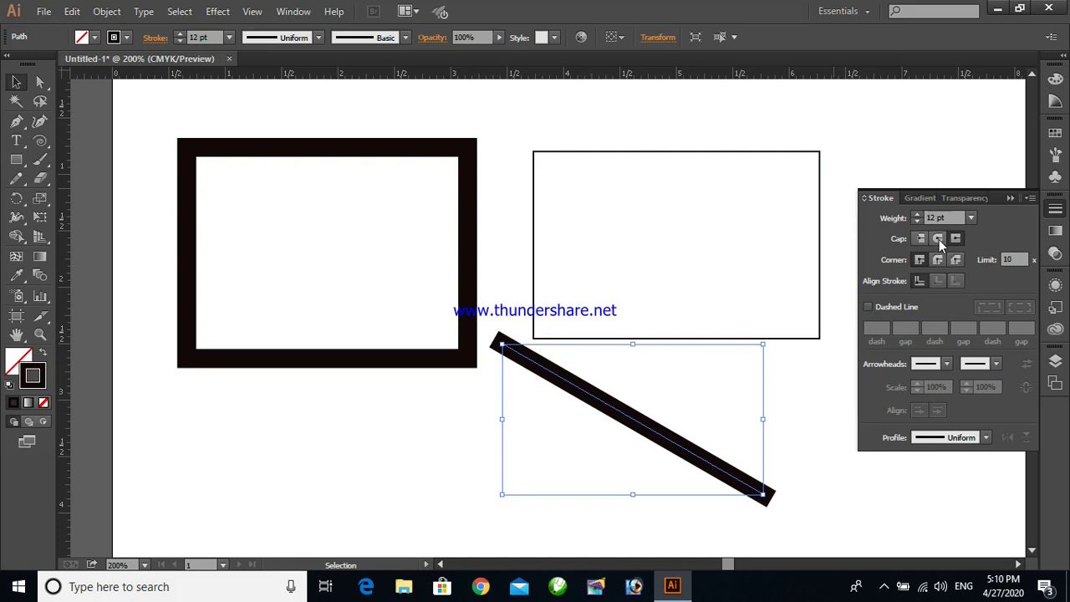
pyautogui.click(938, 239)
pyautogui.click(920, 238)
# Thin the diagonal line's stroke down to 4 pt
pyautogui.click(575, 152)
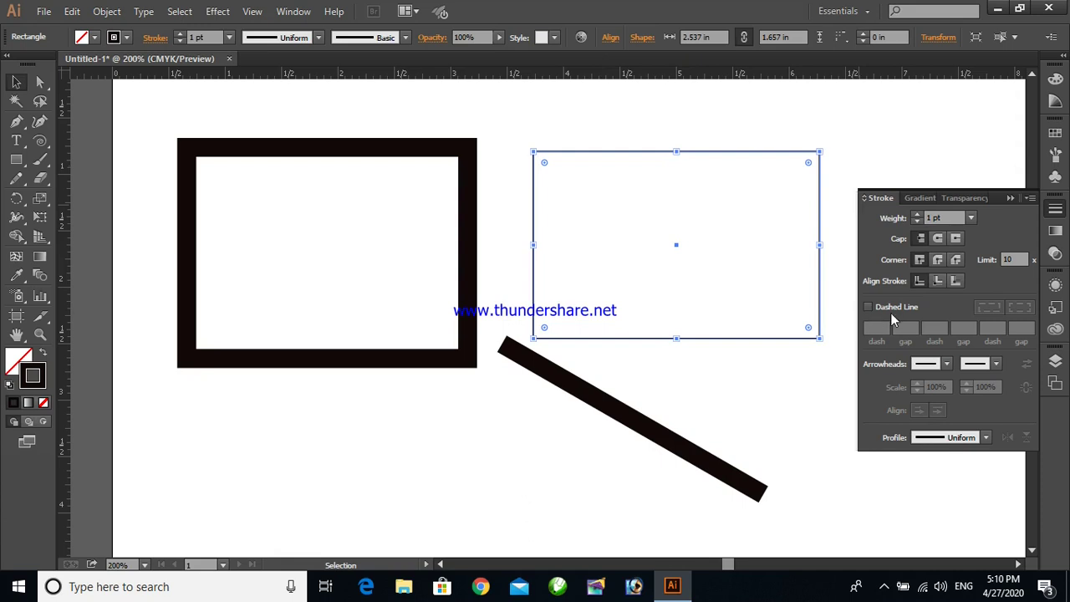
pyautogui.click(558, 375)
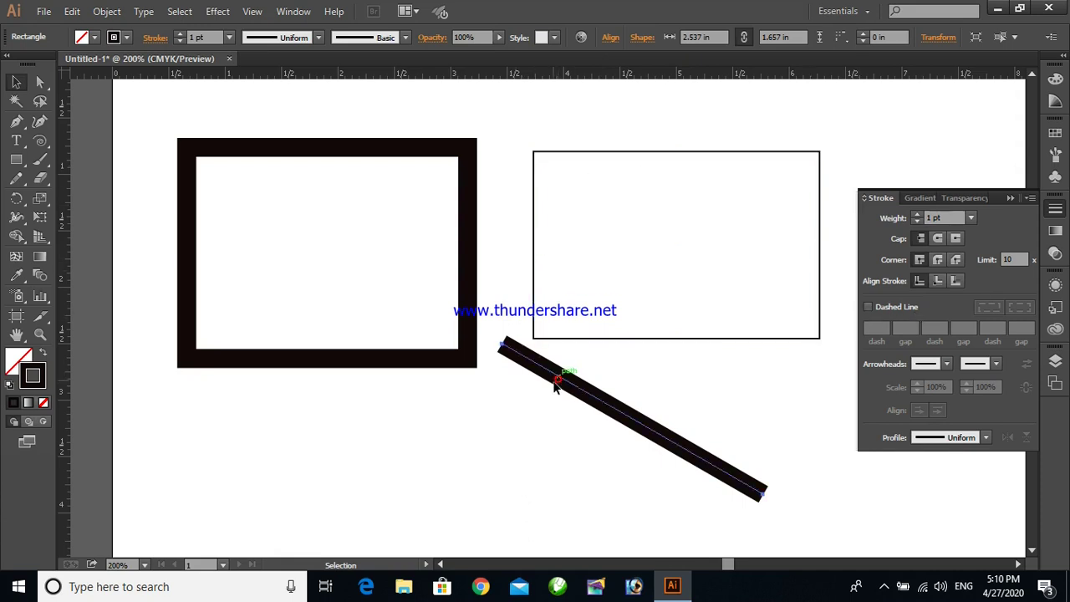
pyautogui.click(917, 222)
pyautogui.click(917, 221)
pyautogui.click(917, 222)
pyautogui.click(917, 222)
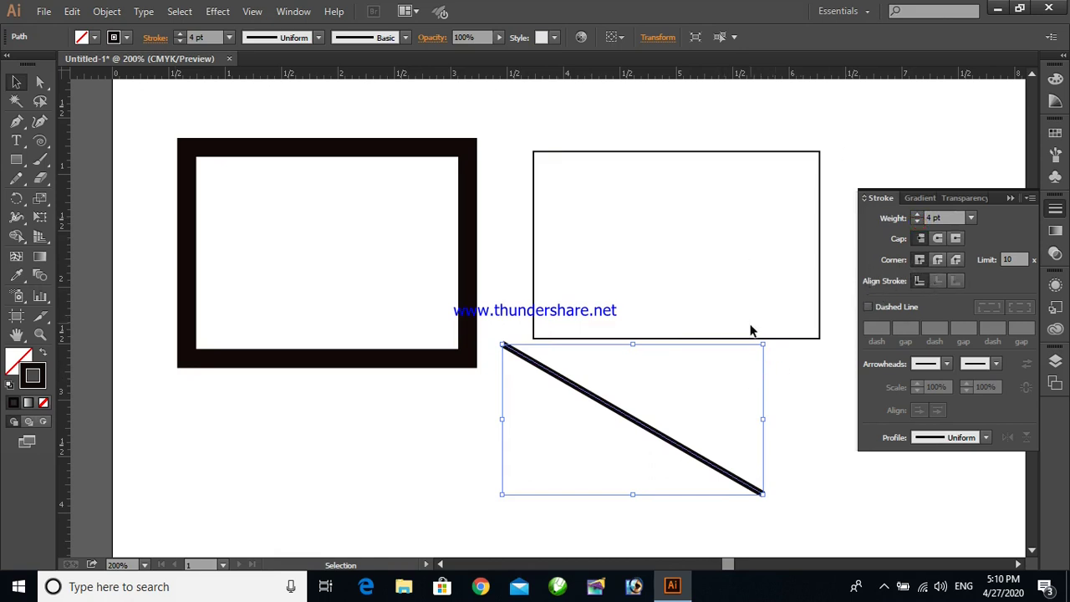
pyautogui.click(794, 337)
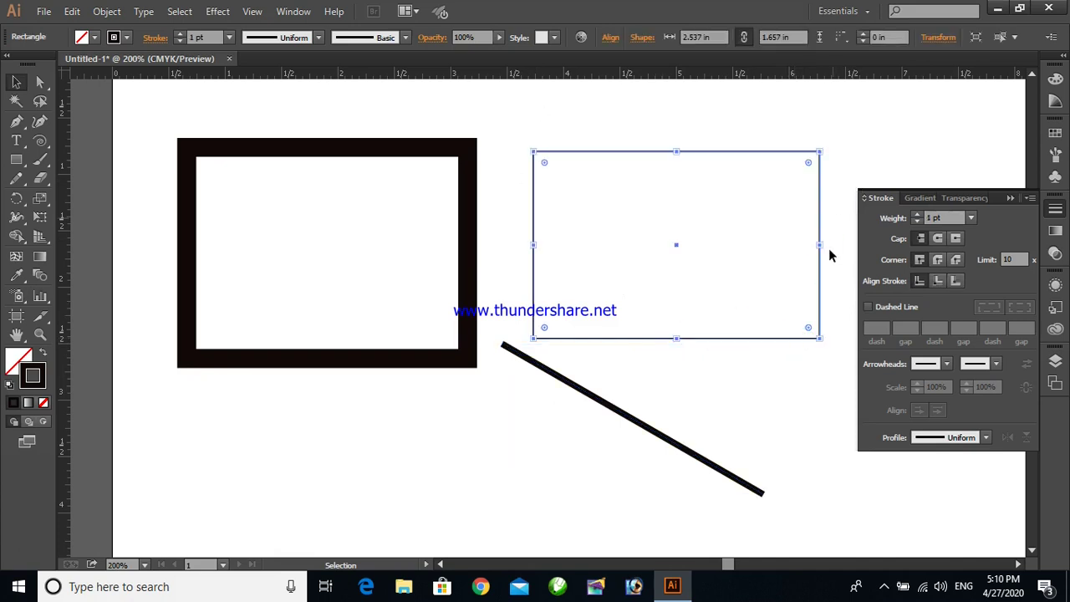
# Make the right rectangle's outline dashed and set the dash length to 5 pt
pyautogui.click(870, 308)
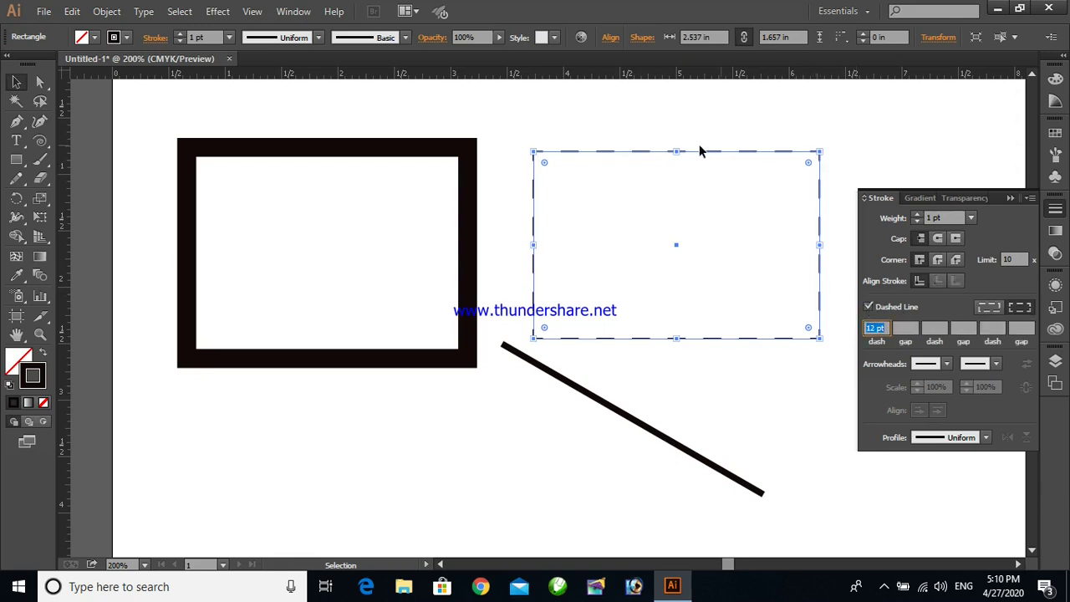
pyautogui.click(666, 364)
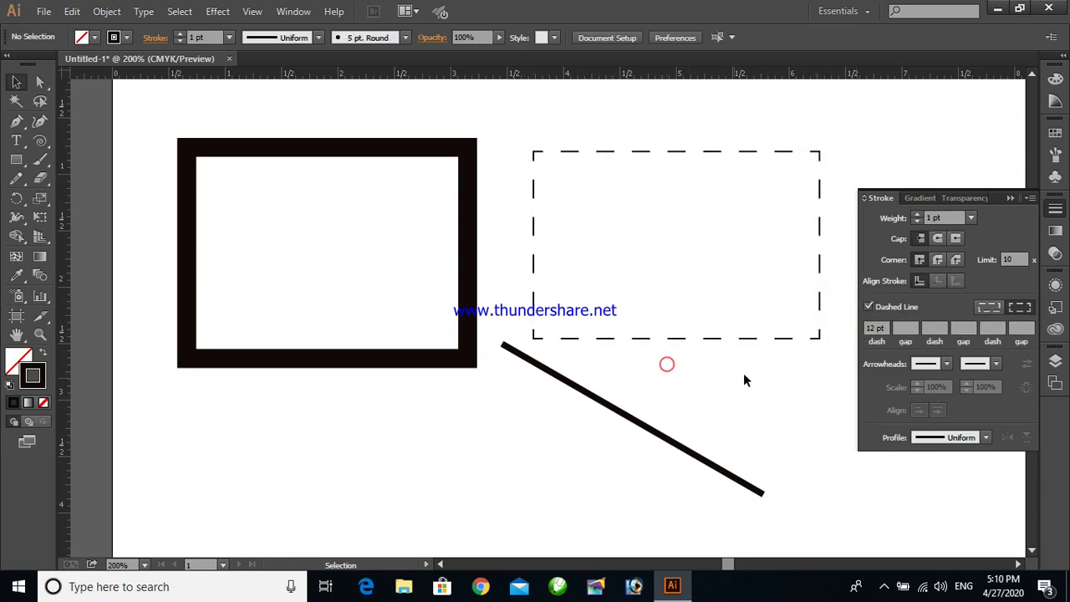
pyautogui.click(641, 152)
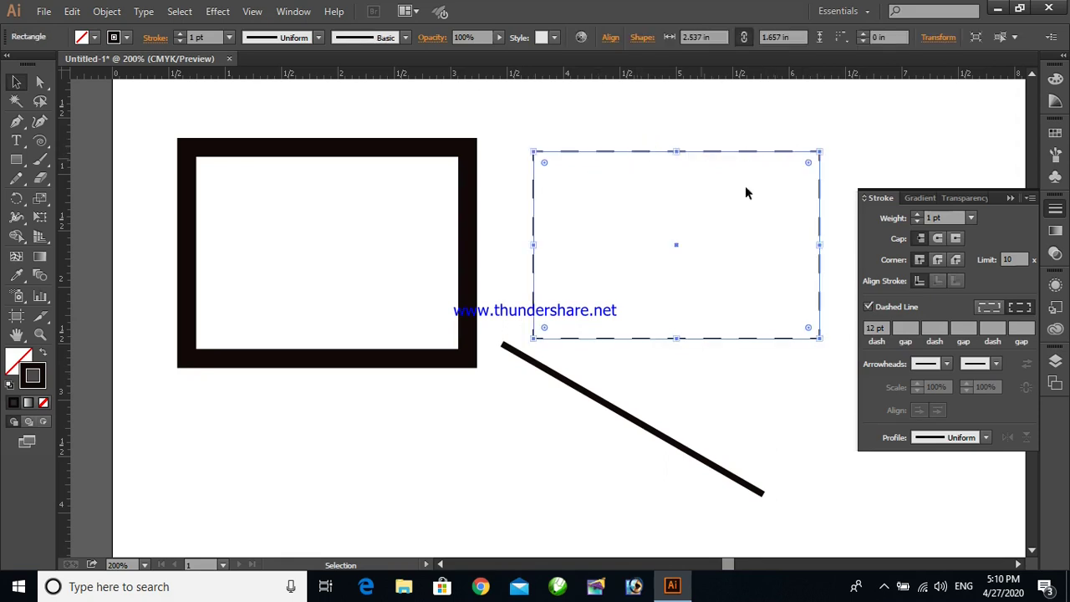
pyautogui.moveTo(886, 328); pyautogui.dragTo(861, 334)
pyautogui.write('5')
pyautogui.press('Return')
pyautogui.click(783, 387)
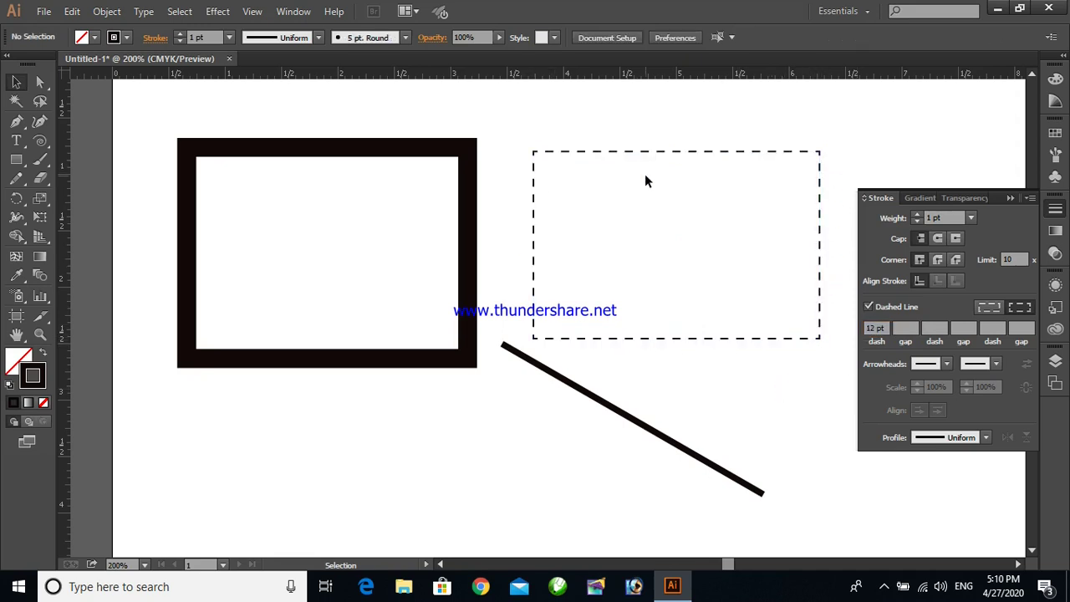
# Try 2 pt and 10 pt gaps, keeping the first dash at 5 pt
pyautogui.click(906, 328)
pyautogui.write('2')
pyautogui.click(799, 410)
pyautogui.click(908, 328)
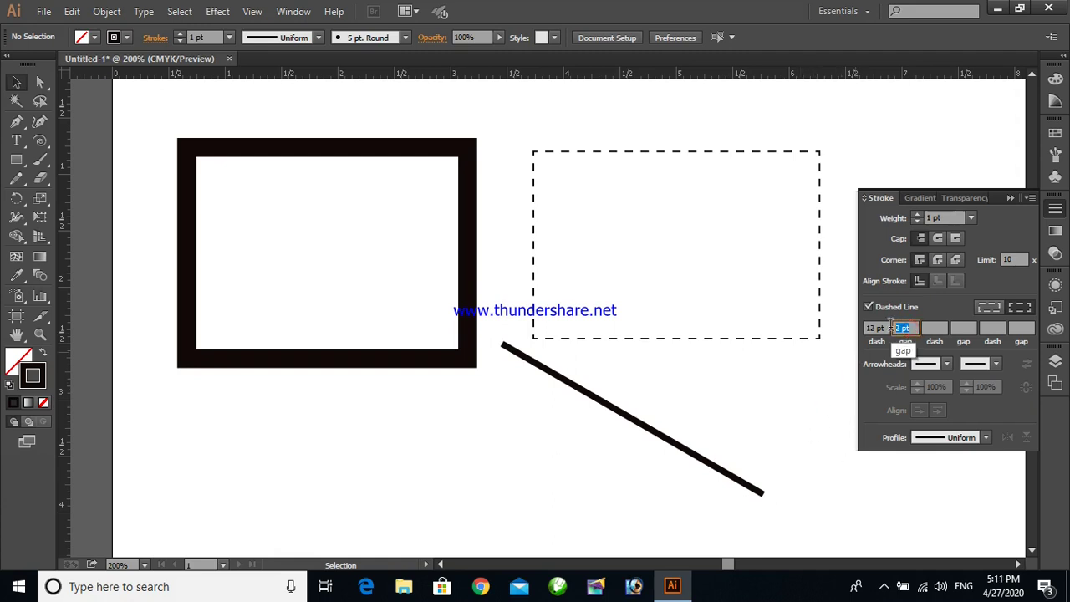
pyautogui.write('10')
pyautogui.click(821, 374)
pyautogui.click(881, 328)
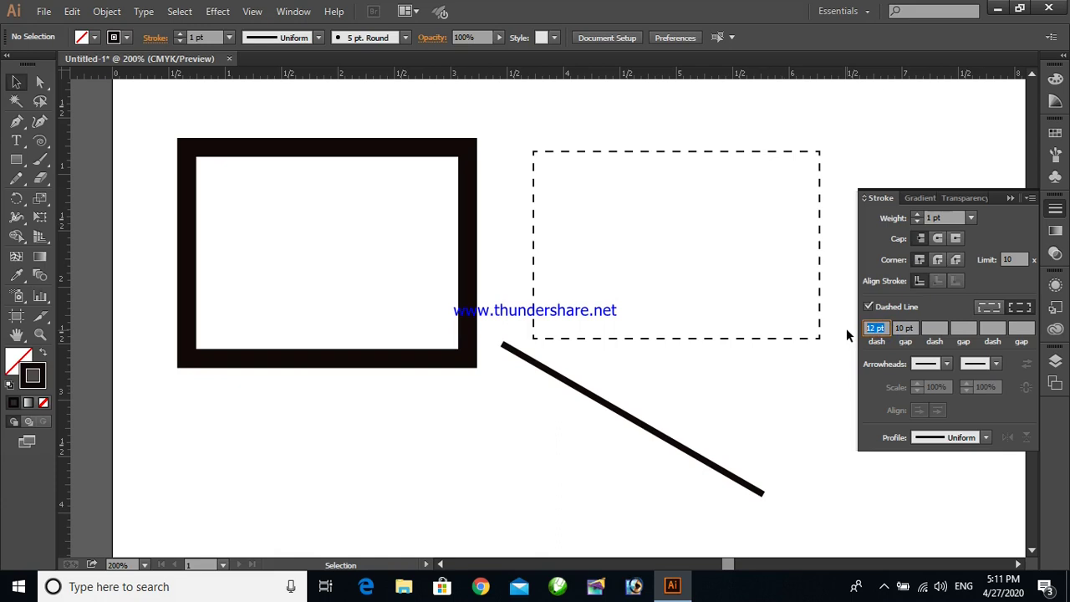
pyautogui.write('5')
pyautogui.click(849, 345)
# Enter the 5–2–5–4 pt dash-and-gap pattern
pyautogui.click(914, 328)
pyautogui.write('2')
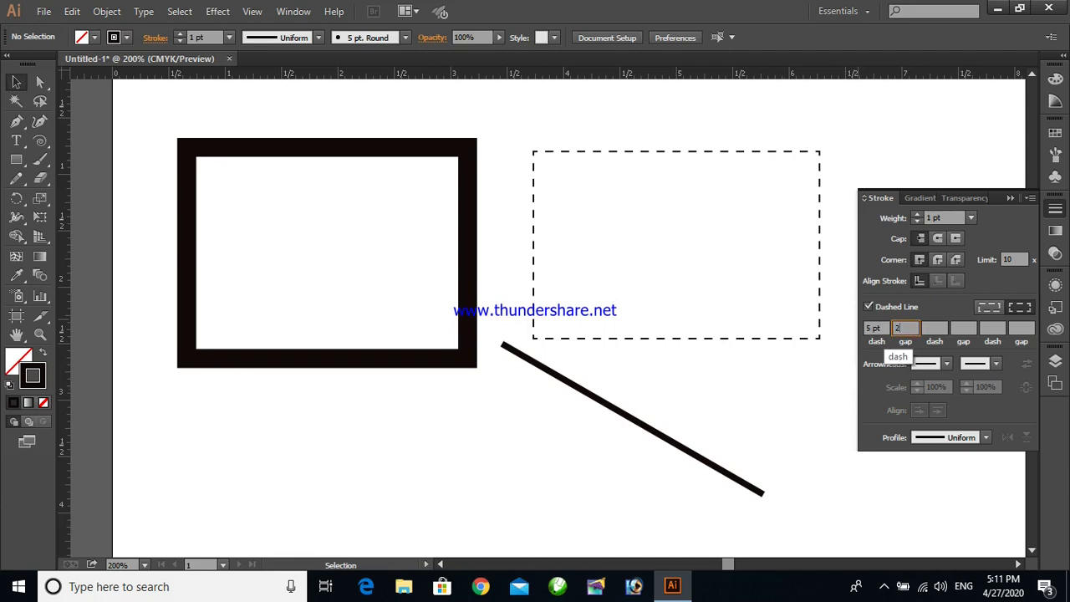
pyautogui.click(819, 361)
pyautogui.click(926, 327)
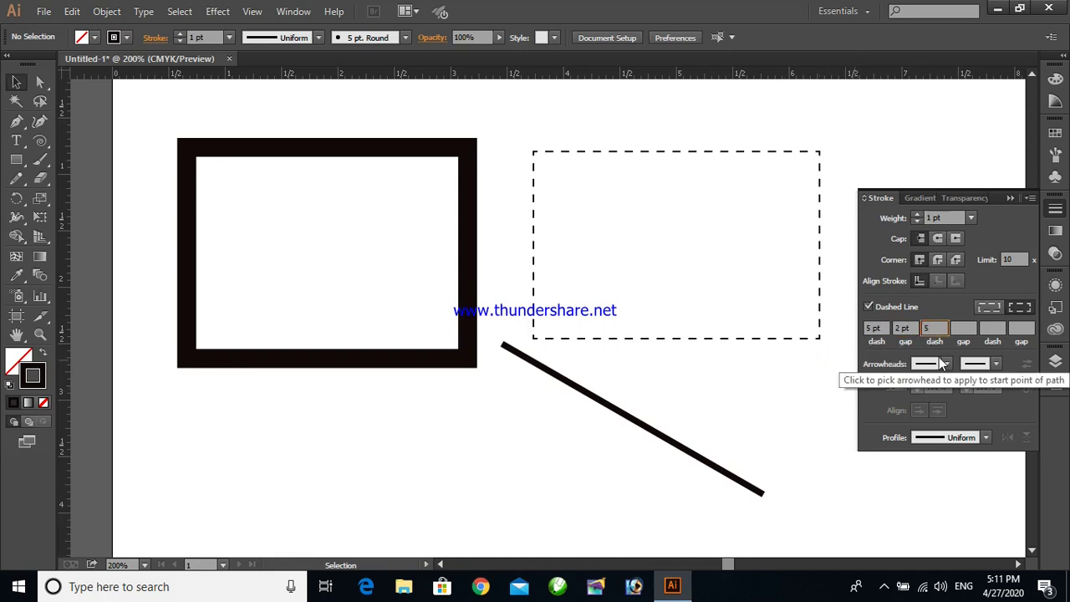
pyautogui.click(791, 374)
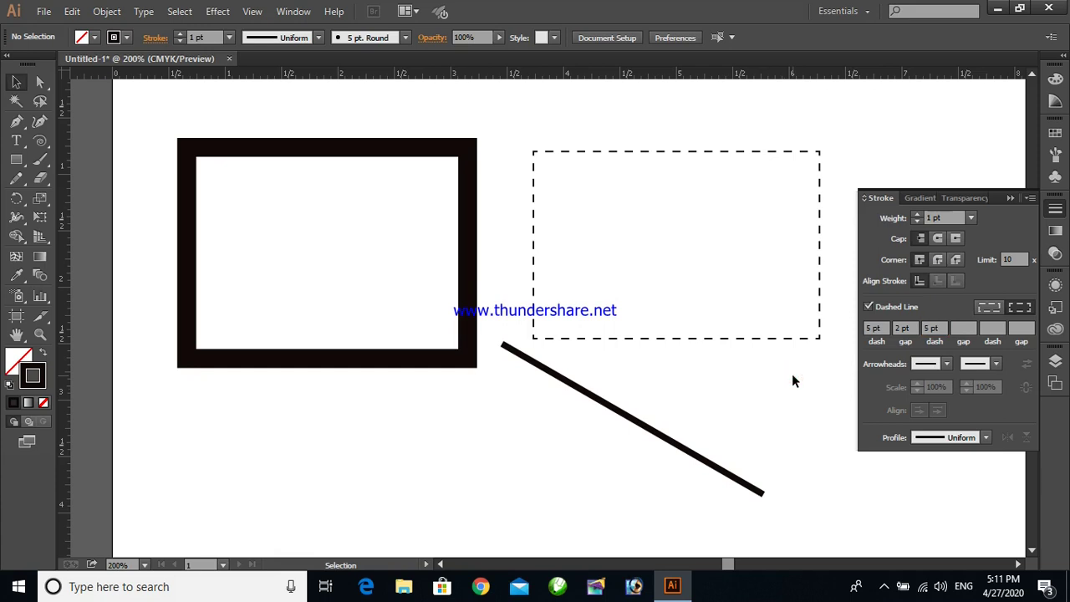
pyautogui.click(958, 327)
pyautogui.write('4')
pyautogui.press('Return')
# Give the dashed rectangle a 10 pt gap and 2 pt dash for a dash-dot outline
pyautogui.click(680, 150)
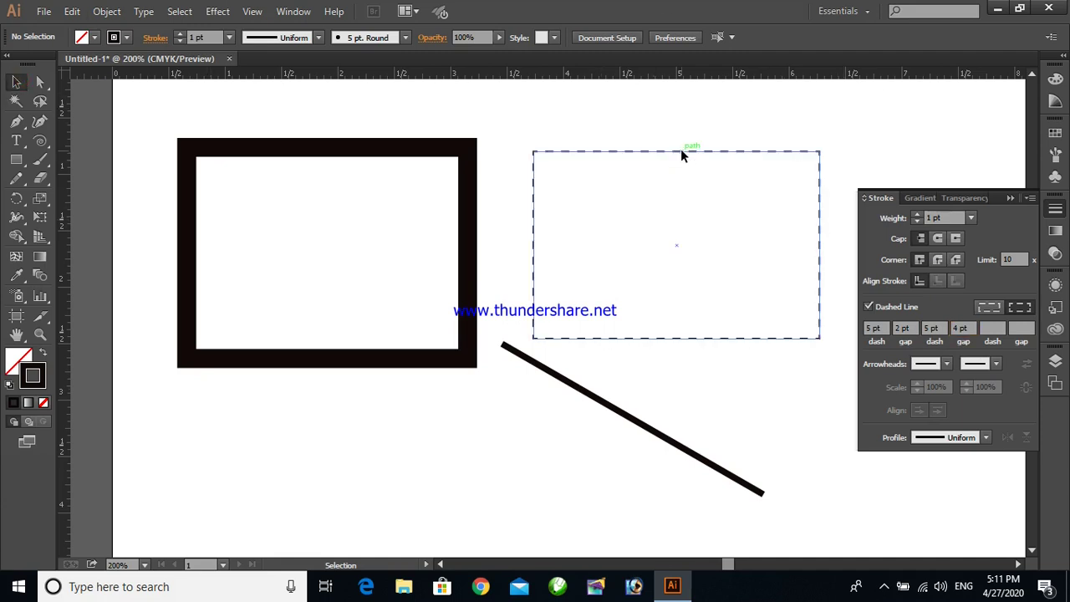
pyautogui.click(907, 329)
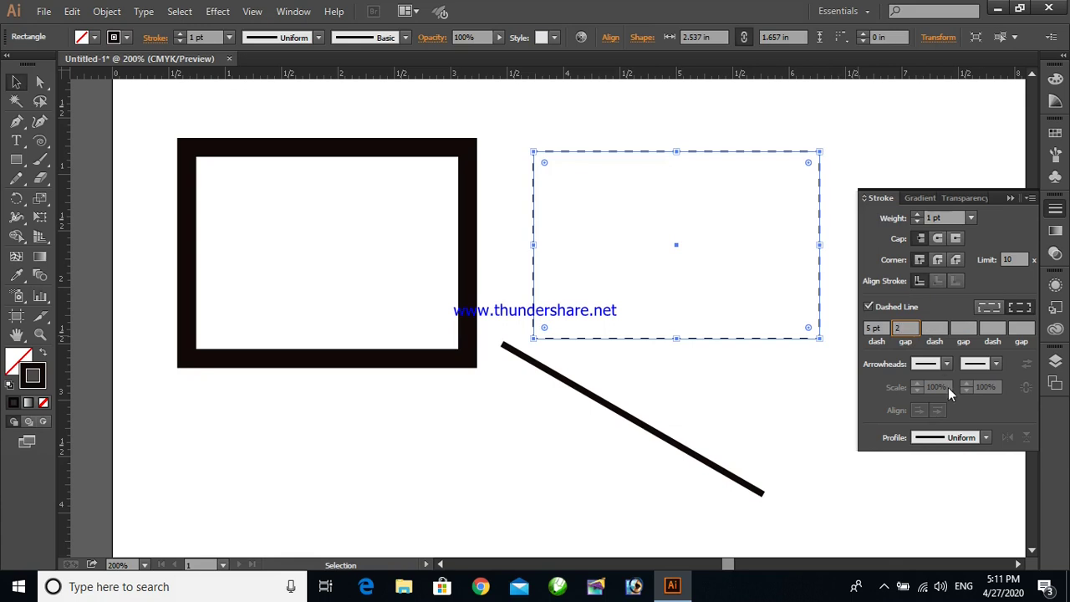
pyautogui.click(933, 328)
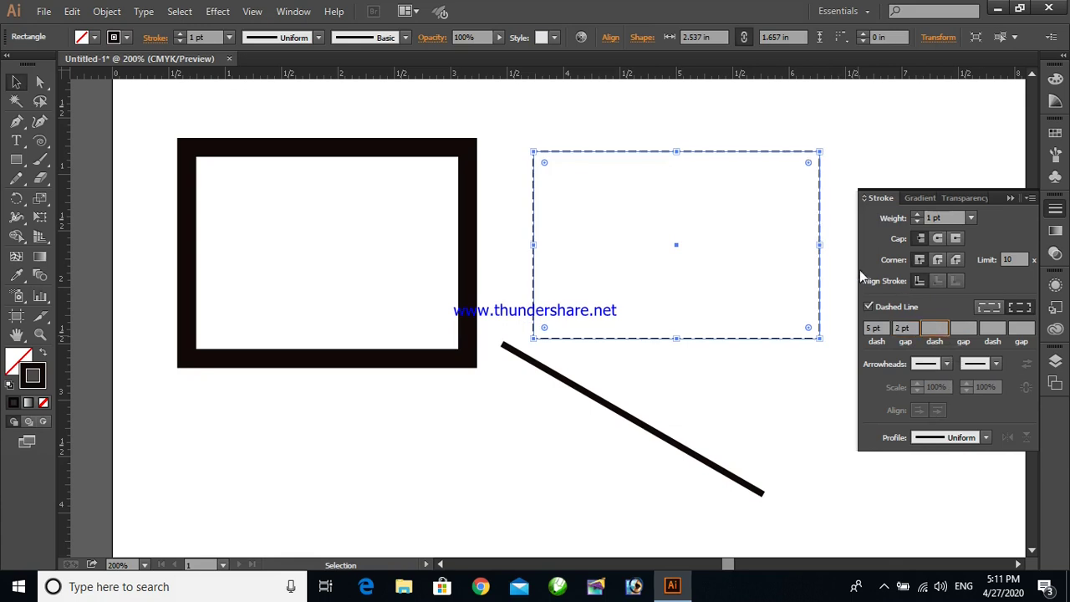
pyautogui.hotkey('shift', 'Tab')
pyautogui.write('10')
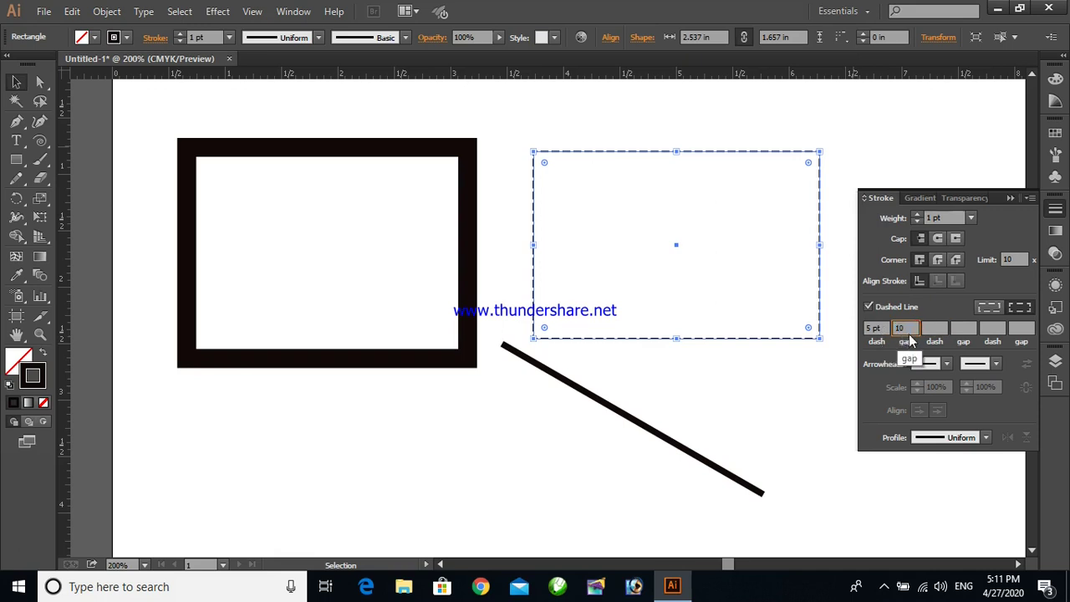
pyautogui.press('Tab')
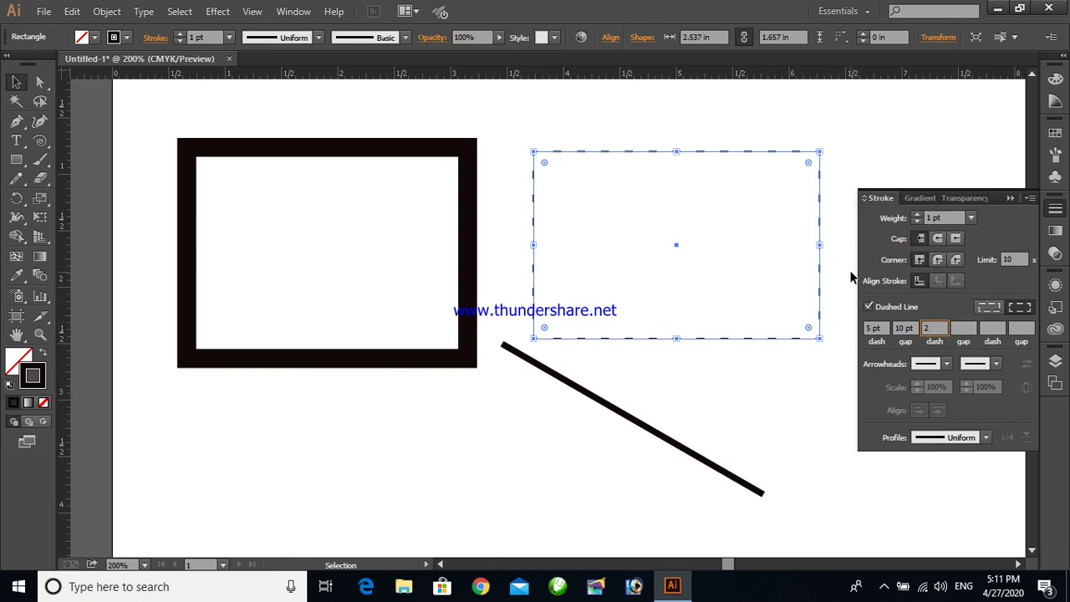
pyautogui.click(843, 244)
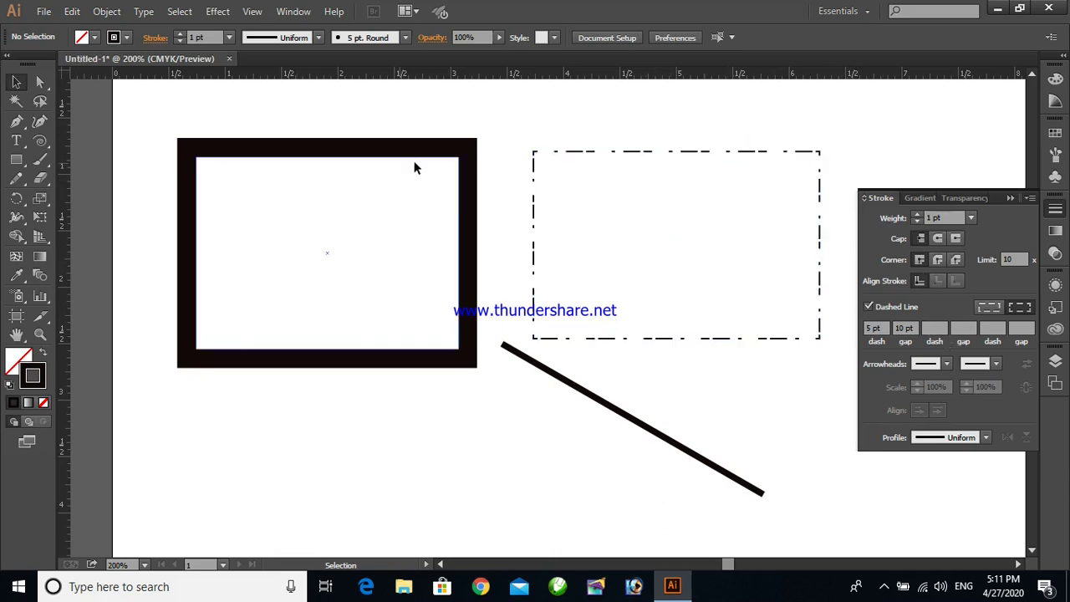
# Delete the extra dash and gap values, leaving a plain 5 pt dash
pyautogui.click(577, 154)
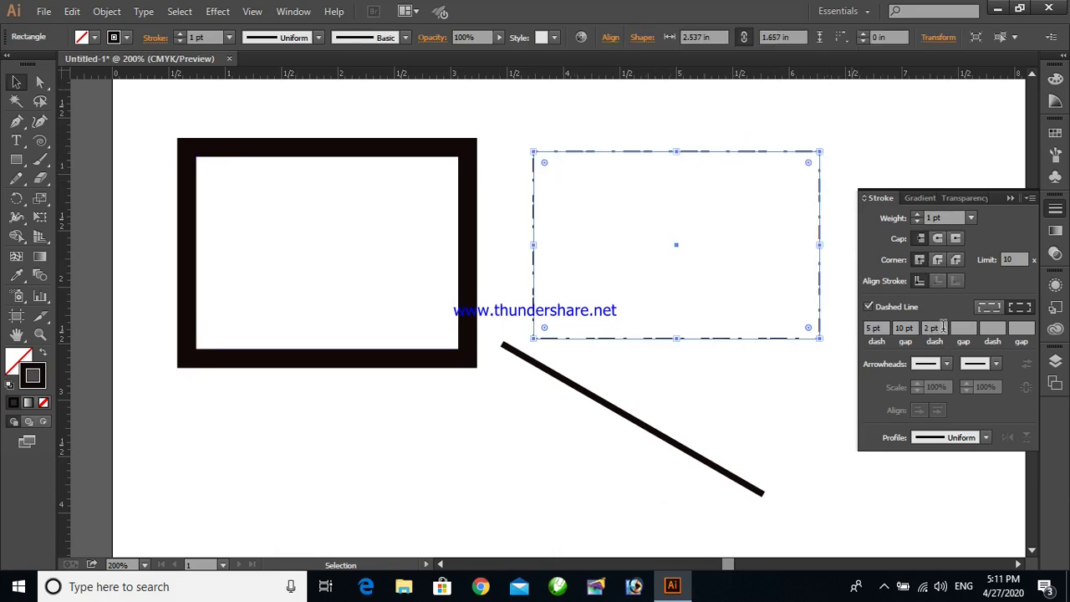
pyautogui.click(963, 328)
pyautogui.click(817, 368)
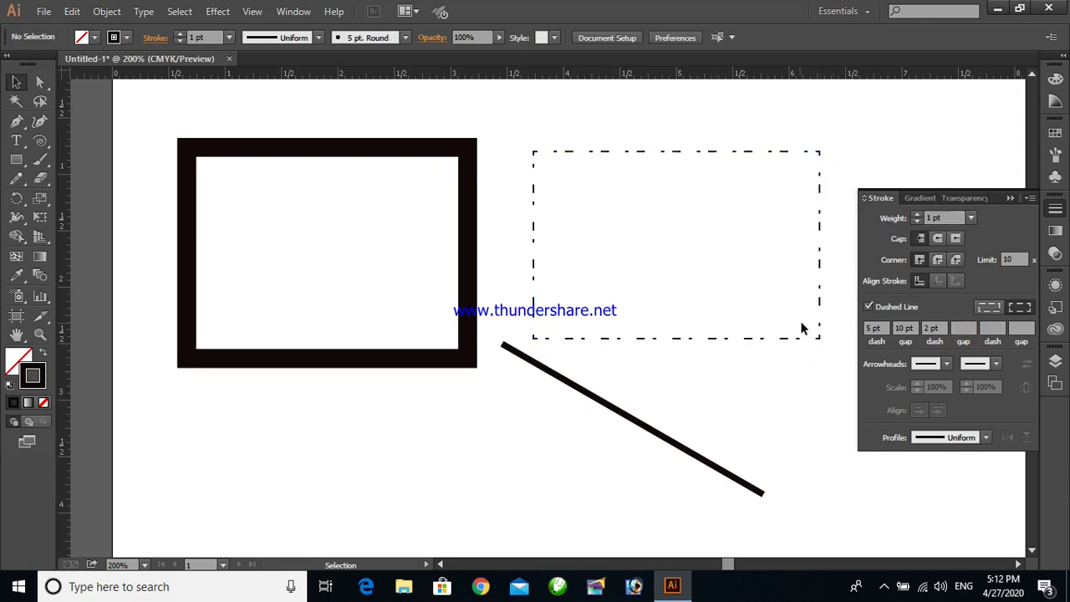
pyautogui.click(759, 338)
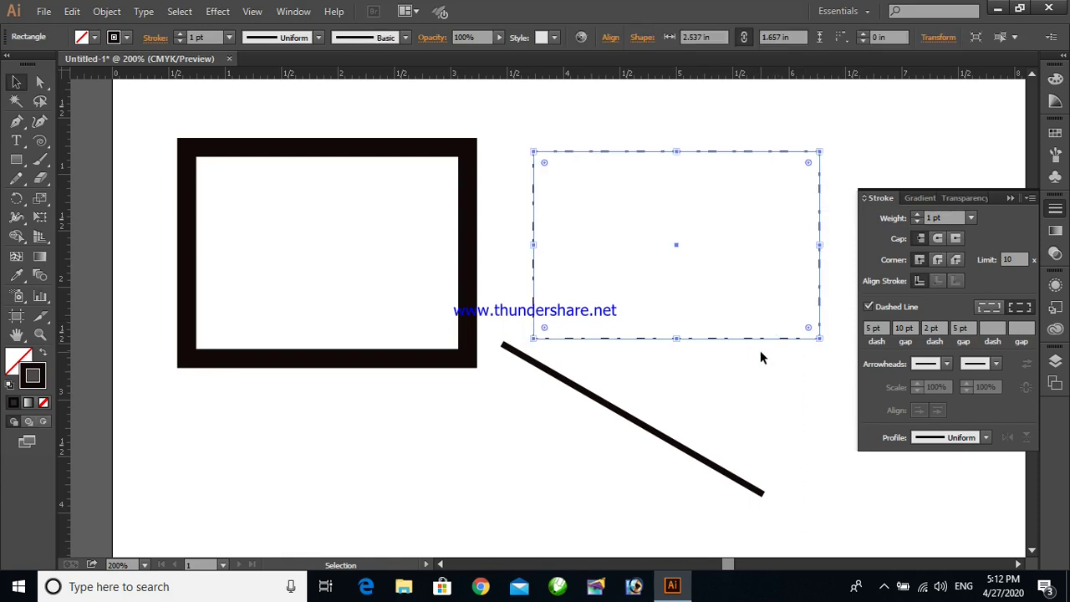
pyautogui.click(966, 326)
pyautogui.press('BackSpace')
pyautogui.click(932, 327)
pyautogui.press('BackSpace')
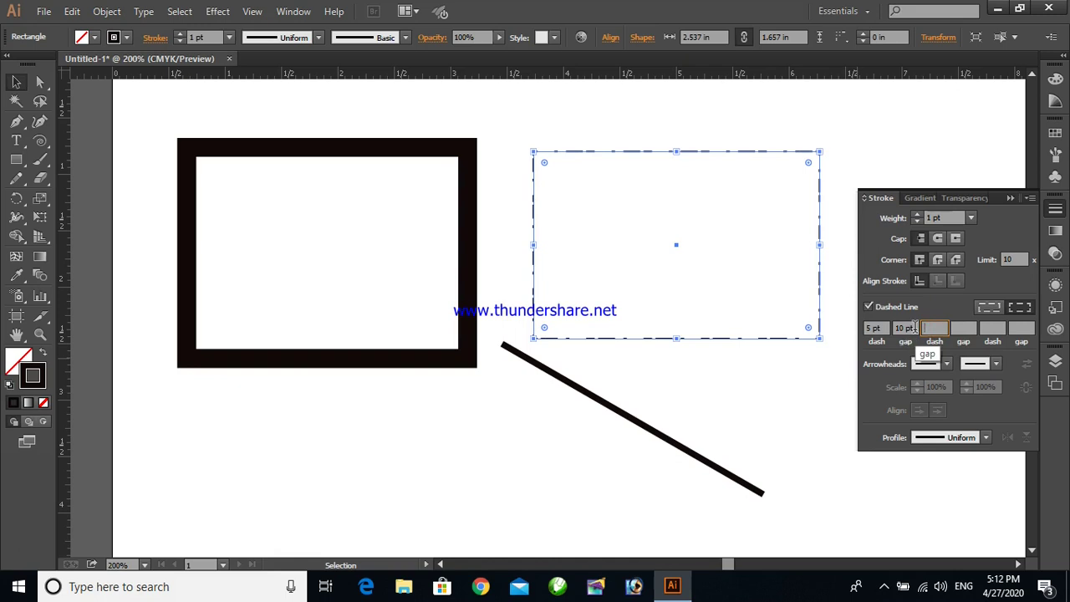
pyautogui.click(901, 331)
pyautogui.press('BackSpace')
pyautogui.click(873, 328)
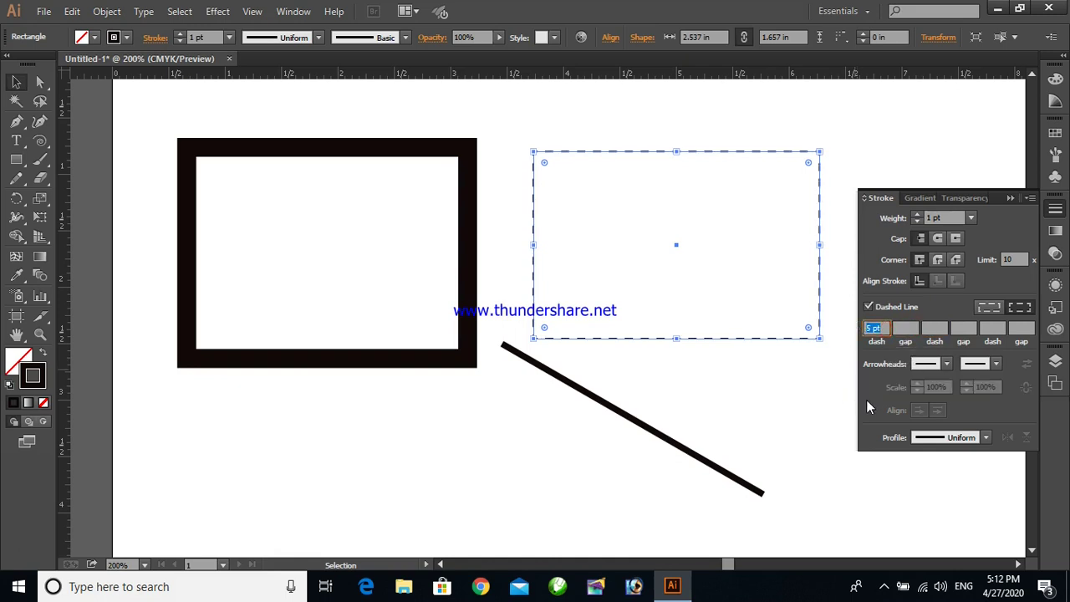
pyautogui.click(791, 356)
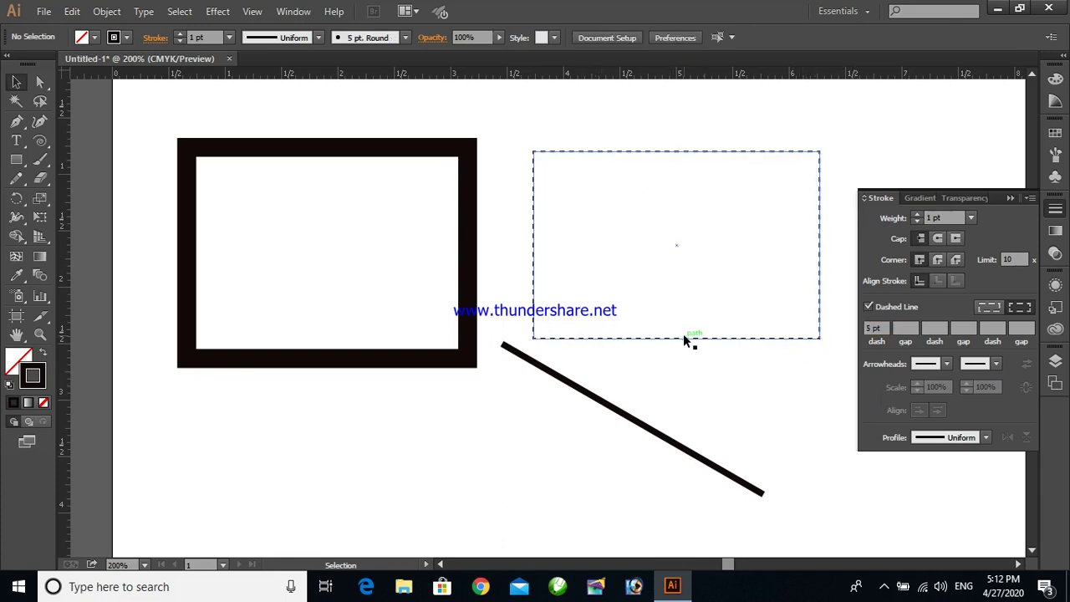
pyautogui.click(595, 396)
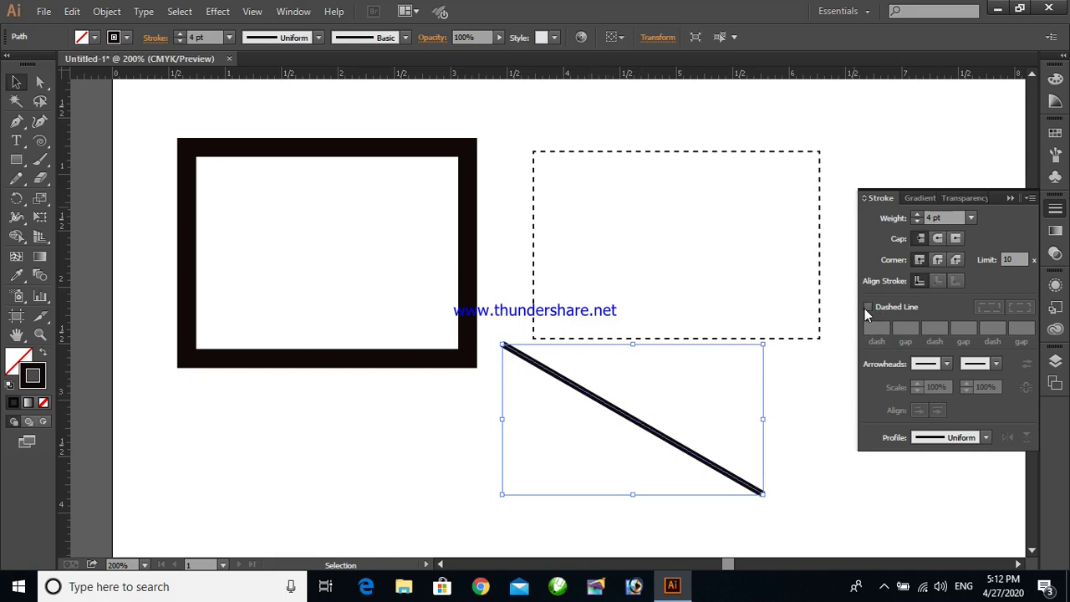
pyautogui.click(16, 121)
# Draw a straight horizontal line across the top and set its stroke to 2 pt
pyautogui.click(195, 103)
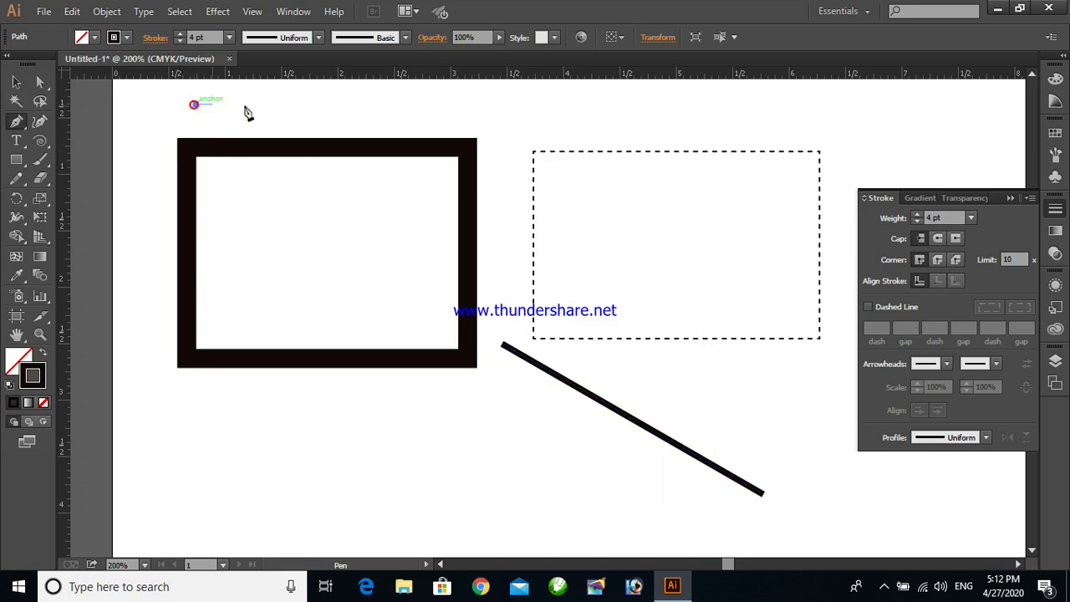
pyautogui.click(693, 105)
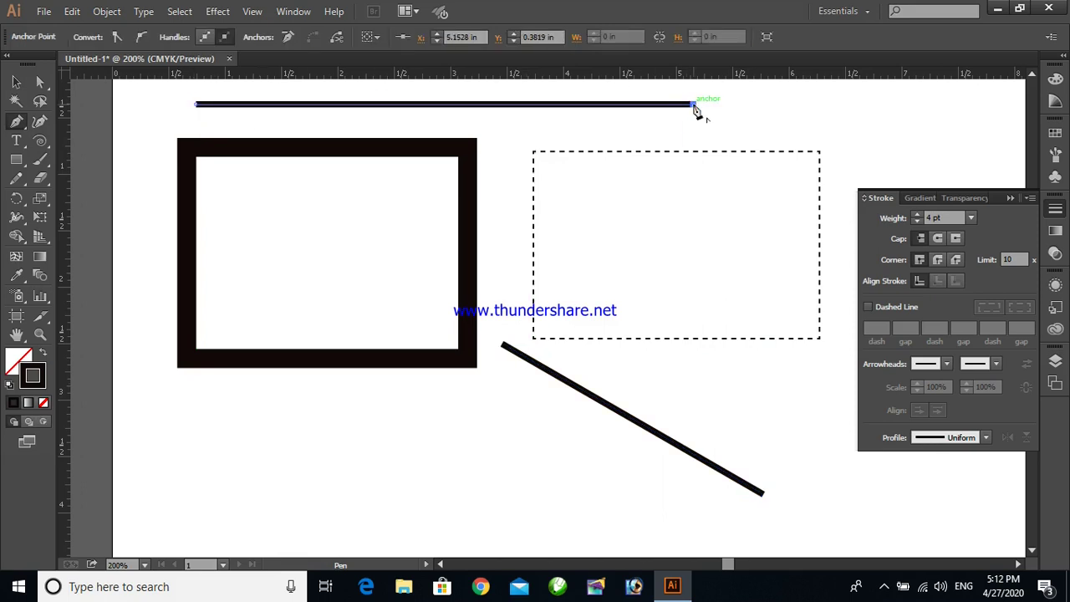
pyautogui.press('v')
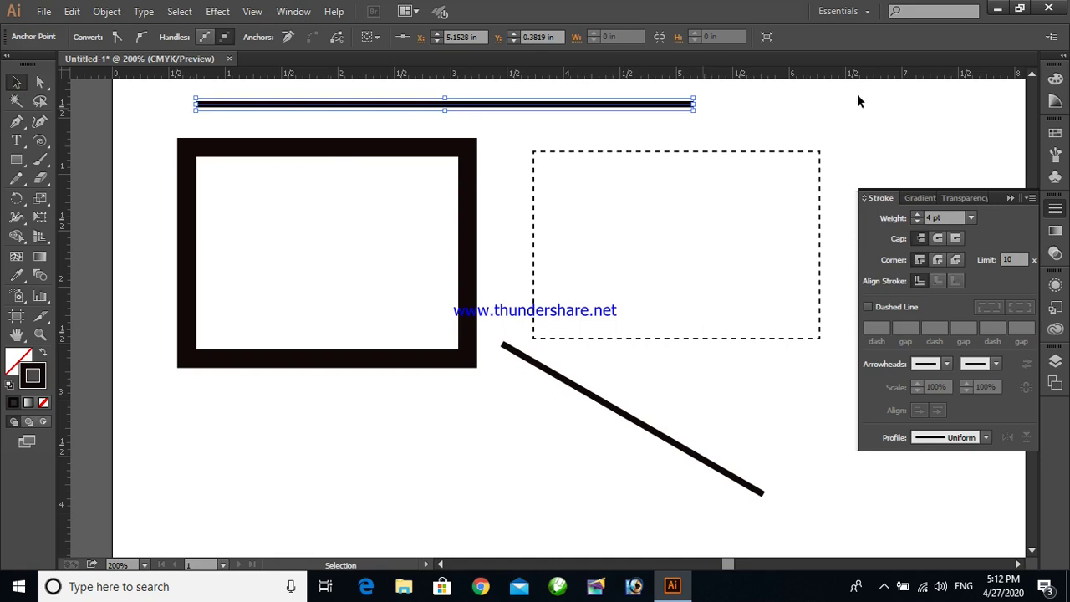
pyautogui.click(918, 223)
pyautogui.click(918, 223)
pyautogui.click(918, 216)
pyautogui.click(917, 222)
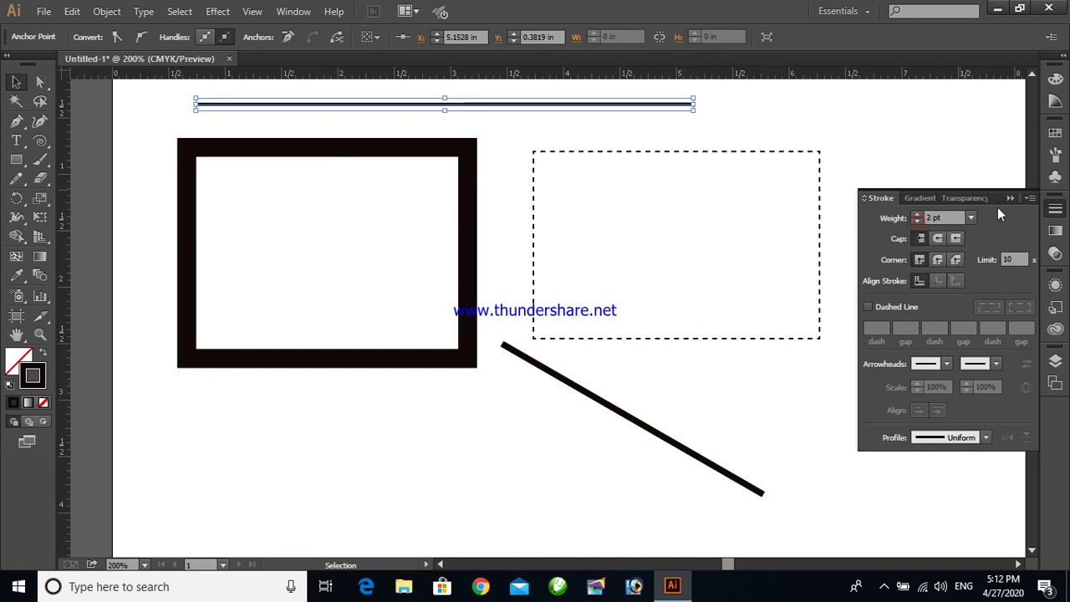
pyautogui.click(1010, 198)
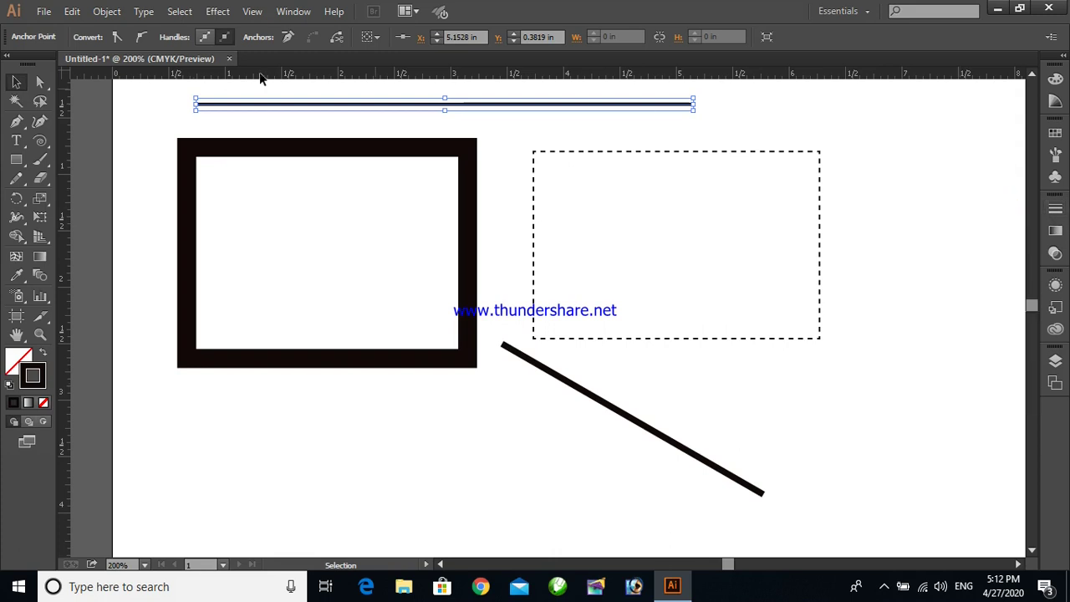
pyautogui.click(18, 83)
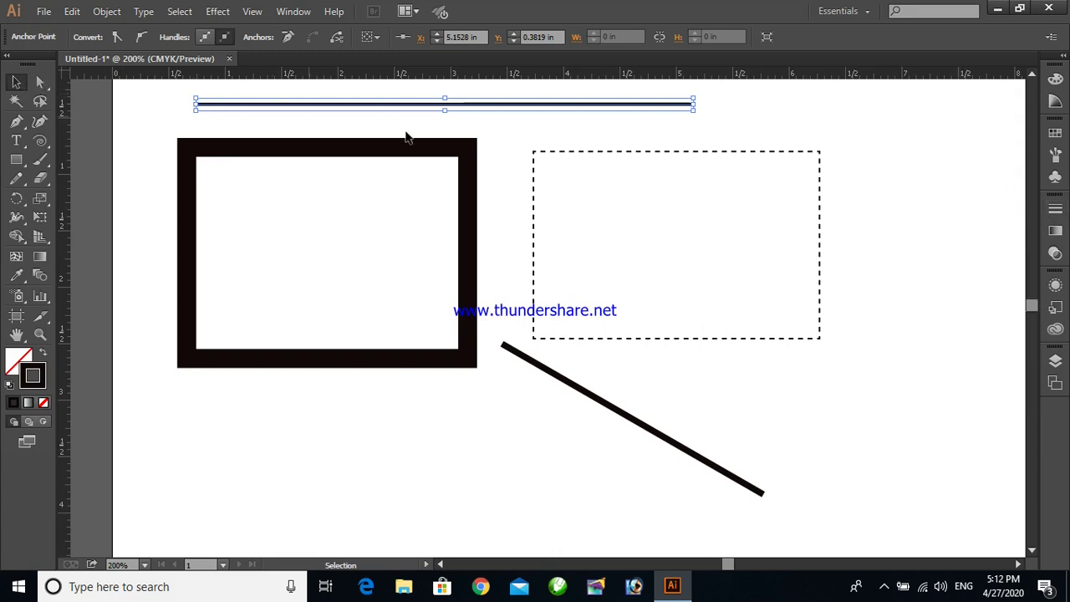
# Make the top line dashed with 2 pt dashes and a 1 pt weight
pyautogui.click(1055, 208)
pyautogui.click(919, 219)
pyautogui.click(917, 220)
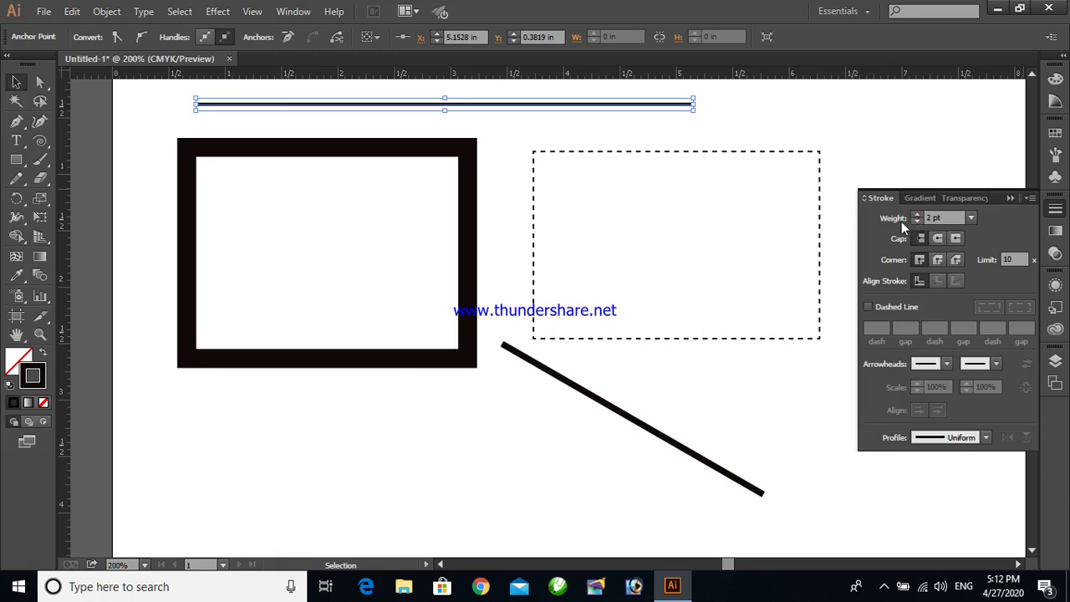
pyautogui.click(867, 307)
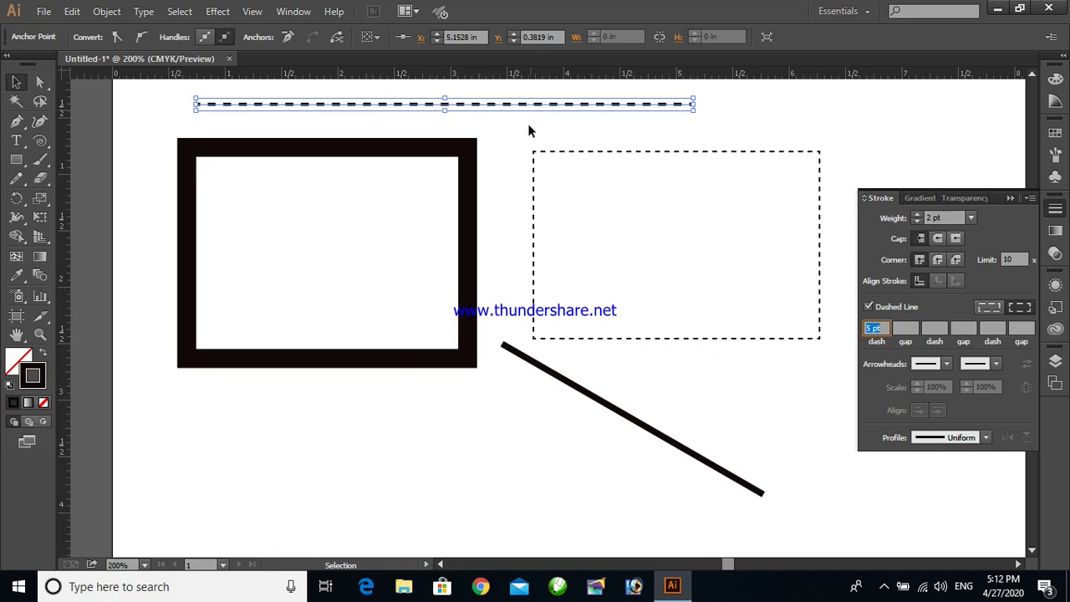
pyautogui.write('2')
pyautogui.press('Tab')
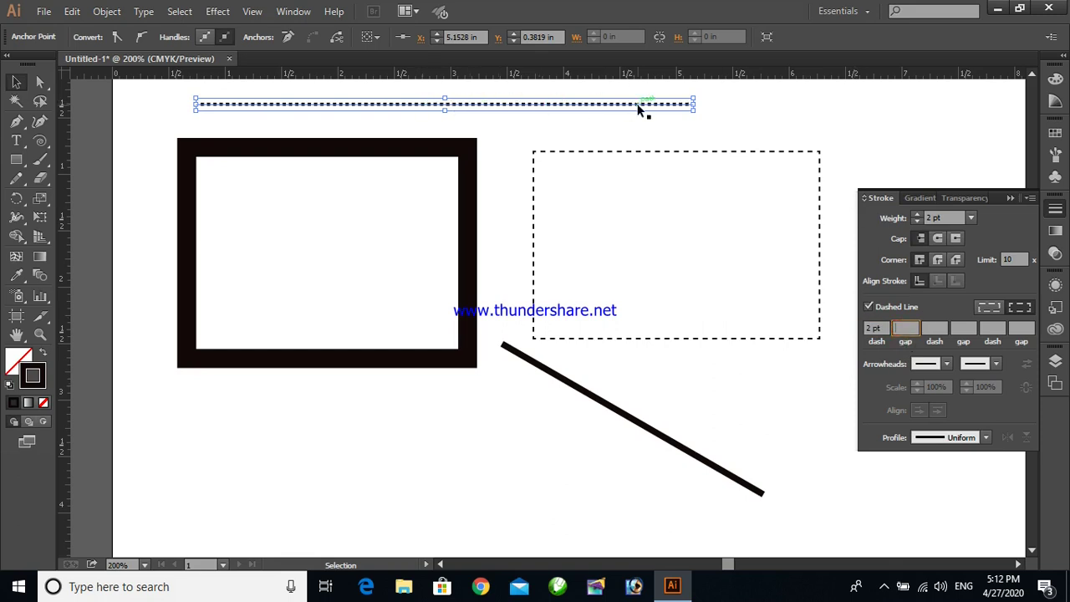
pyautogui.click(920, 220)
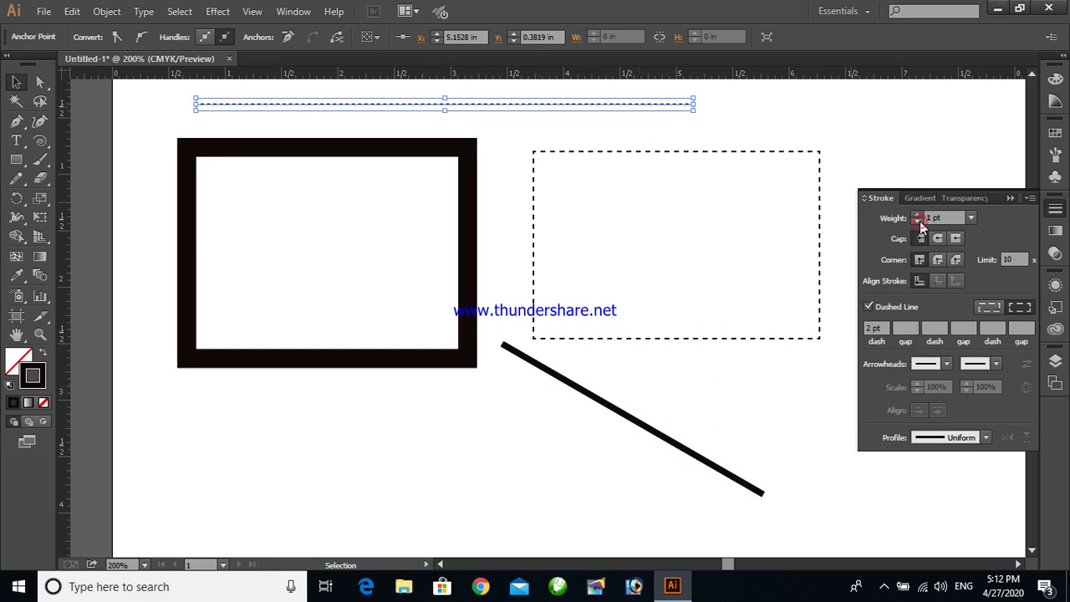
pyautogui.click(167, 117)
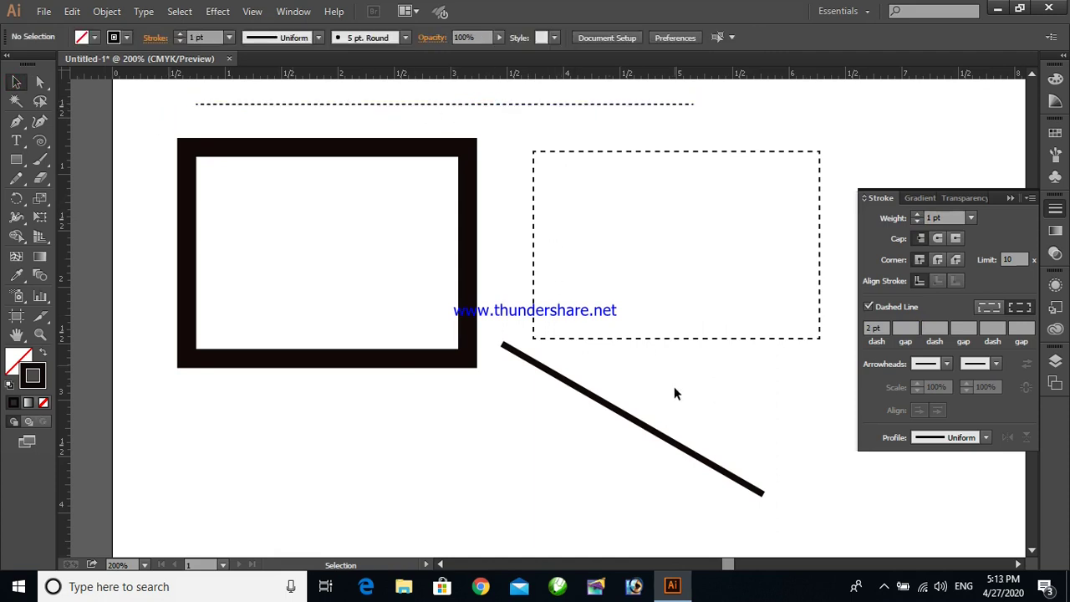
# Put an Arrow 19 head on the diagonal line's start and an arrowhead on its end
pyautogui.click(605, 406)
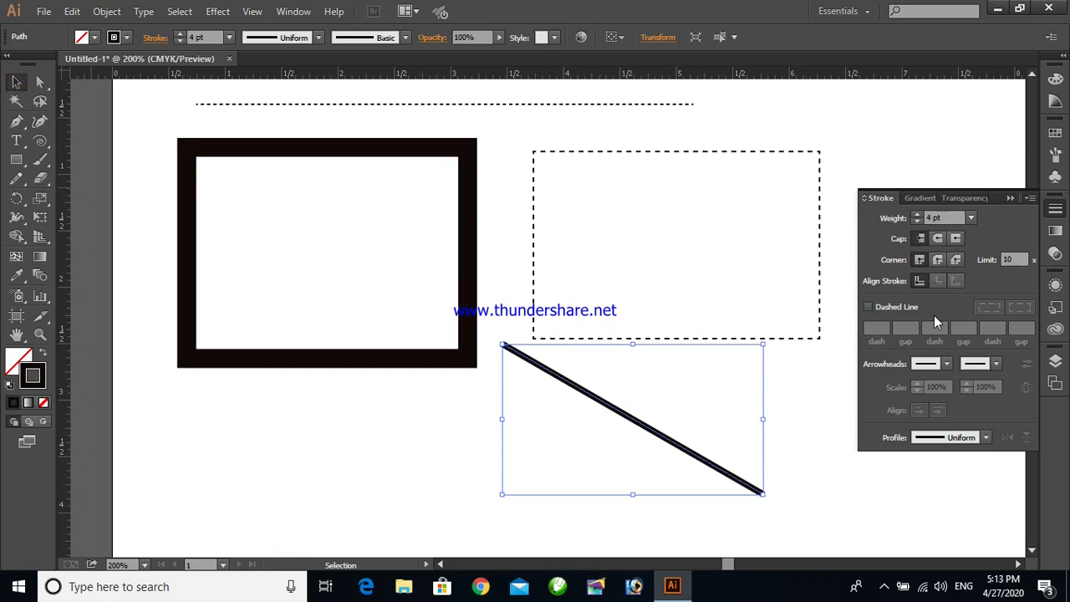
pyautogui.click(945, 365)
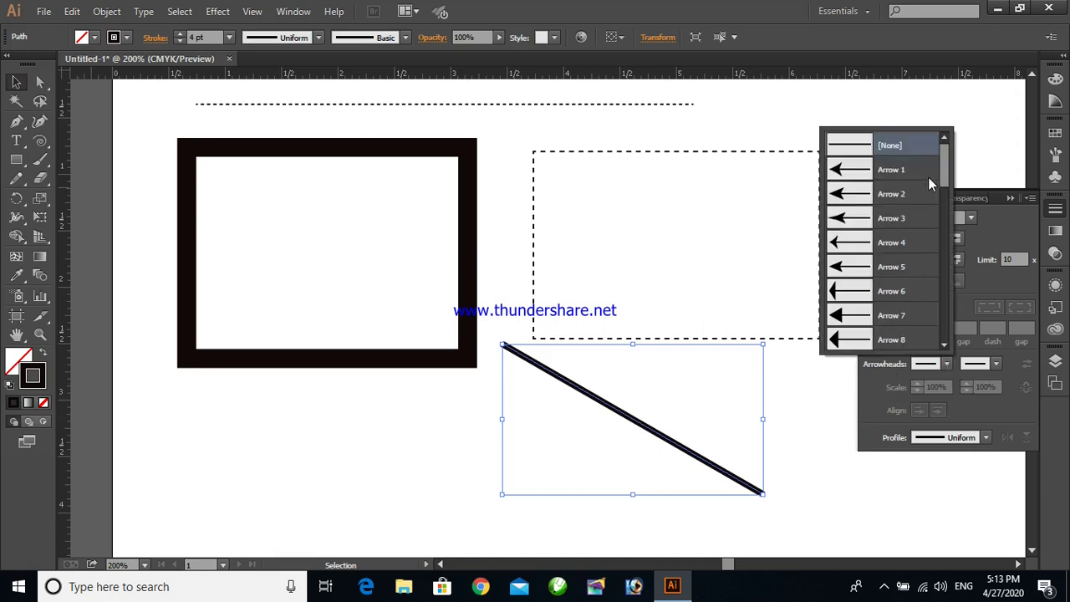
pyautogui.moveTo(942, 166); pyautogui.dragTo(952, 233)
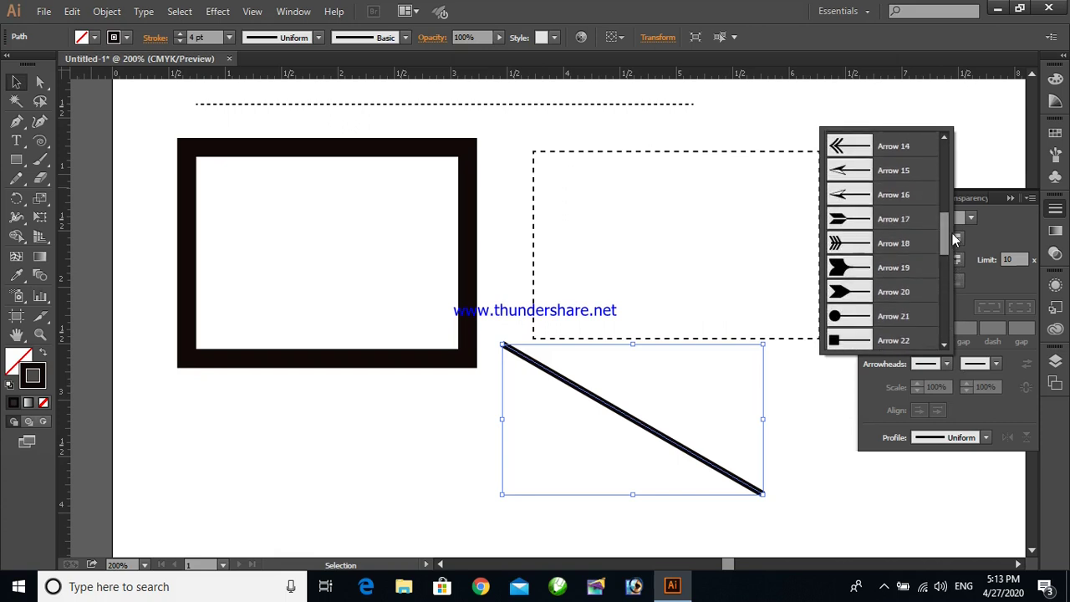
pyautogui.click(855, 274)
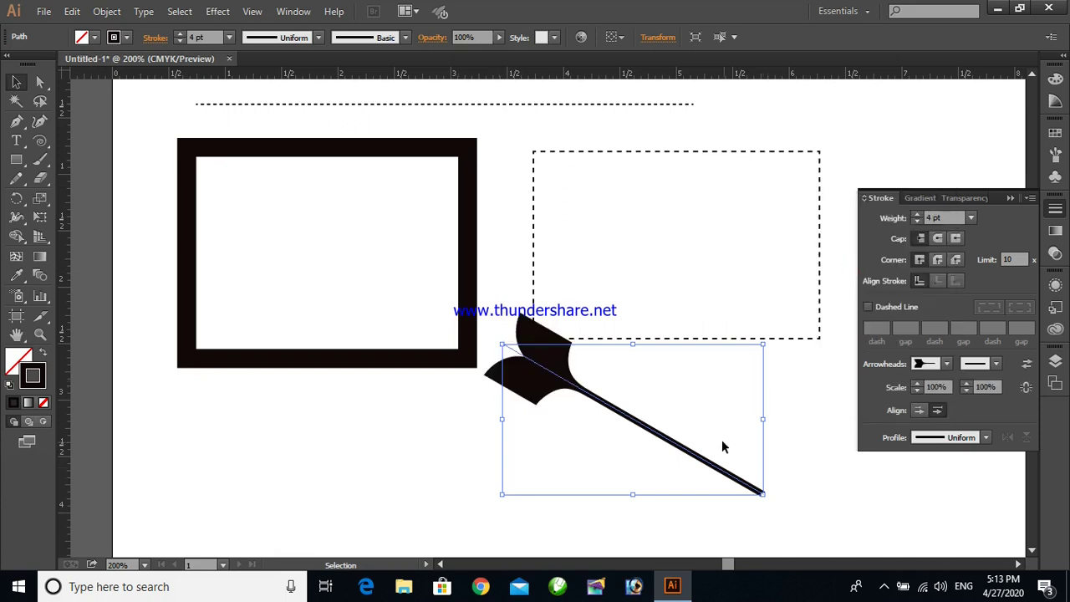
pyautogui.click(997, 364)
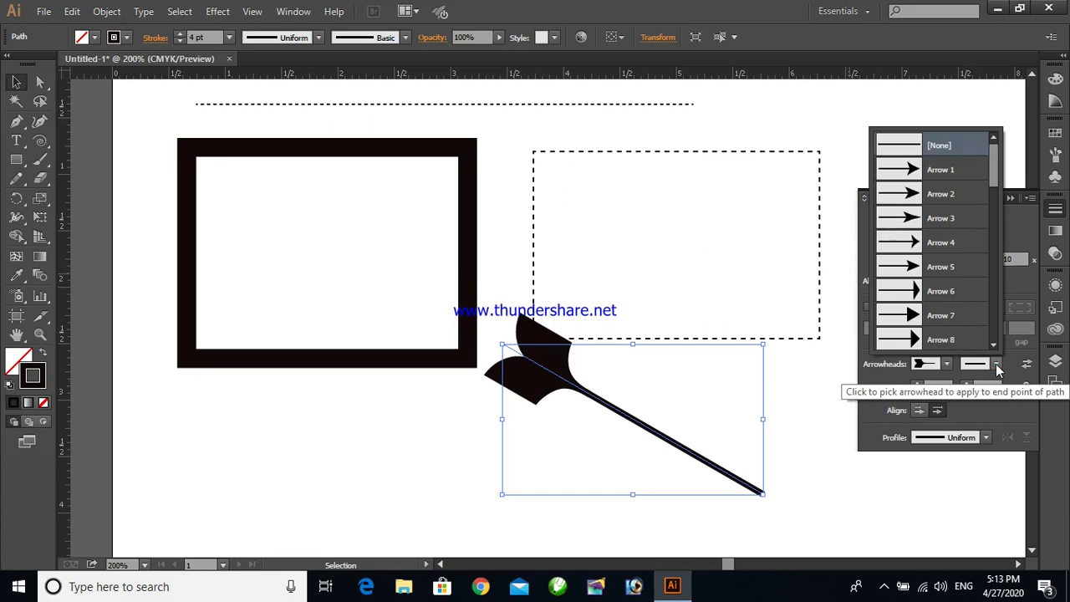
pyautogui.click(911, 224)
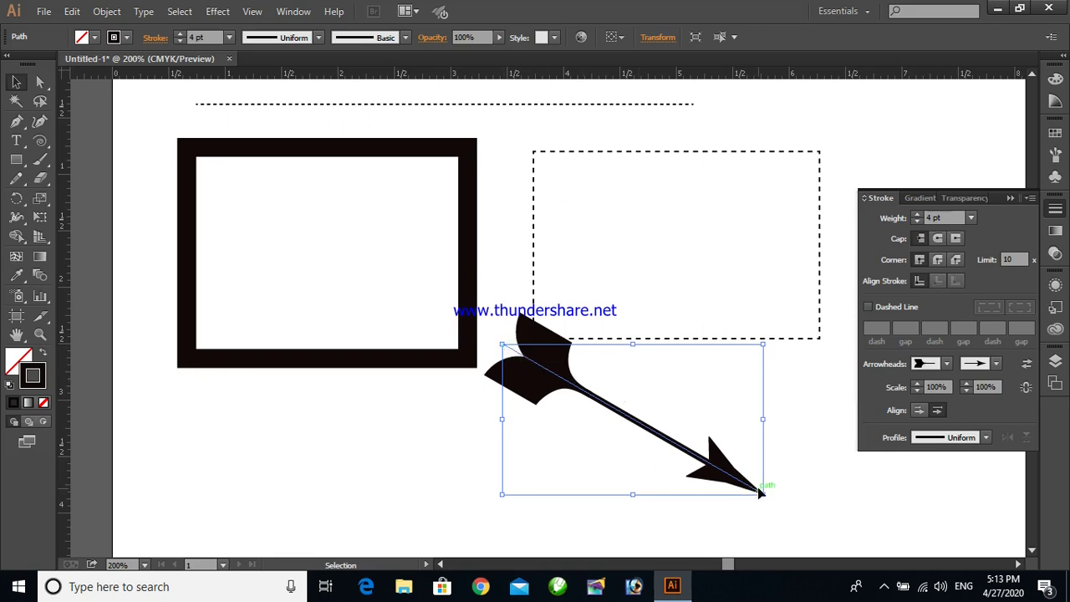
pyautogui.click(947, 365)
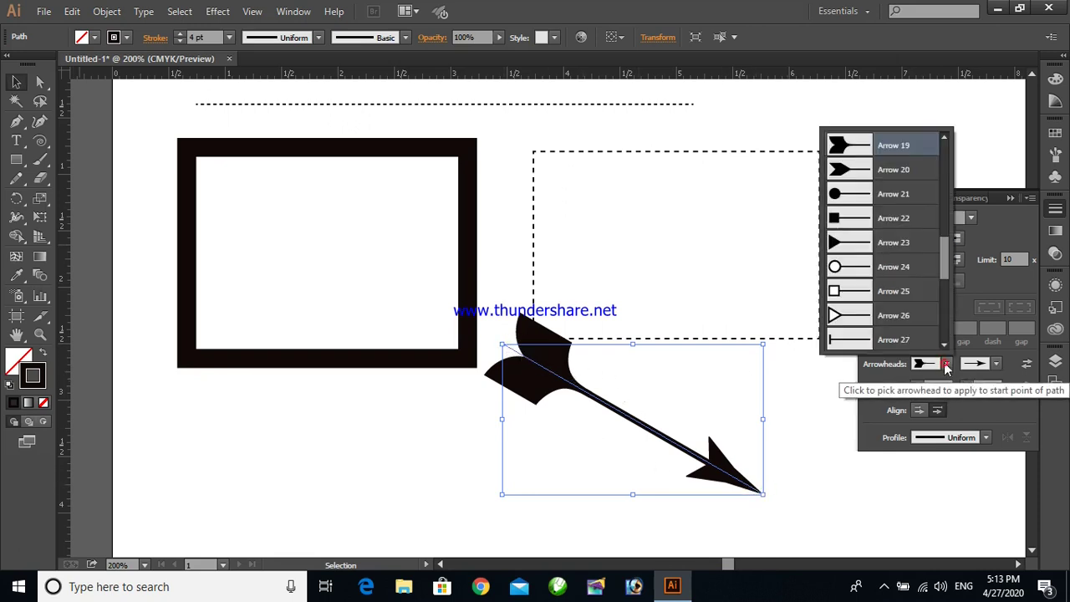
# Switch the start arrowhead to the Arrow 14 chevron and the end to the Arrow 32 feathered tail
pyautogui.moveTo(947, 257); pyautogui.dragTo(949, 206)
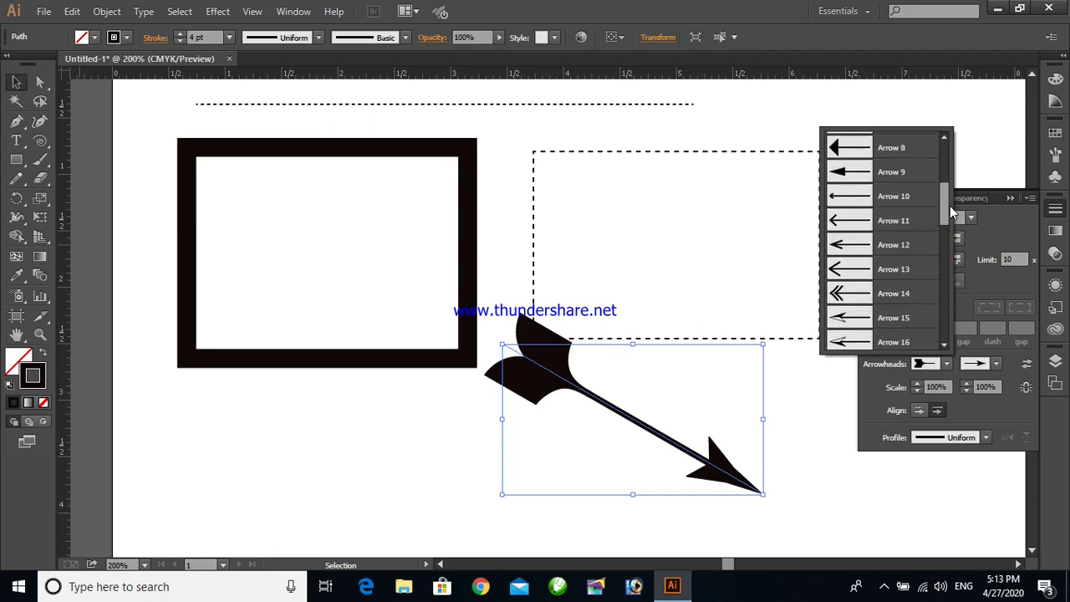
pyautogui.click(866, 293)
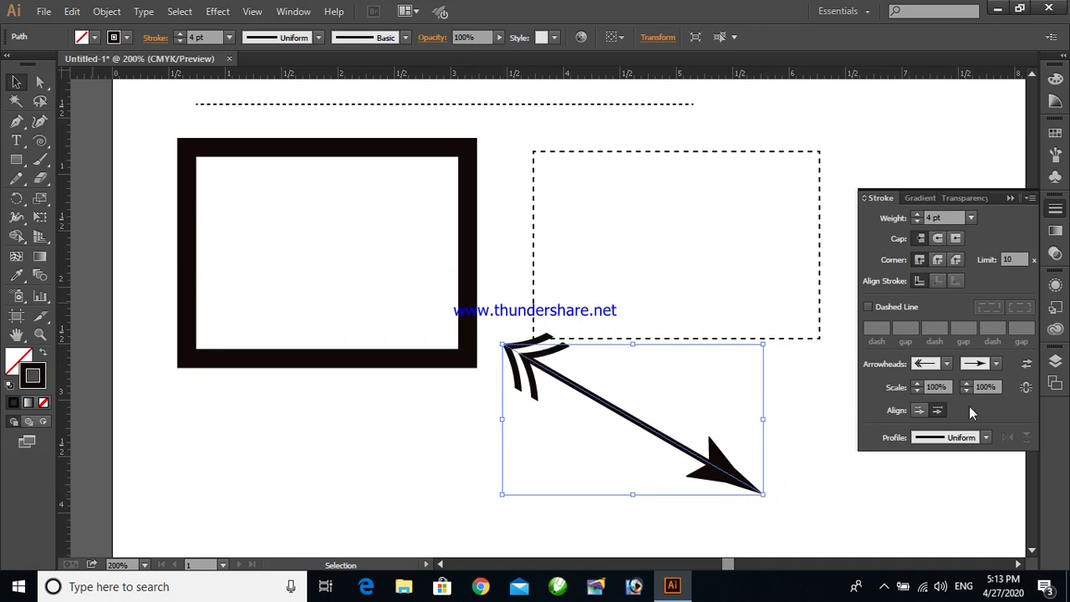
pyautogui.click(996, 363)
pyautogui.moveTo(995, 196); pyautogui.dragTo(993, 286)
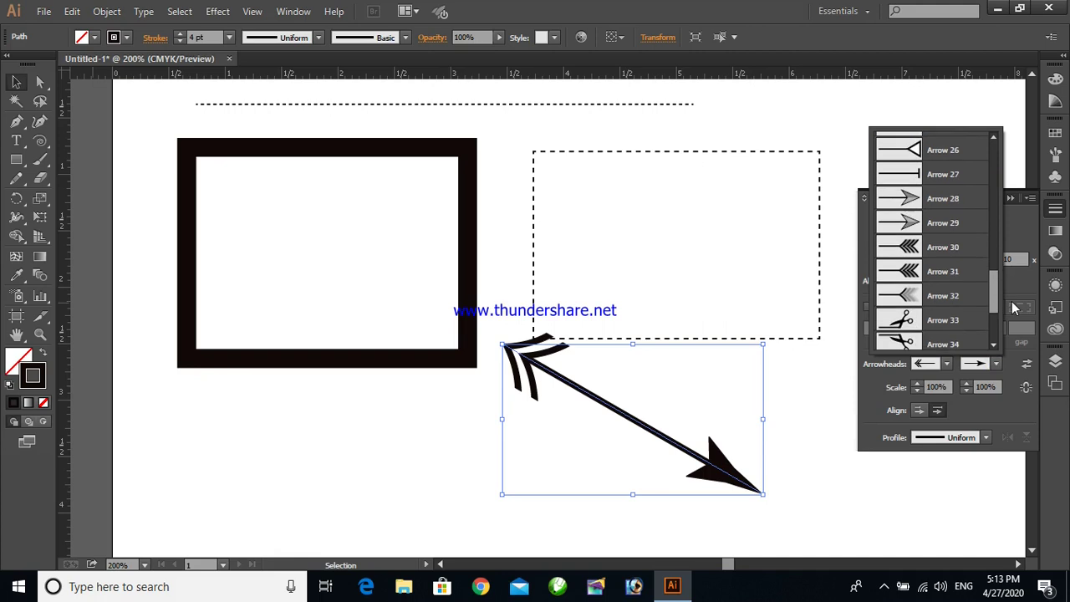
pyautogui.click(915, 292)
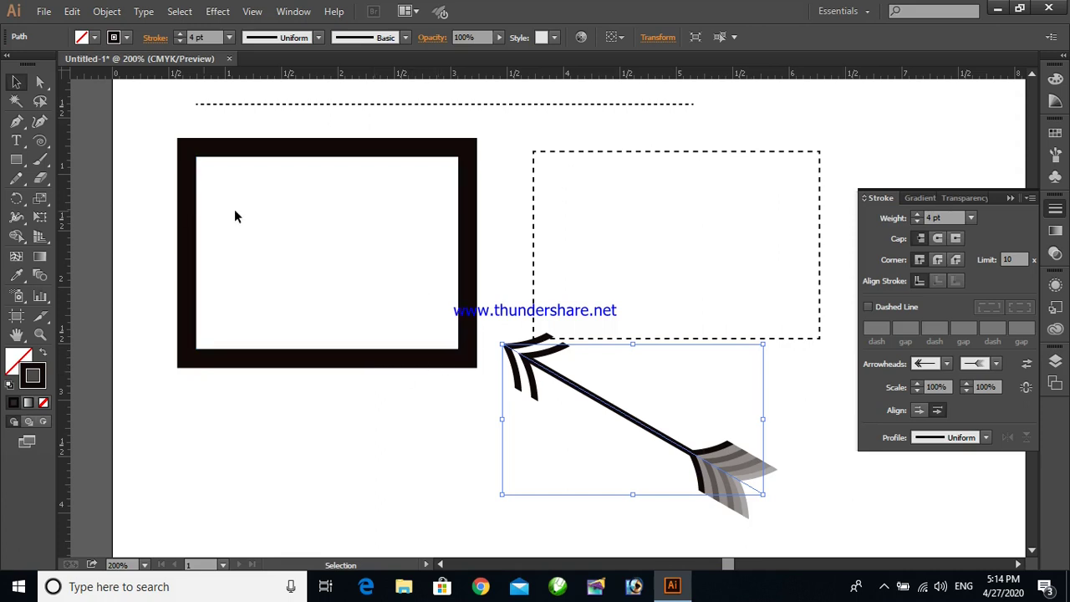
# Try a yellow fill on the dashed rectangle, then set its fill back to None
pyautogui.click(246, 159)
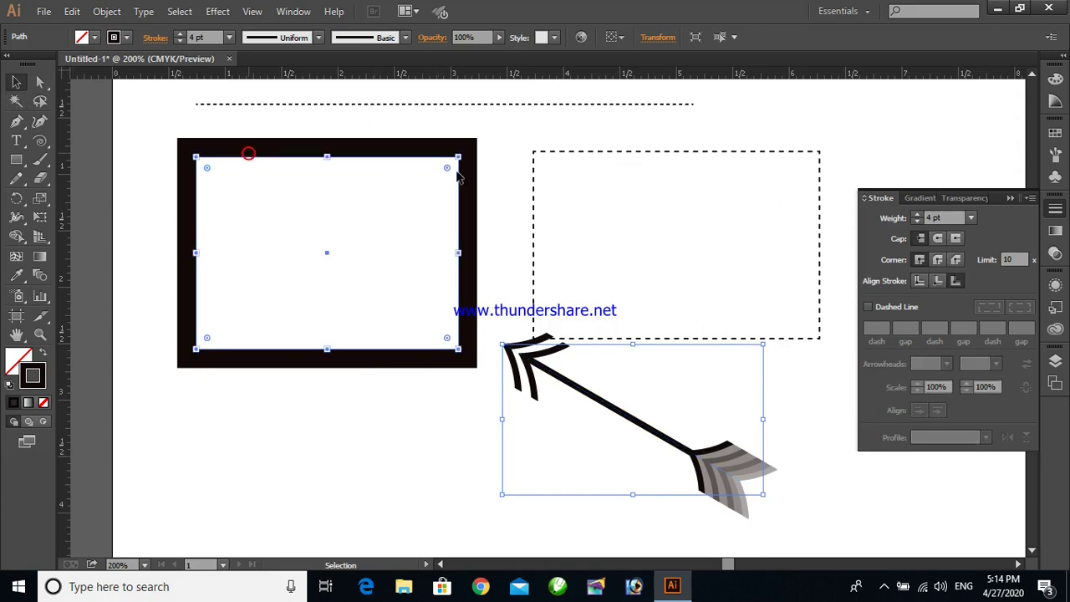
pyautogui.click(627, 157)
pyautogui.click(627, 155)
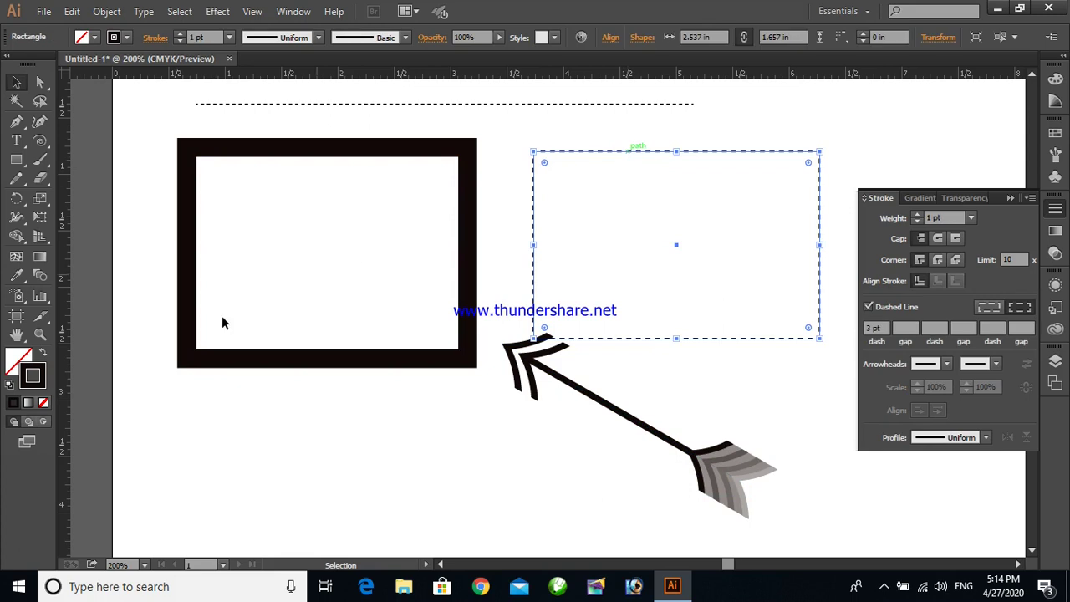
pyautogui.click(21, 357)
pyautogui.click(881, 210)
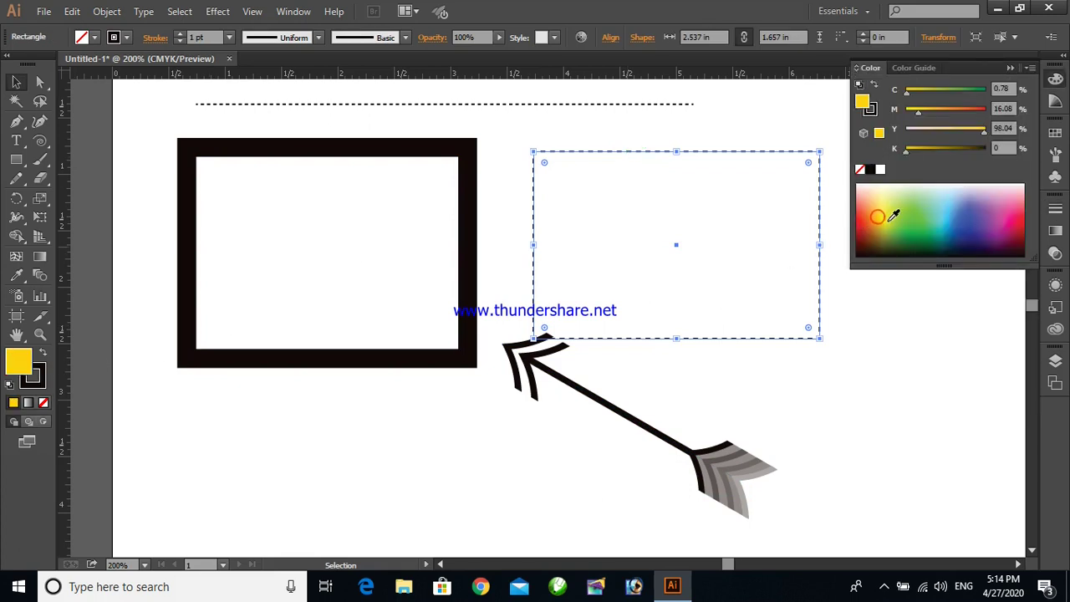
pyautogui.click(44, 402)
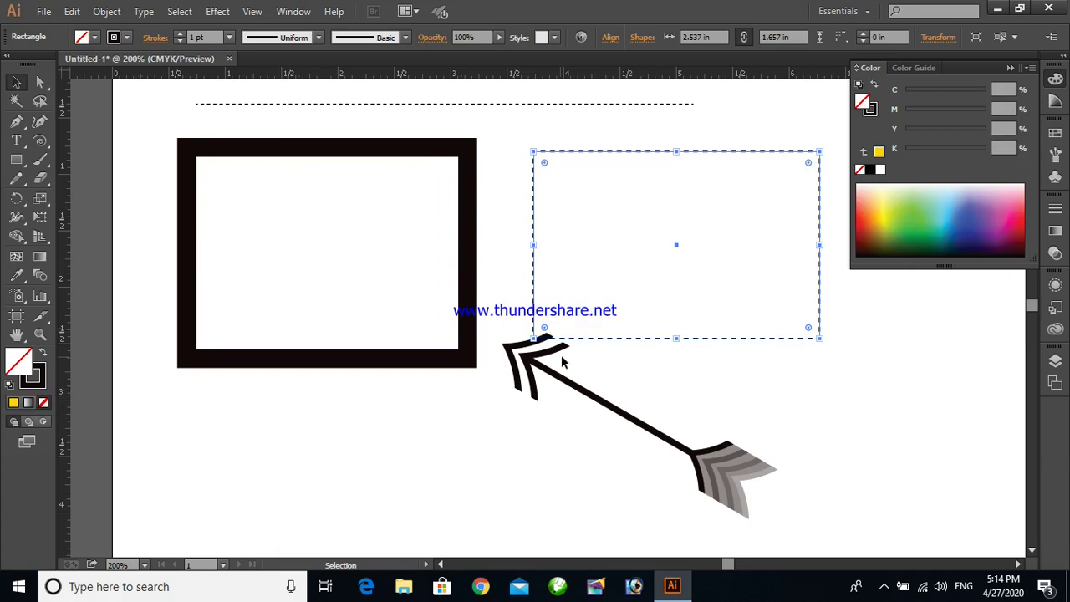
# Toggle the arrow's shaft to dashed and back to solid
pyautogui.click(278, 106)
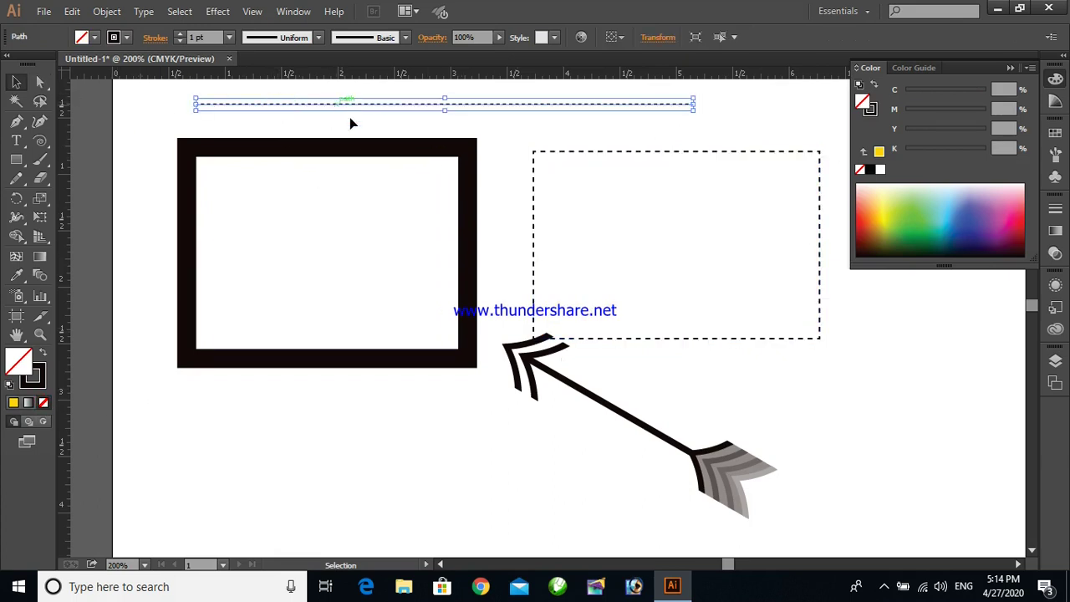
pyautogui.click(458, 159)
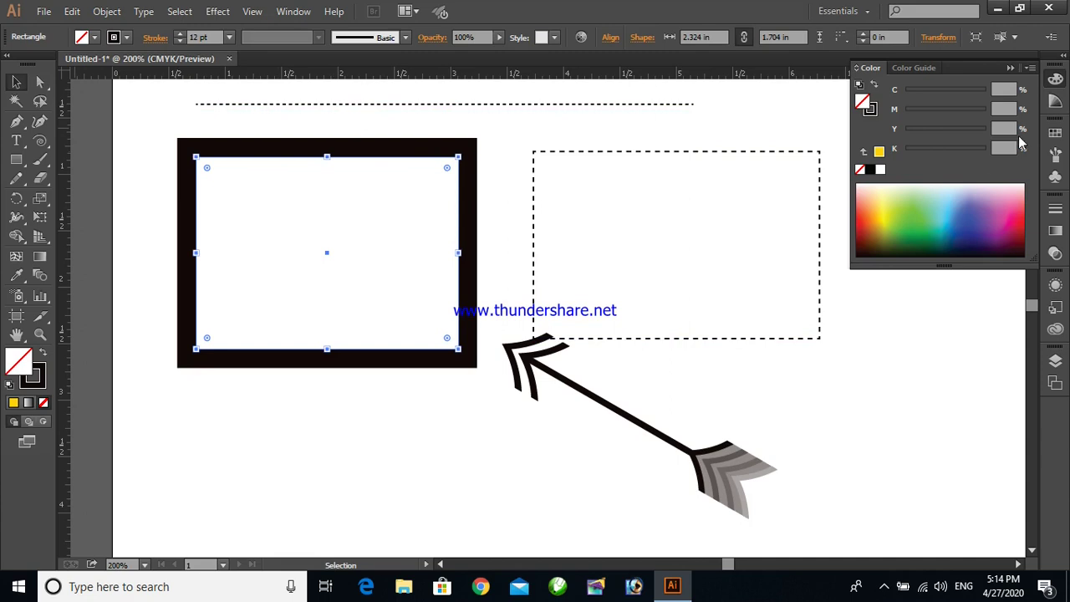
pyautogui.click(1056, 209)
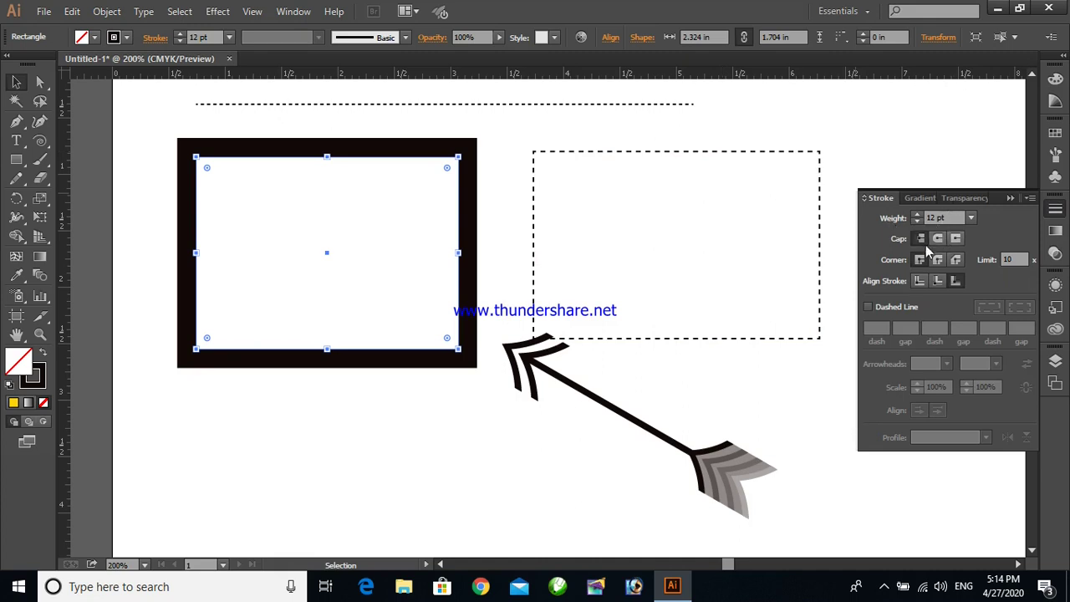
pyautogui.click(643, 422)
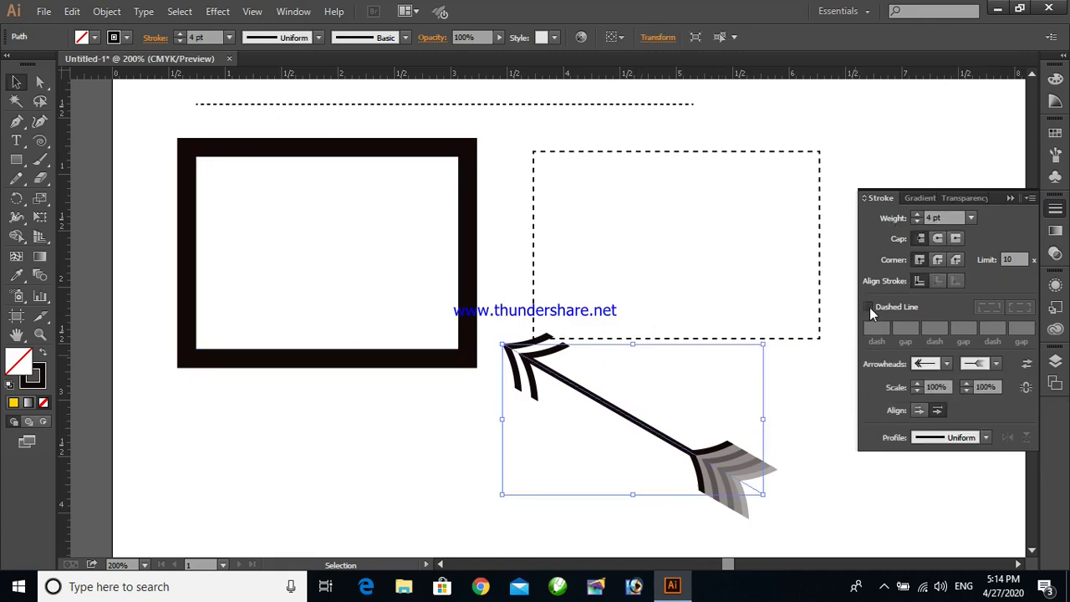
pyautogui.click(869, 306)
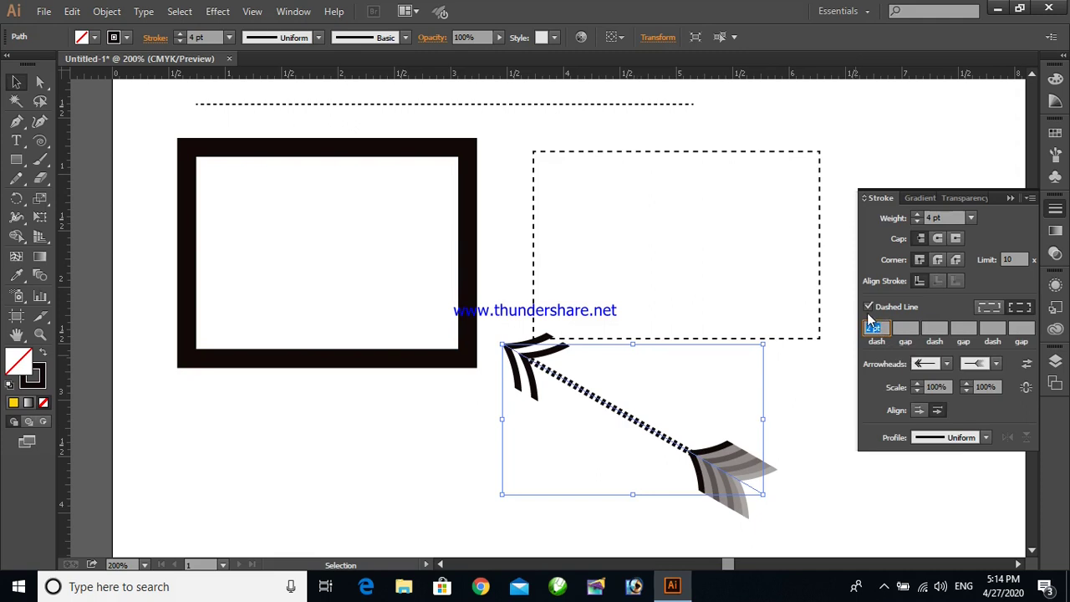
pyautogui.click(868, 307)
# Set the arrow's end to the Arrow 39 asterisk, then select and delete everything
pyautogui.click(945, 364)
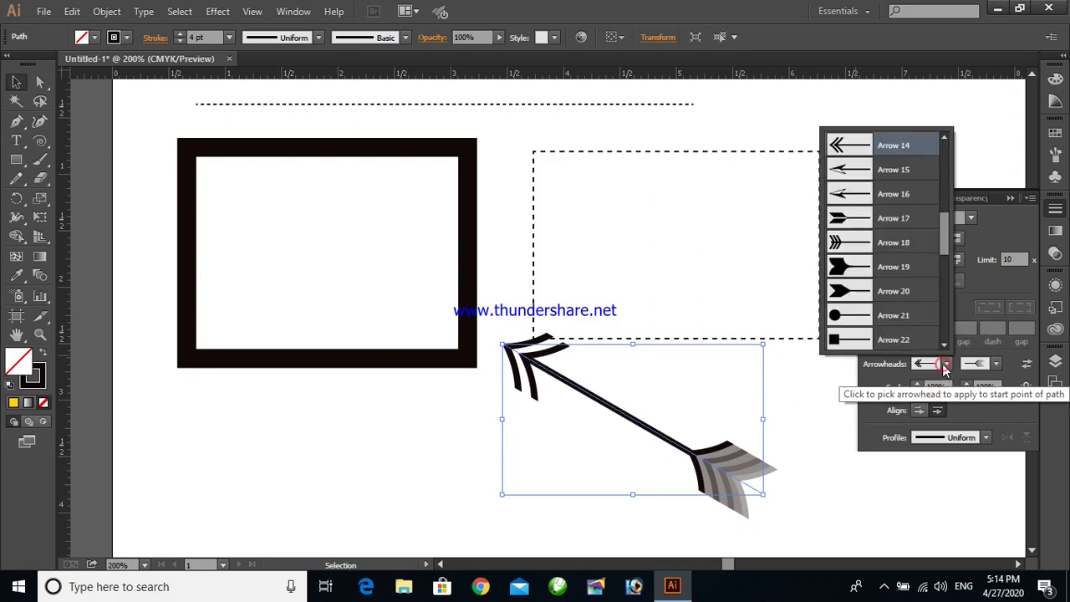
pyautogui.click(945, 365)
pyautogui.click(995, 364)
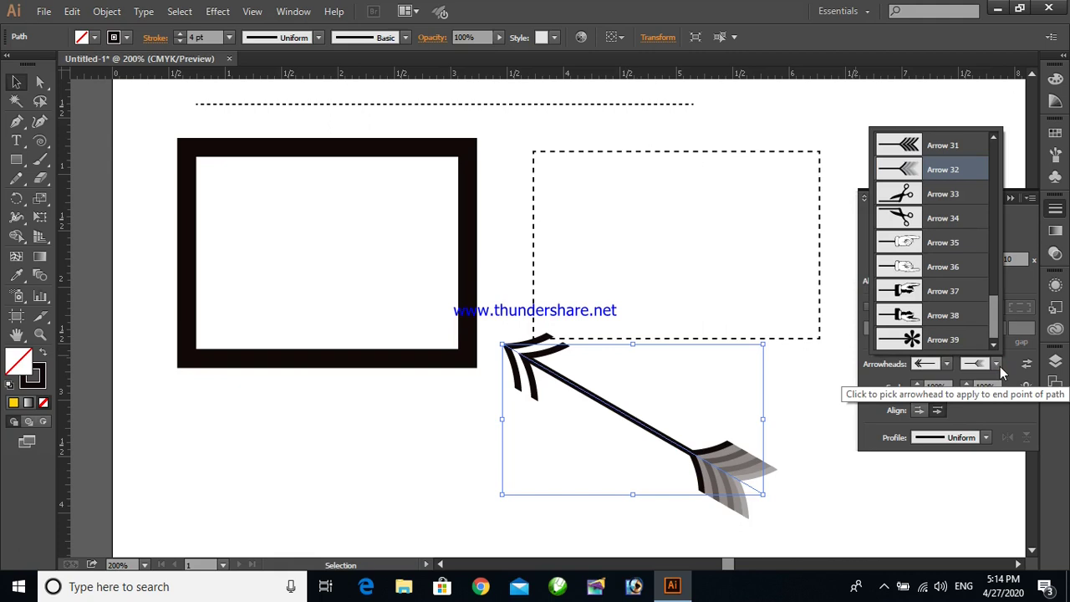
pyautogui.click(911, 339)
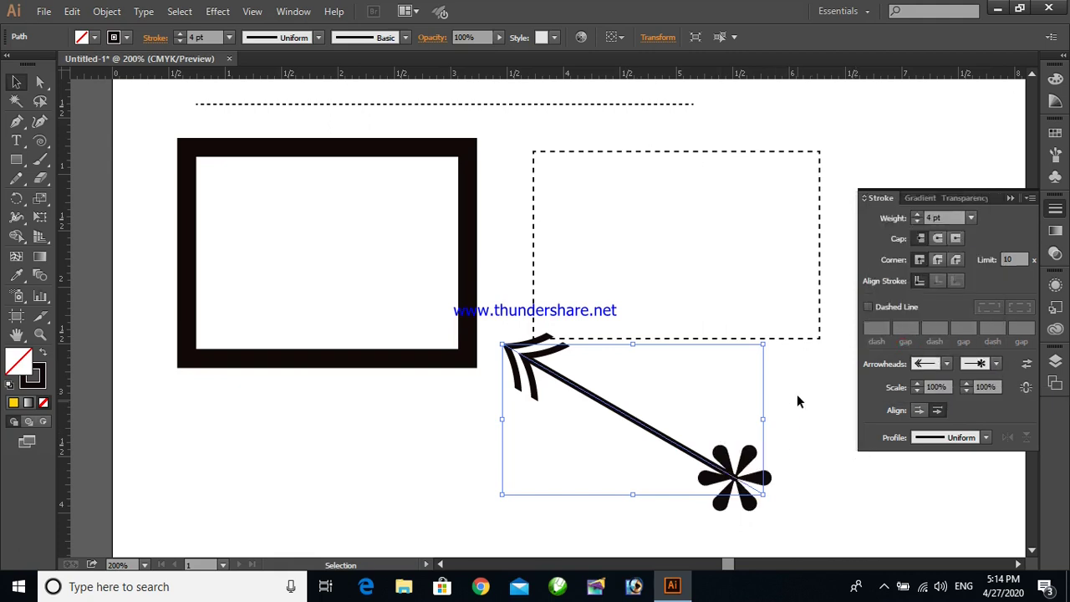
pyautogui.click(1055, 208)
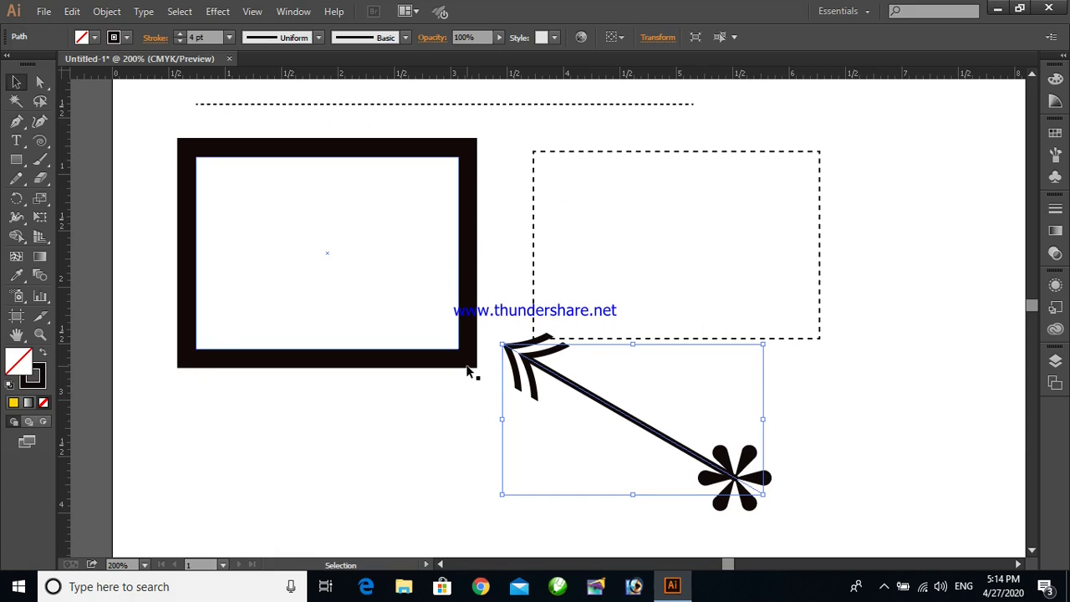
pyautogui.hotkey('ctrl', 'a')
pyautogui.press('Delete')
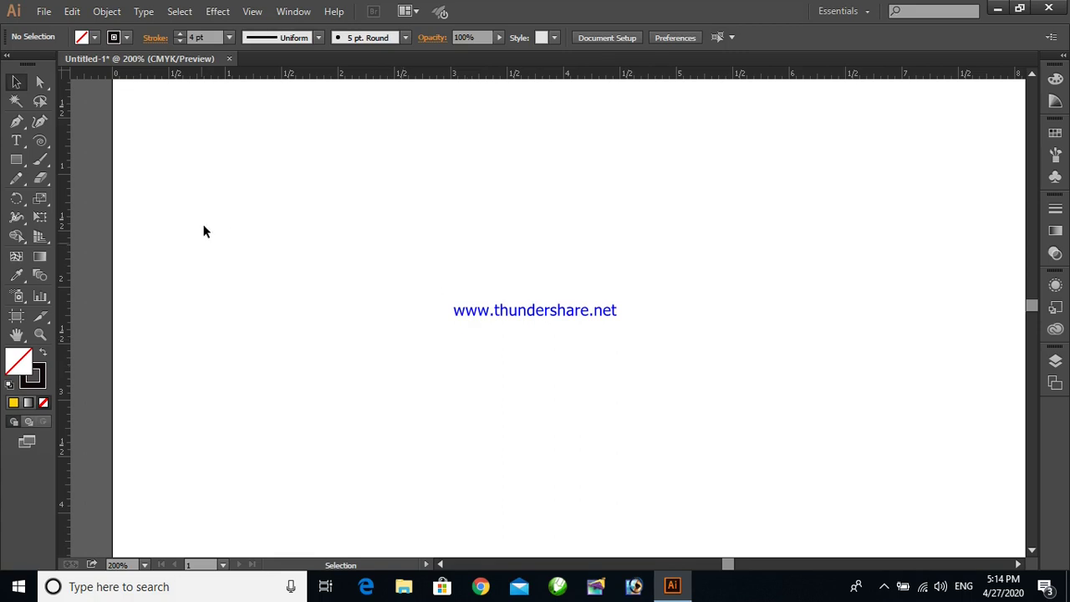
# Paint freehand bird and oval test strokes with the Paintbrush, then delete them all
pyautogui.moveTo(15, 159); pyautogui.dragTo(89, 197)
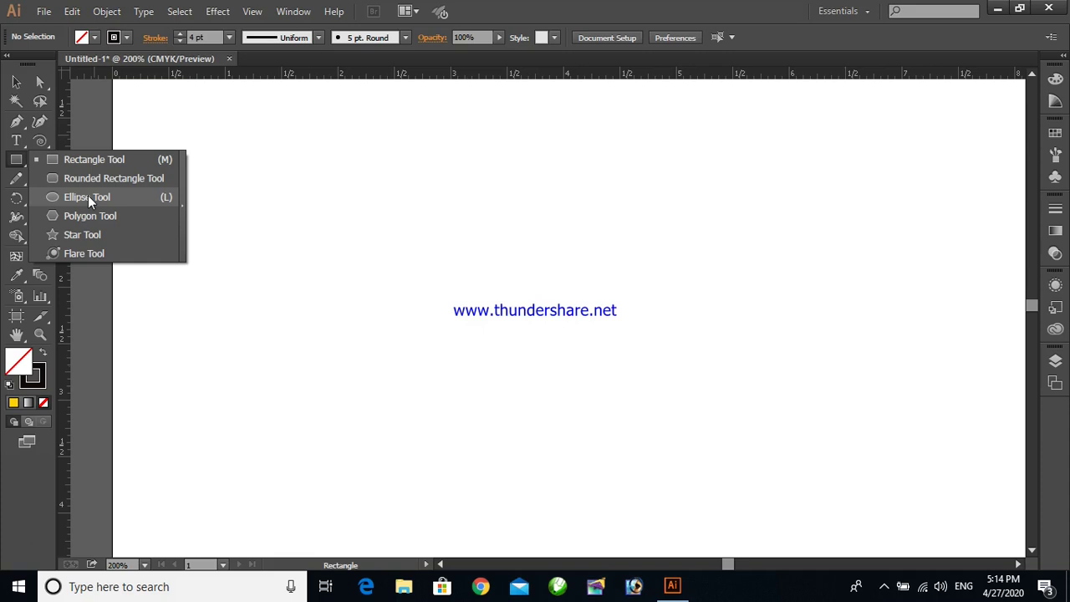
pyautogui.moveTo(87, 195)
pyautogui.mouseDown()
pyautogui.moveTo(8, 157)
pyautogui.moveTo(69, 179)
pyautogui.moveTo(54, 180)
pyautogui.moveTo(19, 158)
pyautogui.moveTo(94, 159)
pyautogui.moveTo(89, 179)
pyautogui.moveTo(85, 159)
pyautogui.mouseUp()
pyautogui.moveTo(357, 215)
pyautogui.mouseDown()
pyautogui.moveTo(423, 169)
pyautogui.moveTo(448, 256)
pyautogui.moveTo(529, 241)
pyautogui.moveTo(591, 201)
pyautogui.mouseUp()
pyautogui.moveTo(362, 214)
pyautogui.mouseDown()
pyautogui.moveTo(293, 226)
pyautogui.moveTo(346, 253)
pyautogui.moveTo(375, 295)
pyautogui.moveTo(517, 324)
pyautogui.moveTo(591, 201)
pyautogui.mouseUp()
pyautogui.moveTo(738, 240)
pyautogui.mouseDown()
pyautogui.moveTo(705, 346)
pyautogui.moveTo(800, 307)
pyautogui.moveTo(794, 239)
pyautogui.moveTo(732, 179)
pyautogui.moveTo(660, 224)
pyautogui.mouseUp()
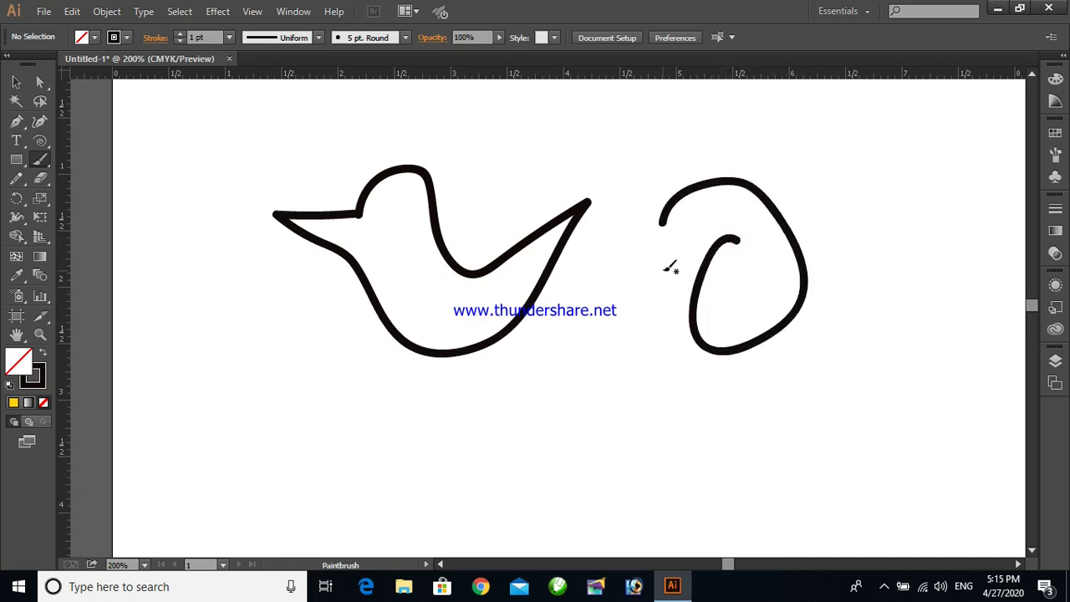
pyautogui.hotkey('ctrl', 'a')
pyautogui.press('Delete')
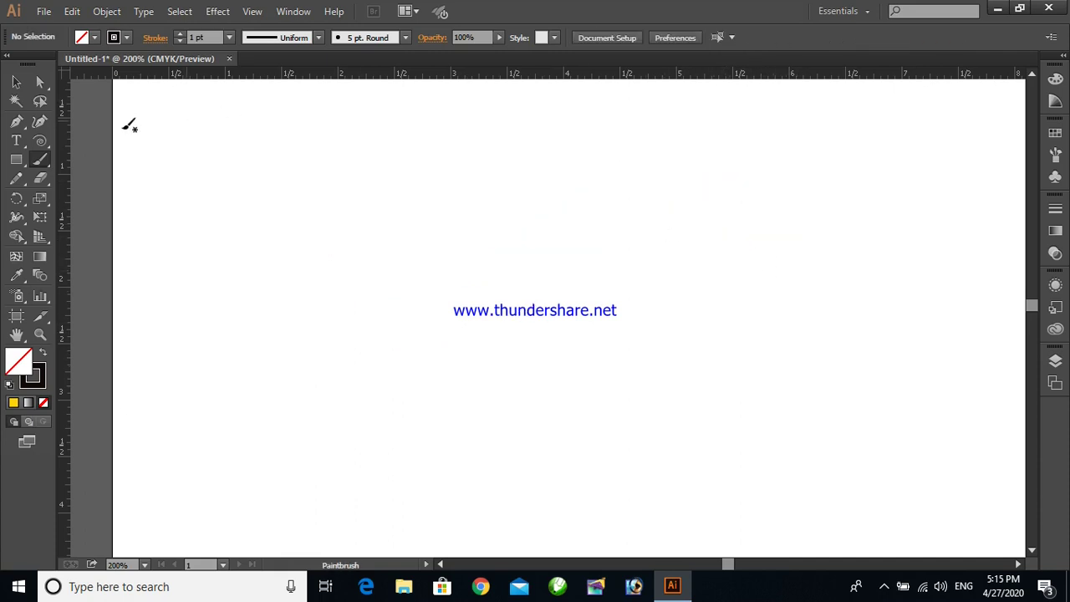
pyautogui.click(39, 159)
# Show the Brushes panel and paint a wavy stroke with the orange arrow-ended brush
pyautogui.click(299, 12)
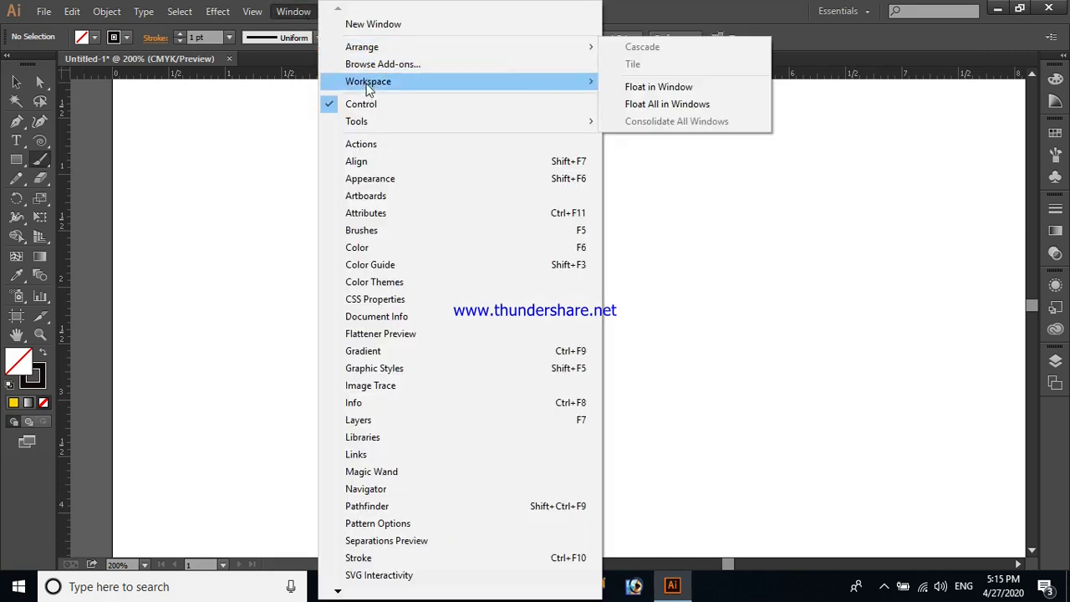
pyautogui.click(385, 233)
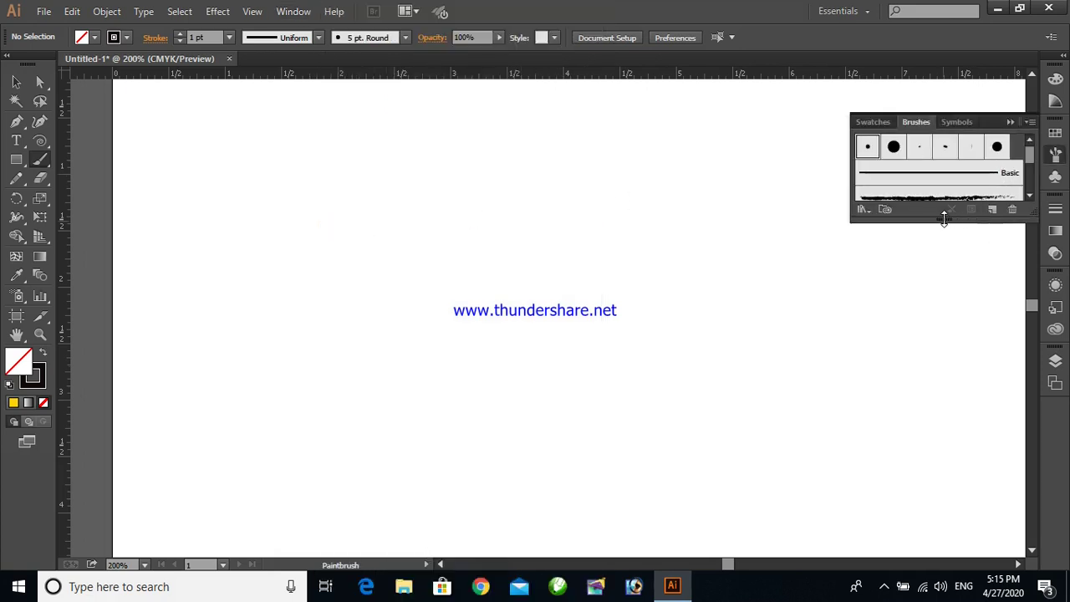
pyautogui.moveTo(943, 219)
pyautogui.mouseDown()
pyautogui.moveTo(967, 354)
pyautogui.moveTo(981, 372)
pyautogui.mouseUp()
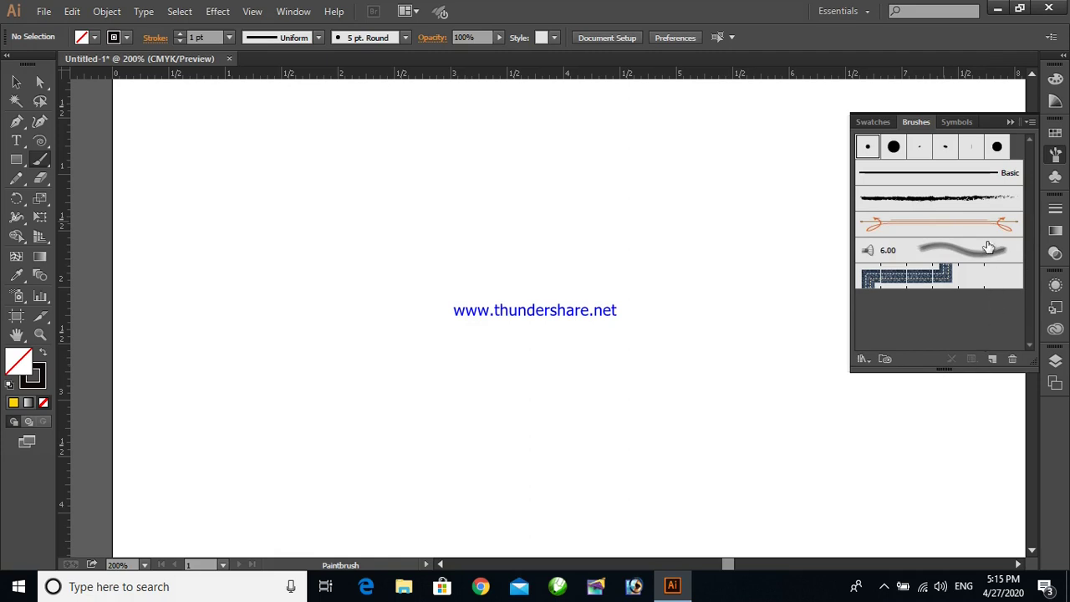
pyautogui.click(931, 224)
pyautogui.moveTo(365, 205)
pyautogui.mouseDown()
pyautogui.moveTo(467, 227)
pyautogui.moveTo(569, 202)
pyautogui.moveTo(622, 201)
pyautogui.mouseUp()
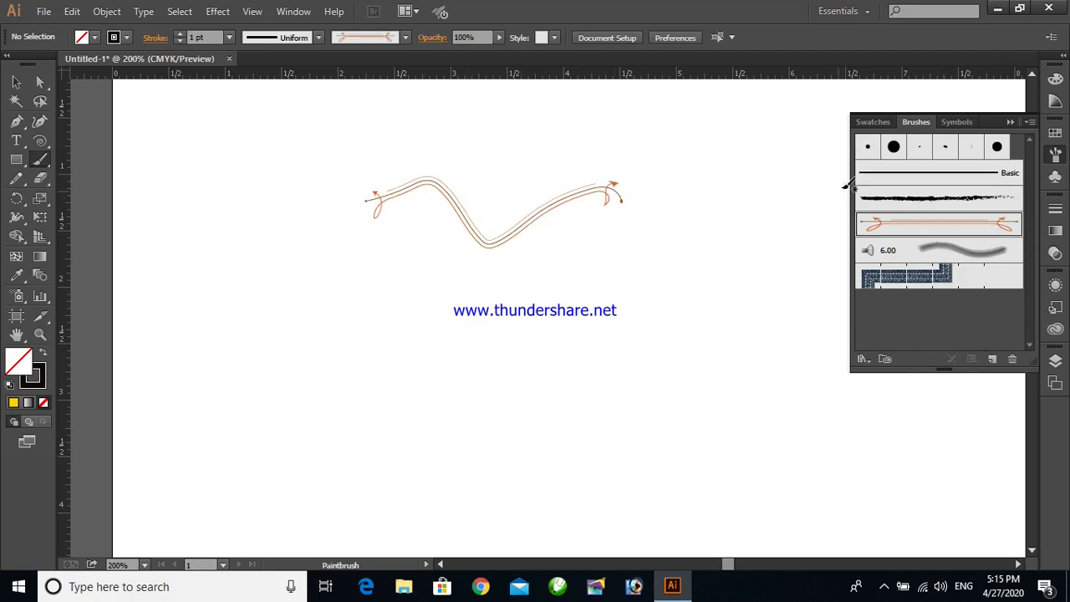
# Paint a thick Touch Calligraphy stroke and a thin vertical 5 pt. Round stroke
pyautogui.click(885, 122)
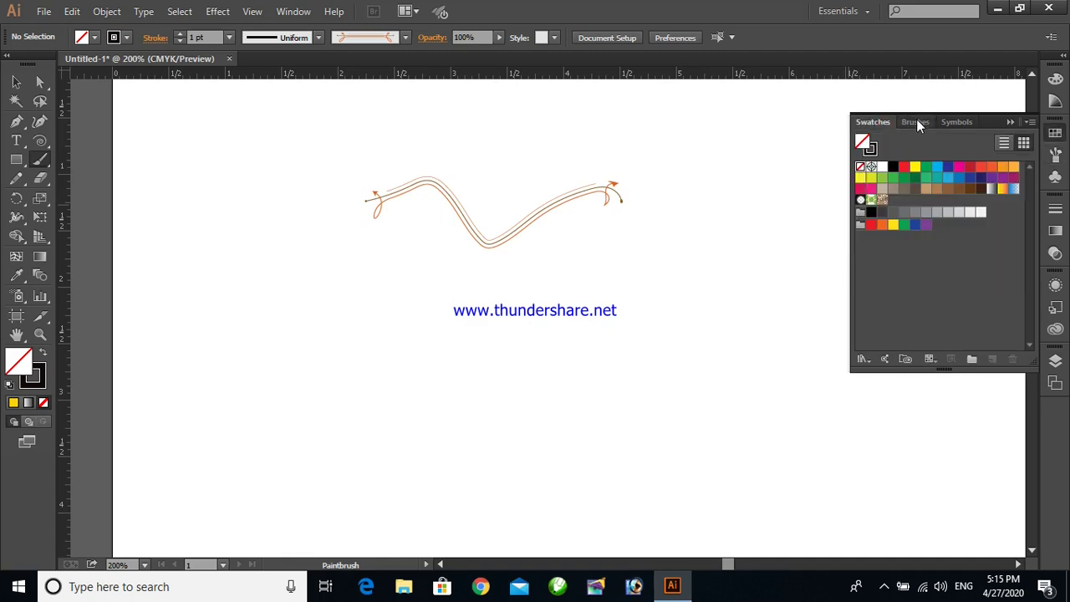
pyautogui.click(915, 122)
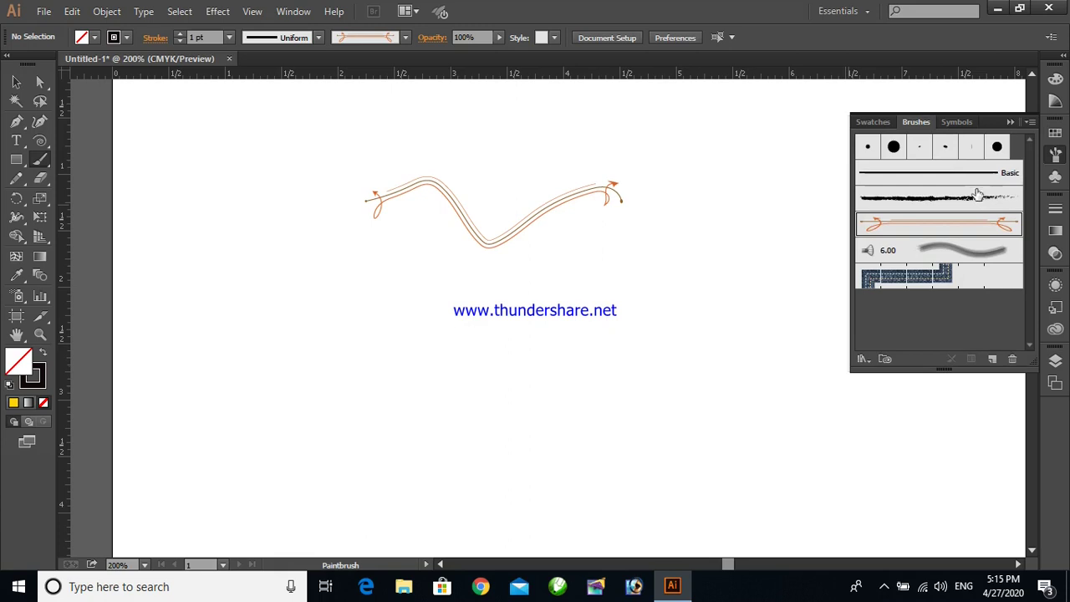
pyautogui.click(996, 147)
pyautogui.moveTo(656, 278); pyautogui.dragTo(777, 374)
pyautogui.click(867, 147)
pyautogui.moveTo(744, 174); pyautogui.dragTo(743, 267)
# Paint two grey strokes with the 6.00 bristle brush and one with the pattern brush
pyautogui.click(903, 251)
pyautogui.moveTo(502, 292)
pyautogui.mouseDown()
pyautogui.moveTo(571, 376)
pyautogui.moveTo(634, 331)
pyautogui.moveTo(694, 406)
pyautogui.mouseUp()
pyautogui.moveTo(352, 299)
pyautogui.mouseDown()
pyautogui.moveTo(442, 323)
pyautogui.moveTo(500, 433)
pyautogui.mouseUp()
pyautogui.click(897, 279)
pyautogui.moveTo(264, 254)
pyautogui.mouseDown()
pyautogui.moveTo(365, 289)
pyautogui.moveTo(422, 256)
pyautogui.moveTo(491, 257)
pyautogui.mouseUp()
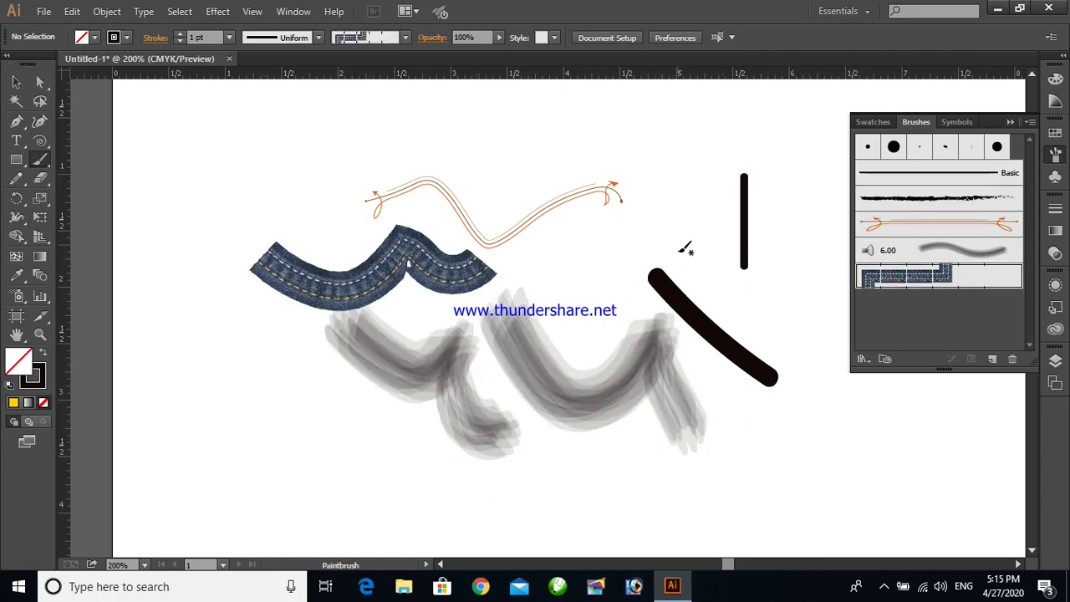
# Close the Brushes panel, then select all the strokes and delete them
pyautogui.click(1010, 123)
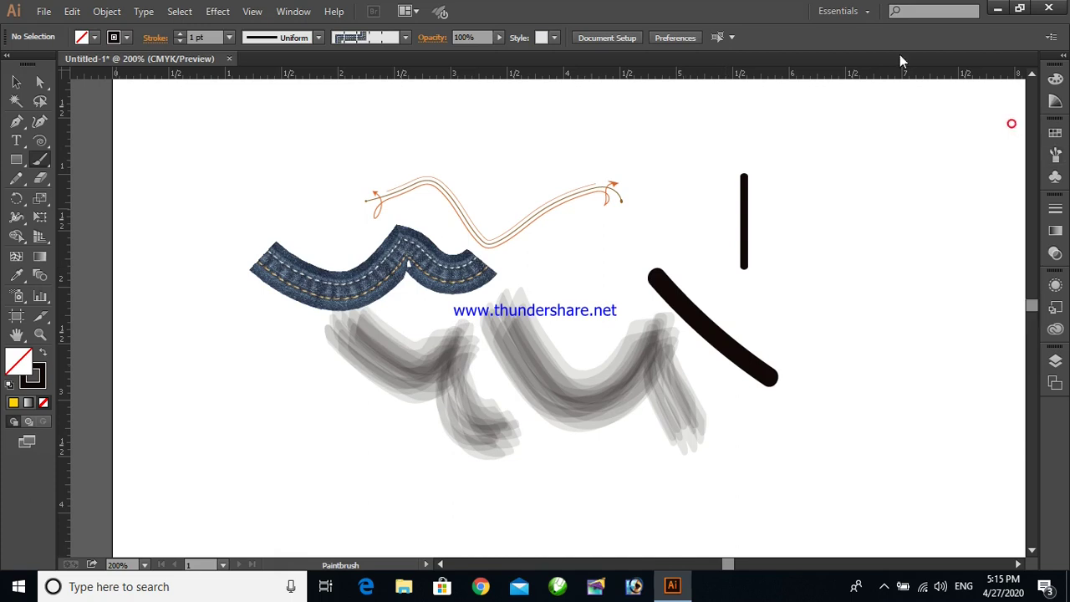
pyautogui.press('v')
pyautogui.hotkey('ctrl', 'a')
pyautogui.press('Delete')
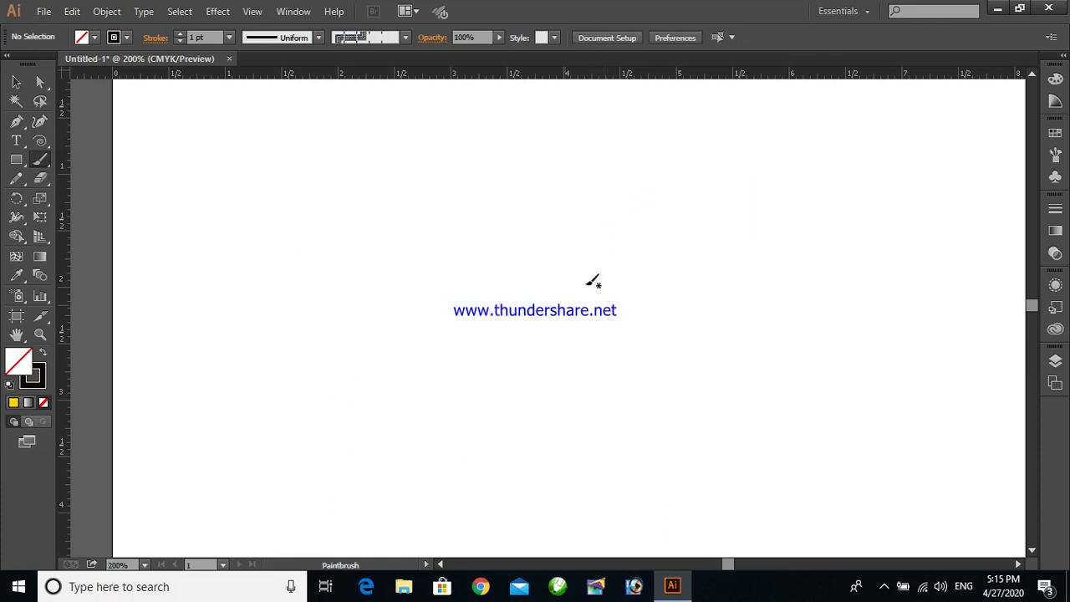
pyautogui.click(16, 81)
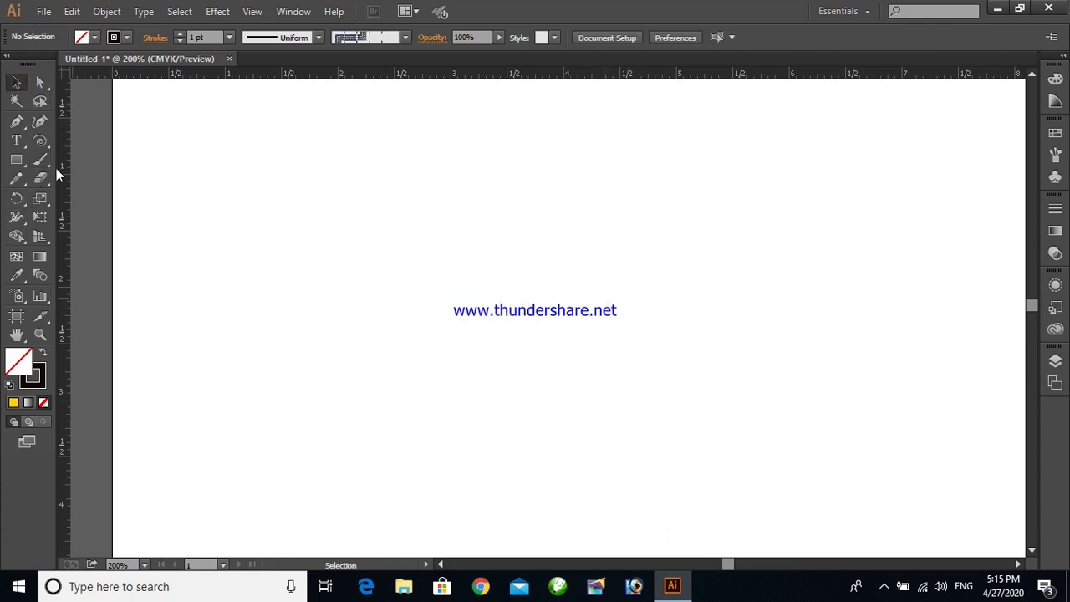
# Draw a long wavy Pencil line across the page, redrawing it after undoing the first try
pyautogui.moveTo(25, 182); pyautogui.dragTo(82, 180)
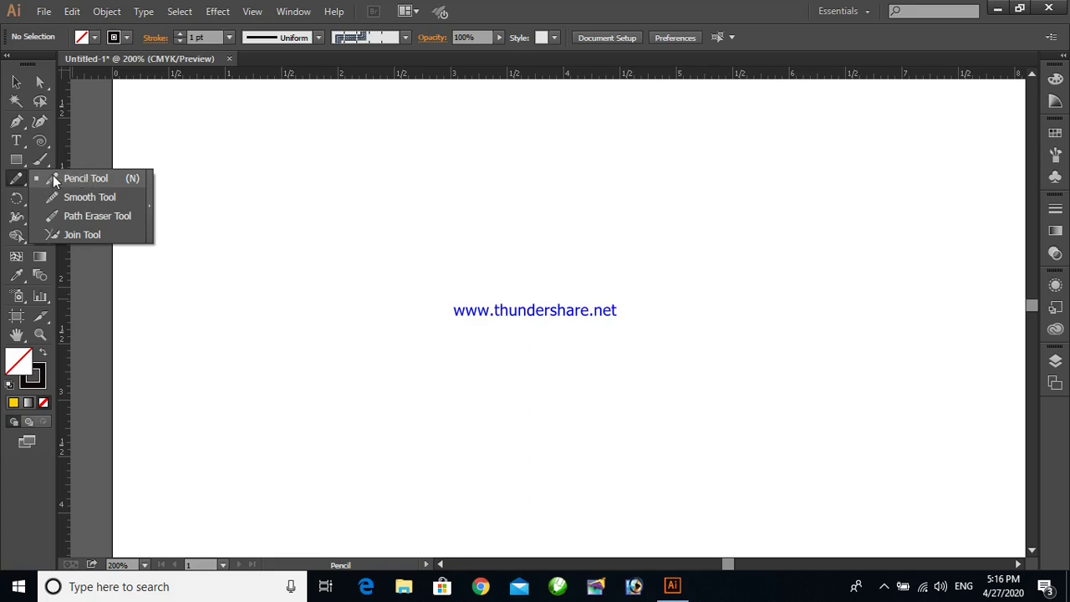
pyautogui.click(311, 196)
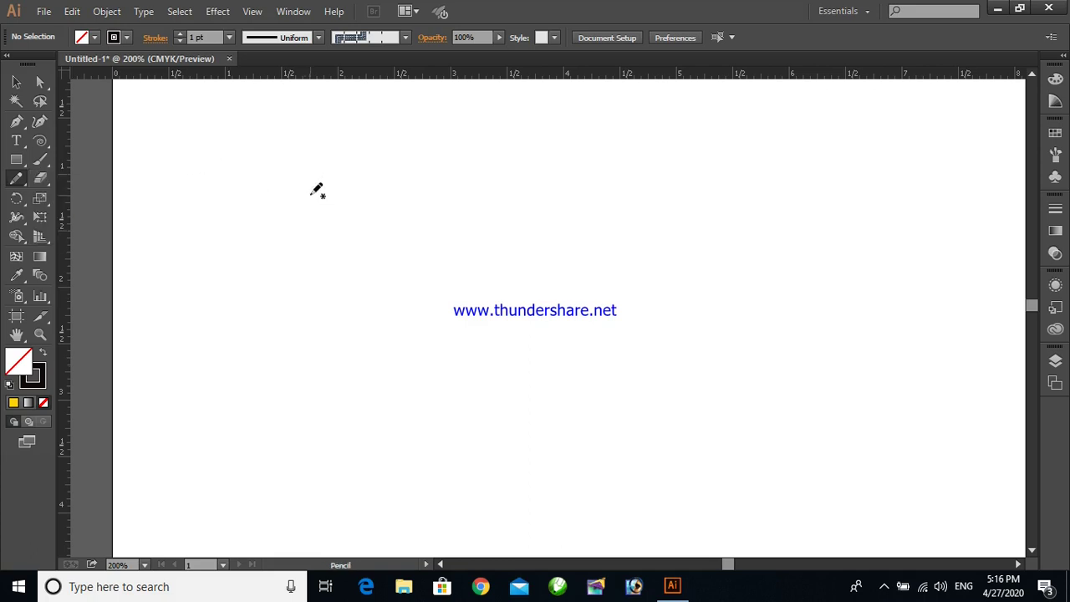
pyautogui.moveTo(310, 195)
pyautogui.mouseDown()
pyautogui.moveTo(376, 189)
pyautogui.moveTo(453, 255)
pyautogui.moveTo(668, 250)
pyautogui.mouseUp()
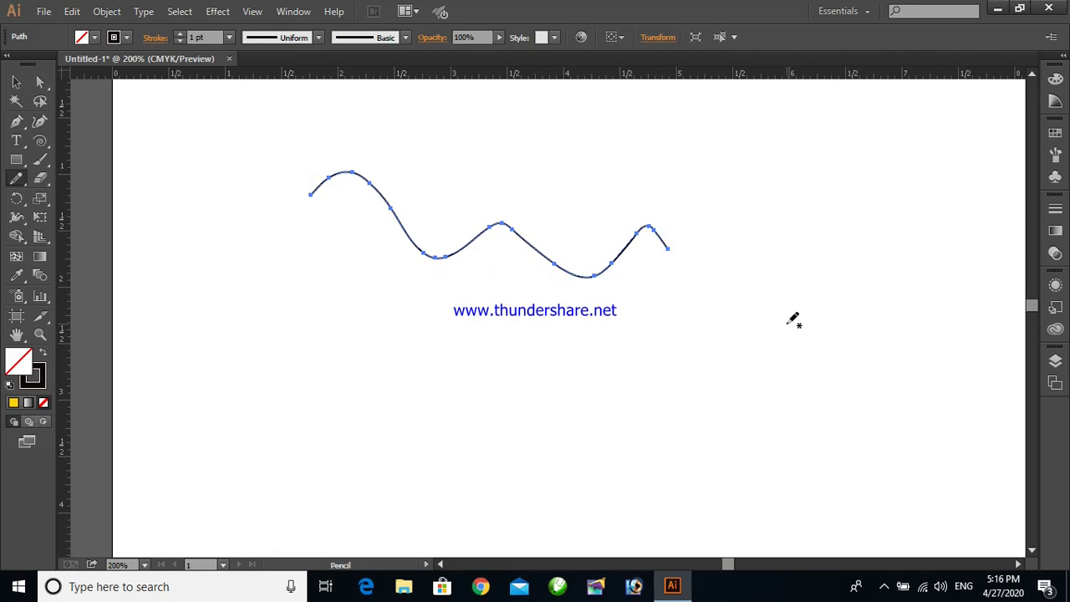
pyautogui.hotkey('ctrl', 'z')
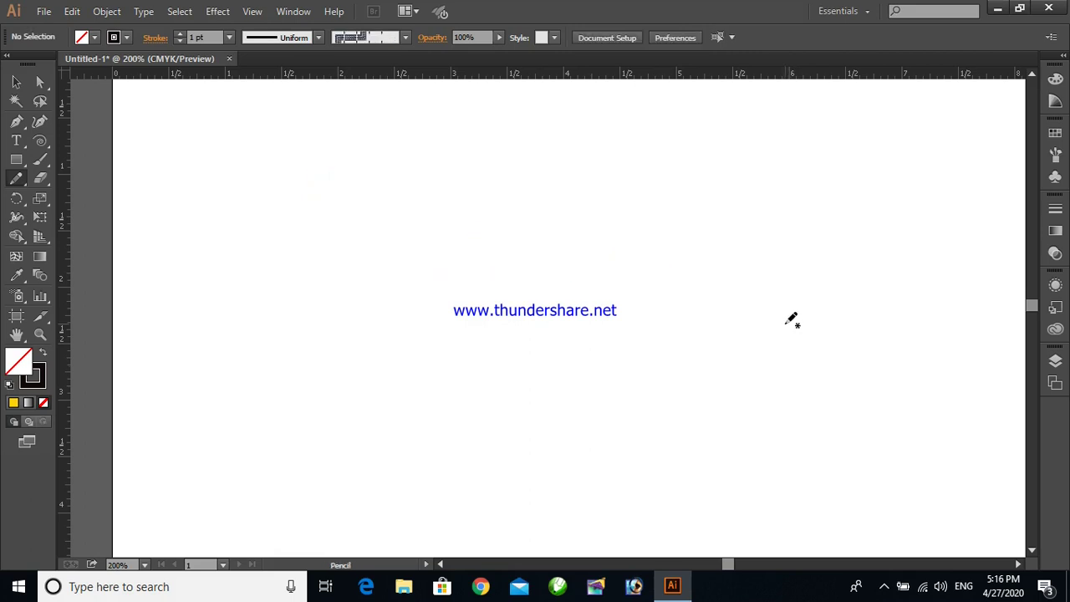
pyautogui.click(16, 178)
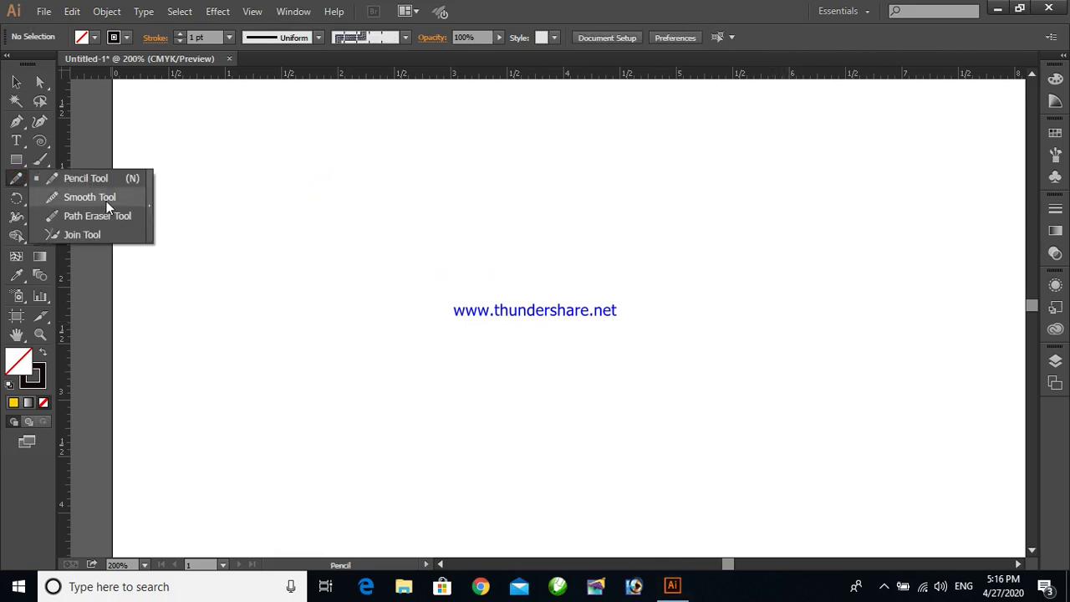
pyautogui.click(16, 178)
pyautogui.moveTo(306, 264)
pyautogui.mouseDown()
pyautogui.moveTo(397, 203)
pyautogui.moveTo(572, 309)
pyautogui.moveTo(628, 255)
pyautogui.moveTo(694, 232)
pyautogui.moveTo(783, 290)
pyautogui.moveTo(825, 238)
pyautogui.moveTo(856, 246)
pyautogui.moveTo(877, 229)
pyautogui.moveTo(932, 226)
pyautogui.mouseUp()
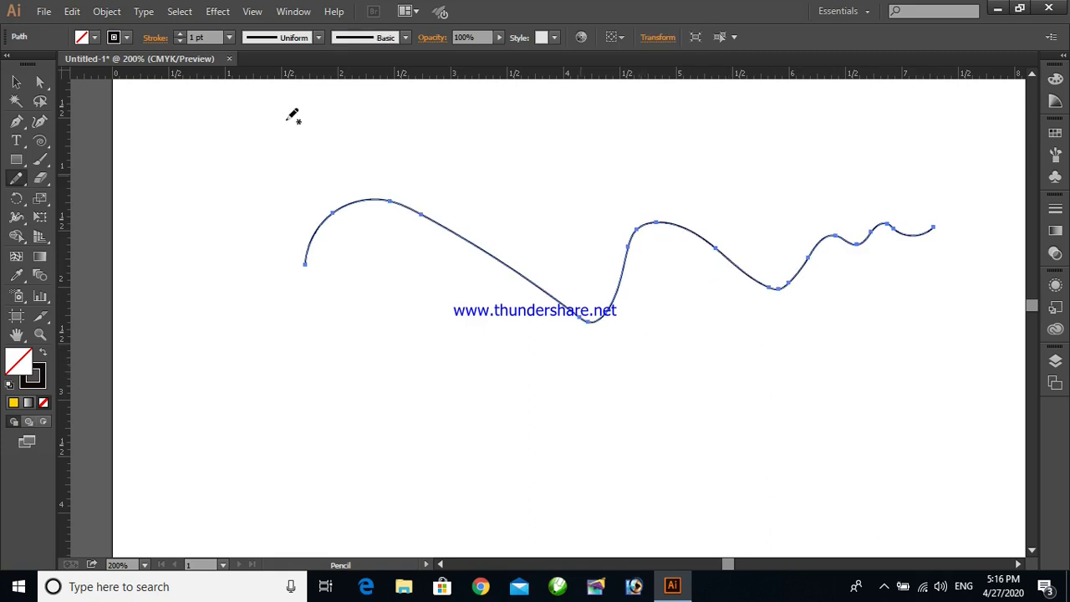
# Smooth the wavy line's right end with the Smooth Tool to reduce its anchors
pyautogui.moveTo(6, 186); pyautogui.dragTo(50, 195)
pyautogui.moveTo(807, 258); pyautogui.dragTo(884, 270)
pyautogui.moveTo(822, 248)
pyautogui.mouseDown()
pyautogui.moveTo(877, 243)
pyautogui.moveTo(878, 255)
pyautogui.moveTo(881, 224)
pyautogui.moveTo(926, 242)
pyautogui.moveTo(903, 231)
pyautogui.moveTo(929, 230)
pyautogui.mouseUp()
pyautogui.moveTo(800, 273)
pyautogui.mouseDown()
pyautogui.moveTo(789, 280)
pyautogui.moveTo(690, 234)
pyautogui.moveTo(688, 243)
pyautogui.moveTo(640, 228)
pyautogui.mouseUp()
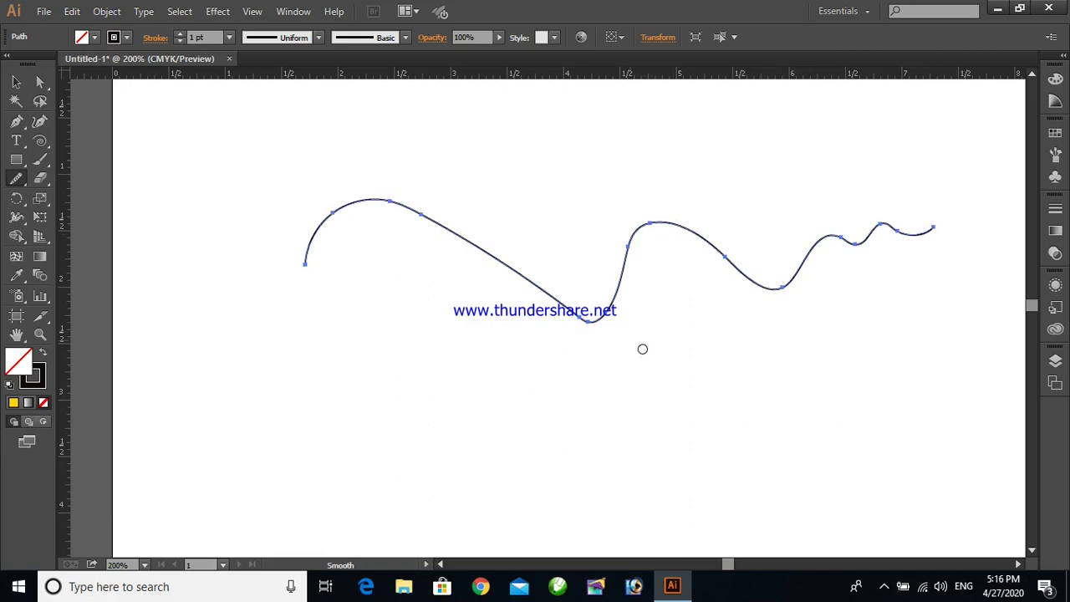
pyautogui.click(16, 178)
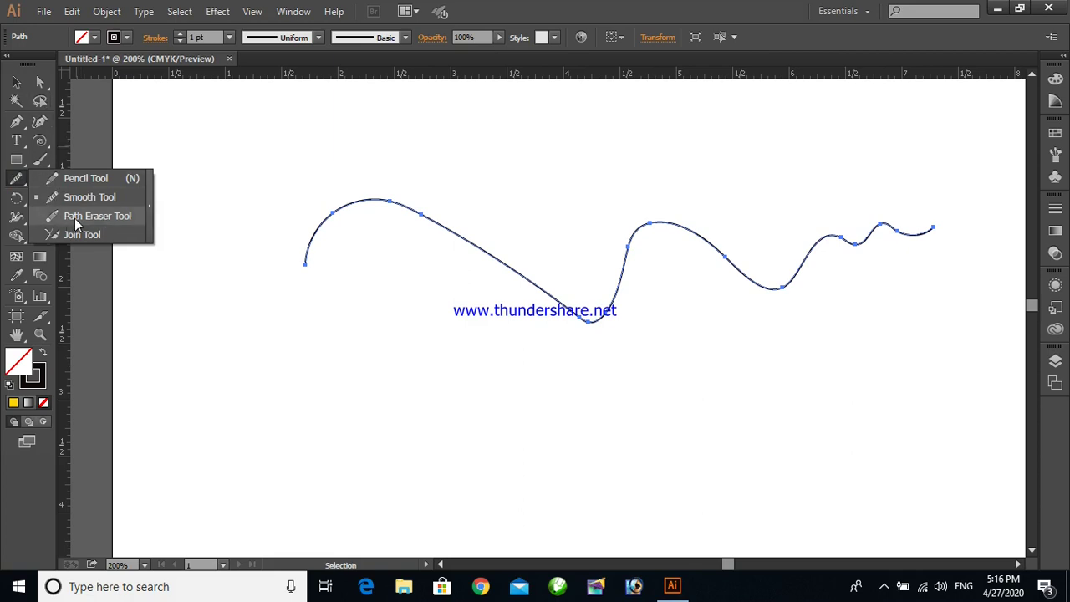
# Split the wavy line with the Path Eraser and delete the separated arc piece
pyautogui.click(112, 216)
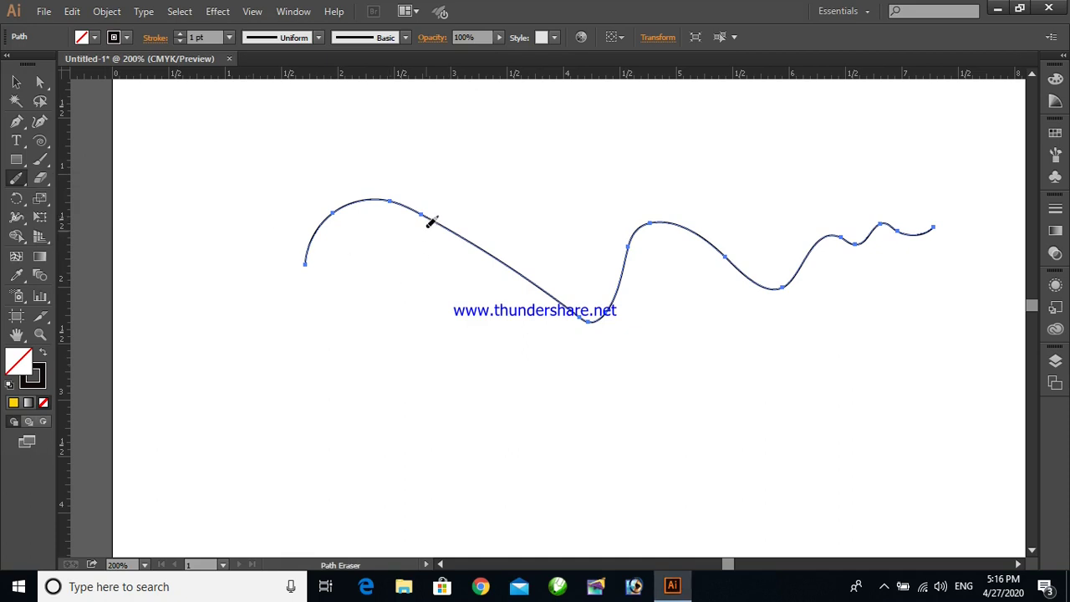
pyautogui.moveTo(442, 217); pyautogui.dragTo(440, 224)
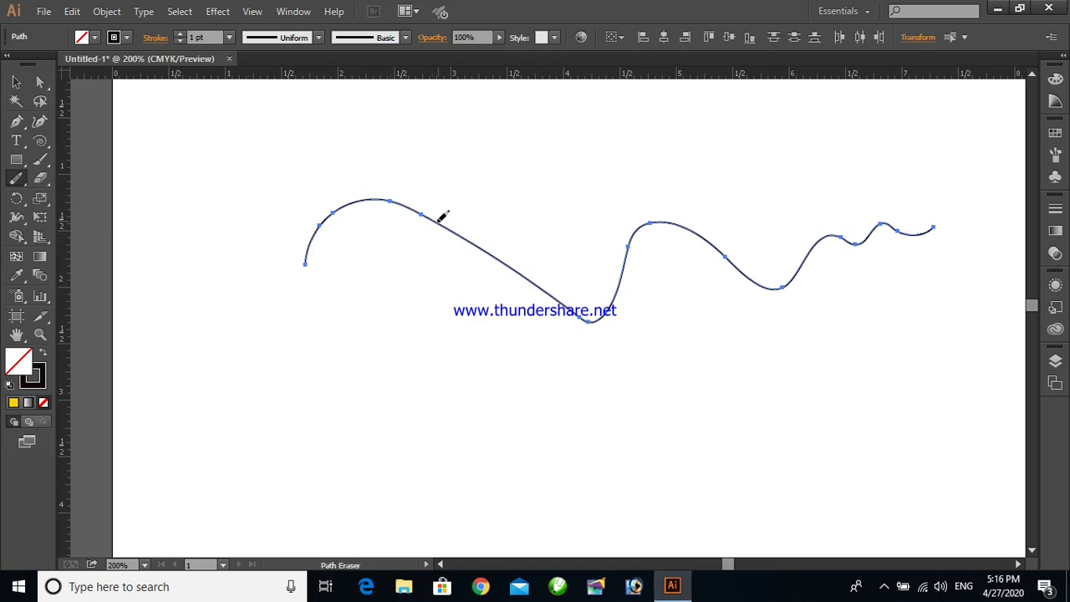
pyautogui.click(19, 84)
pyautogui.click(306, 327)
pyautogui.moveTo(377, 204); pyautogui.dragTo(364, 336)
pyautogui.press('Delete')
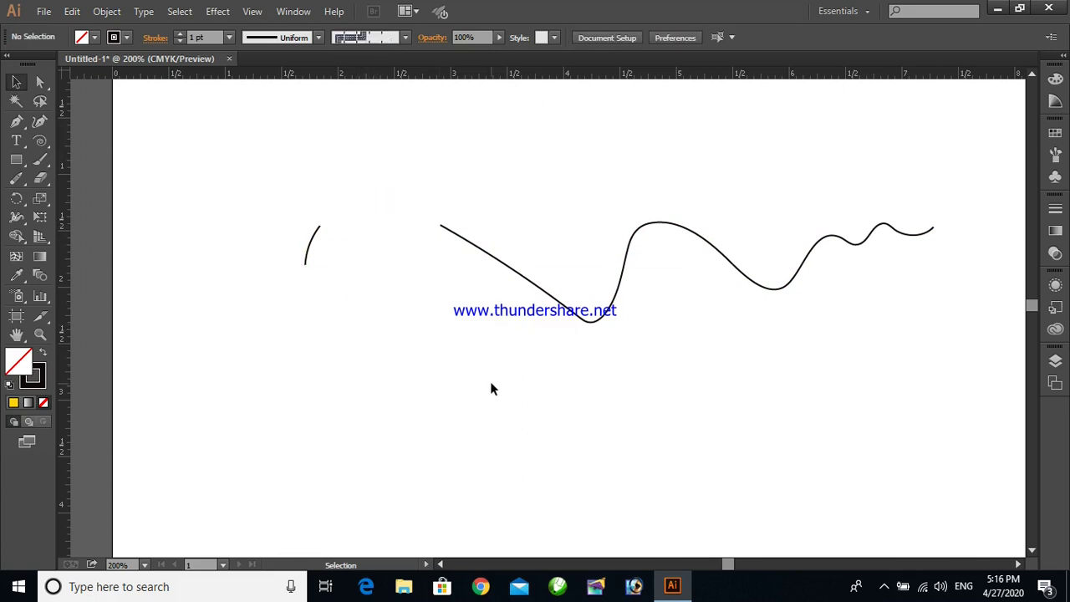
# Select all remaining path pieces and delete them
pyautogui.hotkey('ctrl', 'a')
pyautogui.press('v')
pyautogui.press('Delete')
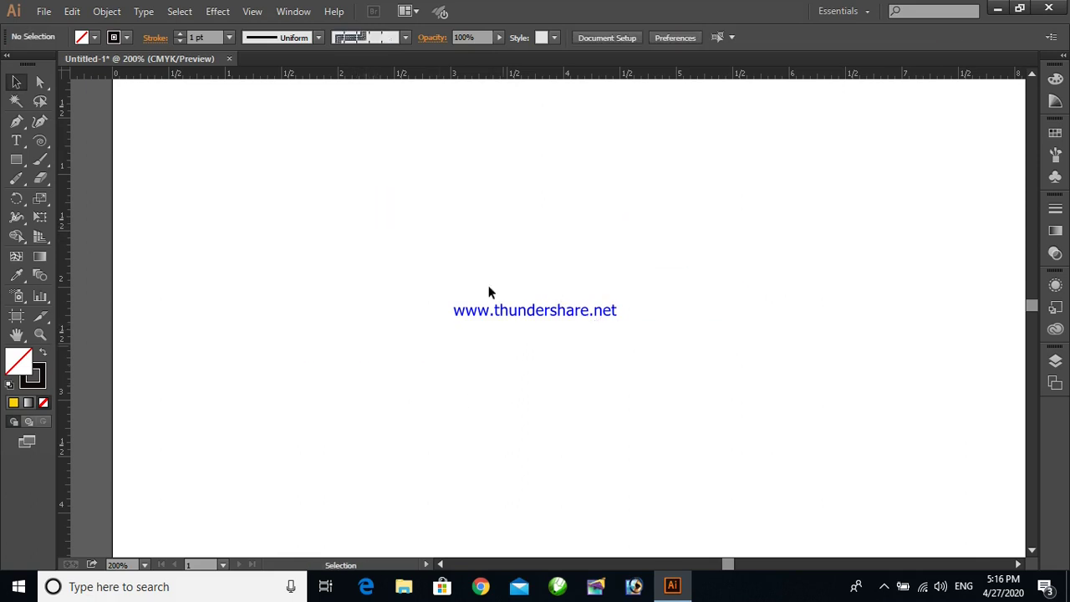
# Draw a large rectangle left of centre and a second rectangle on the right
pyautogui.click(45, 182)
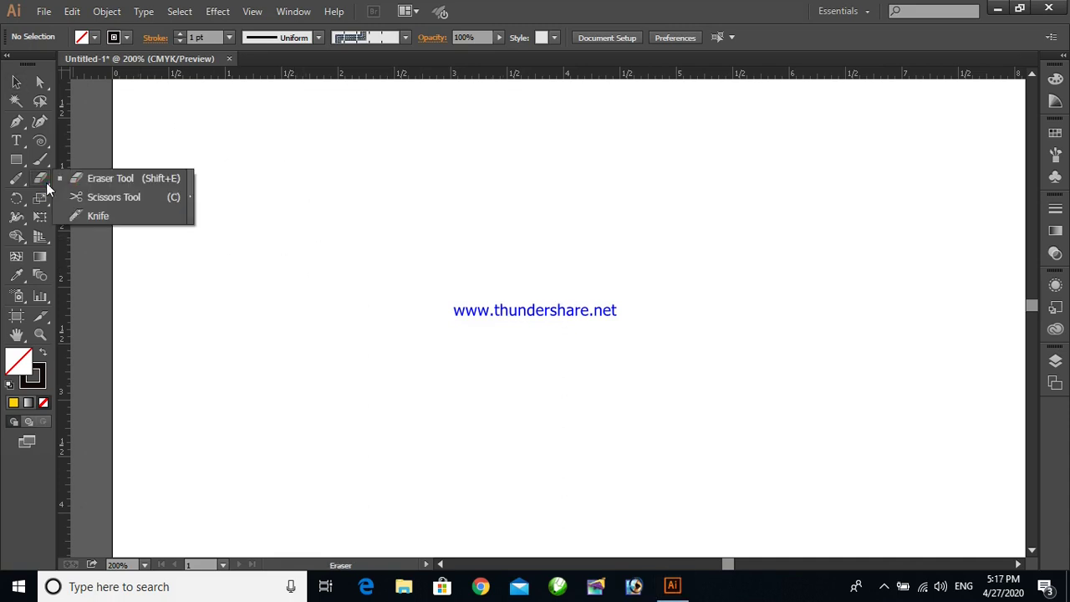
pyautogui.click(18, 185)
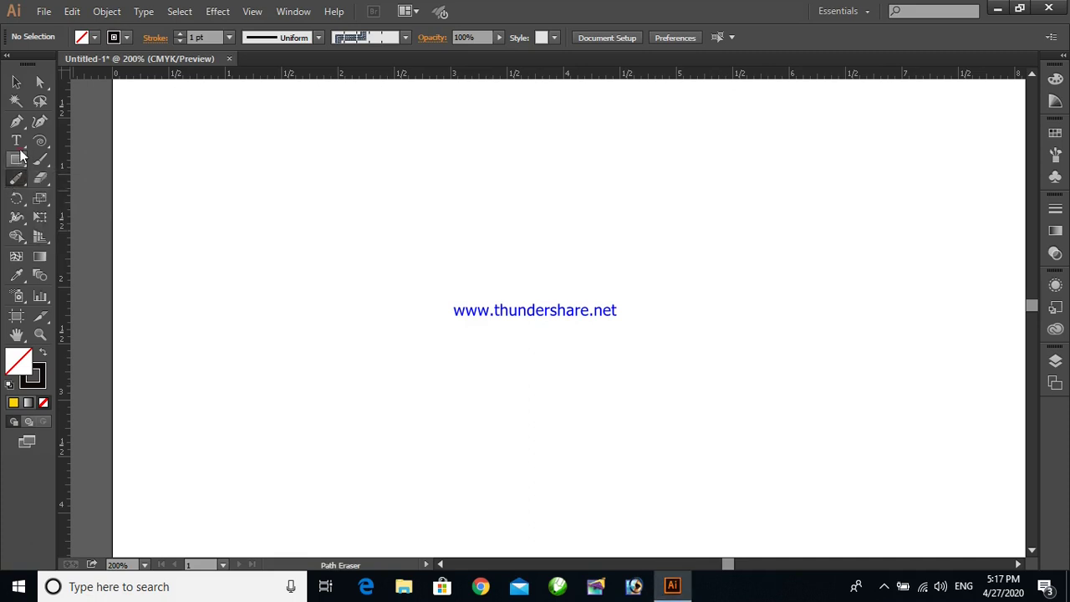
pyautogui.click(16, 140)
pyautogui.click(16, 159)
pyautogui.moveTo(286, 161)
pyautogui.mouseDown()
pyautogui.moveTo(454, 346)
pyautogui.moveTo(549, 401)
pyautogui.mouseUp()
pyautogui.moveTo(640, 163); pyautogui.dragTo(842, 387)
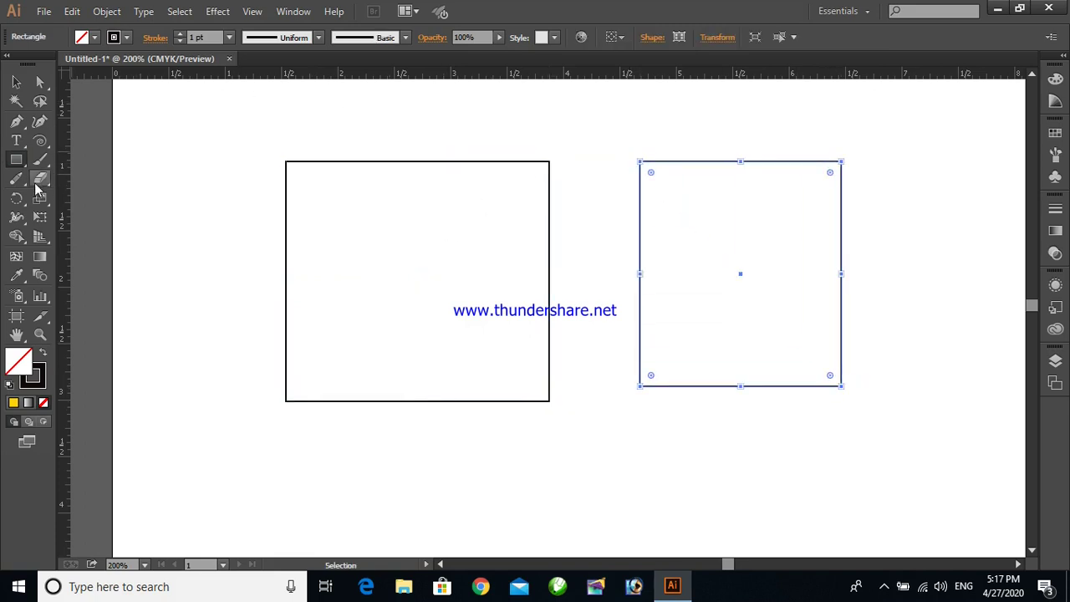
# Erase the left rectangle's top-right corner and delete the cut-off corner piece
pyautogui.click(16, 178)
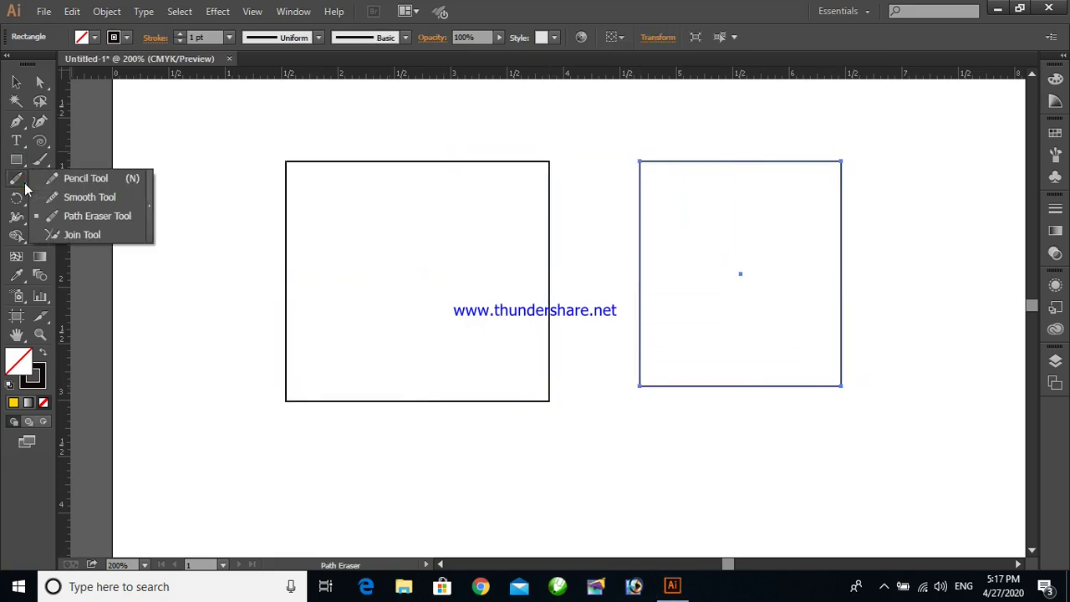
pyautogui.click(86, 218)
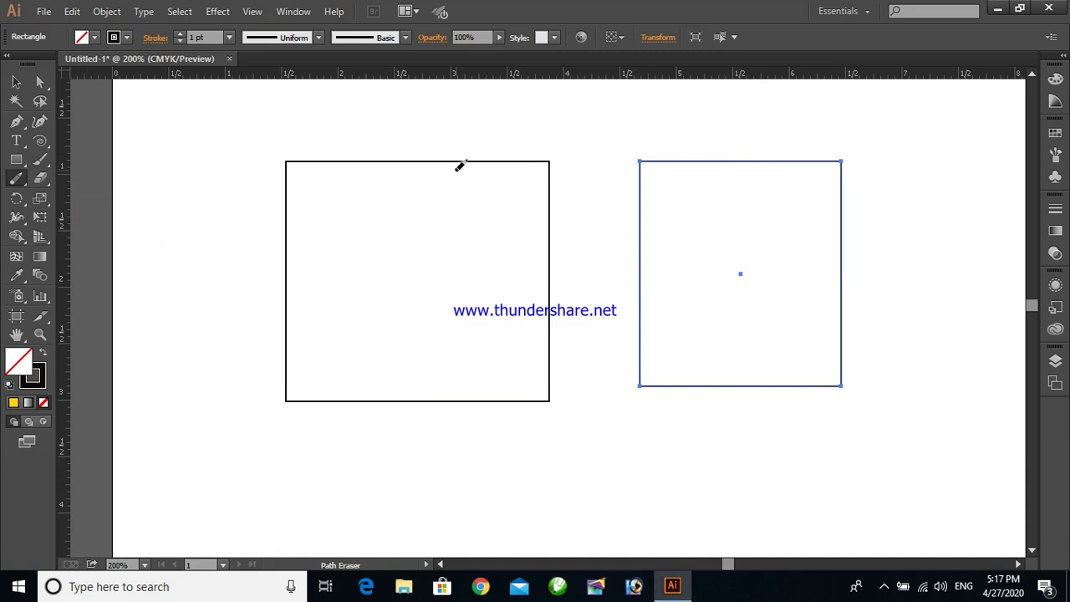
pyautogui.click(16, 81)
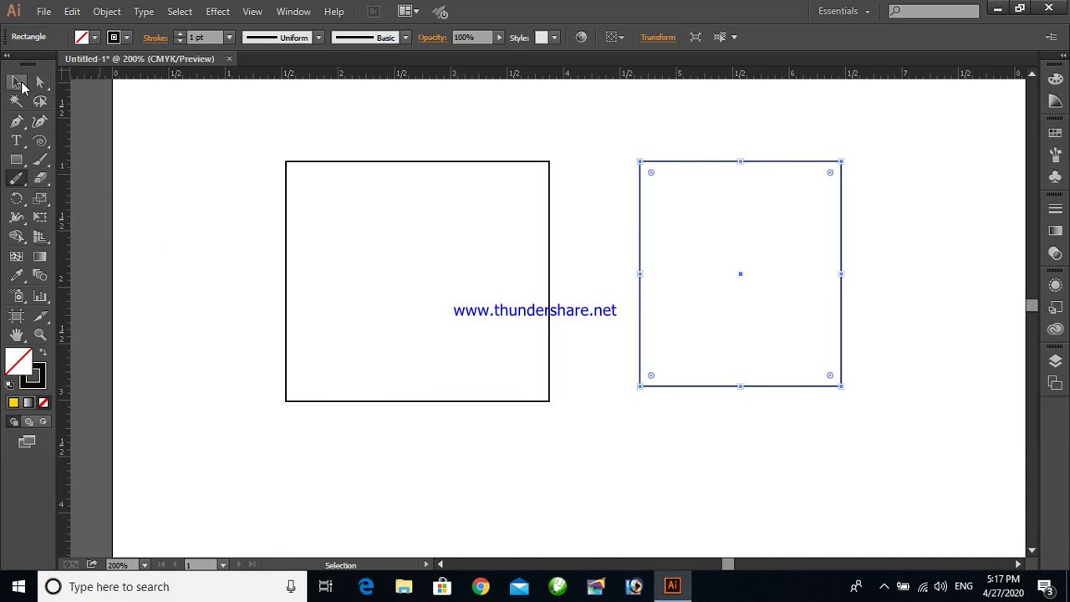
pyautogui.click(320, 162)
pyautogui.click(16, 178)
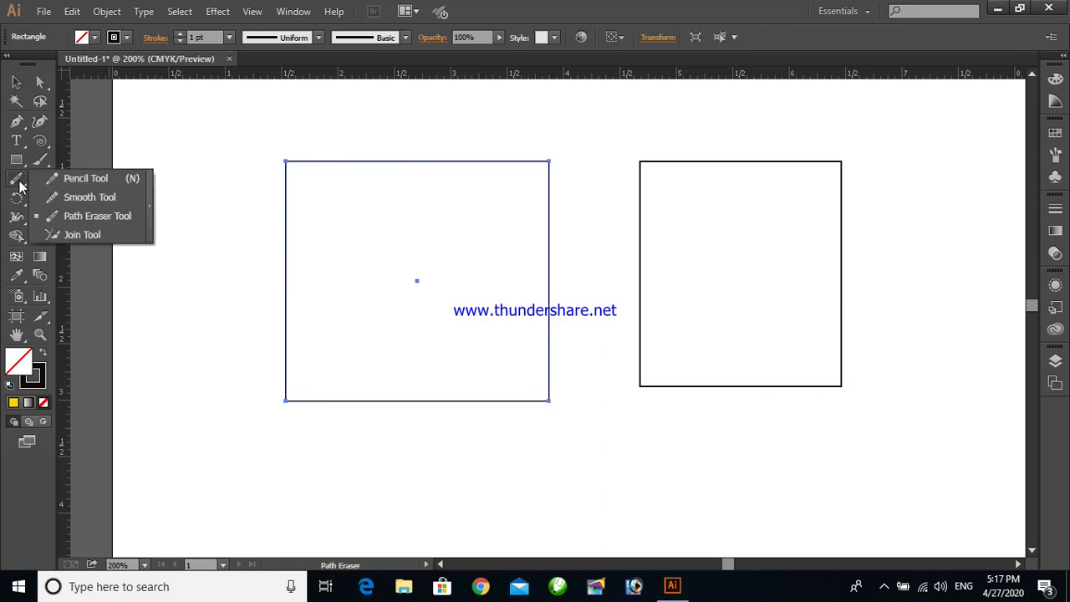
pyautogui.click(115, 217)
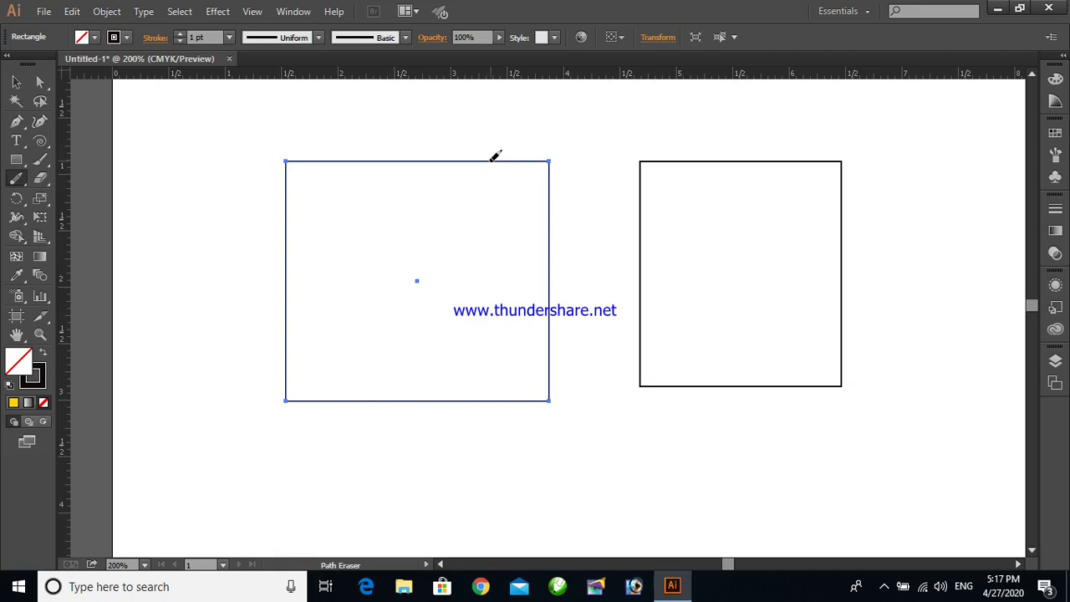
pyautogui.moveTo(490, 158)
pyautogui.mouseDown()
pyautogui.moveTo(542, 209)
pyautogui.moveTo(556, 201)
pyautogui.mouseUp()
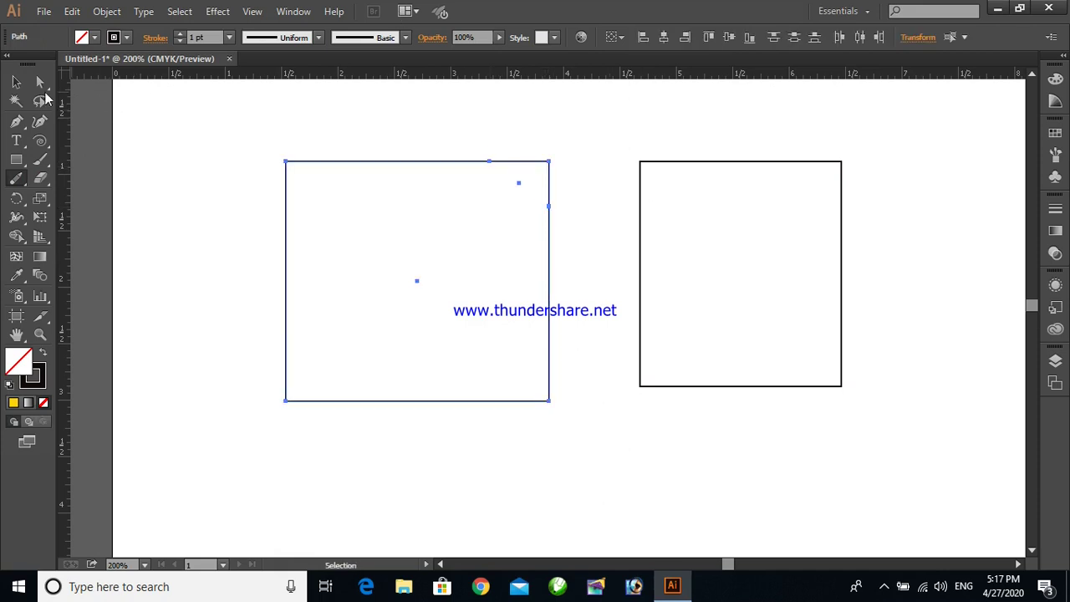
pyautogui.click(16, 82)
pyautogui.click(282, 110)
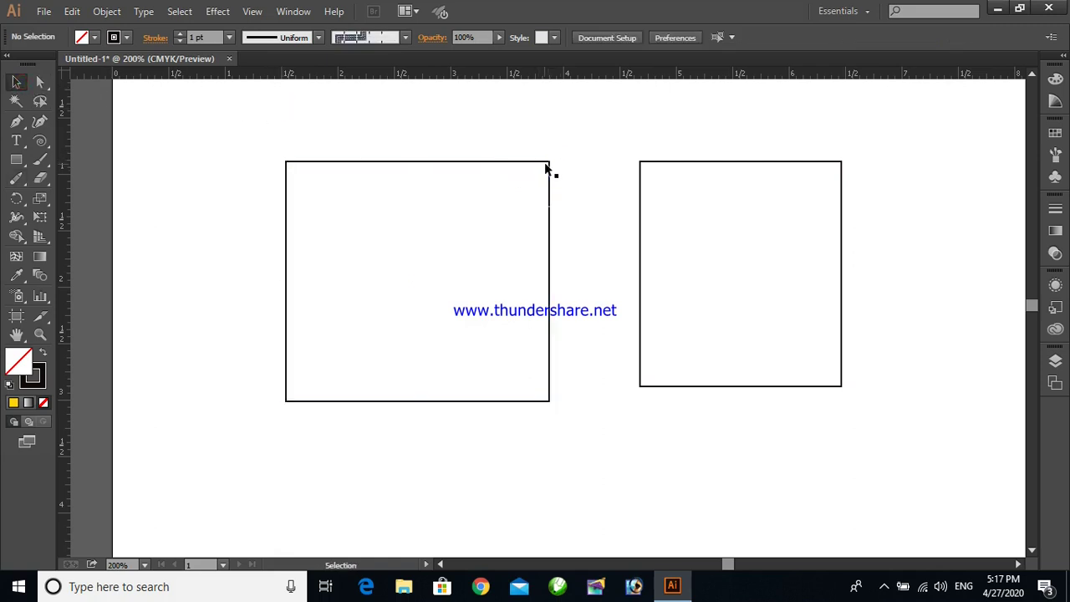
pyautogui.moveTo(545, 160); pyautogui.dragTo(577, 139)
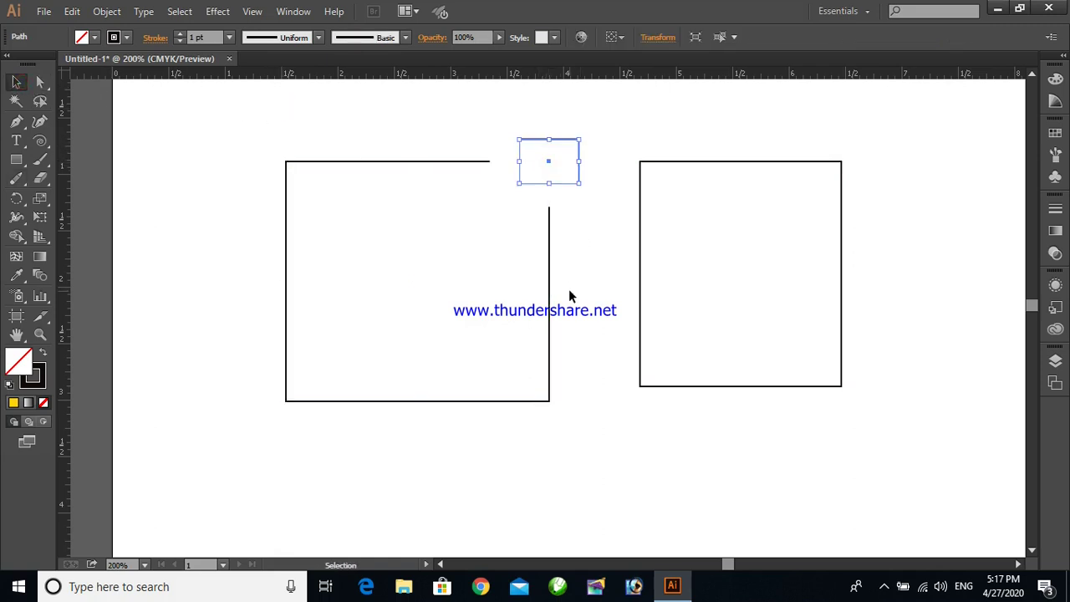
pyautogui.press('Delete')
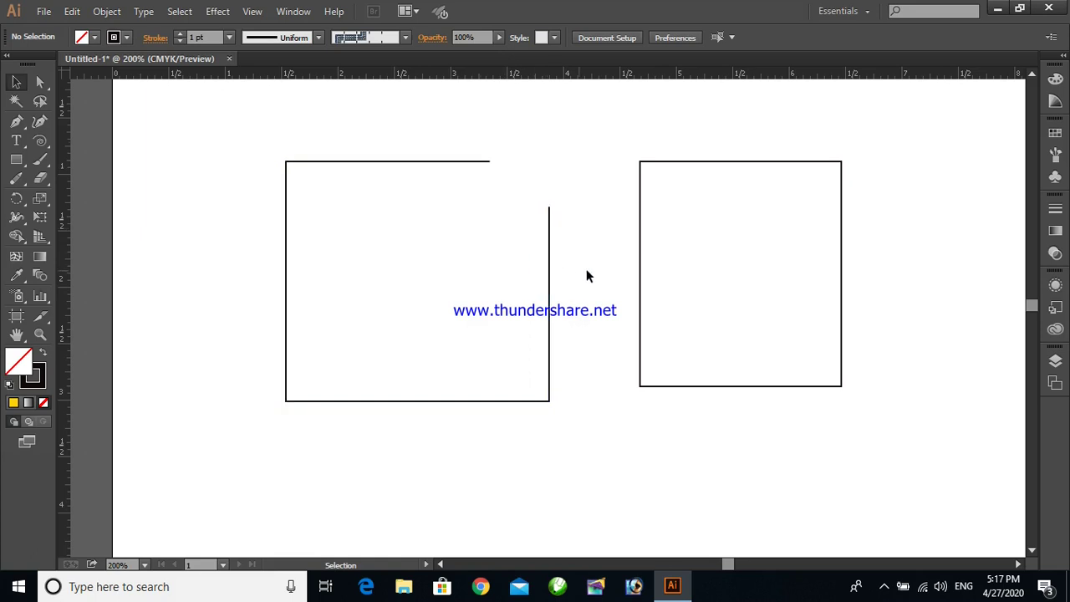
# Shorten the left rectangle's top edge and right edge further with the Path Eraser
pyautogui.click(16, 178)
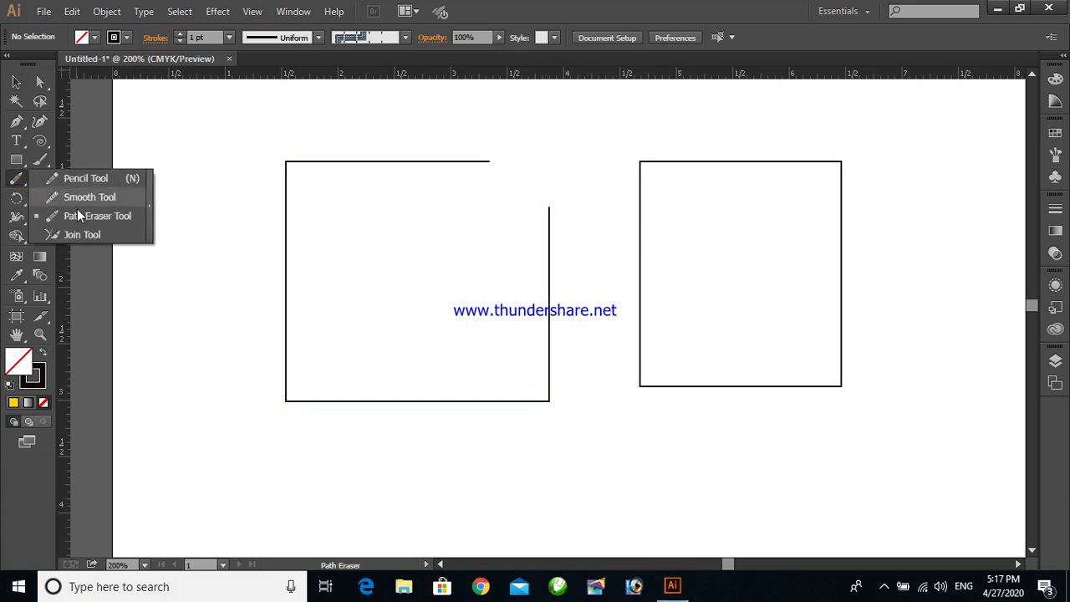
pyautogui.click(79, 213)
pyautogui.moveTo(493, 158); pyautogui.dragTo(447, 164)
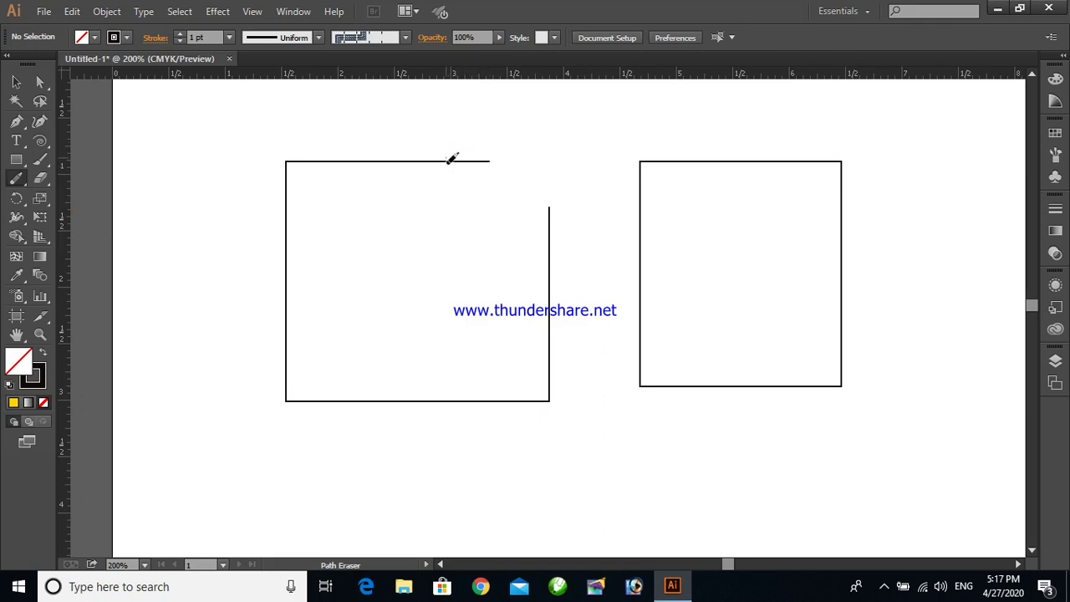
pyautogui.click(23, 84)
pyautogui.click(337, 161)
pyautogui.click(17, 181)
pyautogui.moveTo(493, 160); pyautogui.dragTo(456, 161)
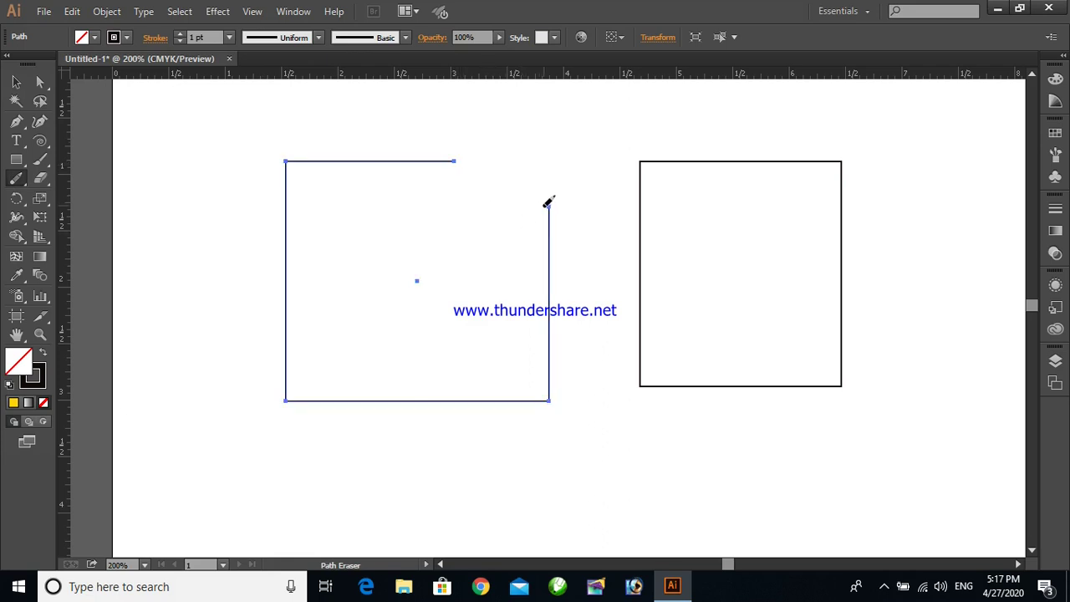
pyautogui.moveTo(550, 205); pyautogui.dragTo(552, 244)
# Try erasing the right square's top-left corner with the Eraser, undoing both attempts
pyautogui.moveTo(41, 178); pyautogui.dragTo(95, 178)
pyautogui.moveTo(634, 165); pyautogui.dragTo(656, 217)
pyautogui.hotkey('ctrl', 'z')
pyautogui.moveTo(651, 149); pyautogui.dragTo(641, 196)
pyautogui.hotkey('ctrl', 'z')
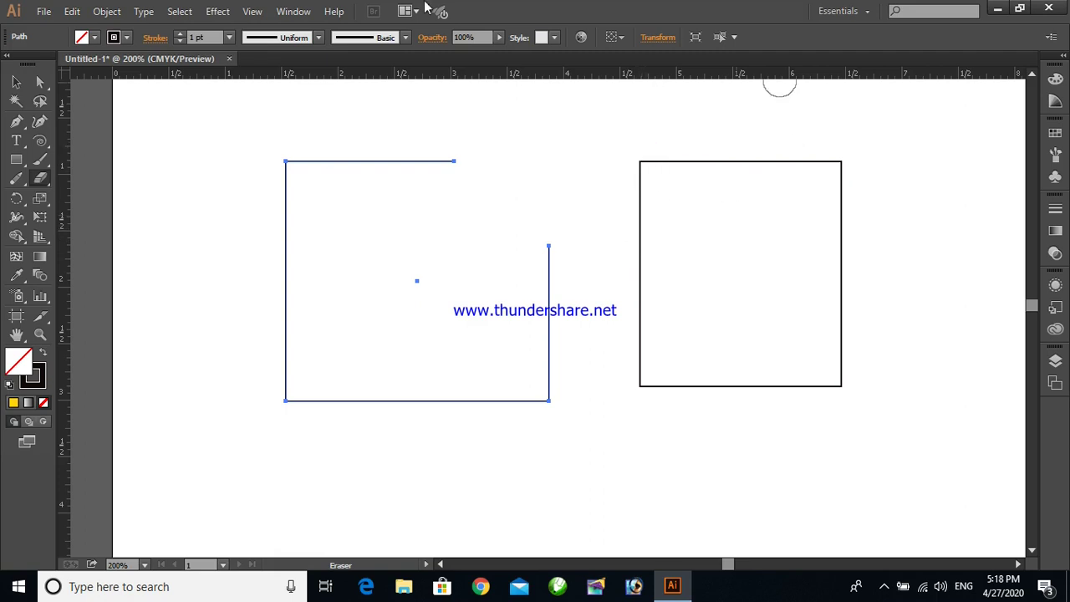
pyautogui.click(15, 81)
pyautogui.click(39, 81)
pyautogui.click(16, 81)
pyautogui.keyDown('shift'); pyautogui.click(743, 162); pyautogui.keyUp('shift')
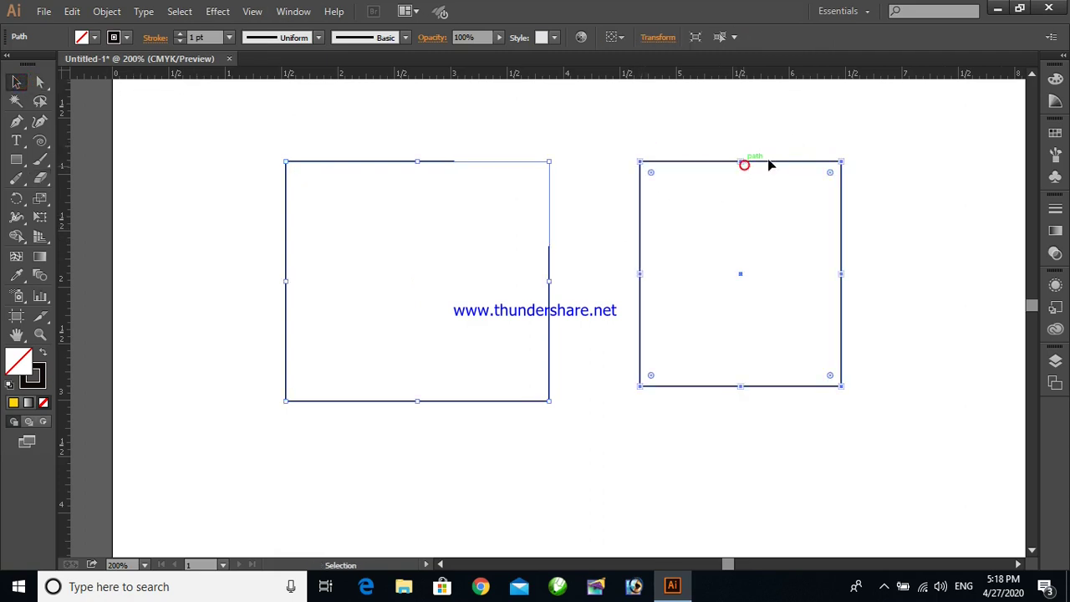
pyautogui.click(39, 178)
pyautogui.moveTo(637, 165)
pyautogui.mouseDown()
pyautogui.moveTo(645, 208)
pyautogui.moveTo(654, 167)
pyautogui.mouseUp()
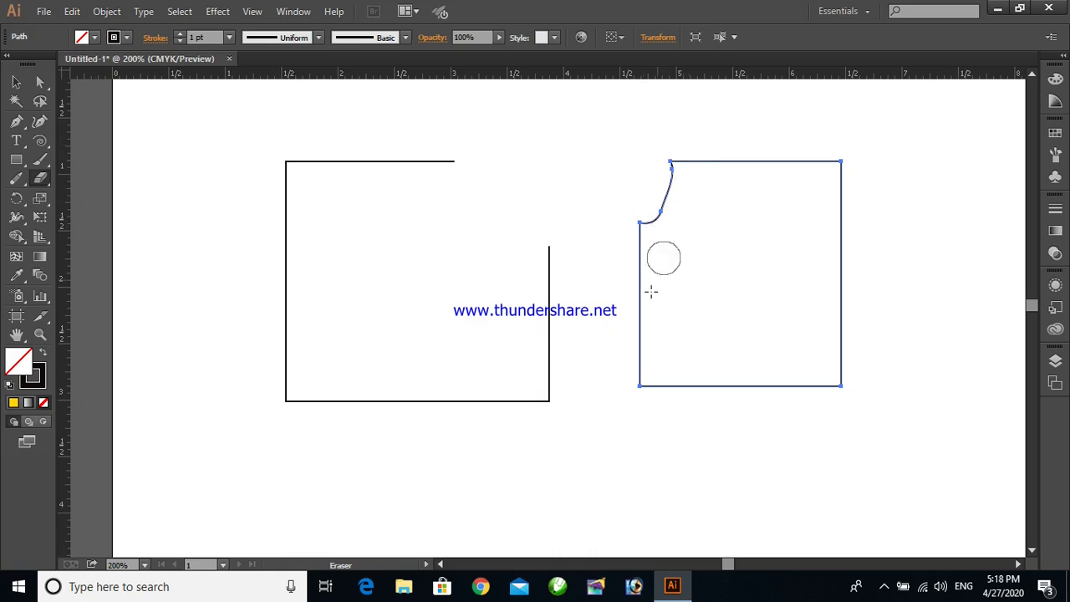
pyautogui.moveTo(631, 299); pyautogui.dragTo(656, 400)
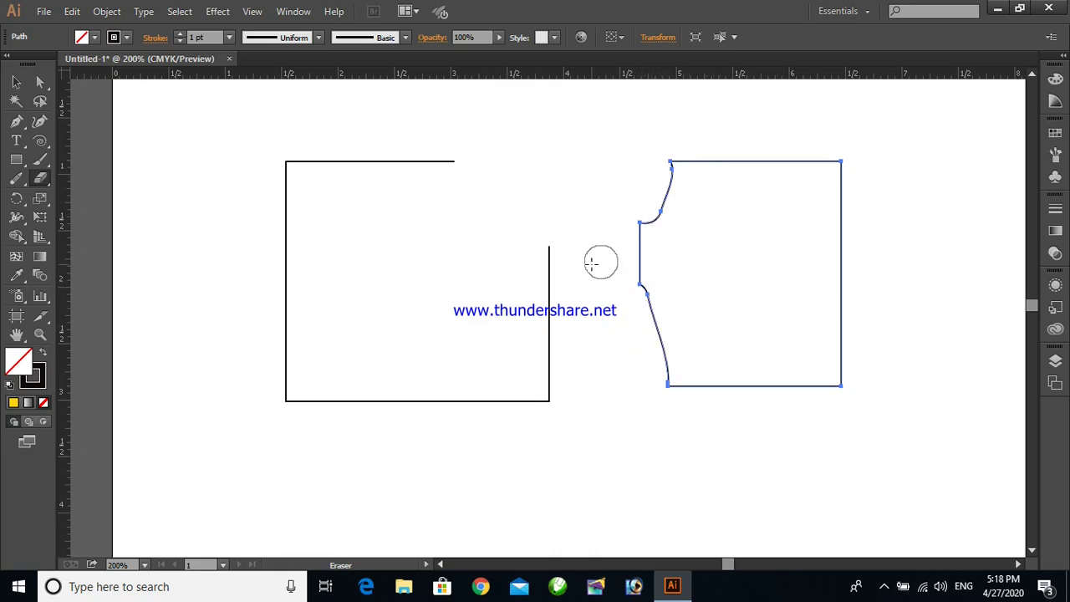
pyautogui.moveTo(671, 170)
pyautogui.mouseDown()
pyautogui.moveTo(641, 264)
pyautogui.moveTo(666, 285)
pyautogui.mouseUp()
pyautogui.hotkey('ctrl', 'z')
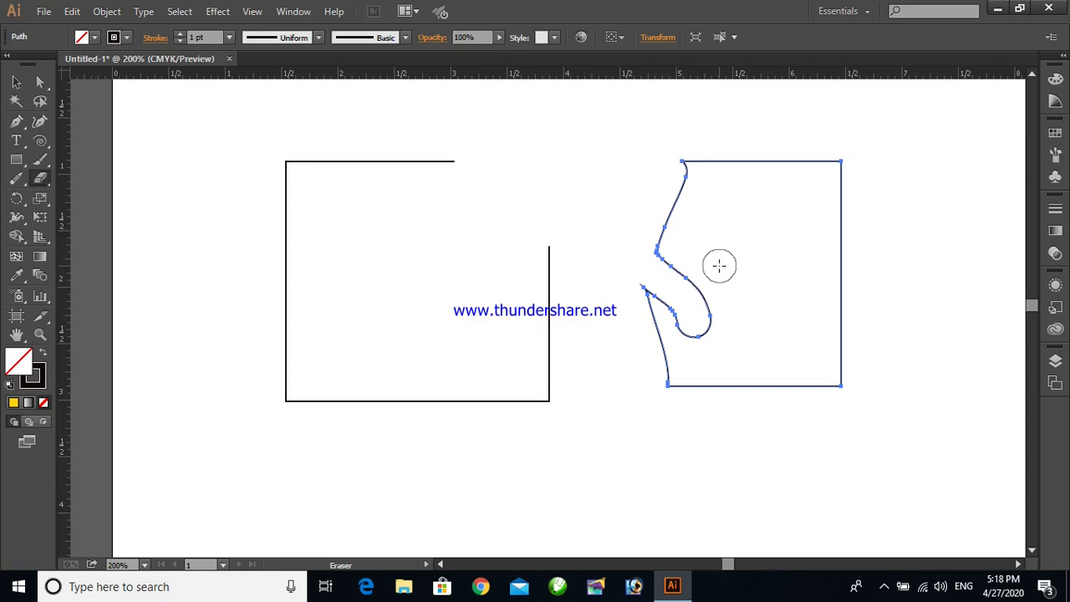
pyautogui.hotkey('ctrl', 'z')
pyautogui.hotkey('ctrl', 'z')
pyautogui.hotkey('ctrl', 'z')
pyautogui.hotkey('ctrl', 'z')
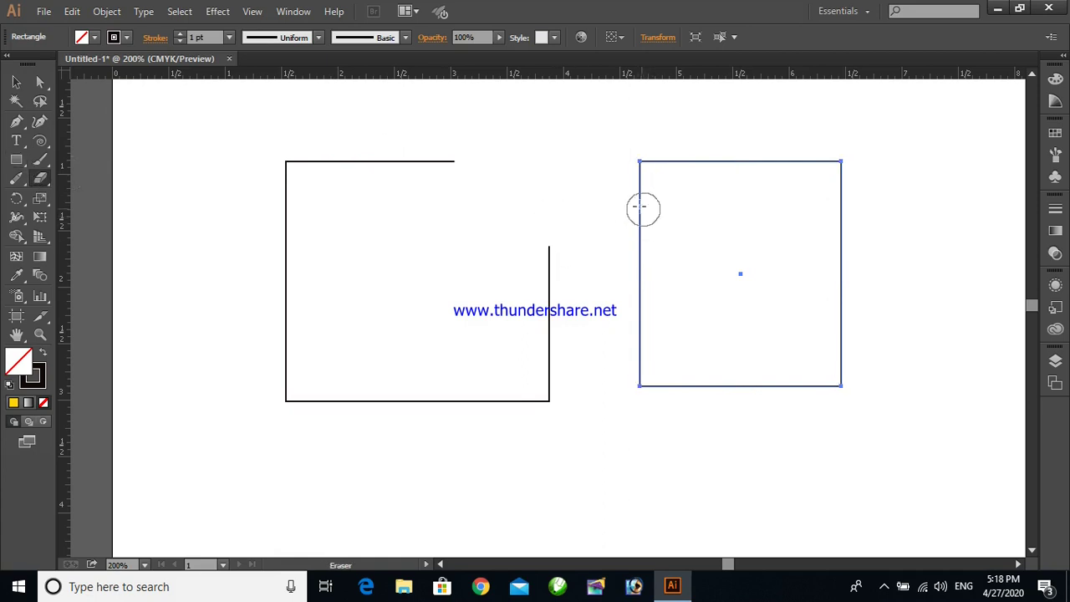
pyautogui.moveTo(639, 231)
pyautogui.mouseDown()
pyautogui.moveTo(638, 260)
pyautogui.moveTo(638, 239)
pyautogui.mouseUp()
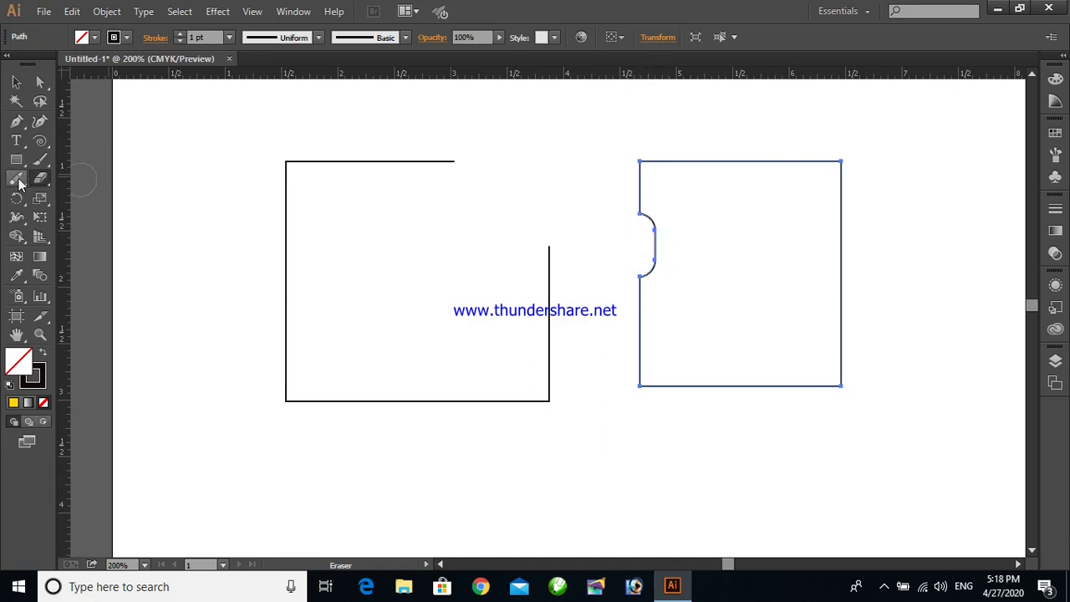
pyautogui.hotkey('ctrl', 'z')
pyautogui.moveTo(15, 185)
pyautogui.mouseDown()
pyautogui.moveTo(39, 212)
pyautogui.moveTo(71, 217)
pyautogui.mouseUp()
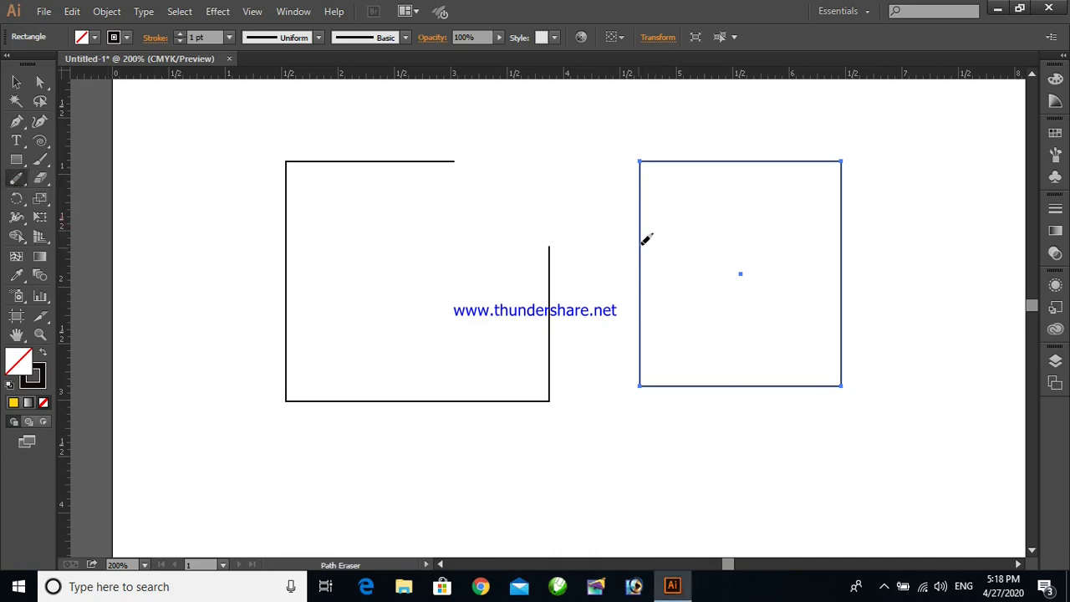
# Erase a section of the right square's left edge and delete the cut-off piece
pyautogui.moveTo(636, 229)
pyautogui.mouseDown()
pyautogui.moveTo(660, 246)
pyautogui.moveTo(638, 272)
pyautogui.moveTo(652, 279)
pyautogui.mouseUp()
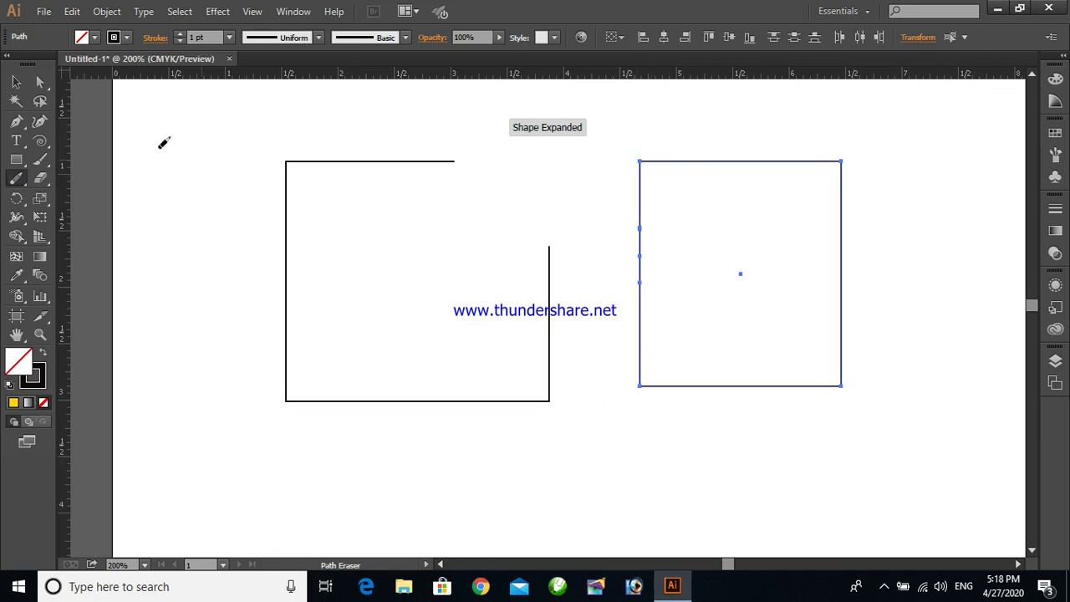
pyautogui.click(17, 82)
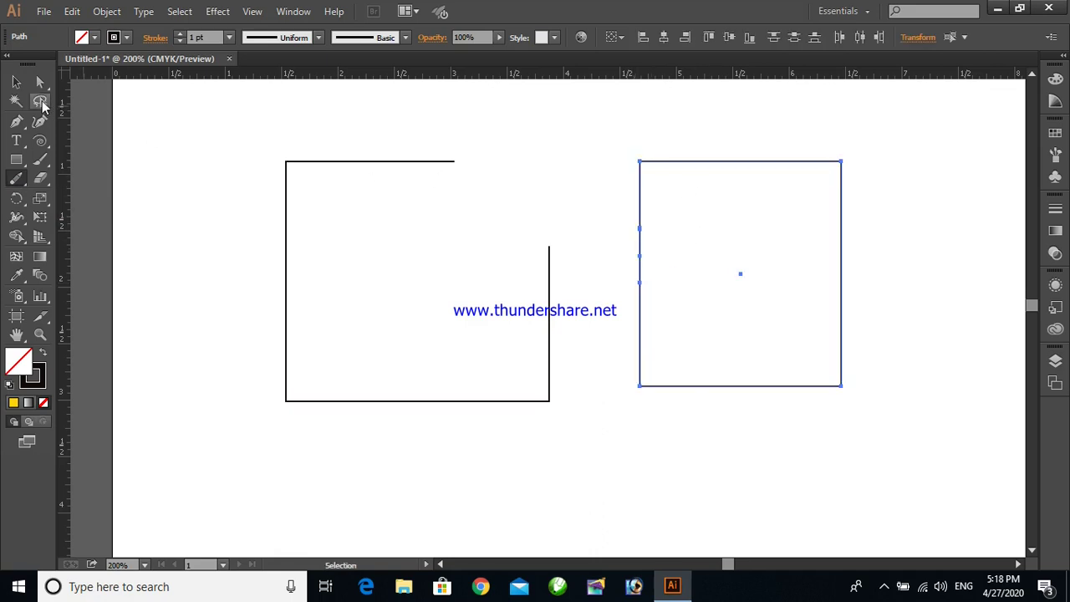
pyautogui.click(606, 238)
pyautogui.moveTo(640, 252); pyautogui.dragTo(620, 253)
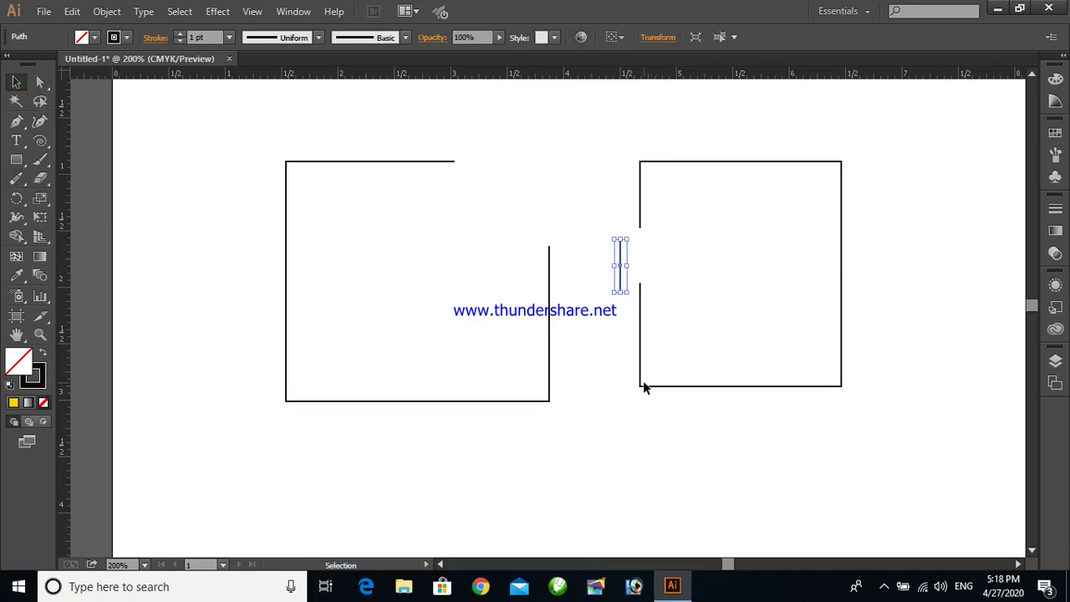
pyautogui.press('Delete')
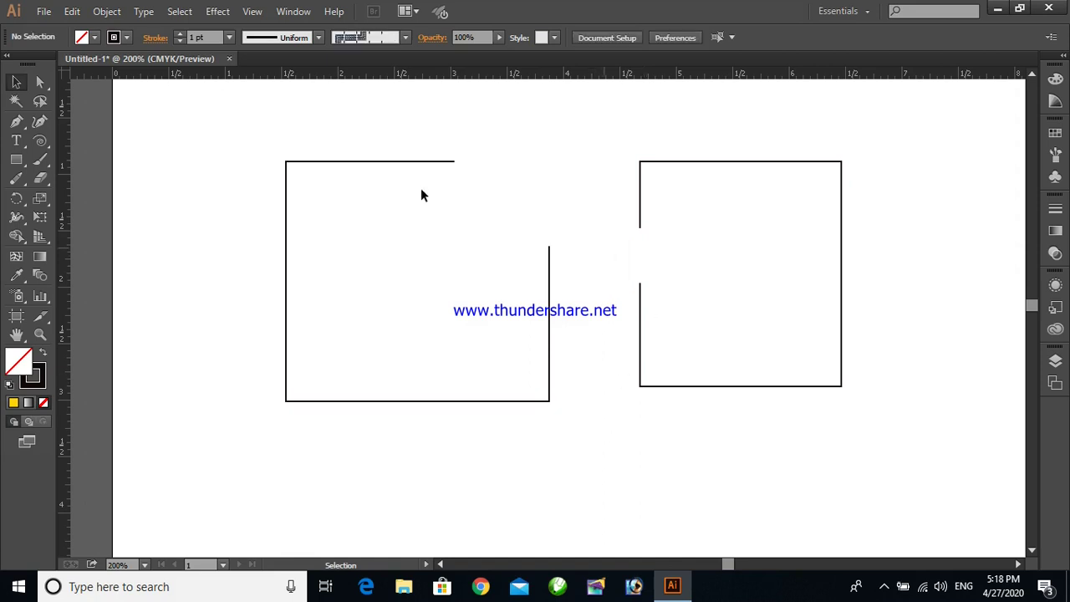
# Marquee-select both open square outlines and delete them
pyautogui.click(17, 181)
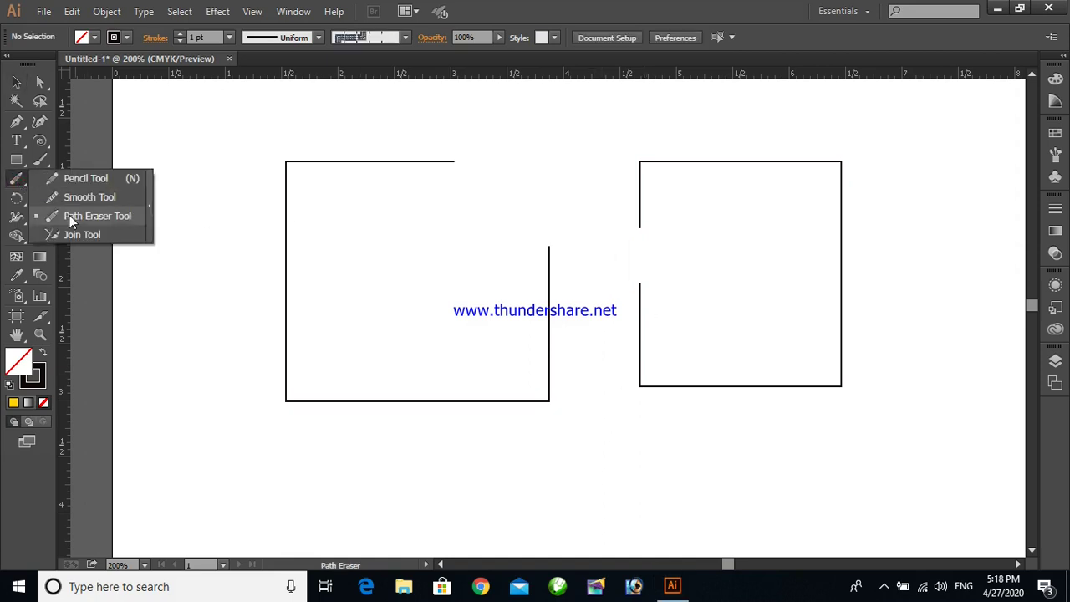
pyautogui.click(208, 154)
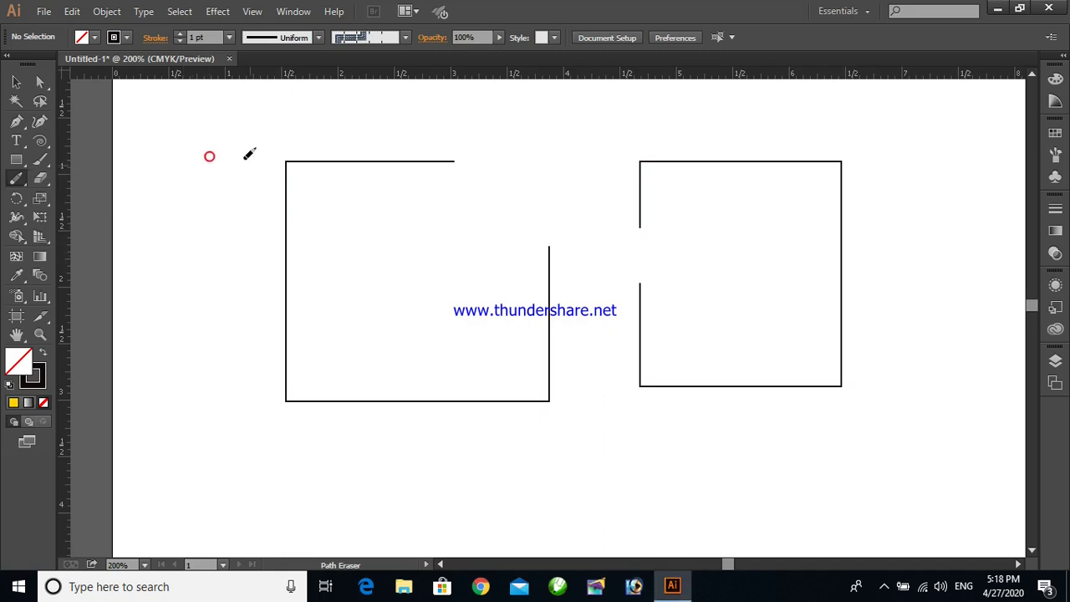
pyautogui.click(11, 84)
pyautogui.moveTo(251, 124); pyautogui.dragTo(869, 458)
pyautogui.press('Delete')
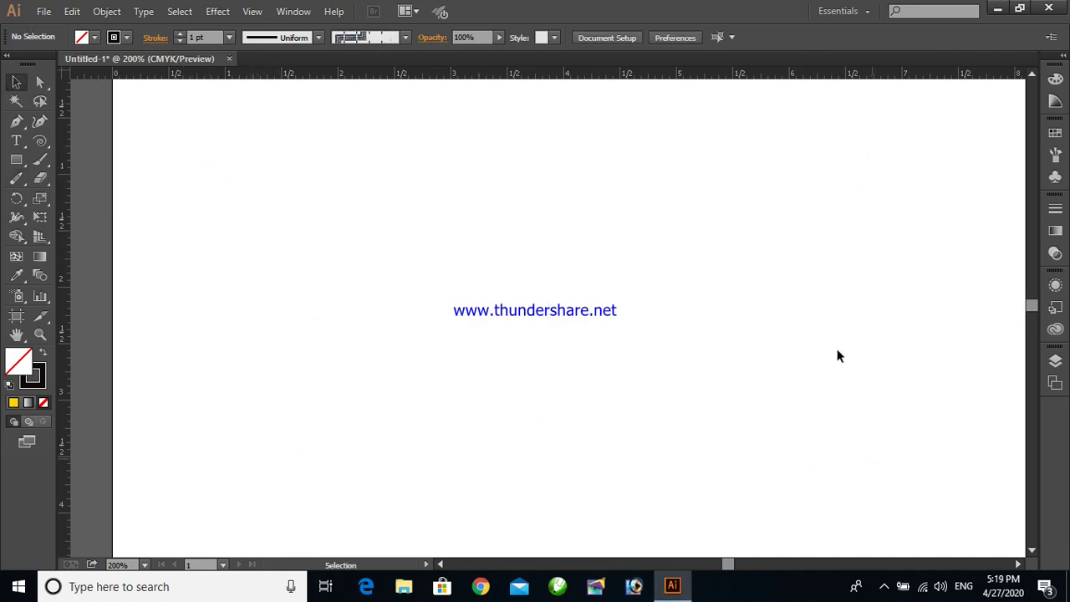
# Draw two Pen arcs that cross each other near the top
pyautogui.click(20, 182)
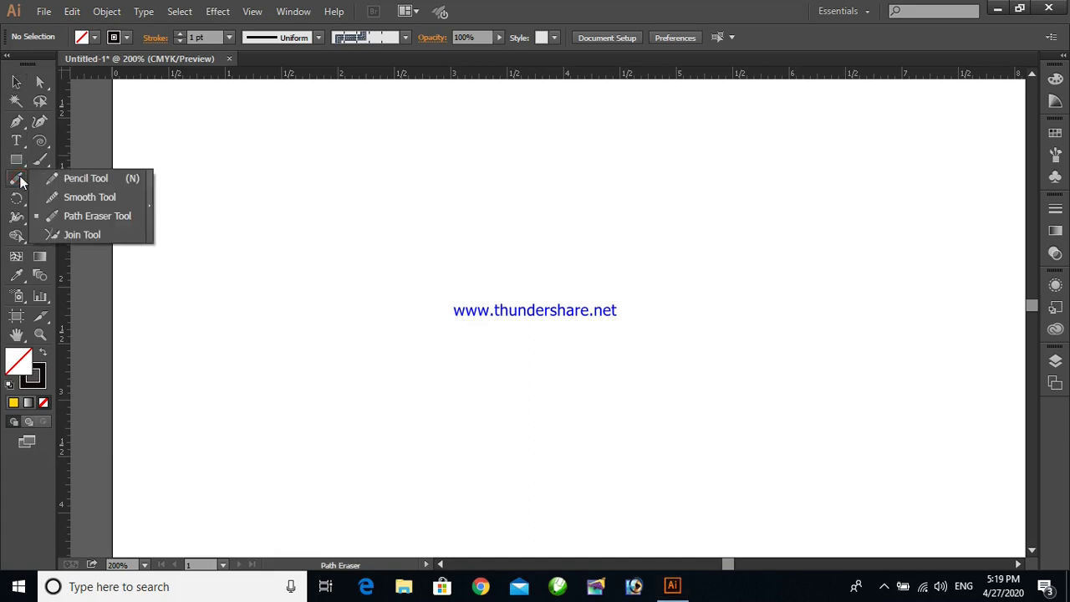
pyautogui.click(15, 122)
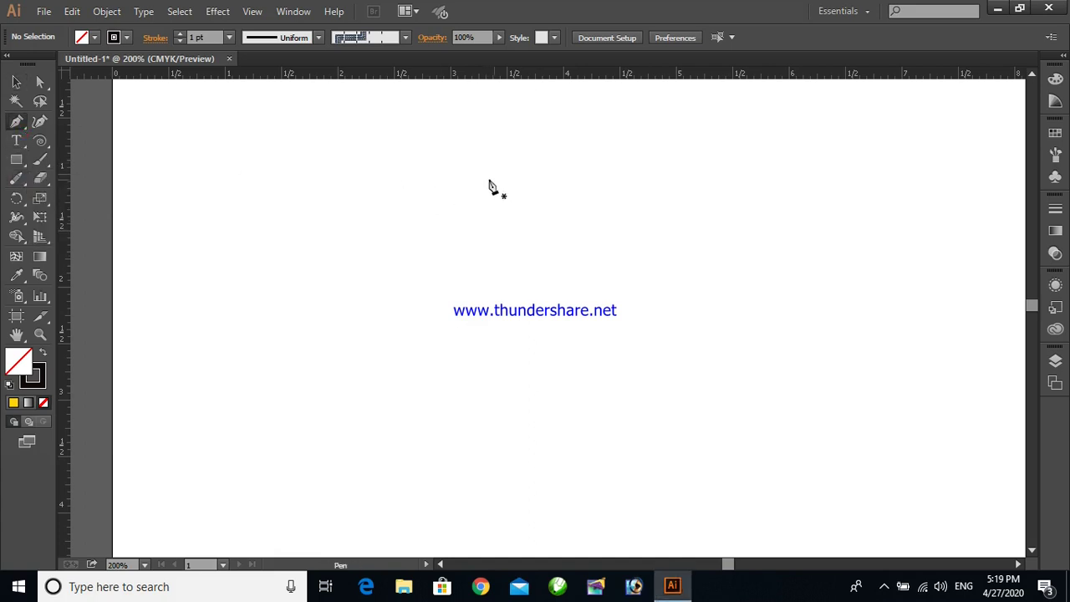
pyautogui.click(483, 179)
pyautogui.moveTo(404, 332); pyautogui.dragTo(449, 438)
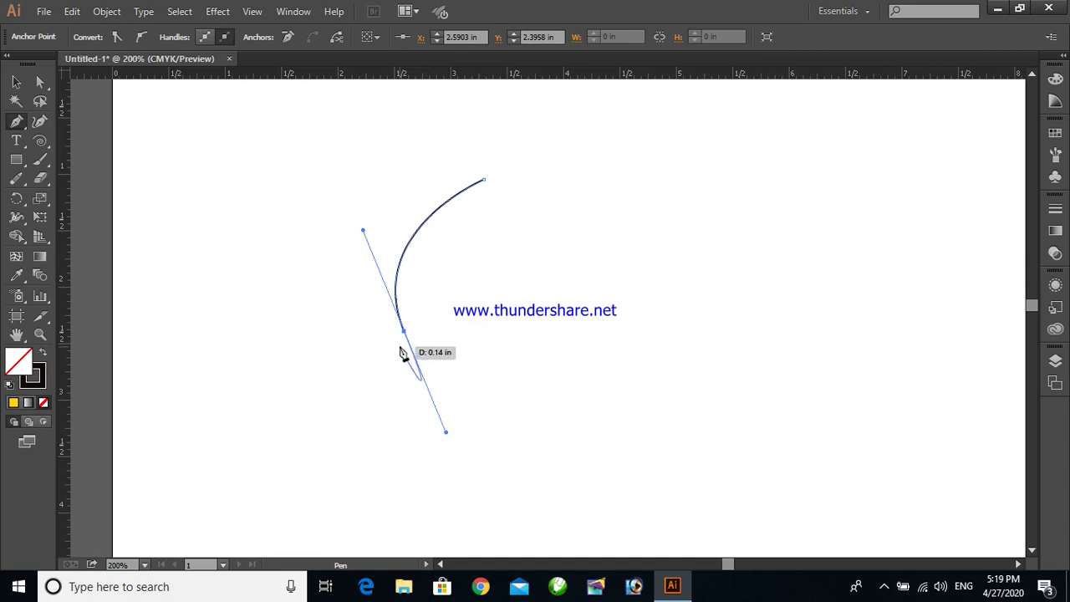
pyautogui.press('v')
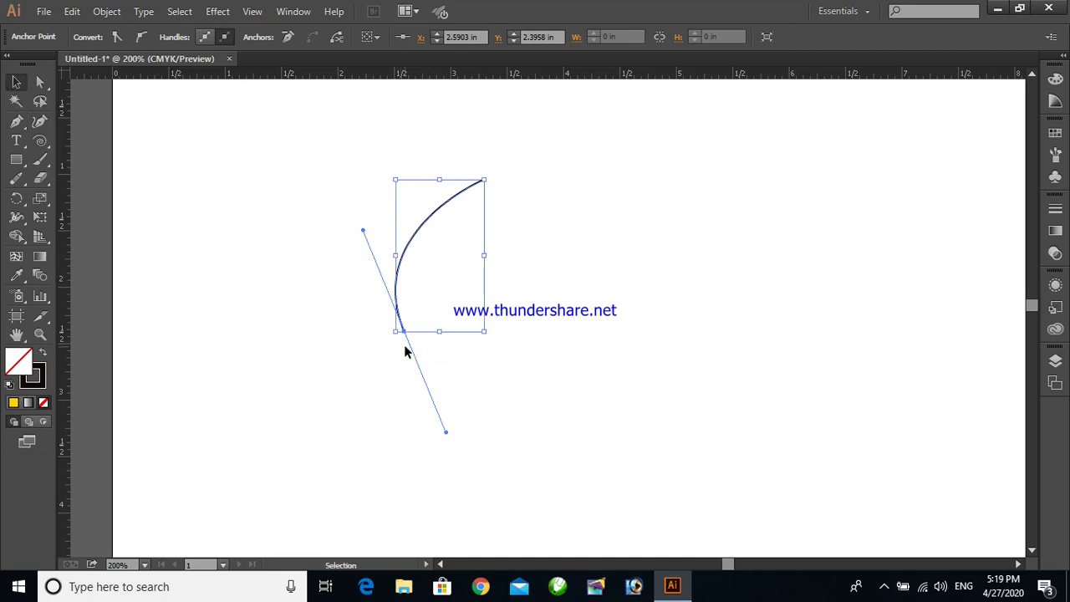
pyautogui.click(16, 121)
pyautogui.moveTo(424, 179); pyautogui.dragTo(529, 383)
pyautogui.press('v')
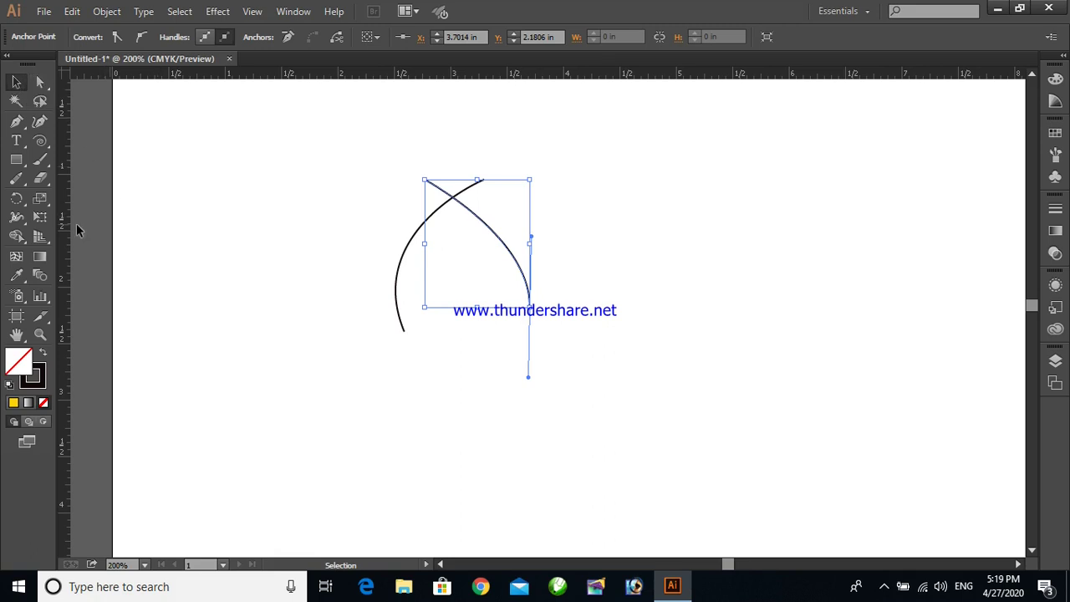
# Draw a shallow bottom curve across both arcs, then marquee-select all three curves
pyautogui.click(16, 121)
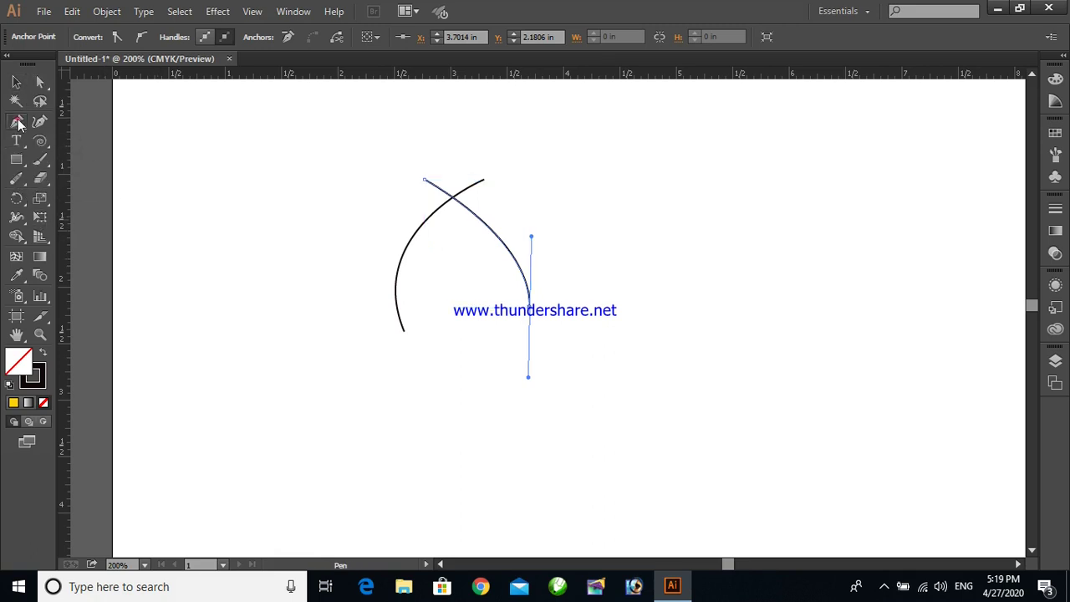
pyautogui.click(372, 279)
pyautogui.moveTo(584, 280); pyautogui.dragTo(677, 241)
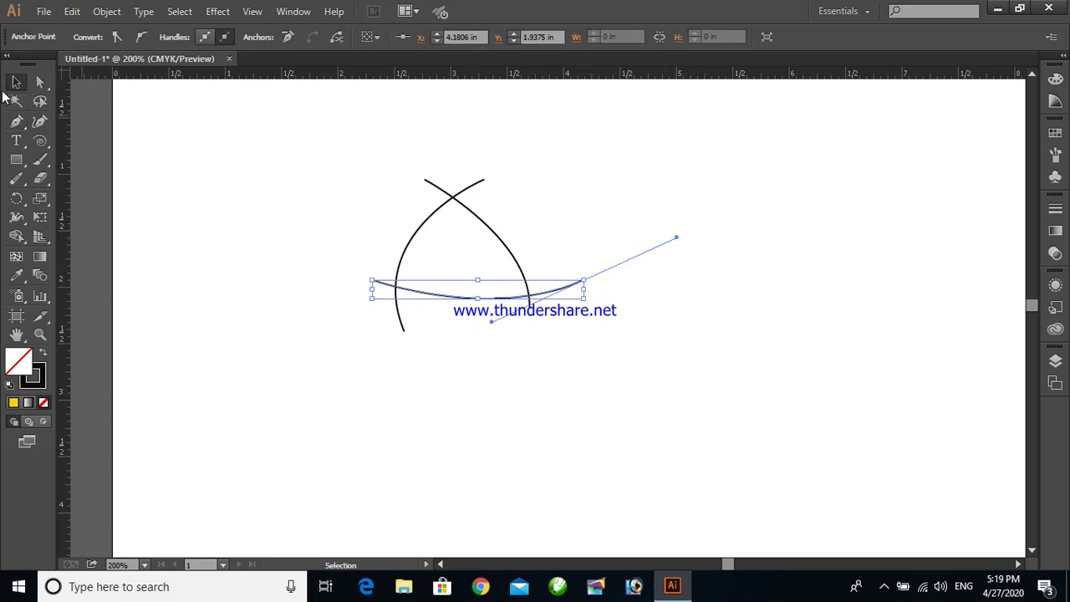
pyautogui.keyDown('ctrl'); pyautogui.click(248, 207); pyautogui.keyUp('ctrl')
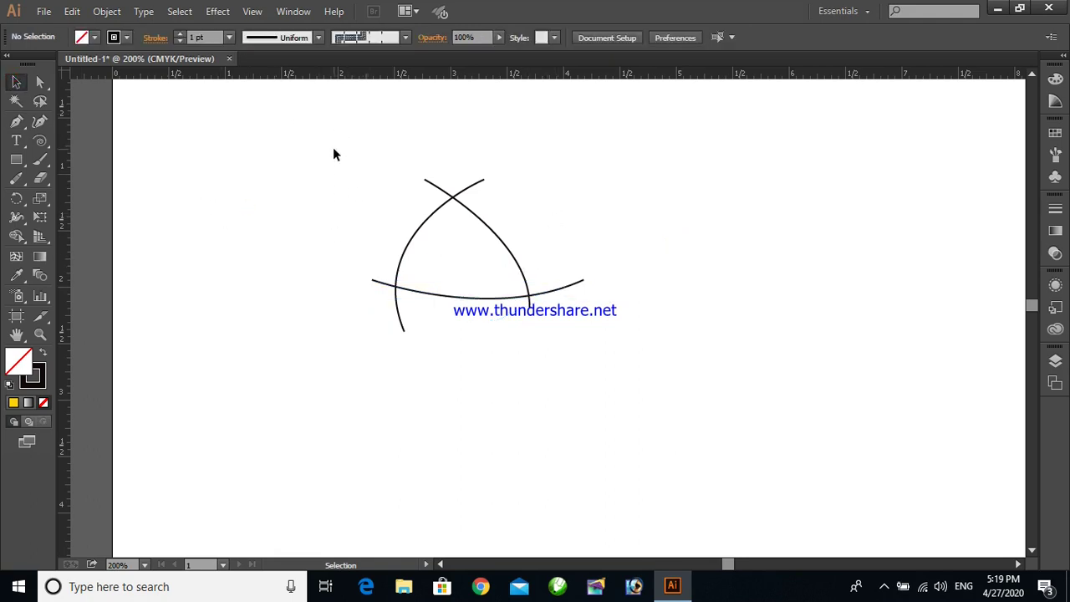
pyautogui.moveTo(332, 153); pyautogui.dragTo(643, 376)
pyautogui.click(691, 330)
# Trim and join the curves at the left and lower-right crossings with the Join Tool
pyautogui.moveTo(320, 142); pyautogui.dragTo(633, 443)
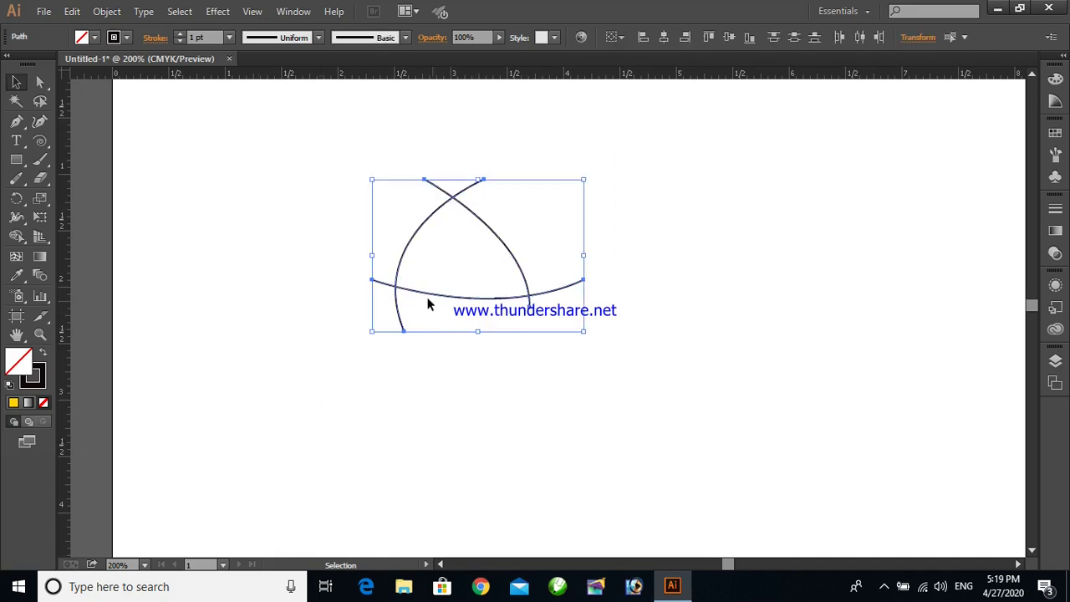
pyautogui.moveTo(16, 183); pyautogui.dragTo(84, 236)
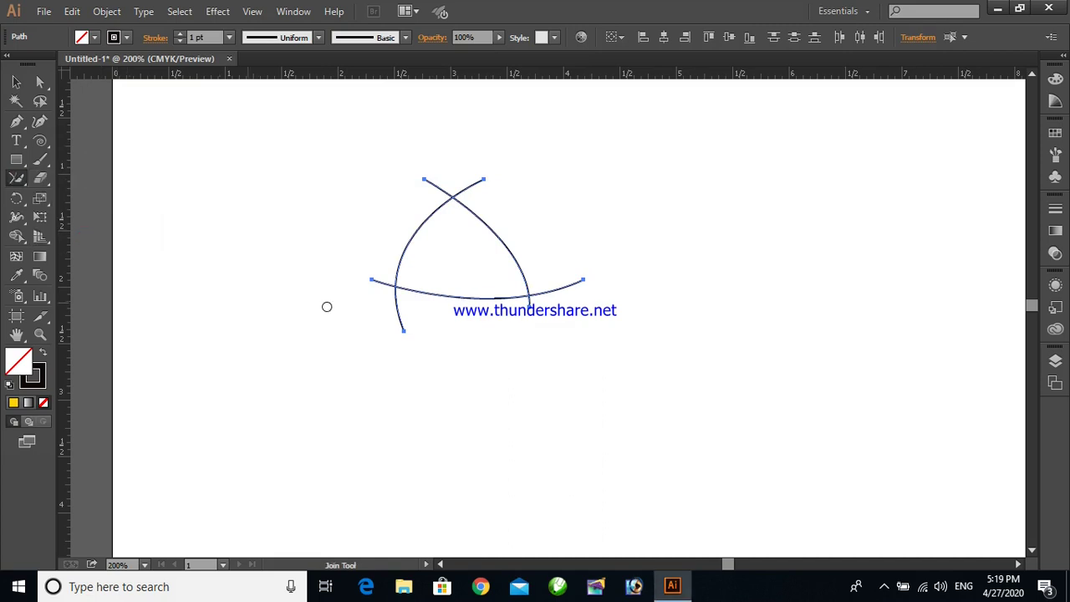
pyautogui.moveTo(377, 271); pyautogui.dragTo(422, 342)
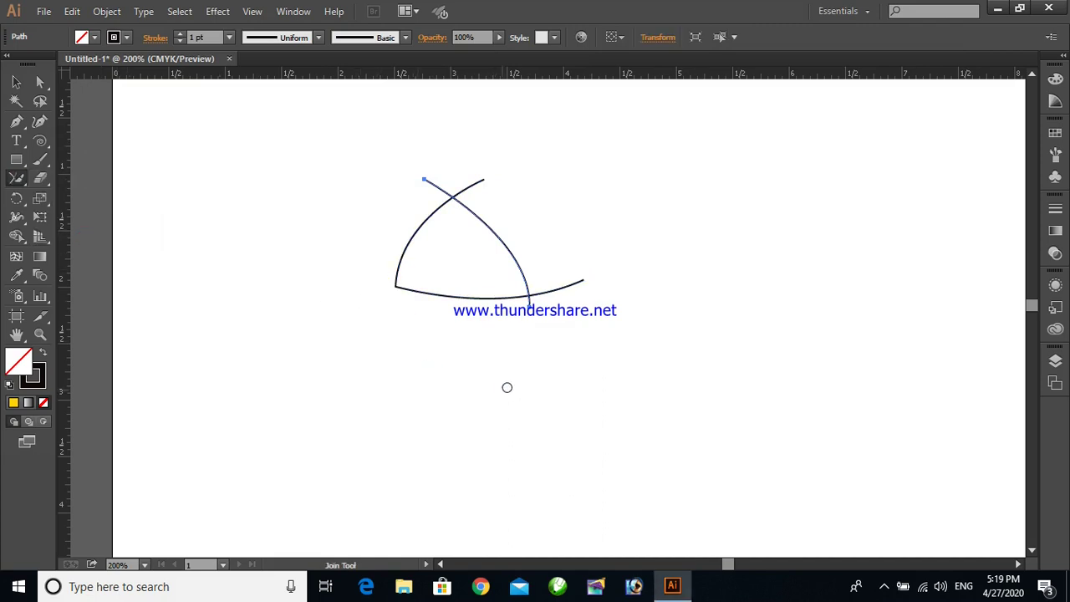
pyautogui.moveTo(553, 281); pyautogui.dragTo(520, 318)
pyautogui.click(16, 81)
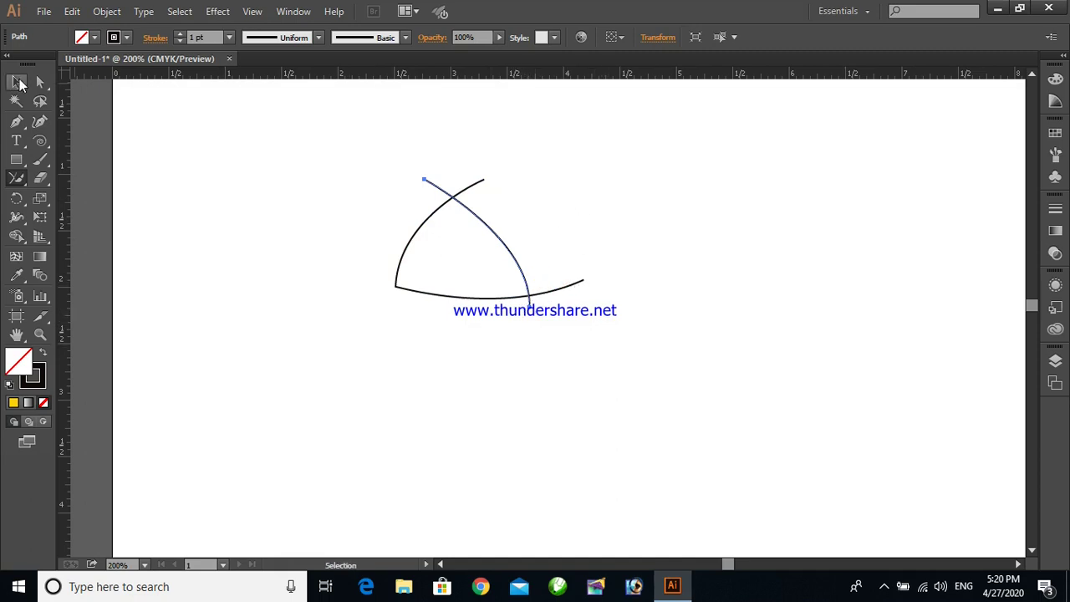
pyautogui.moveTo(349, 148); pyautogui.dragTo(626, 358)
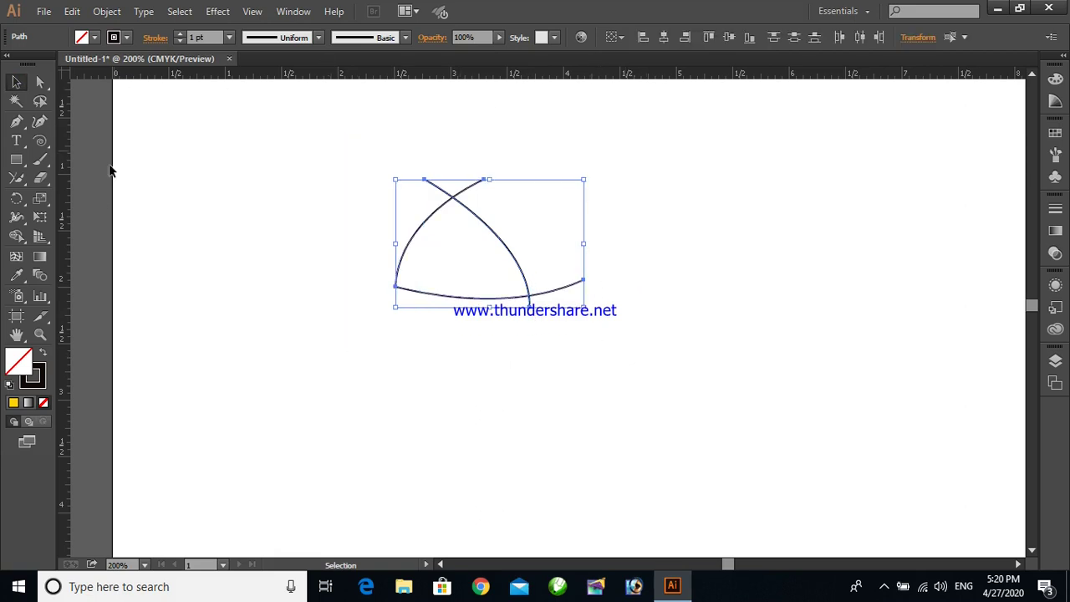
pyautogui.moveTo(16, 178)
pyautogui.mouseDown()
pyautogui.moveTo(66, 236)
pyautogui.moveTo(76, 234)
pyautogui.mouseUp()
pyautogui.moveTo(542, 269)
pyautogui.mouseDown()
pyautogui.moveTo(523, 304)
pyautogui.moveTo(539, 309)
pyautogui.mouseUp()
# Join the top crossing to close the curved triangle, then select and delete it
pyautogui.click(18, 82)
pyautogui.moveTo(325, 147); pyautogui.dragTo(606, 349)
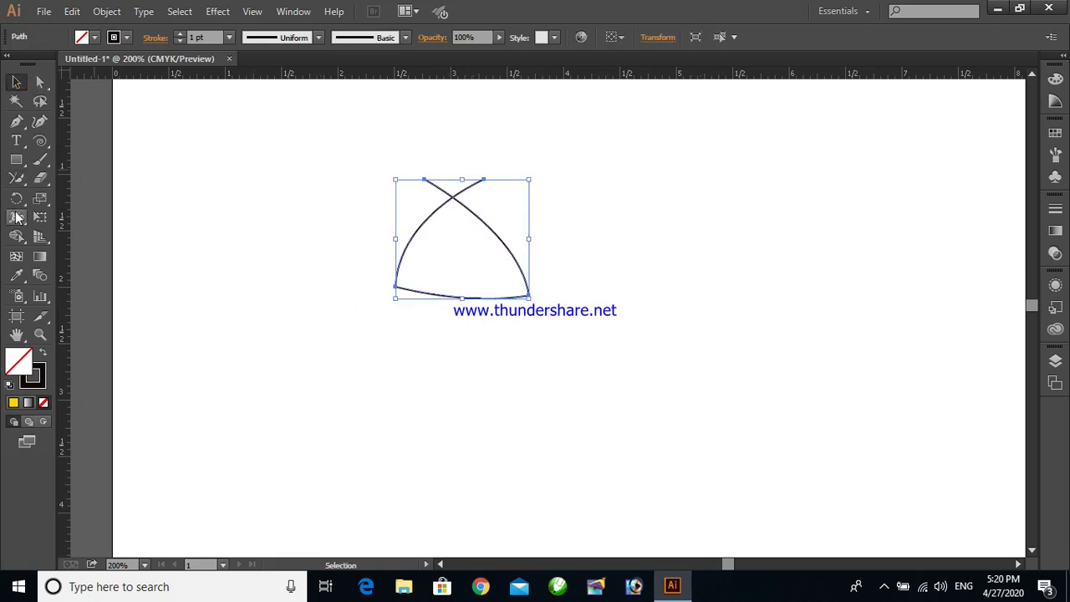
pyautogui.click(16, 177)
pyautogui.moveTo(422, 195); pyautogui.dragTo(472, 195)
pyautogui.press('v')
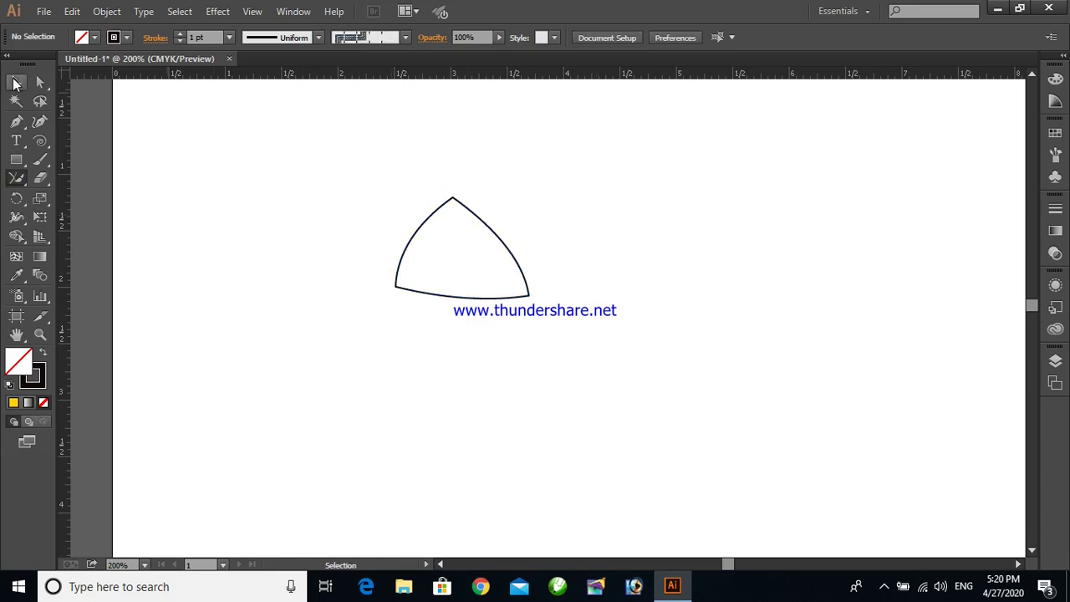
pyautogui.moveTo(372, 228); pyautogui.dragTo(574, 343)
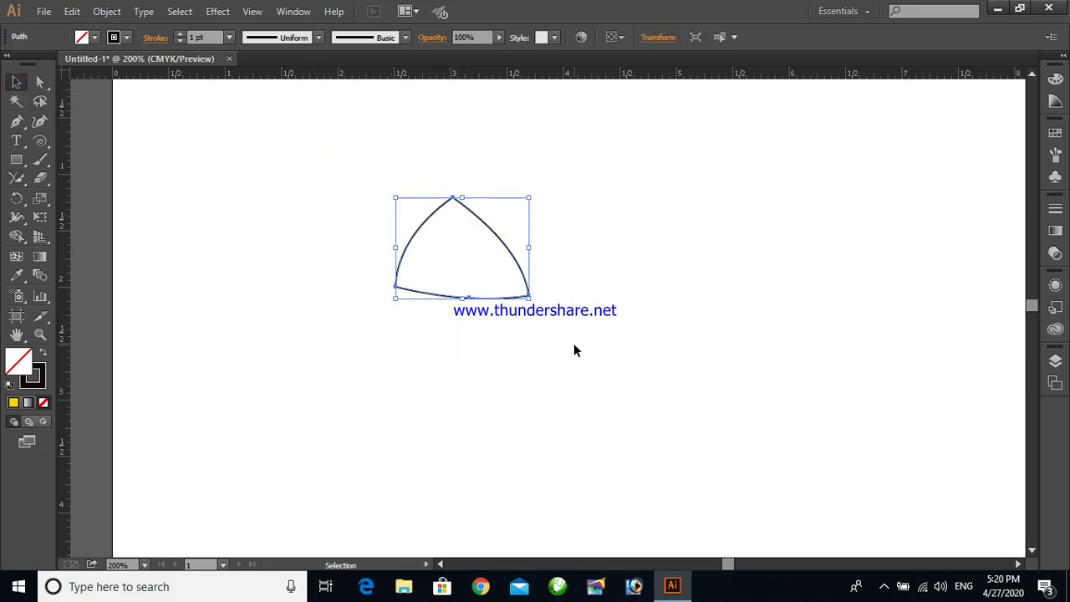
pyautogui.press('Delete')
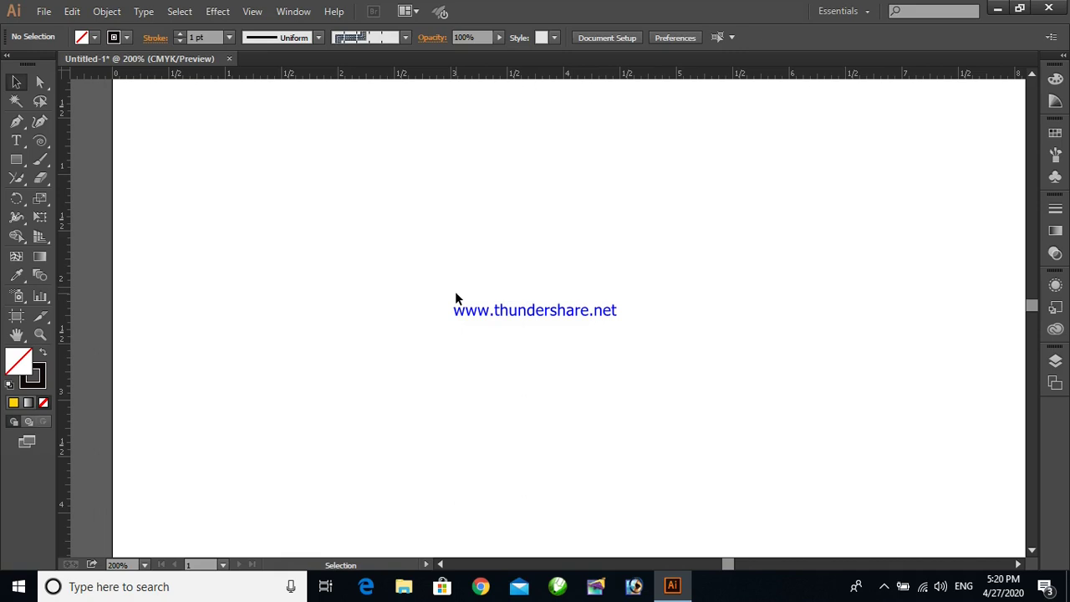
# Draw a two-anchor Pen curve and drag its handle so it bulges further left
pyautogui.click(16, 122)
pyautogui.click(505, 166)
pyautogui.moveTo(457, 403); pyautogui.dragTo(598, 538)
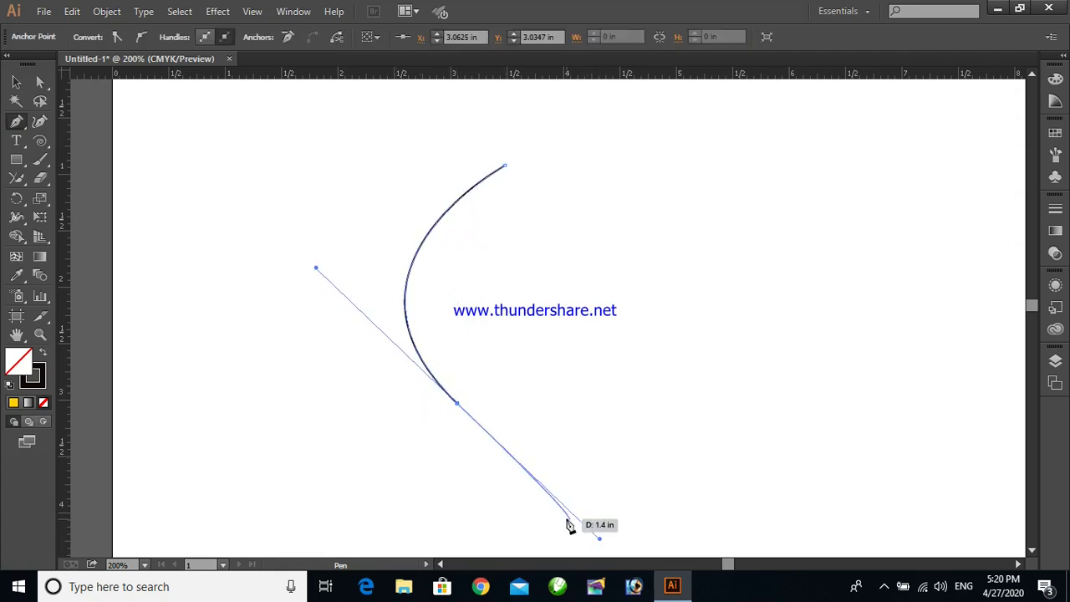
pyautogui.press('a')
pyautogui.moveTo(458, 411); pyautogui.dragTo(564, 289)
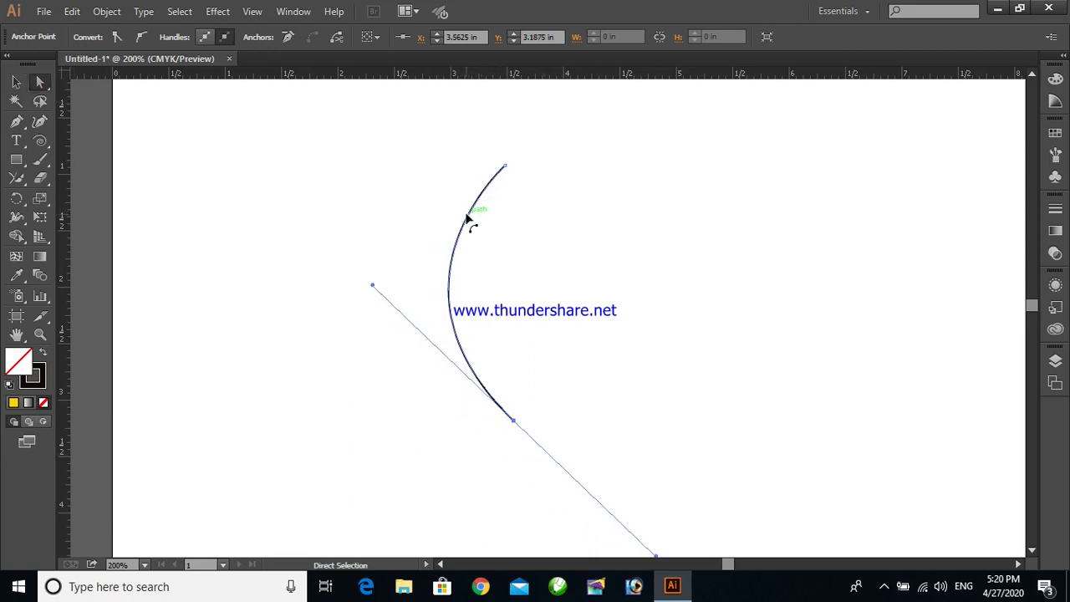
pyautogui.moveTo(373, 286); pyautogui.dragTo(340, 288)
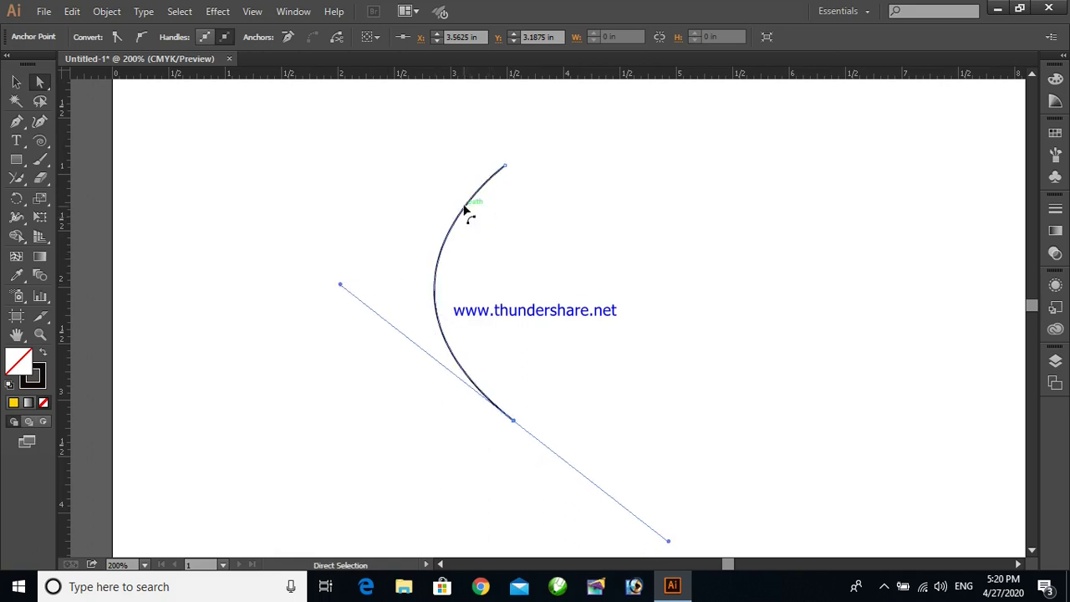
# Reflect the curve vertically as a copy via Transform > Reflect
pyautogui.rightClick(466, 208)
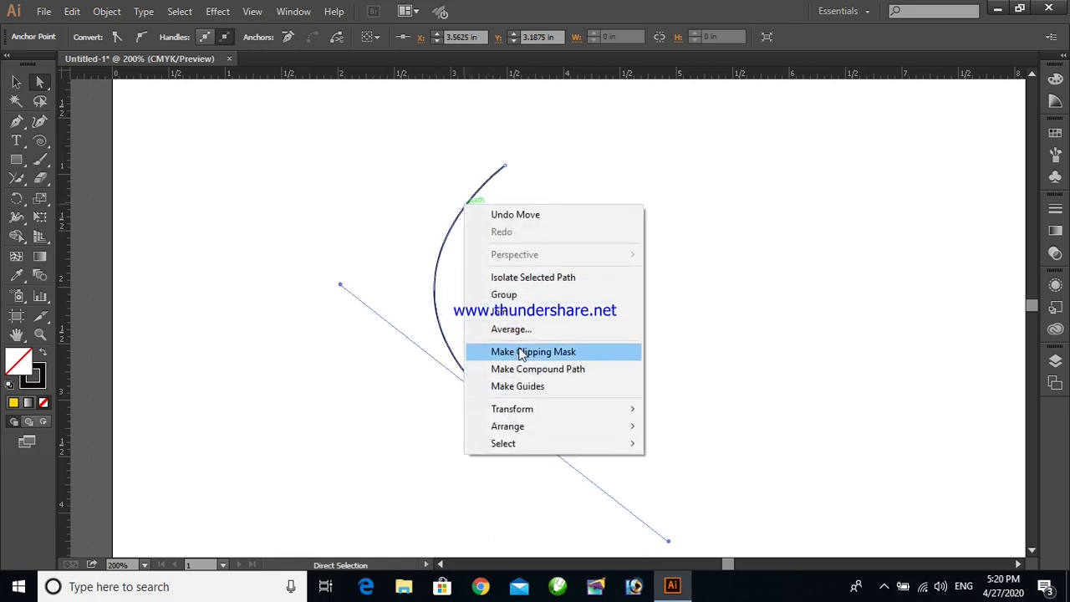
pyautogui.click(525, 408)
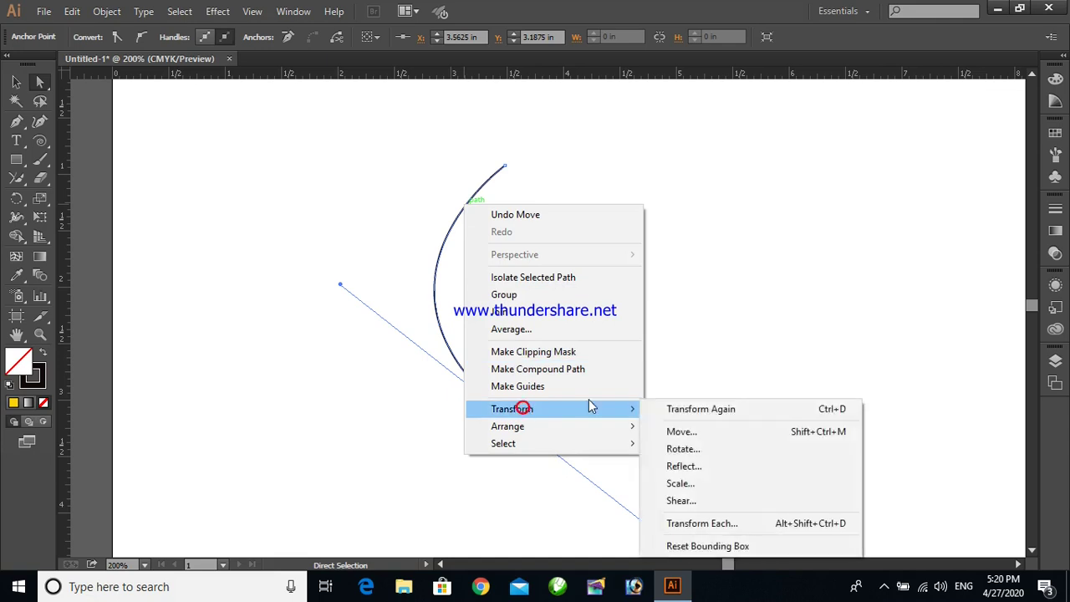
pyautogui.click(684, 466)
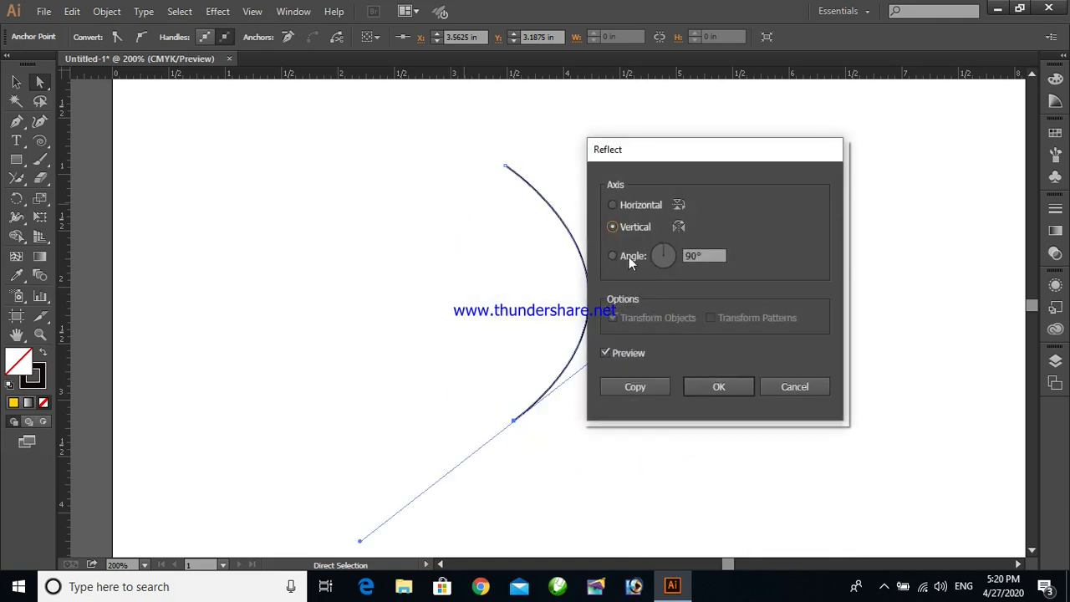
pyautogui.click(635, 386)
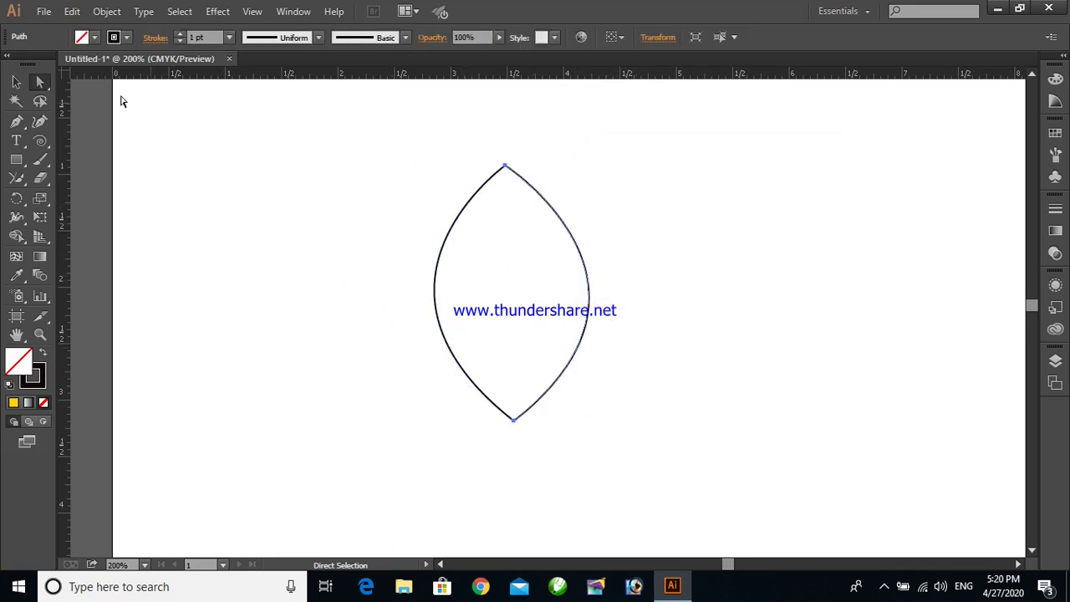
pyautogui.click(18, 82)
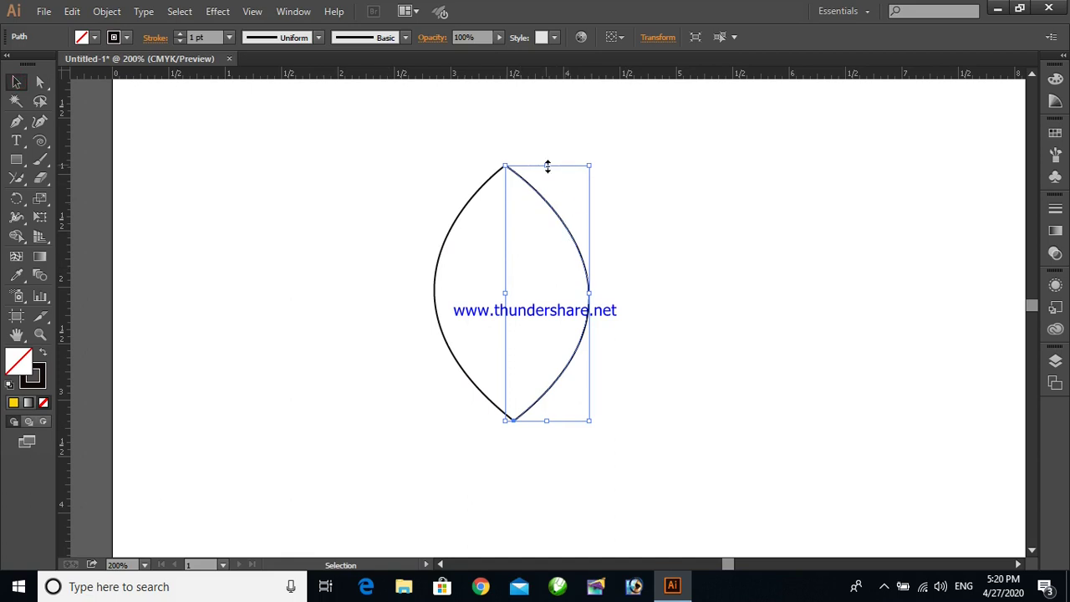
# Shorten the right curve at top and bottom and move it over the left curve
pyautogui.moveTo(546, 165); pyautogui.dragTo(547, 183)
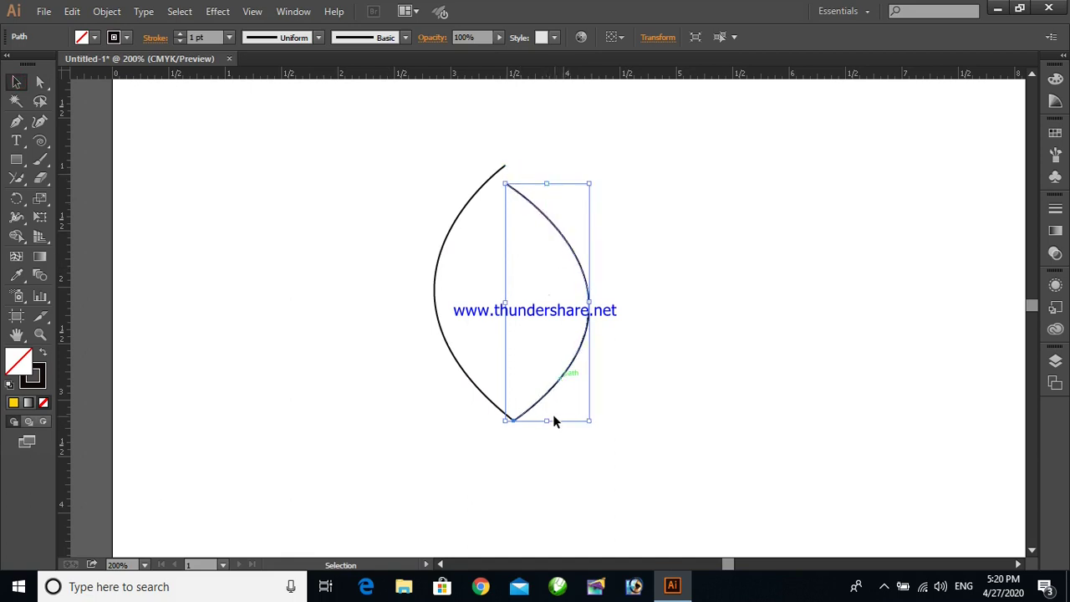
pyautogui.moveTo(550, 427); pyautogui.dragTo(548, 391)
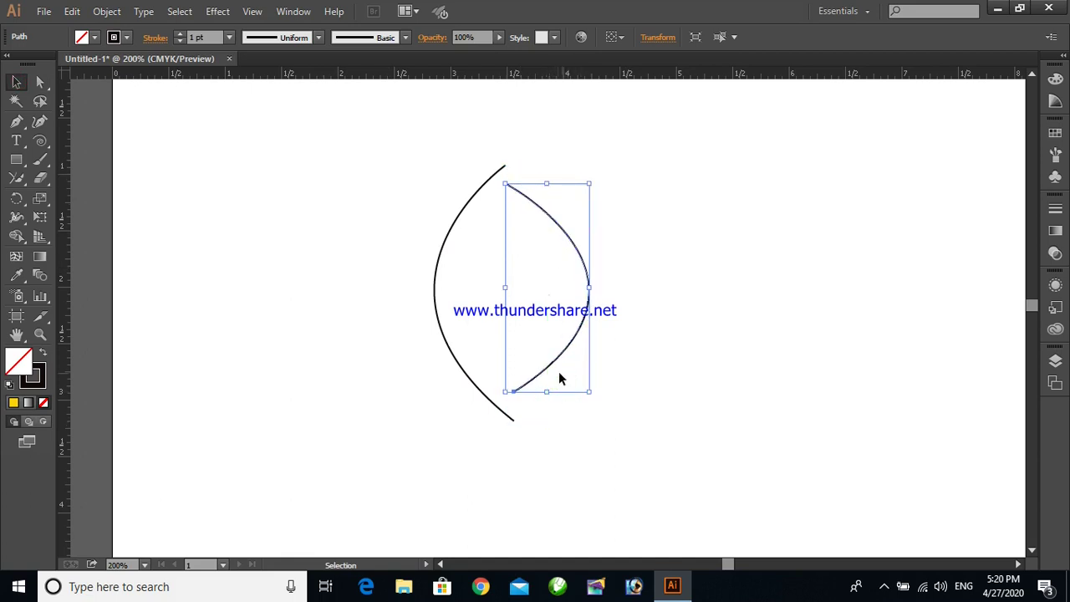
pyautogui.moveTo(578, 310); pyautogui.dragTo(503, 310)
pyautogui.click(652, 295)
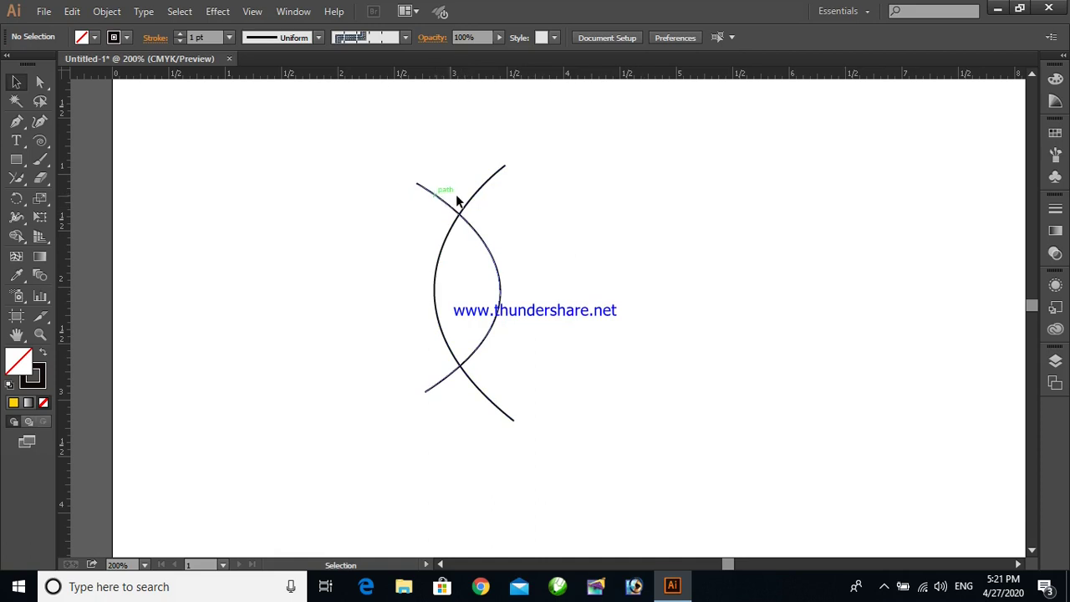
# Join both curves' top ends and lower tails into points, forming a lens
pyautogui.moveTo(323, 158); pyautogui.dragTo(593, 419)
pyautogui.moveTo(16, 177)
pyautogui.mouseDown()
pyautogui.moveTo(59, 240)
pyautogui.moveTo(71, 234)
pyautogui.mouseUp()
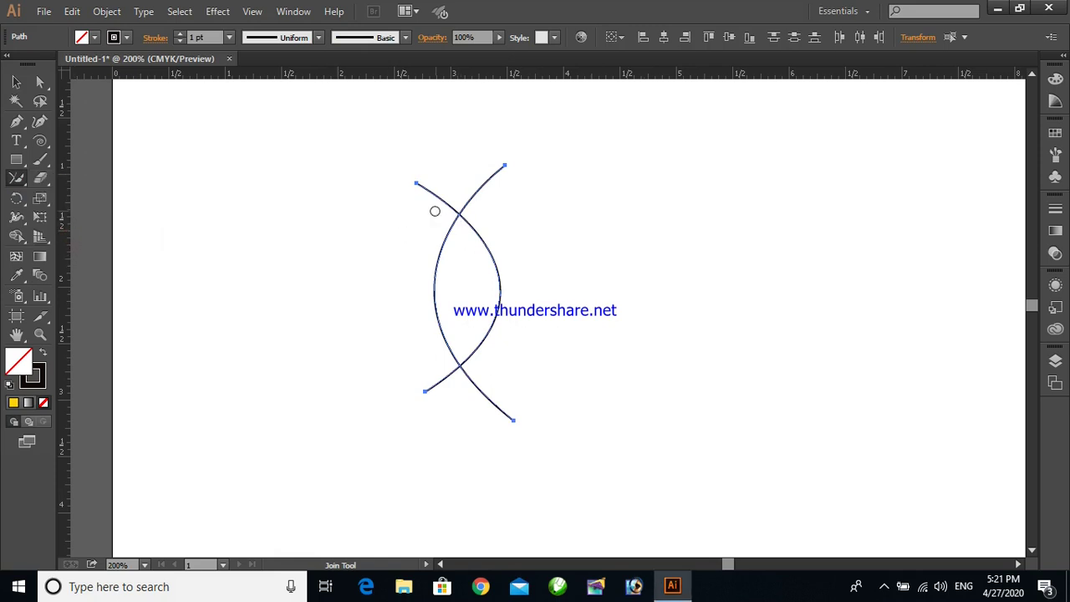
pyautogui.moveTo(441, 209); pyautogui.dragTo(480, 210)
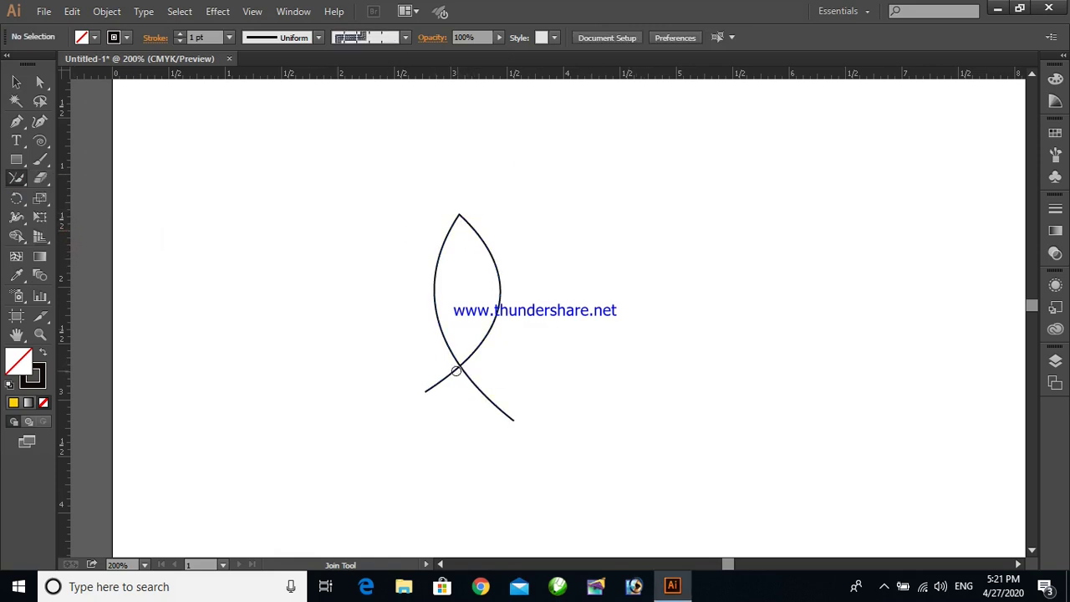
pyautogui.click(16, 81)
pyautogui.moveTo(357, 178); pyautogui.dragTo(614, 445)
pyautogui.click(16, 177)
pyautogui.moveTo(454, 367); pyautogui.dragTo(478, 368)
# Select the lens shape and delete it
pyautogui.click(16, 82)
pyautogui.click(436, 265)
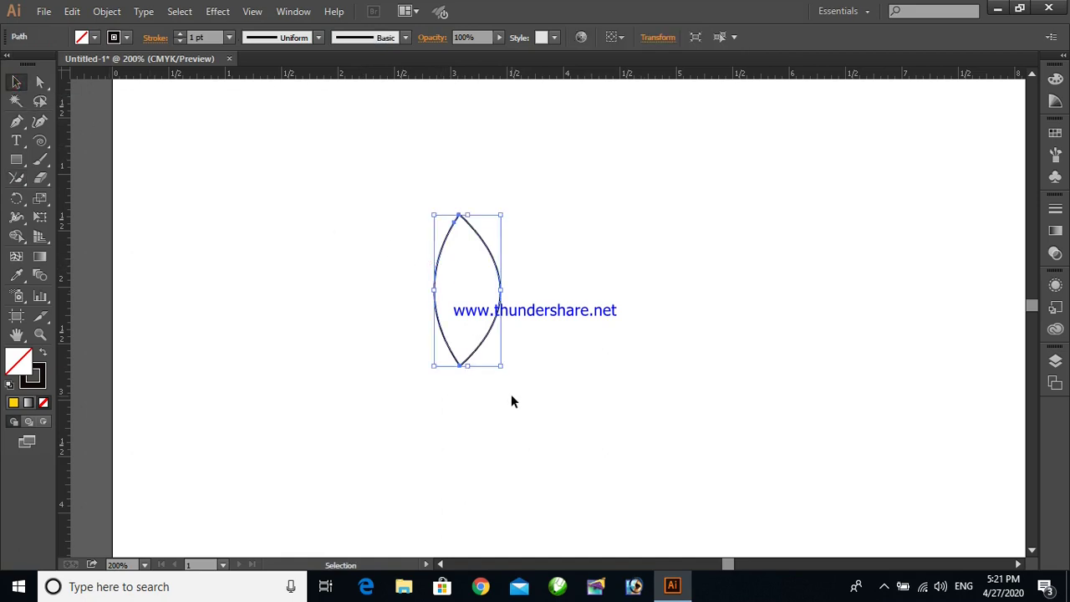
pyautogui.press('Delete')
pyautogui.click(17, 179)
pyautogui.click(20, 183)
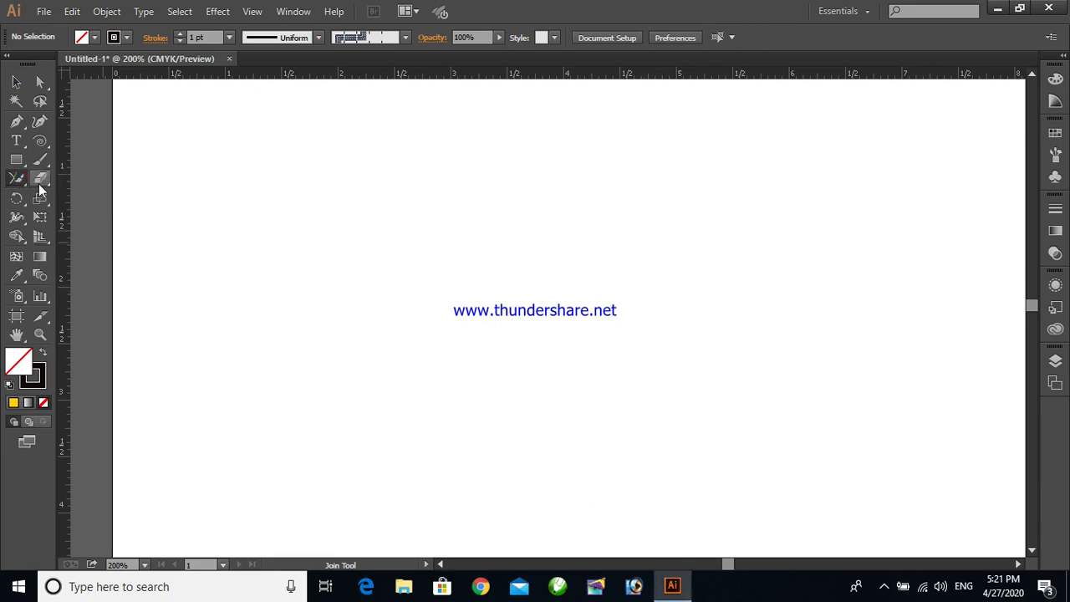
# Draw a rectangle around the page centre and fill it with olive-gold from the Color Guide
pyautogui.click(39, 188)
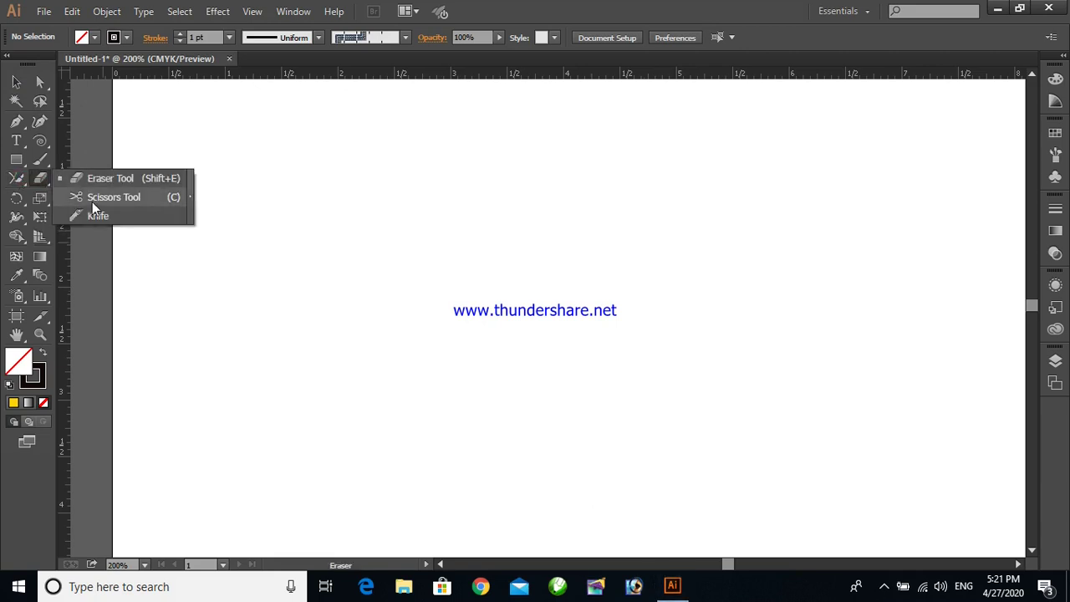
pyautogui.click(109, 178)
pyautogui.click(18, 162)
pyautogui.moveTo(356, 204)
pyautogui.mouseDown()
pyautogui.moveTo(540, 373)
pyautogui.moveTo(621, 370)
pyautogui.mouseUp()
pyautogui.press('v')
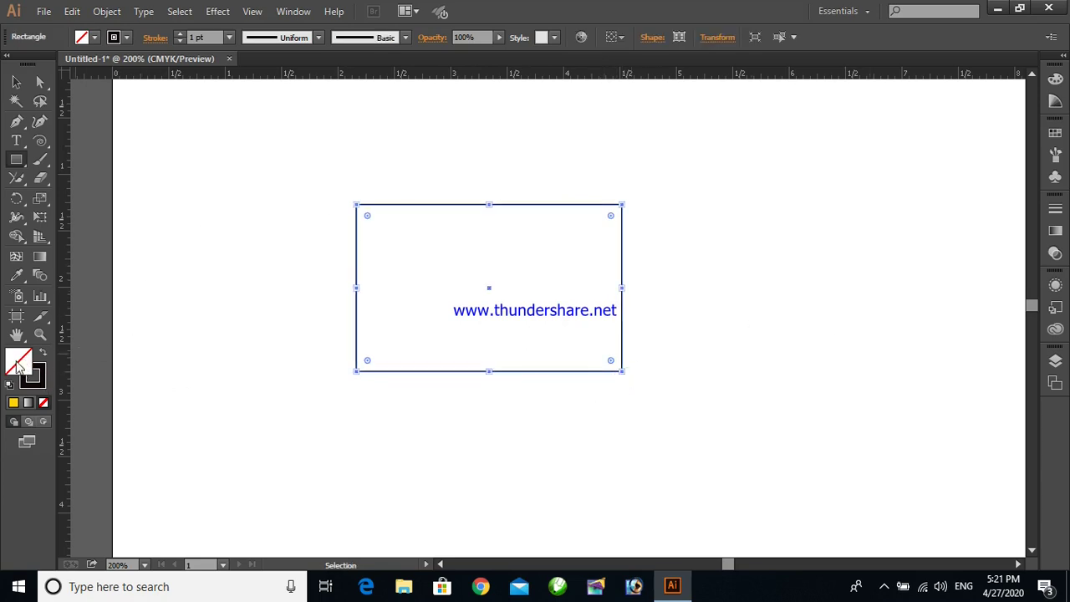
pyautogui.click(19, 81)
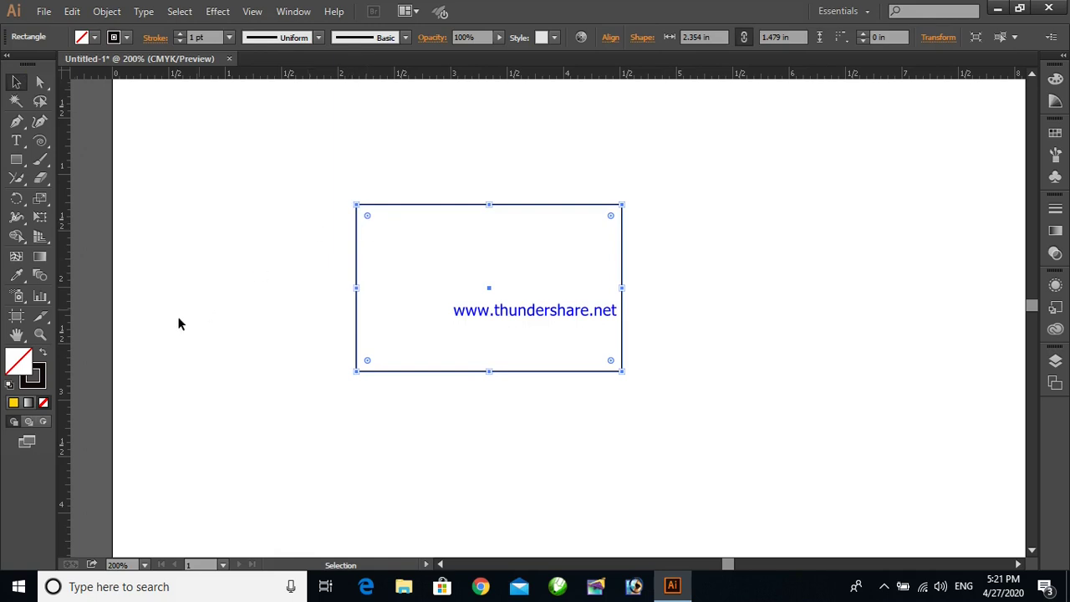
pyautogui.click(1054, 105)
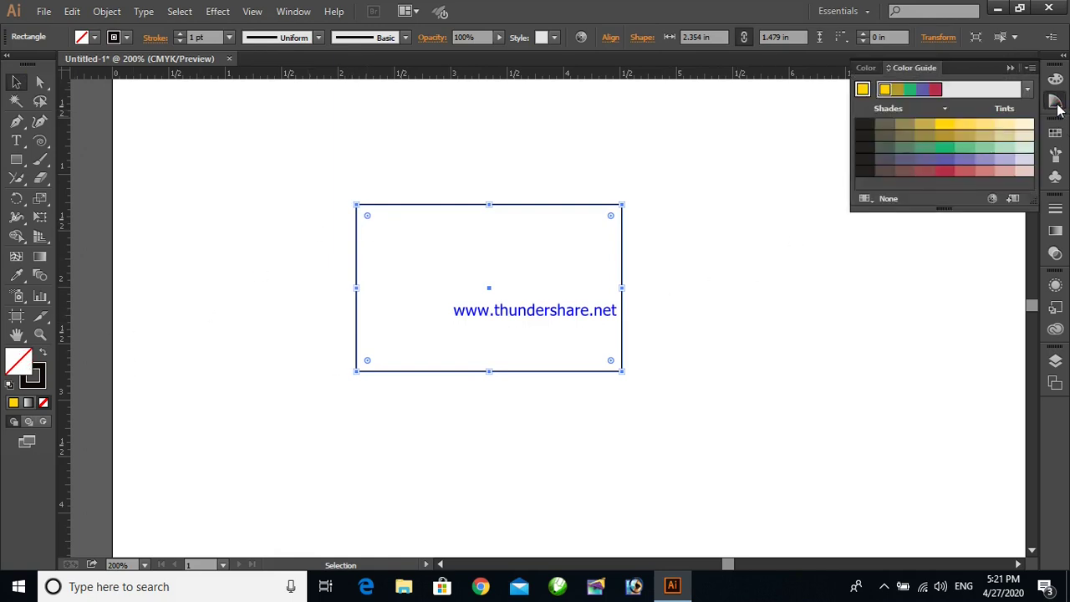
pyautogui.click(901, 89)
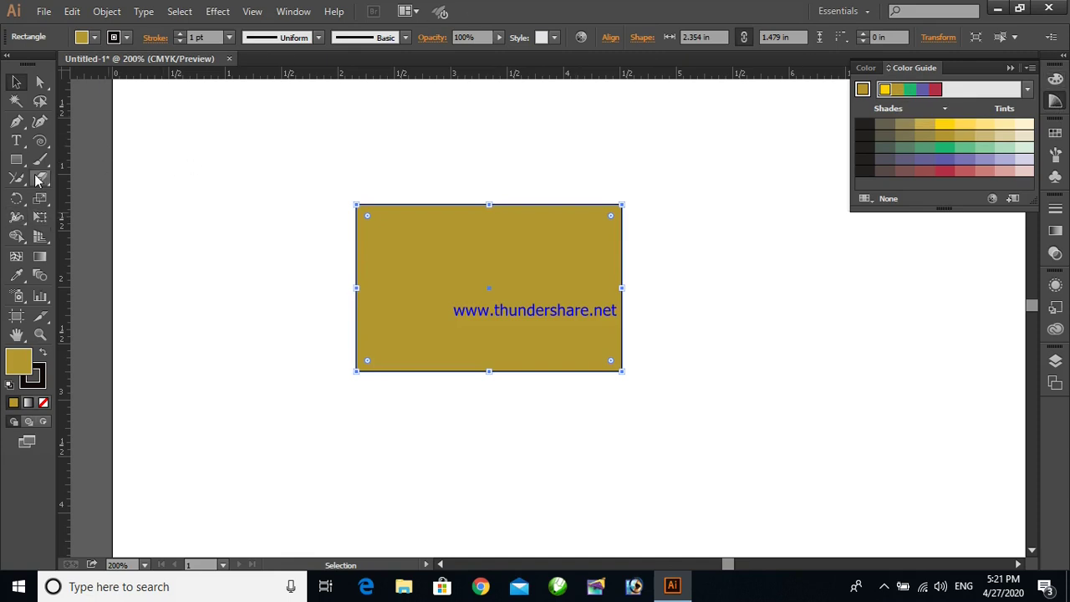
# Cut the top and right edges with Scissors and delete the top-right triangle
pyautogui.moveTo(42, 185)
pyautogui.mouseDown()
pyautogui.moveTo(79, 177)
pyautogui.moveTo(86, 198)
pyautogui.mouseUp()
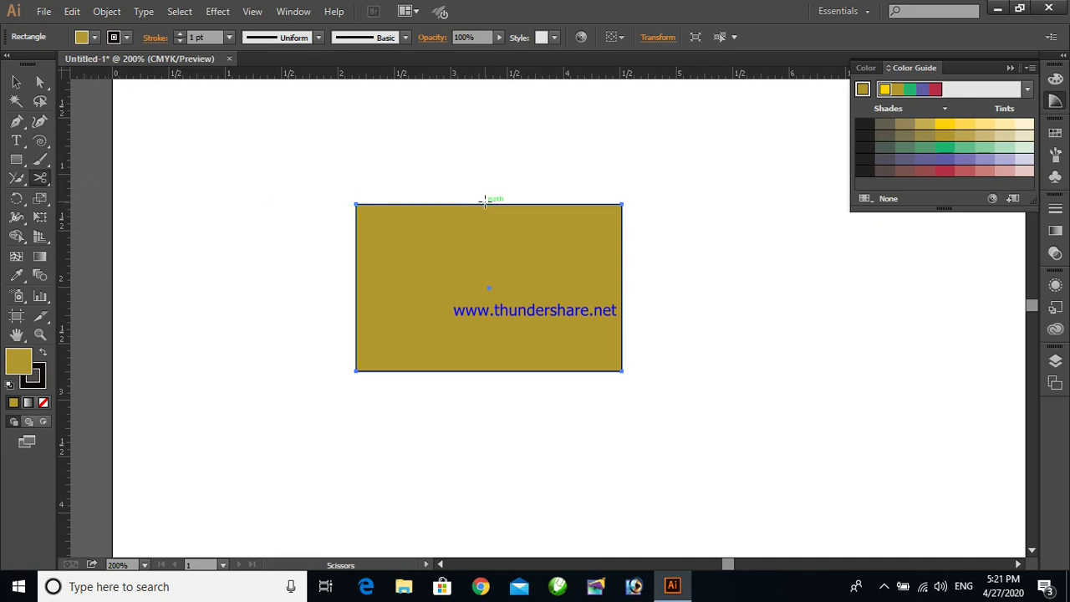
pyautogui.click(551, 204)
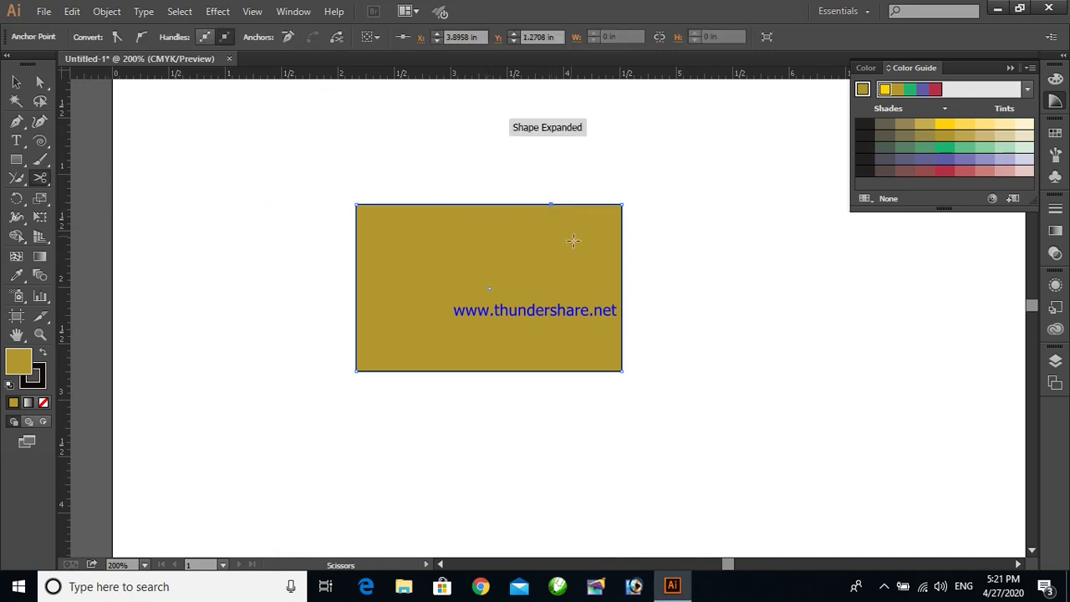
pyautogui.click(622, 294)
pyautogui.click(15, 82)
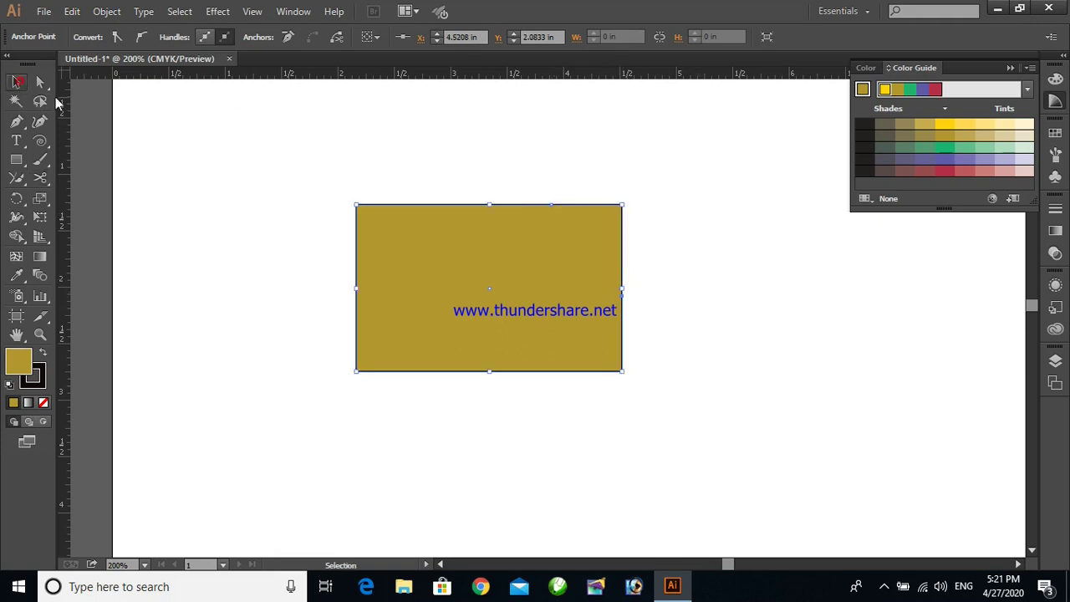
pyautogui.click(711, 189)
pyautogui.moveTo(593, 224); pyautogui.dragTo(657, 188)
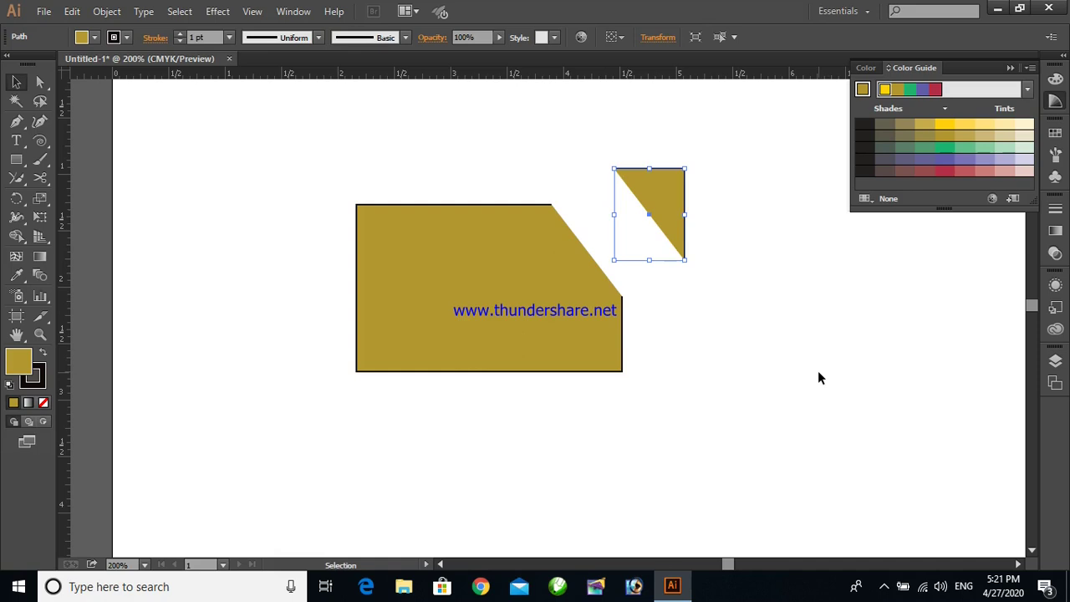
pyautogui.press('Delete')
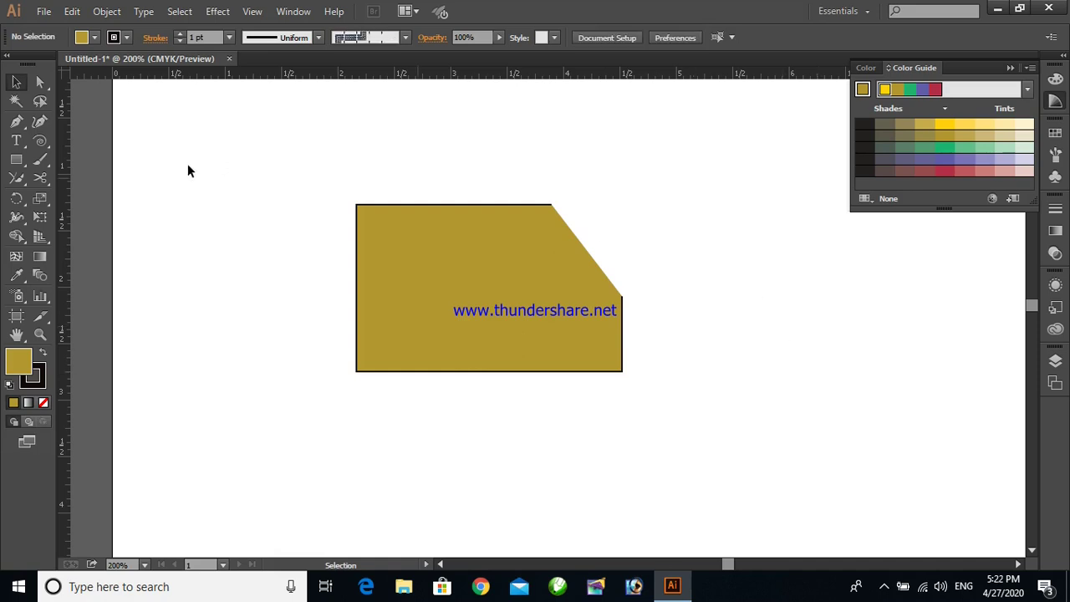
# Slice a curved piece off the shape's top-left corner with the Knife and delete it
pyautogui.moveTo(38, 178); pyautogui.dragTo(95, 195)
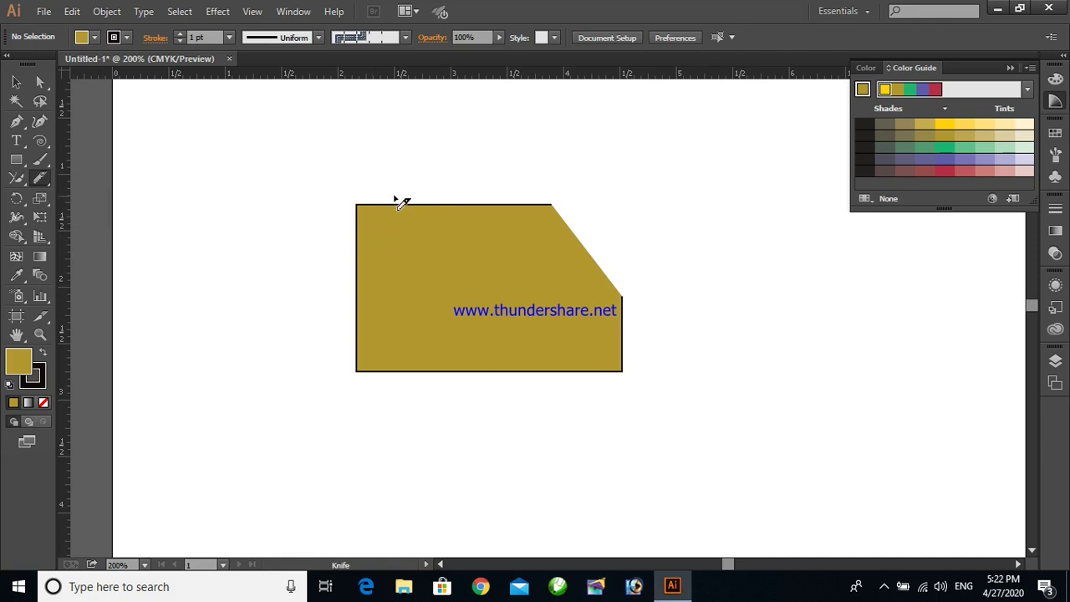
pyautogui.moveTo(398, 179)
pyautogui.mouseDown()
pyautogui.moveTo(390, 214)
pyautogui.moveTo(348, 277)
pyautogui.mouseUp()
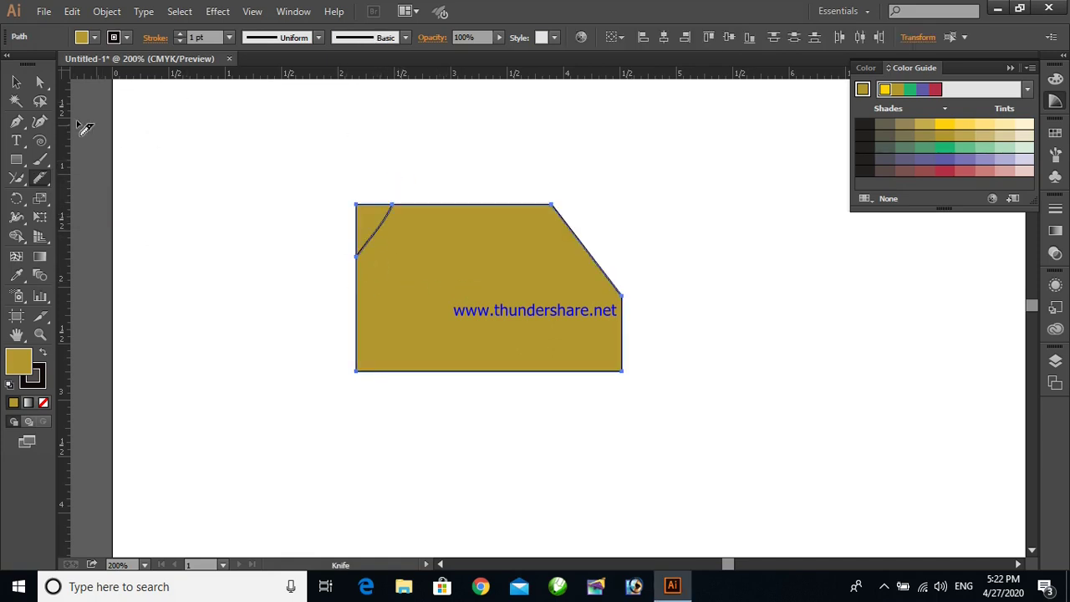
pyautogui.click(15, 82)
pyautogui.click(284, 195)
pyautogui.moveTo(370, 220); pyautogui.dragTo(295, 193)
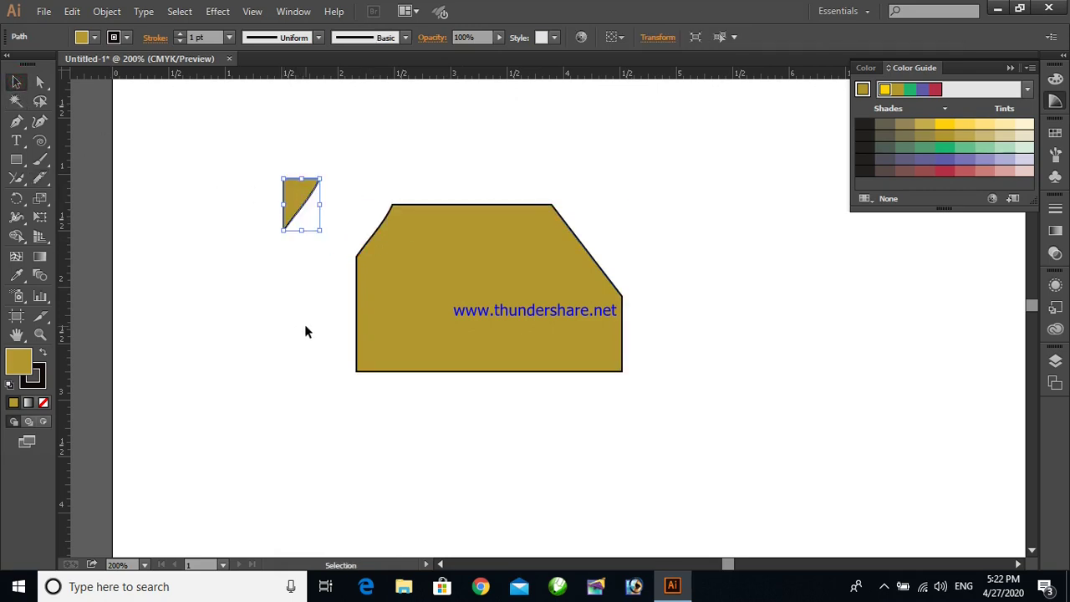
pyautogui.press('Delete')
pyautogui.moveTo(39, 177)
pyautogui.mouseDown()
pyautogui.moveTo(83, 180)
pyautogui.moveTo(79, 215)
pyautogui.moveTo(83, 178)
pyautogui.moveTo(38, 180)
pyautogui.mouseUp()
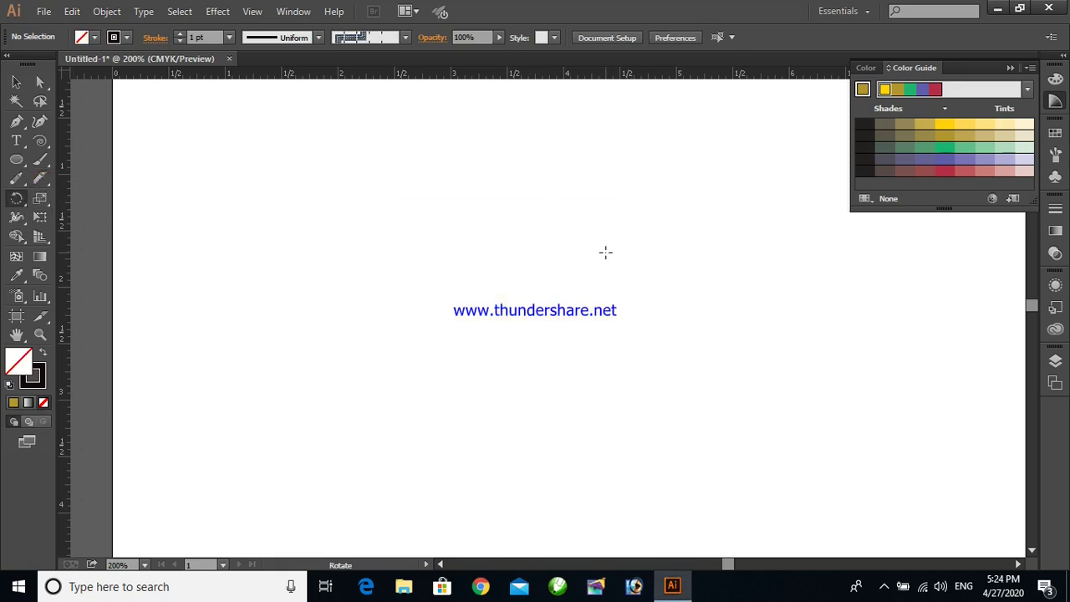